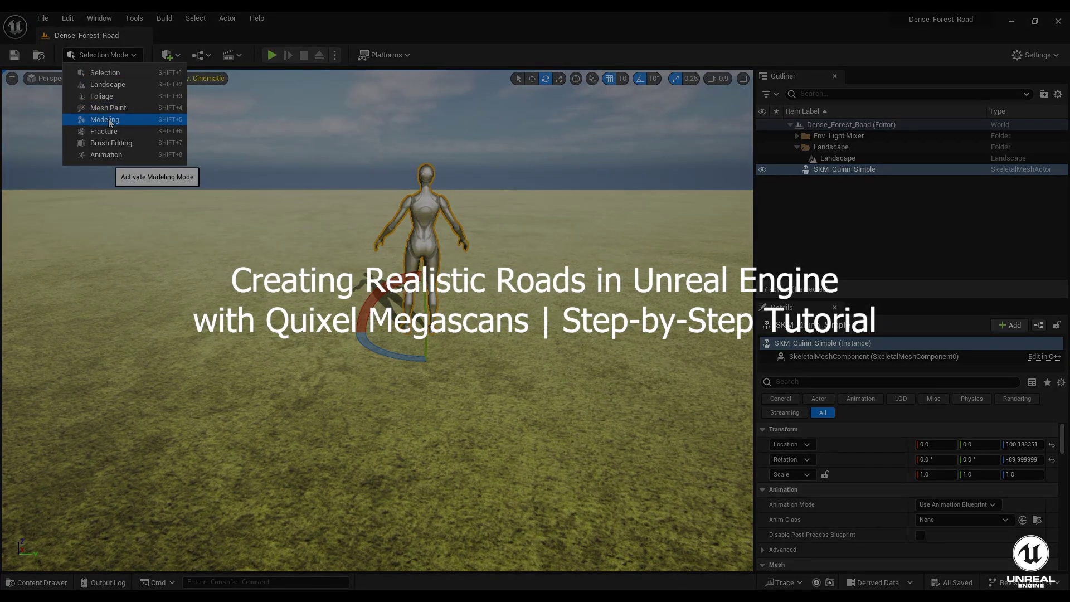
Step: In Modeling mode, place a new rectangle on the landscape in front of the mannequin and set its width to 1000
left_click(110, 120)
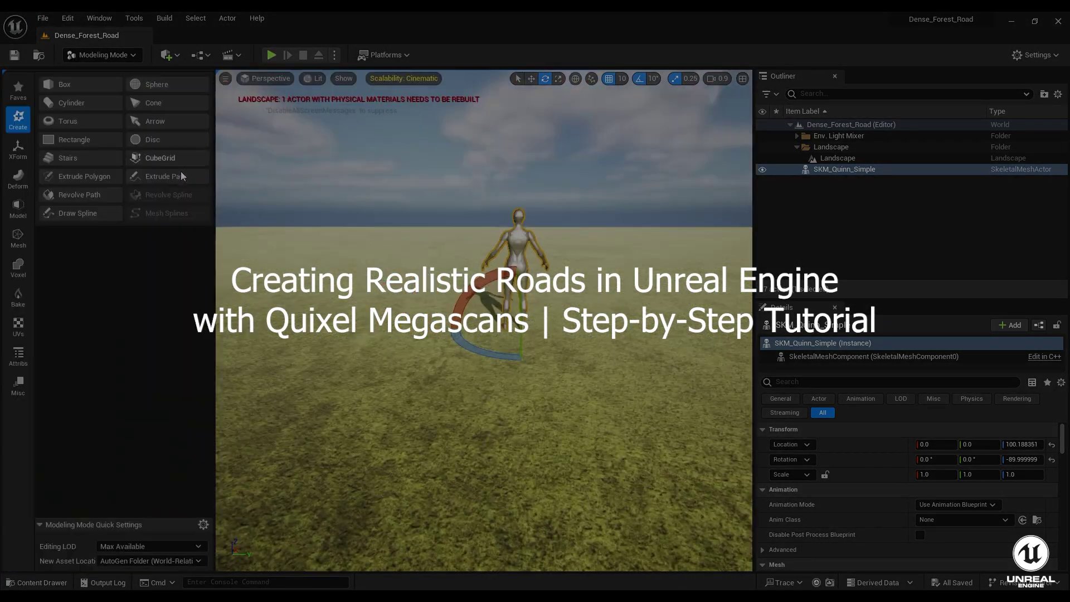
left_click(72, 139)
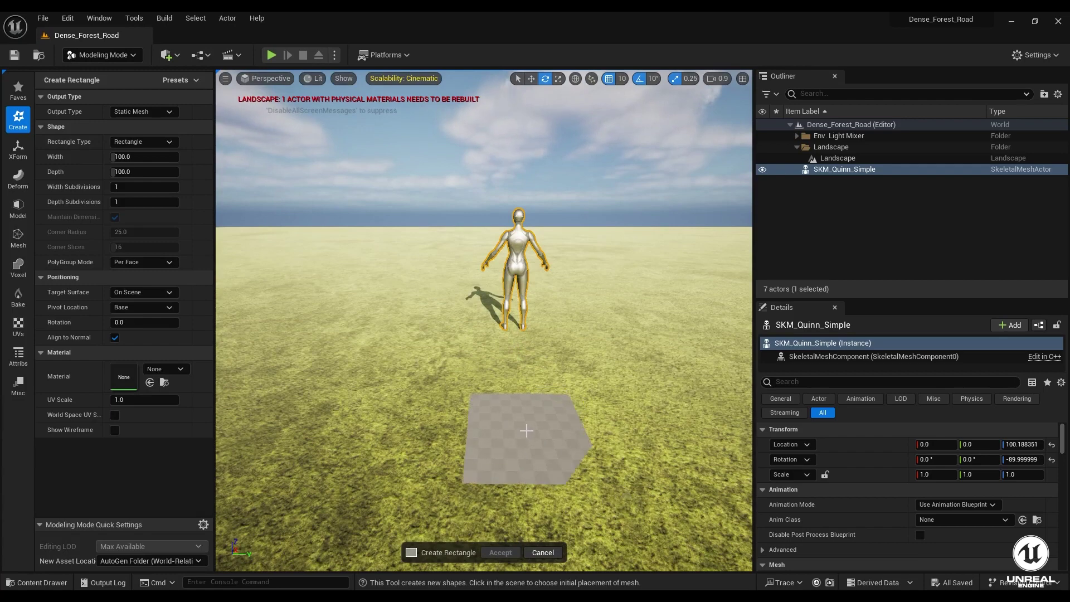
left_click(526, 431)
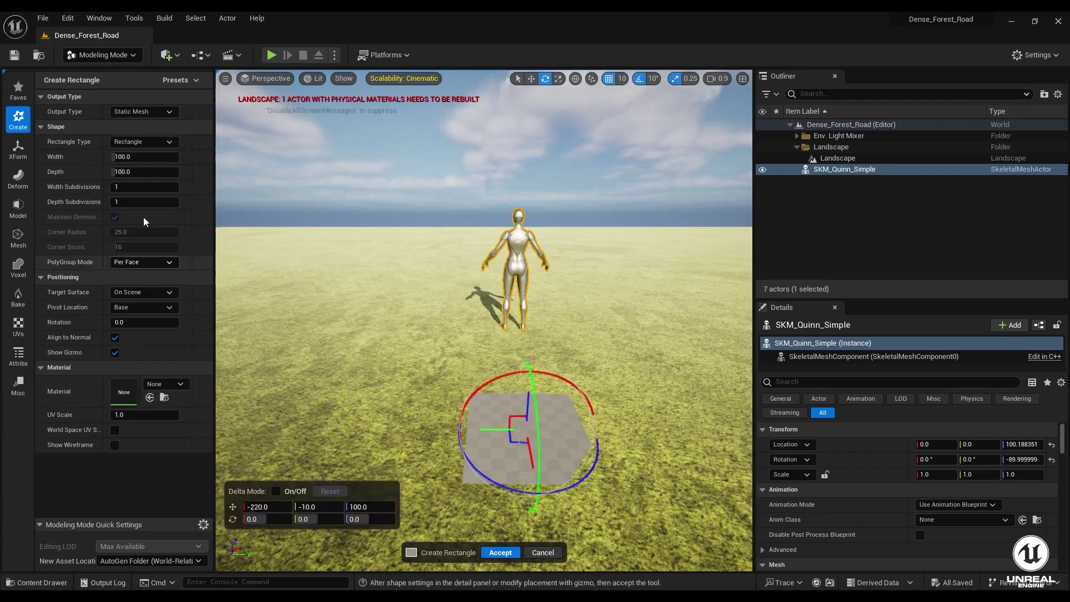
left_click(145, 156)
type("1000")
key("Return")
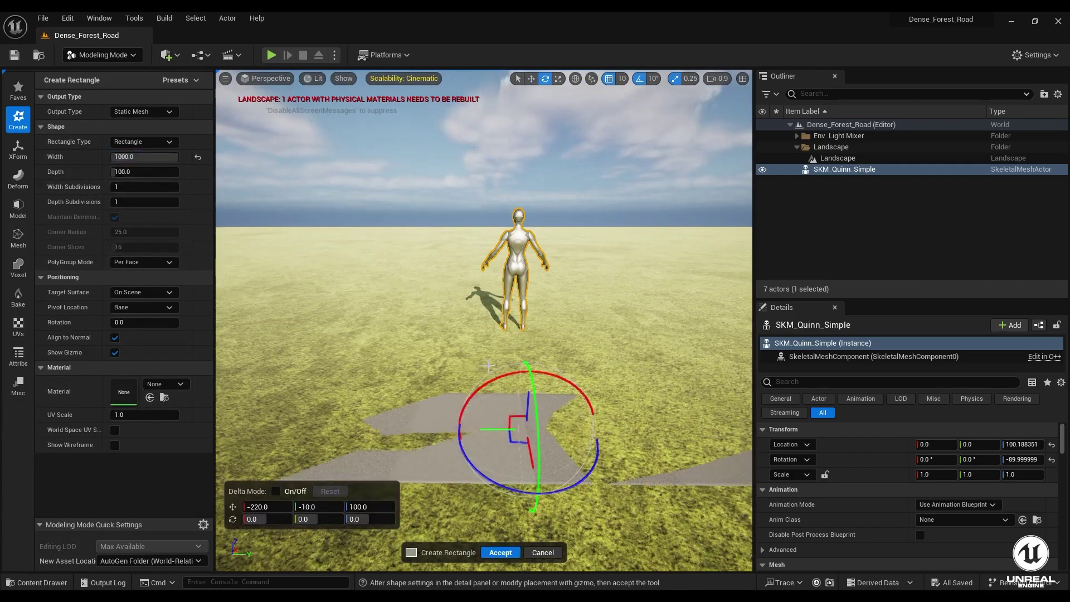
Step: Try depths of 1000, 2000 and 5000 for the rectangle to judge the road's length
left_click_drag(329, 363, 413, 323, "alt")
left_click(145, 171)
type("1000")
key("Return")
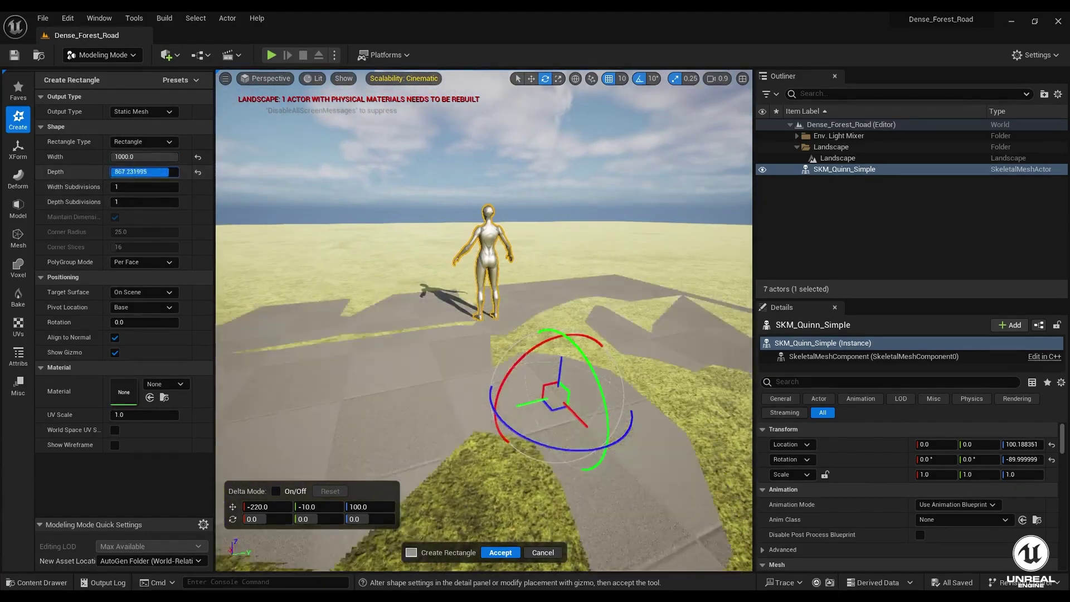
right_click_drag(445, 283, 563, 357)
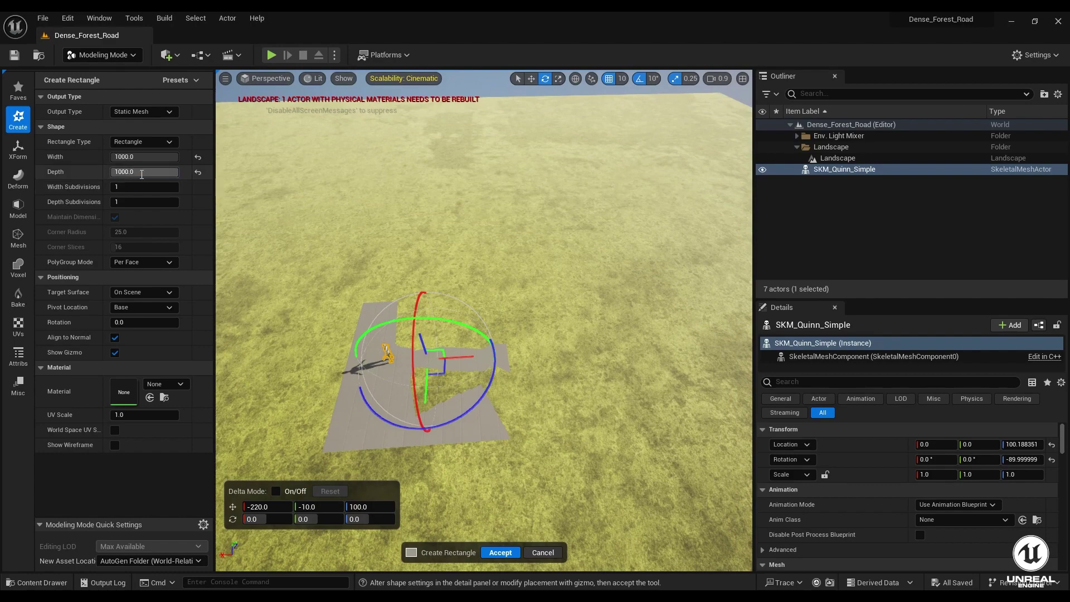
left_click(141, 173)
key("Return")
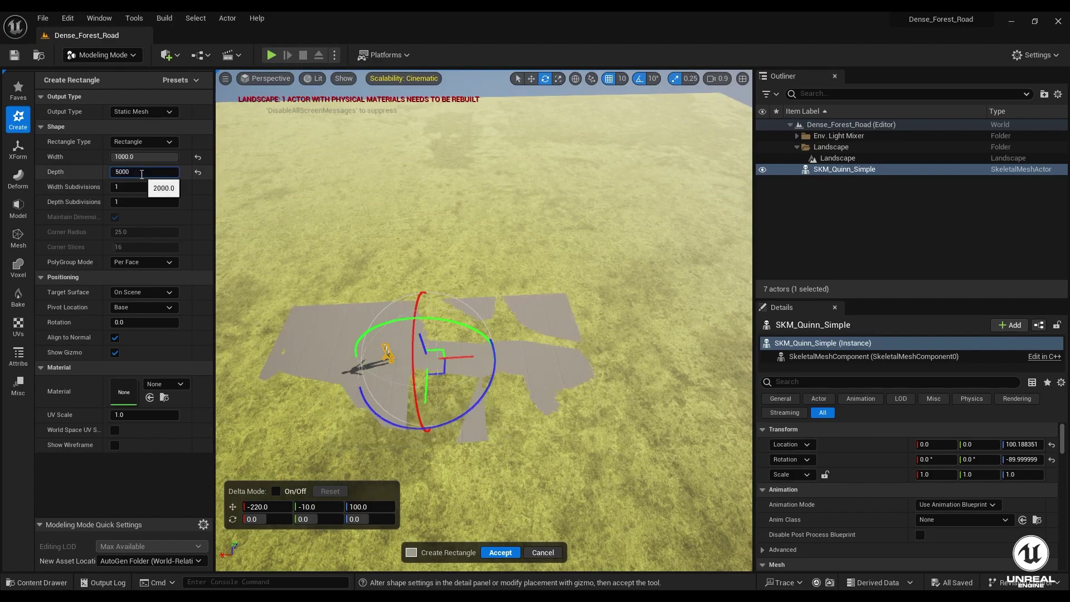
key("Return")
Step: Extend the rectangle's depth through 6000, 8000 and 10000 to a final 12000
mouse_move(379, 309)
right_mouse_down()
mouse_move(502, 312)
mouse_move(398, 315)
right_mouse_up()
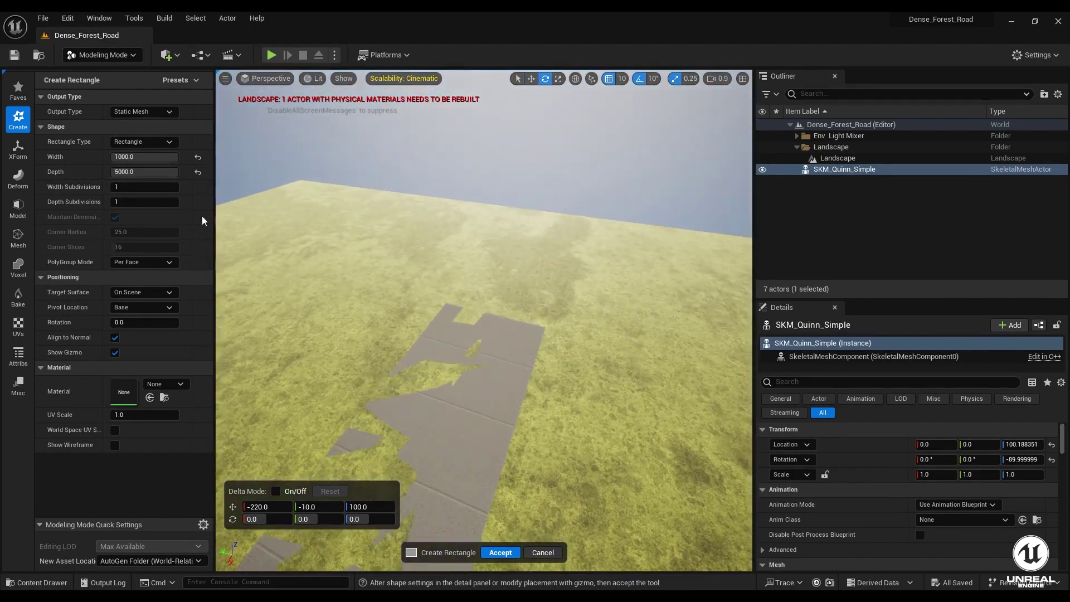
left_click(143, 173)
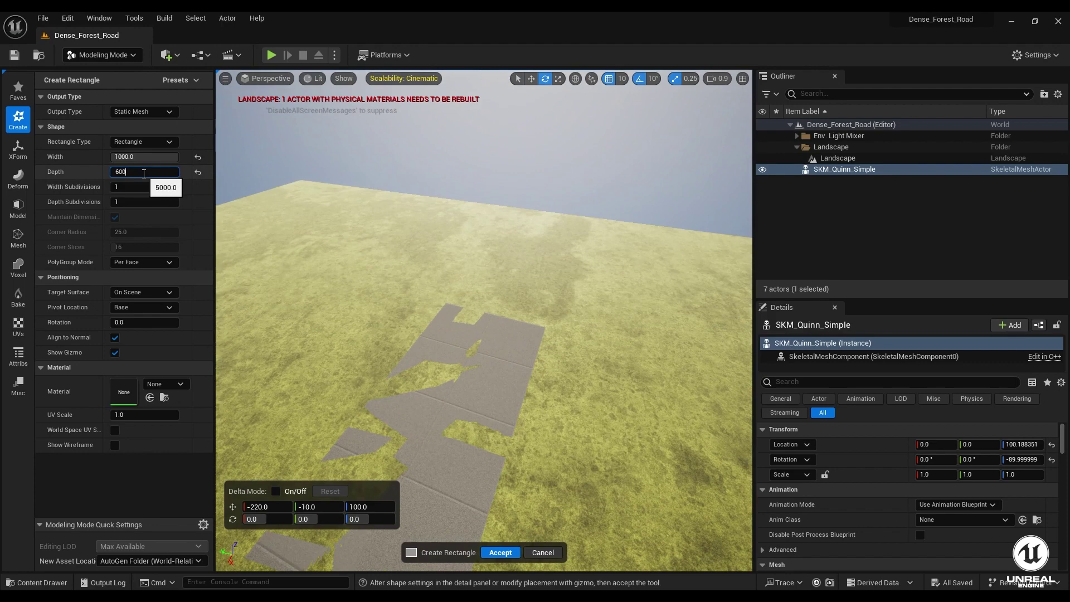
key("Return")
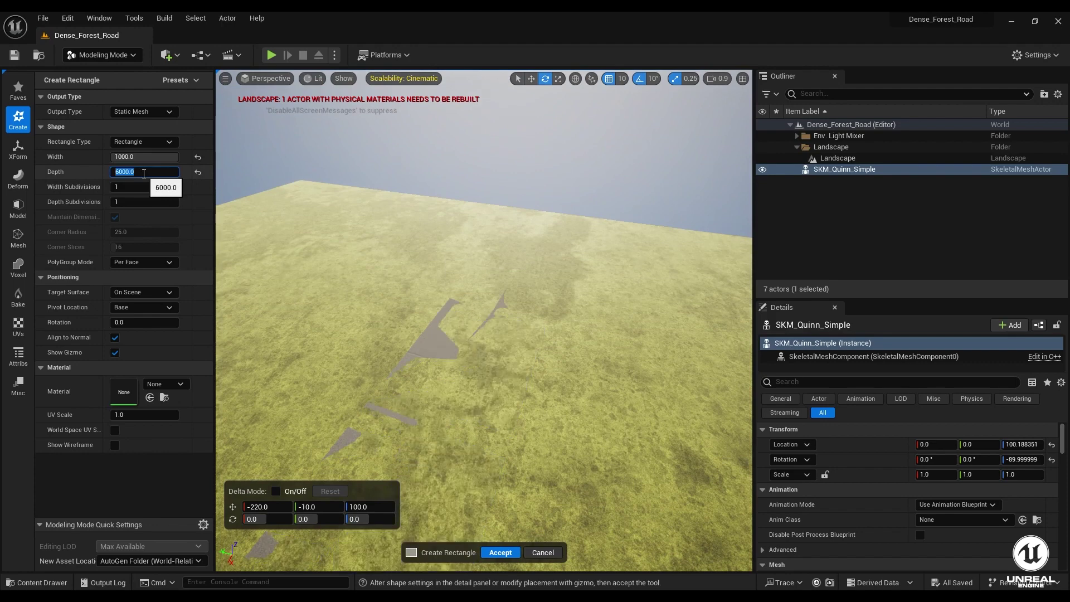
type("8000")
key("Return")
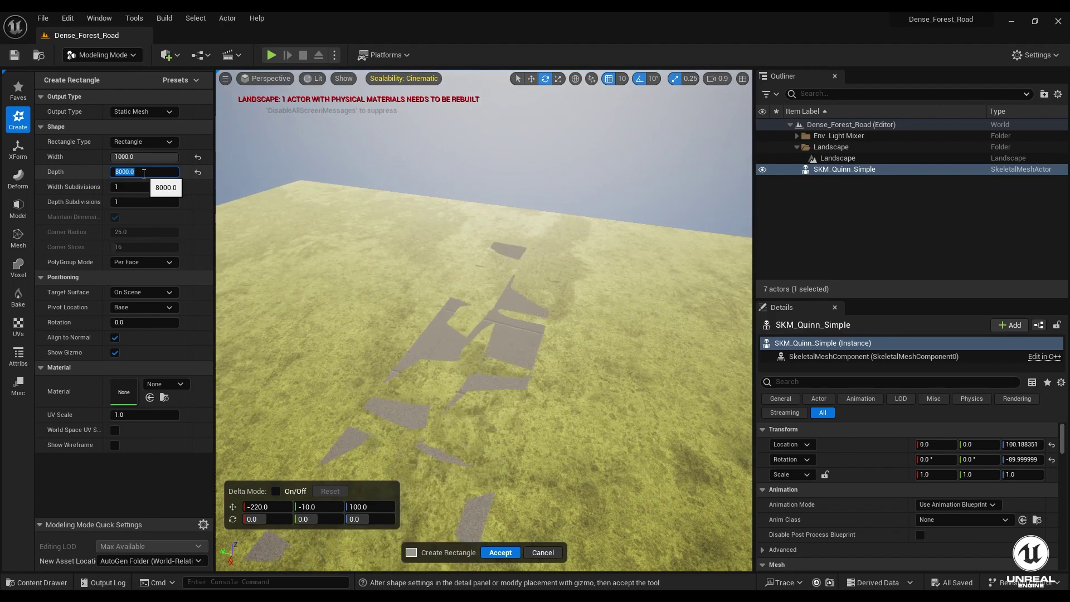
key("Return")
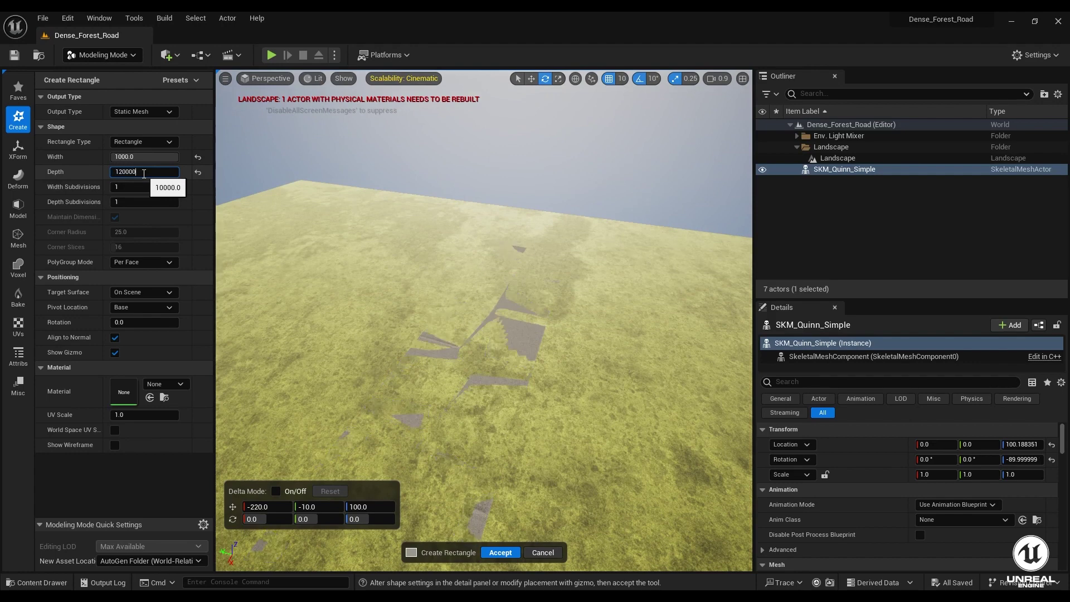
key("BackSpace")
key("Return")
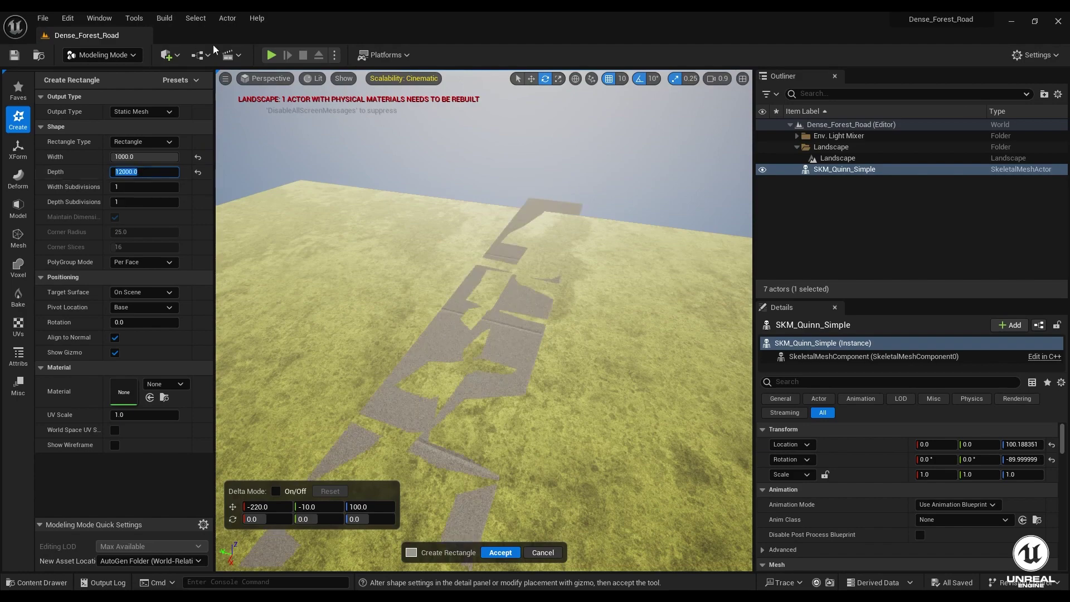
Step: Try 60 width subdivisions on the rectangle and settle on 100
right_click_drag(483, 321, 240, 328)
right_click_drag(409, 354, 396, 359)
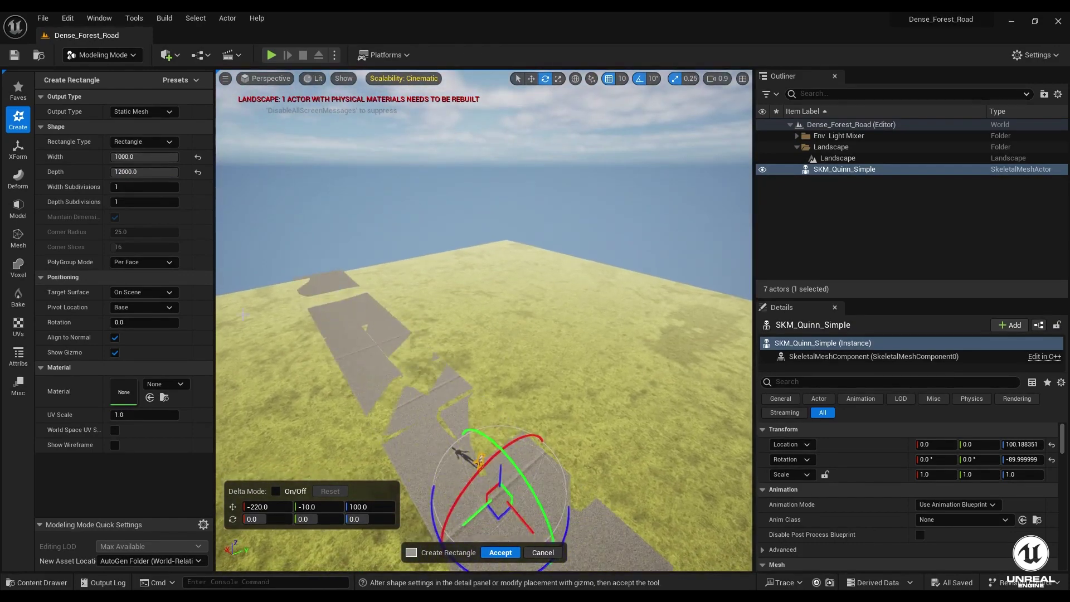
right_click_drag(290, 290, 401, 301)
right_click_drag(377, 341, 371, 343)
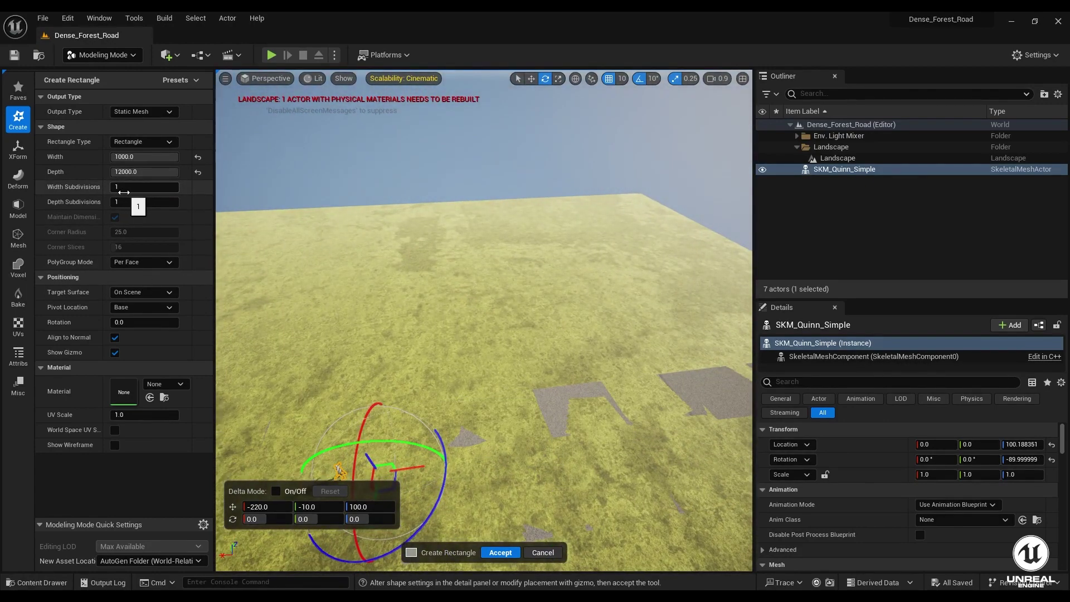
right_click_drag(380, 378, 496, 418)
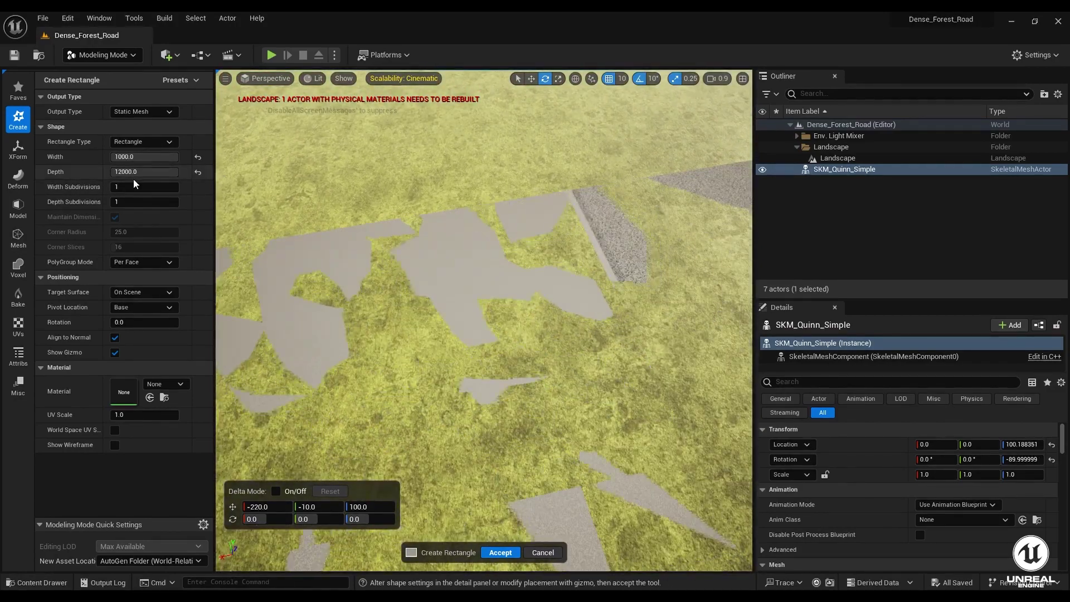
left_click_drag(125, 188, 149, 189)
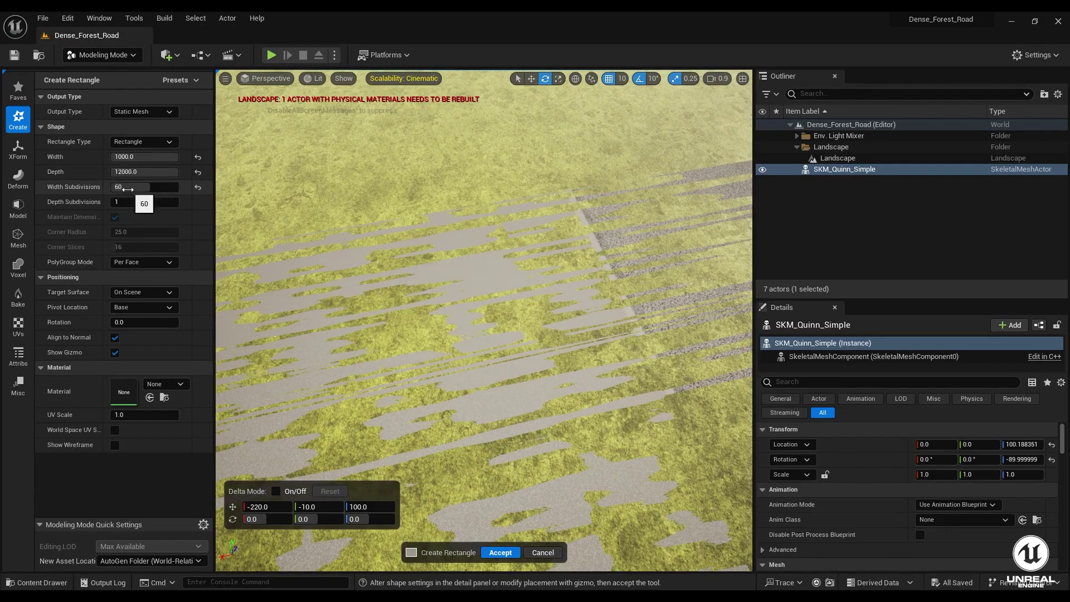
left_click(125, 190)
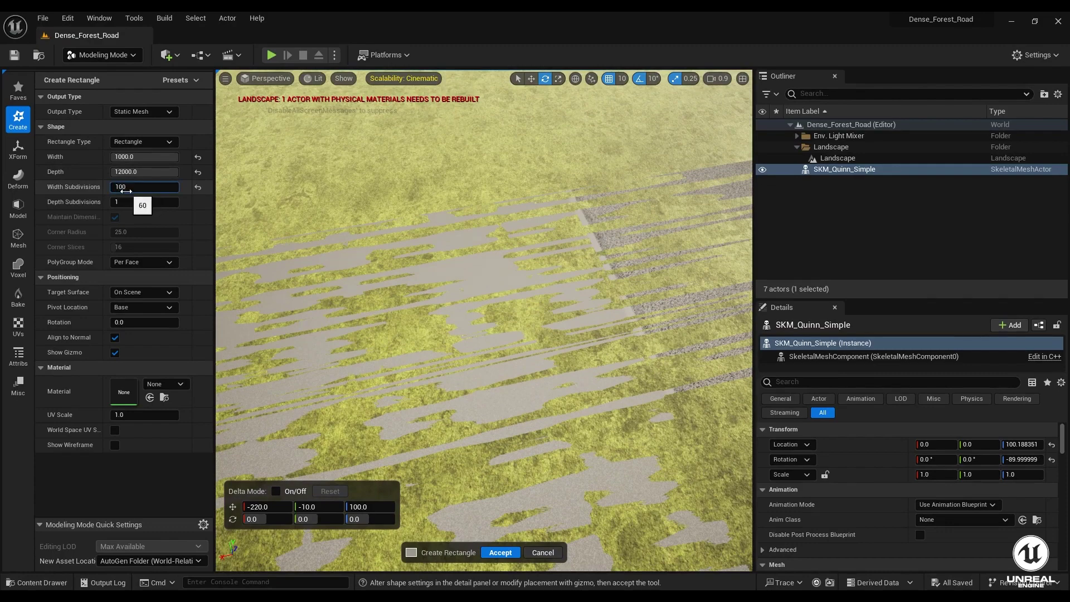
key("Return")
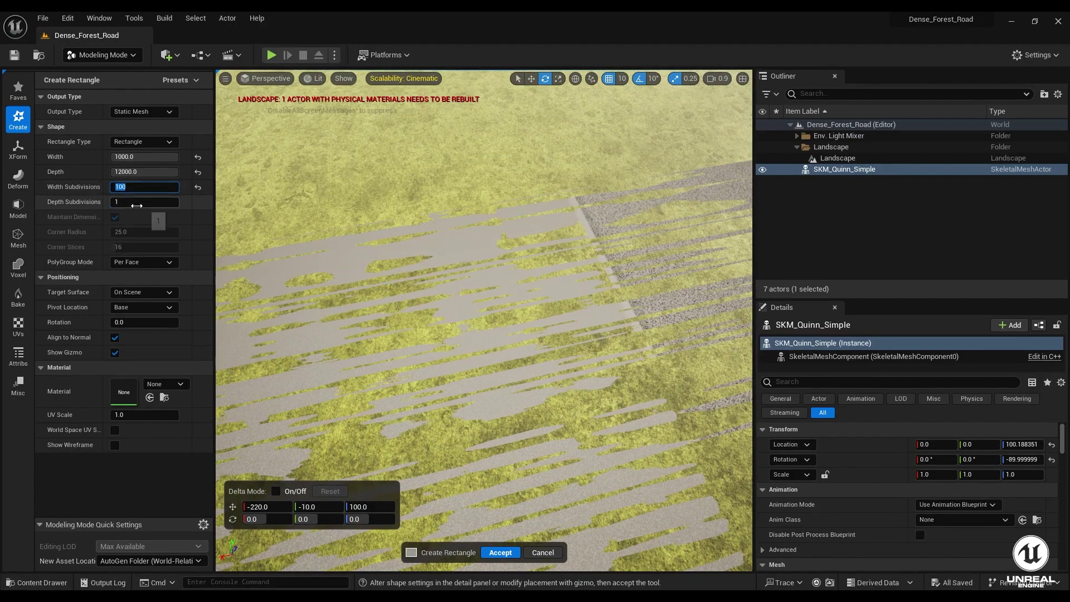
Step: Set the rectangle's depth subdivisions to 500 and accept it to create the road mesh
left_click(137, 203)
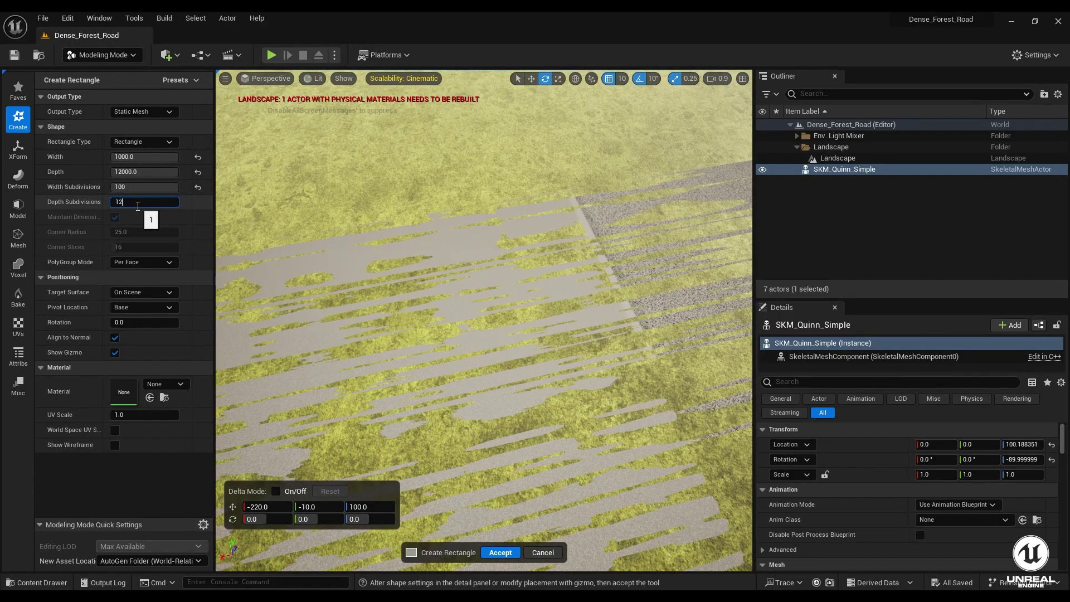
key("Return")
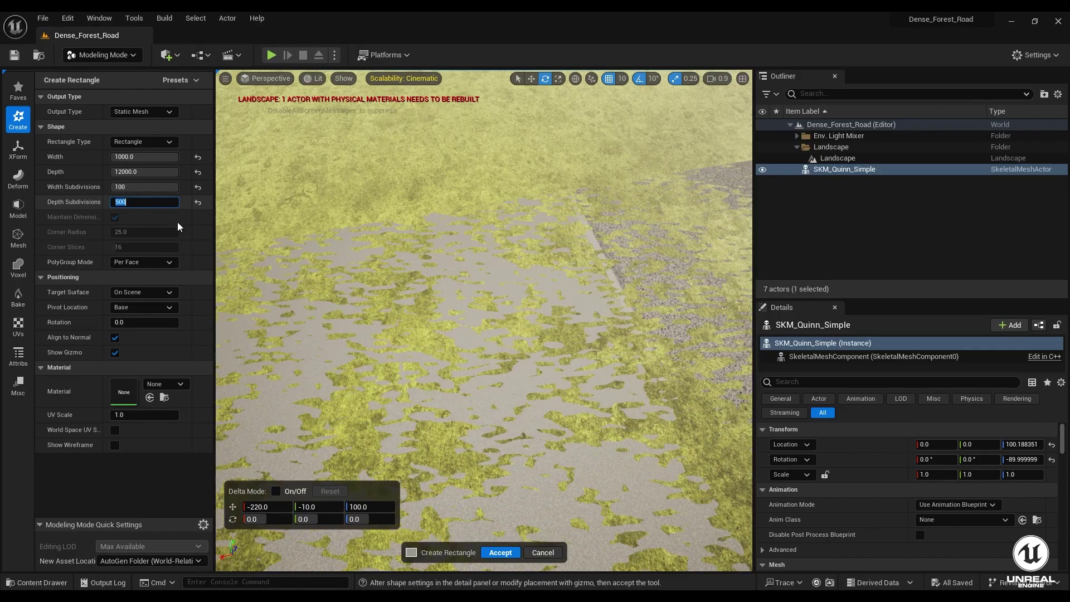
right_click_drag(335, 240, 262, 153)
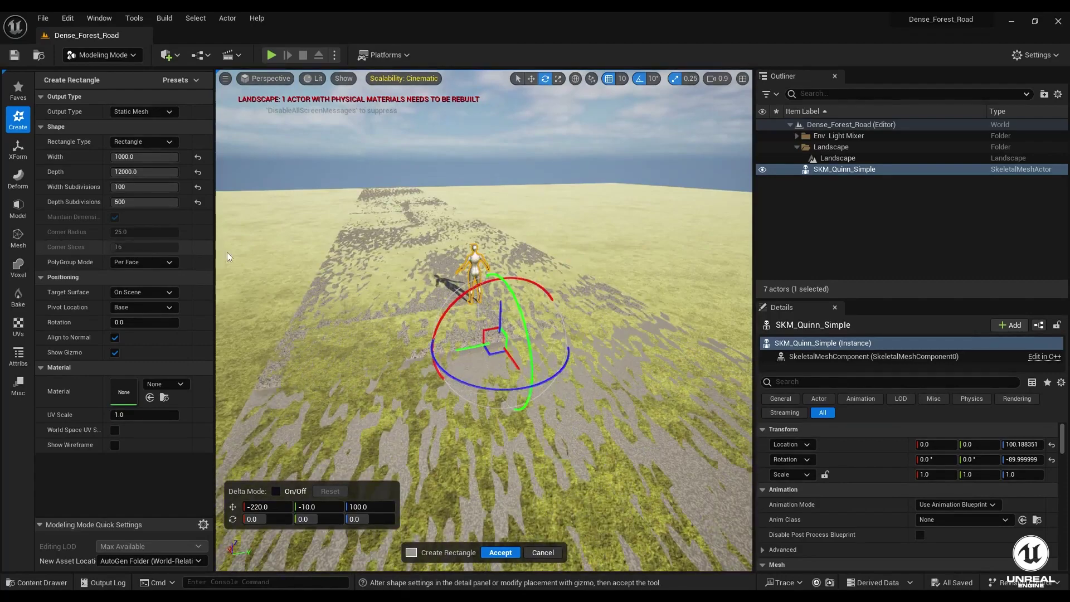
left_click(496, 556)
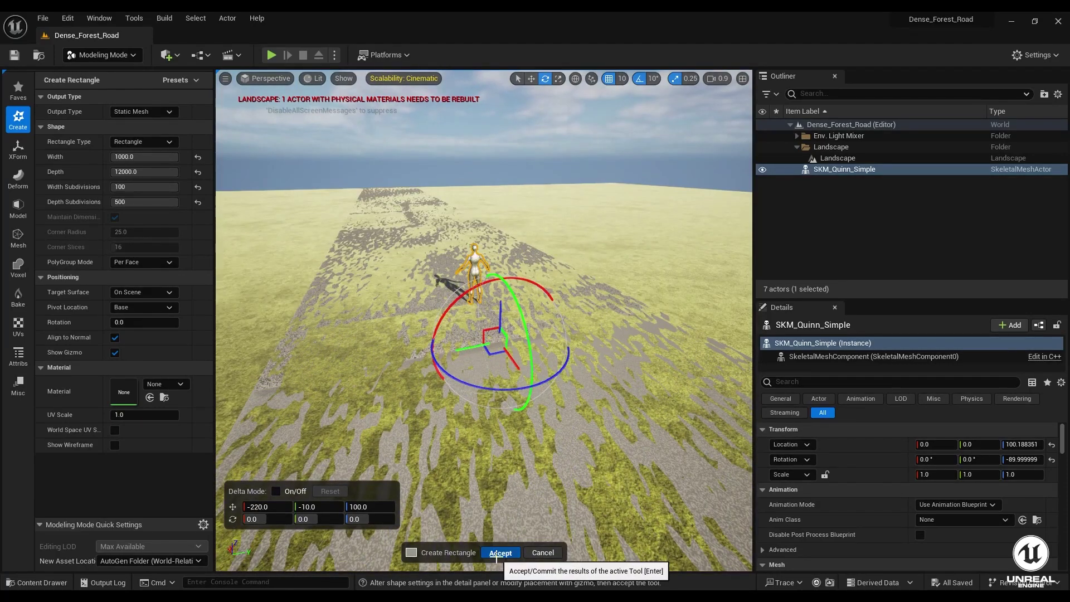
Step: Open Quixel Bridge and browse the surfaces library to the Torn category of Asphalt
left_click(99, 18)
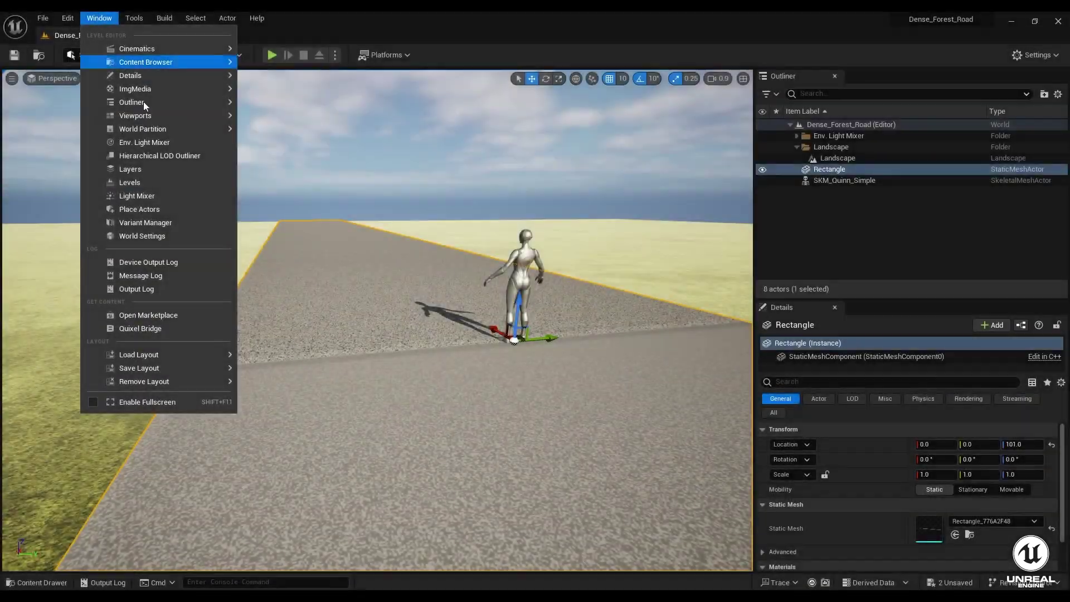
left_click(149, 329)
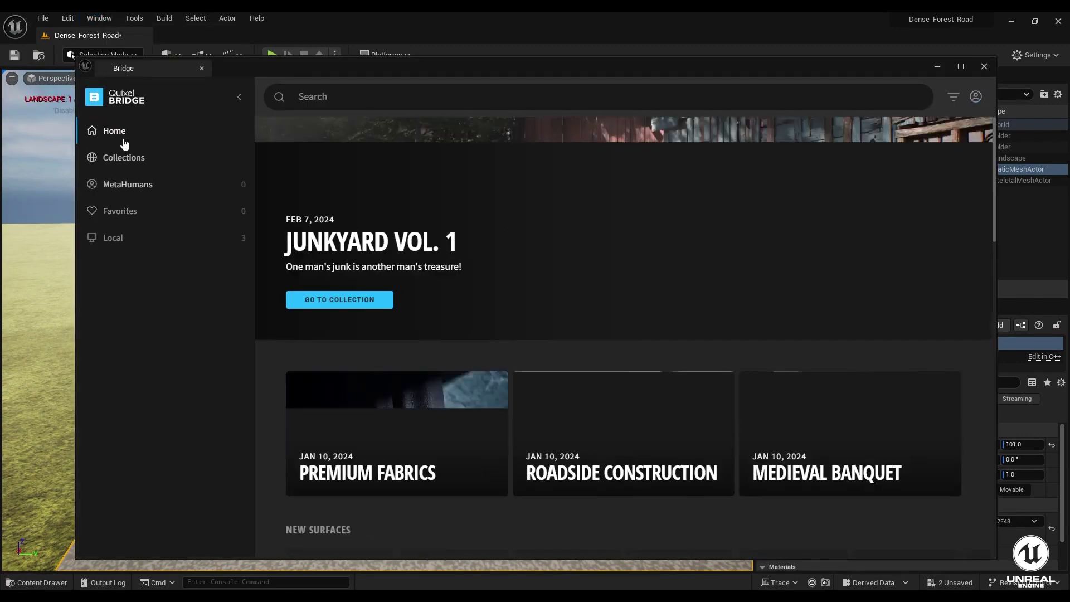
left_click(93, 134)
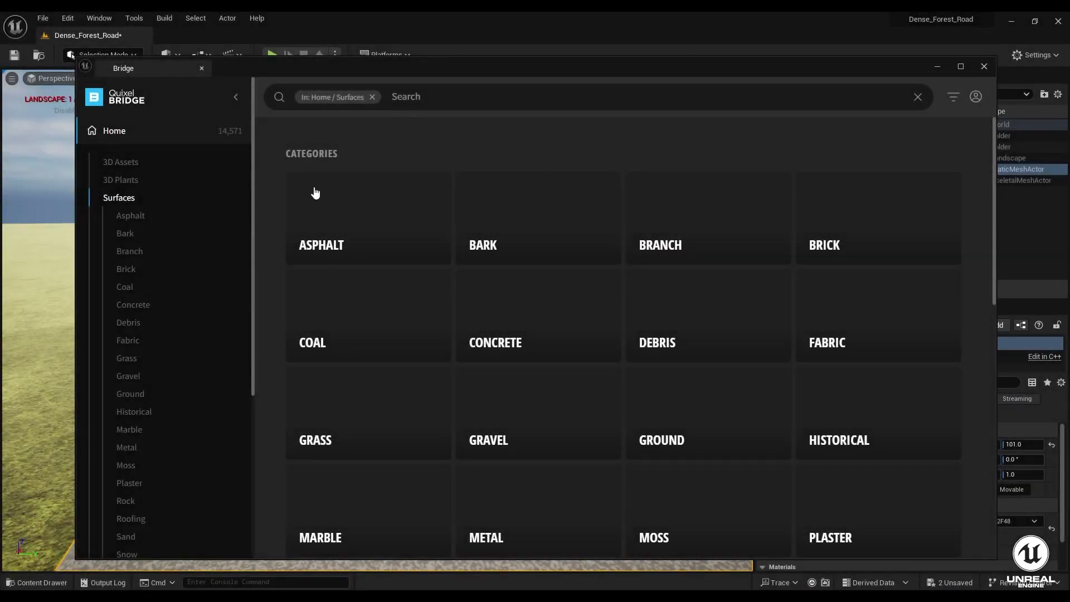
left_click(340, 201)
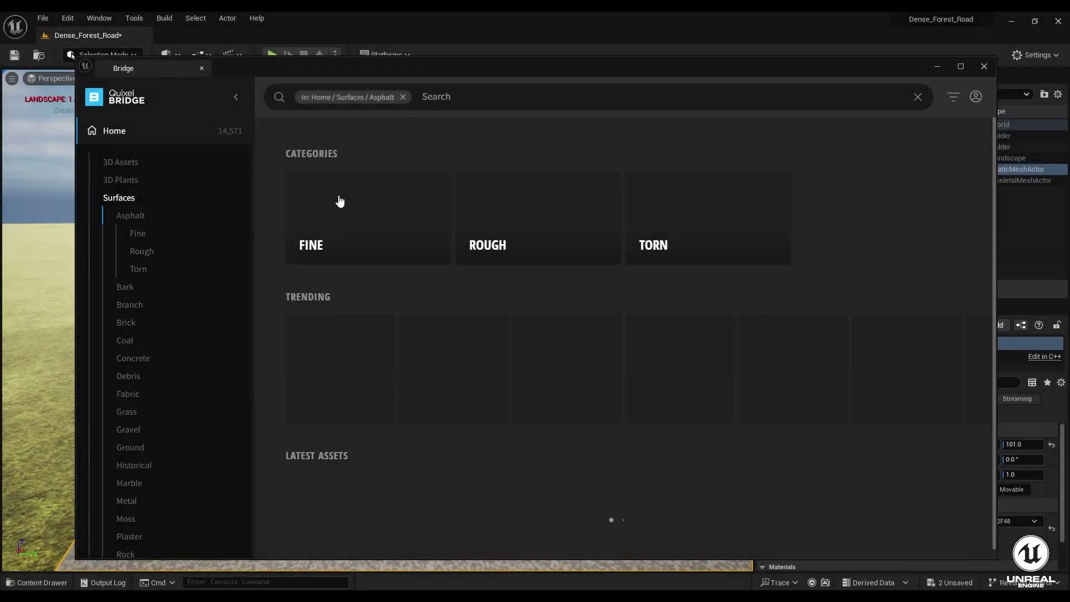
left_click(692, 239)
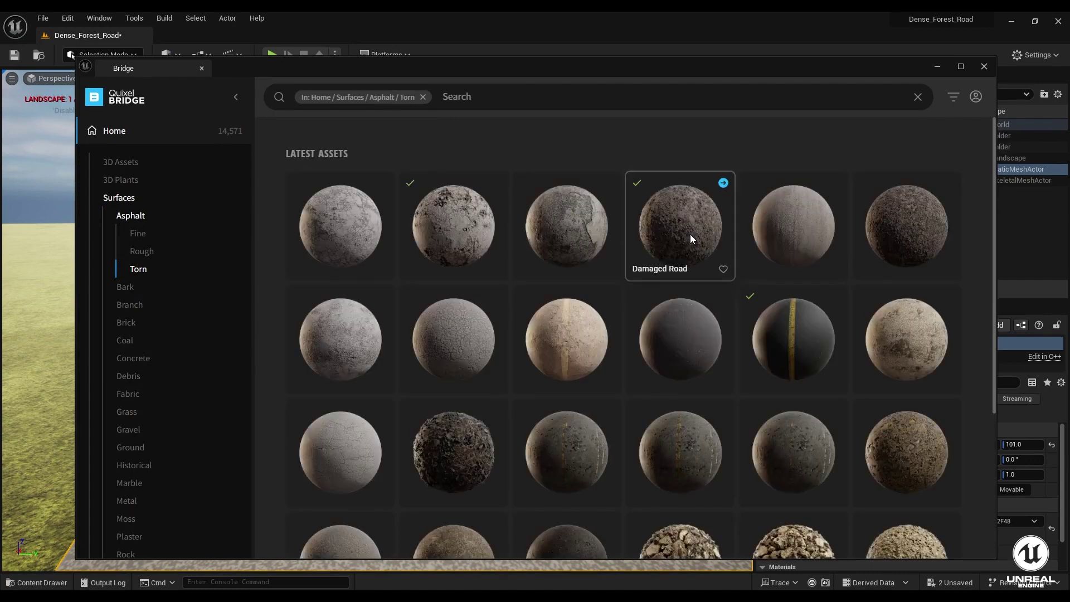
Step: View the details of the Striped Asphalt, Damaged Road and Damaged Asphalt surfaces, and dismiss the Bridge window
left_click(758, 309)
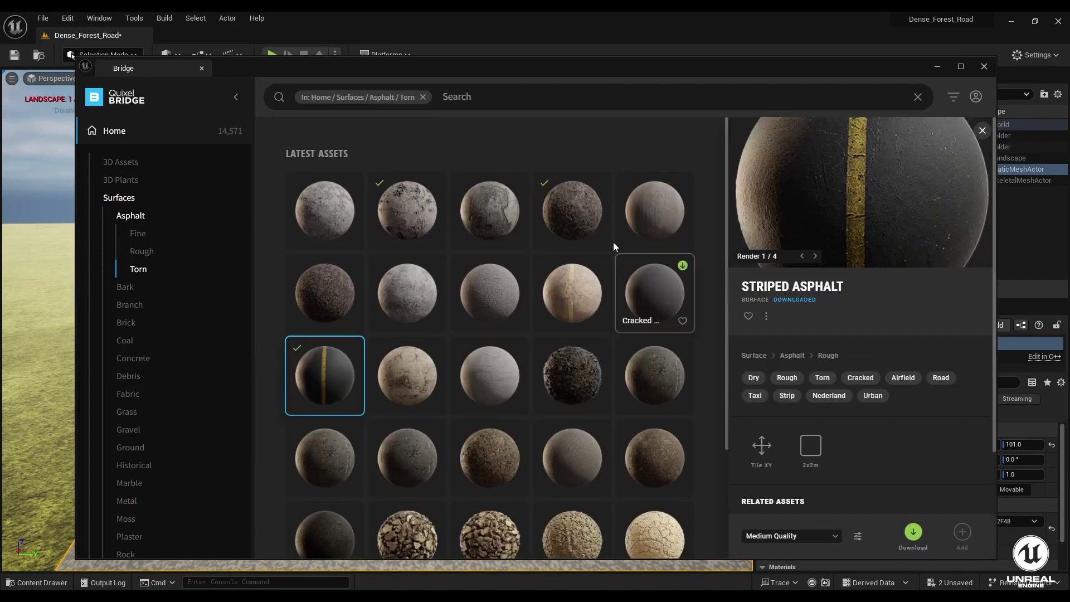
left_click(581, 225)
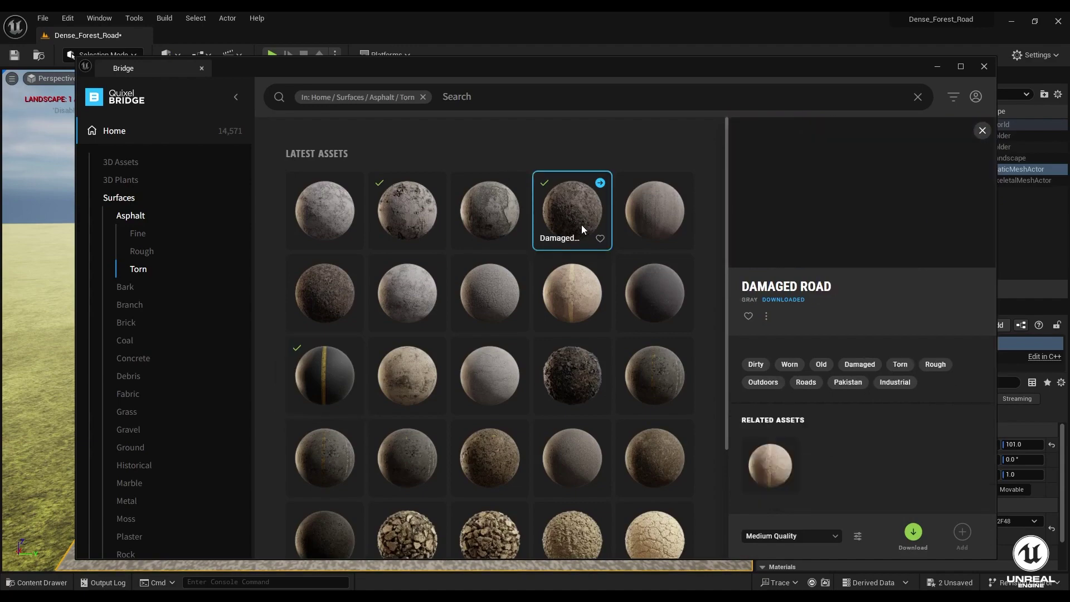
left_click(420, 225)
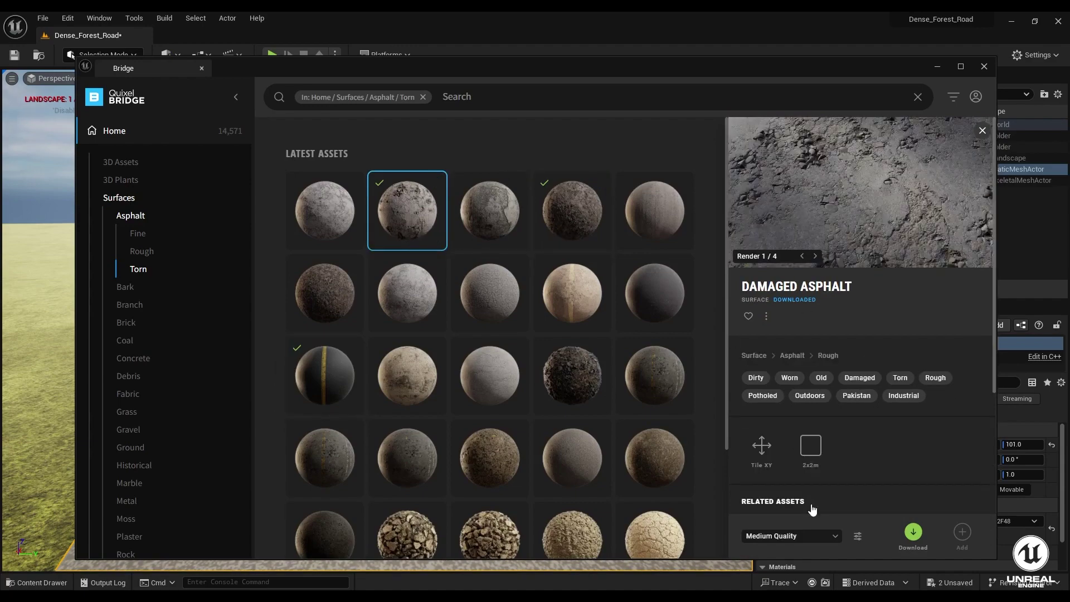
scroll(812, 509, "down", 3)
left_click(984, 68)
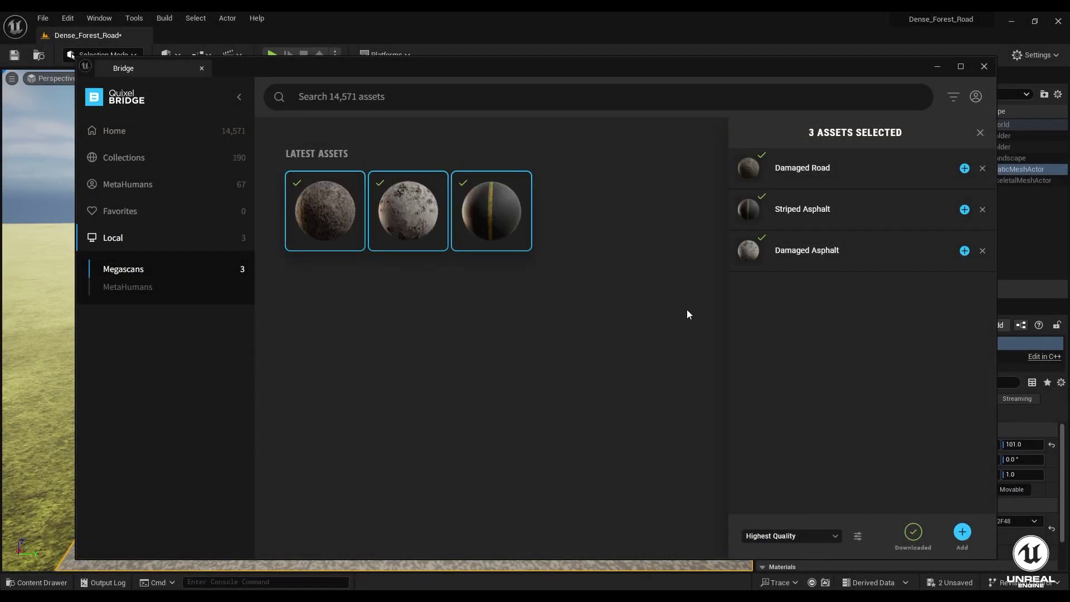
left_click(933, 67)
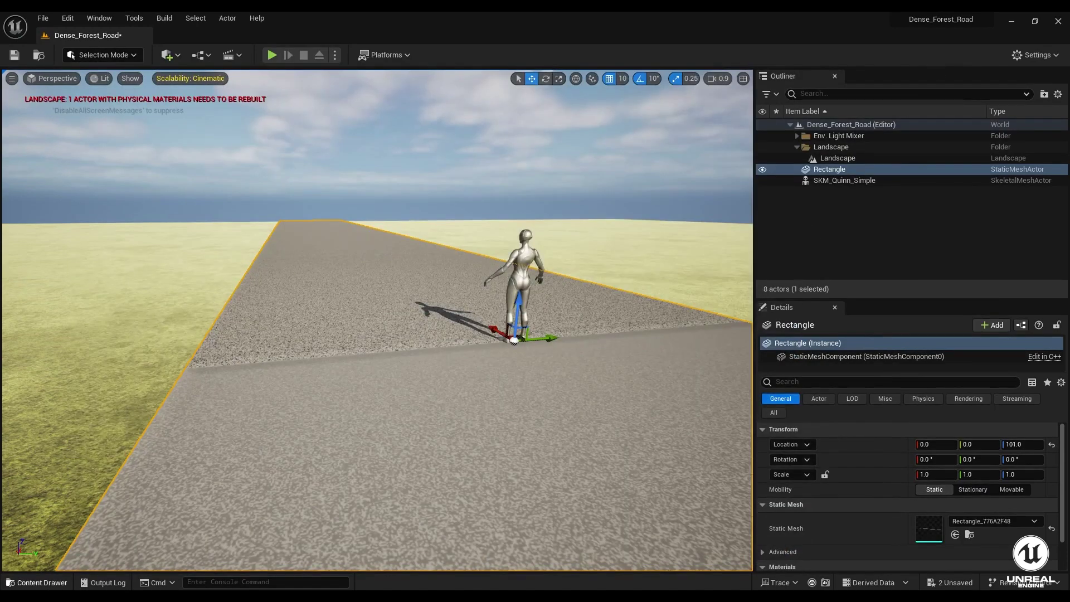
Step: Browse the project's content to the Megascans folder, collapsing the Mannequins folder
left_click(36, 582)
scroll(79, 510, "down", 1)
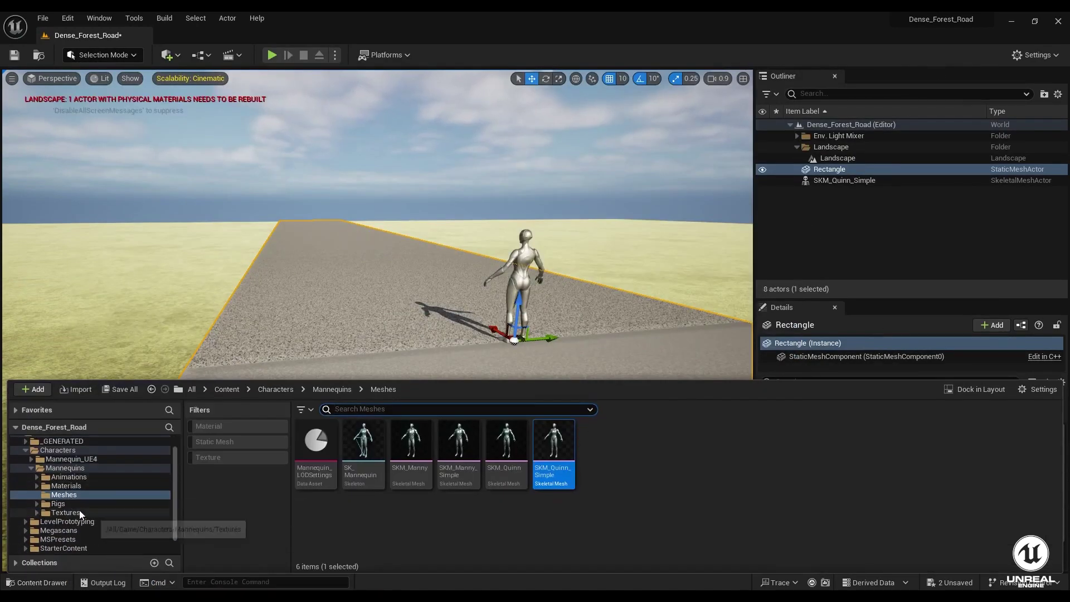
left_click(31, 468)
left_click(71, 504)
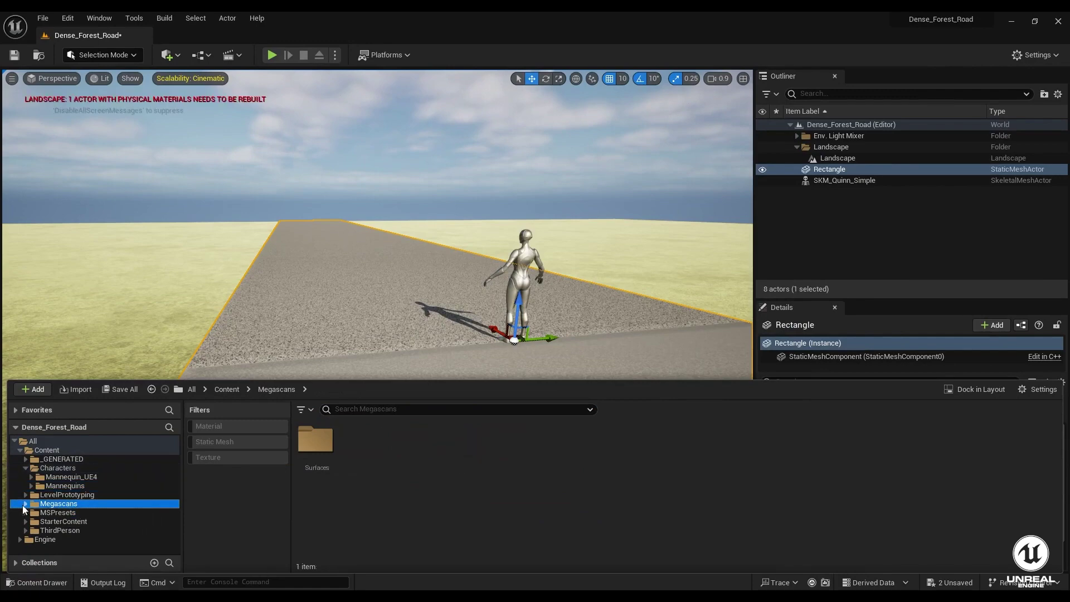
Step: Expand the Megascans Surfaces folder and select its Damaged_Asphalt, Damaged_Road and Striped_Asphalt folders
left_click(25, 504)
left_click(37, 513)
left_click(31, 512)
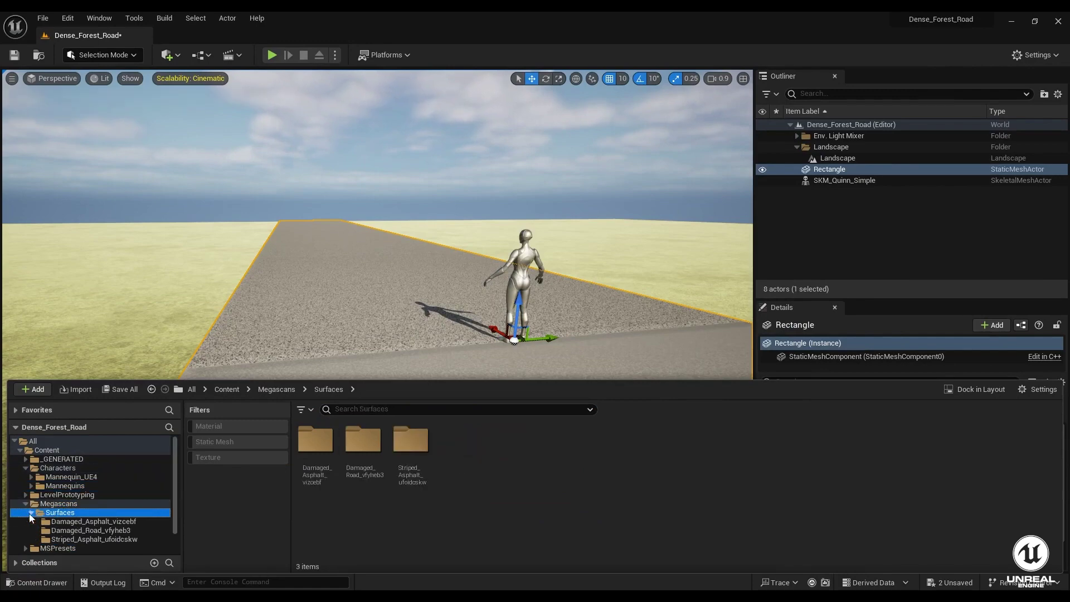
left_click(88, 522)
left_click(89, 531)
left_click(92, 540)
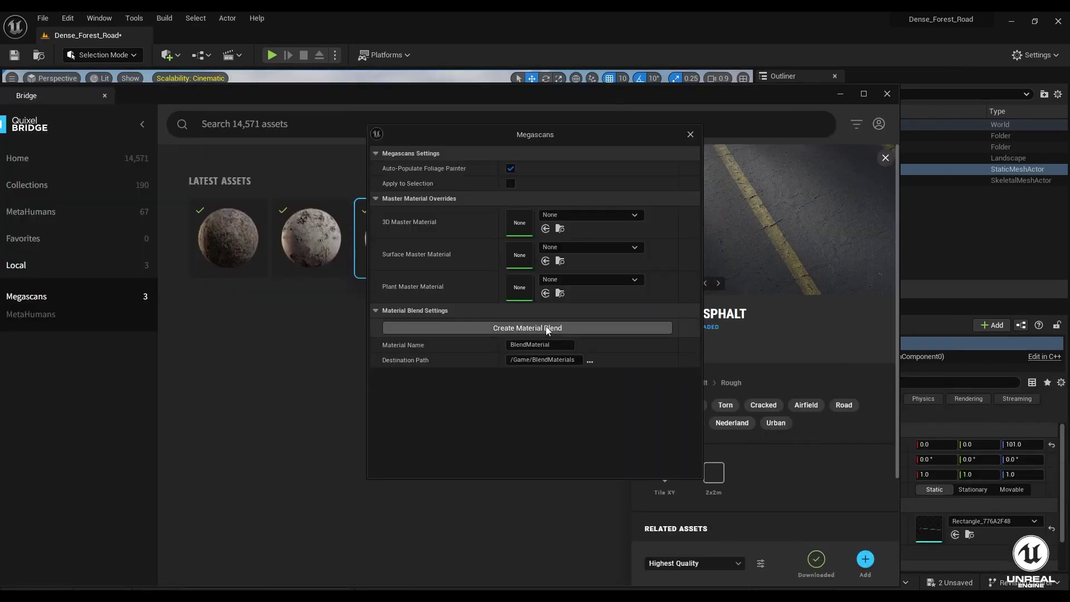
Step: Create a Megascans material blend named Road_Mtl_Blend, and dismiss the Megascans settings and Bridge windows
left_click(546, 329)
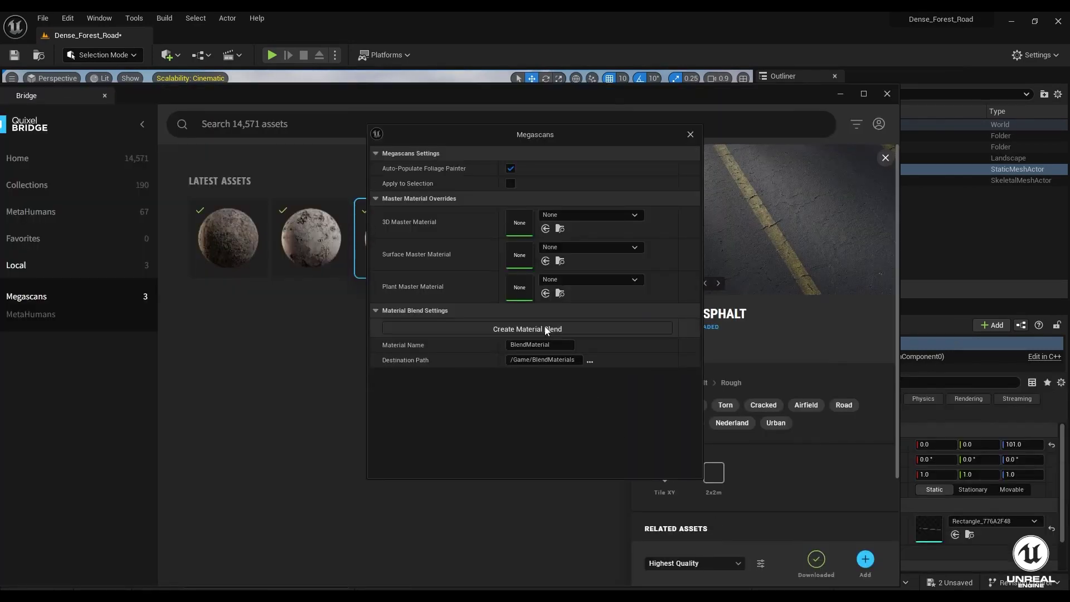
left_click_drag(561, 345, 251, 345)
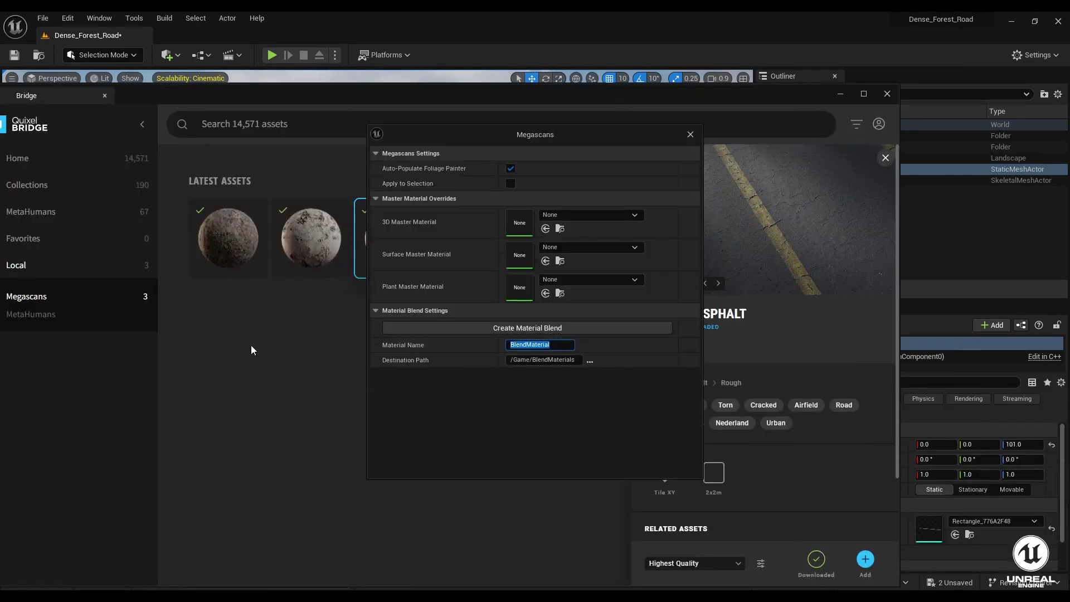
type("Road_Mtl_Blend")
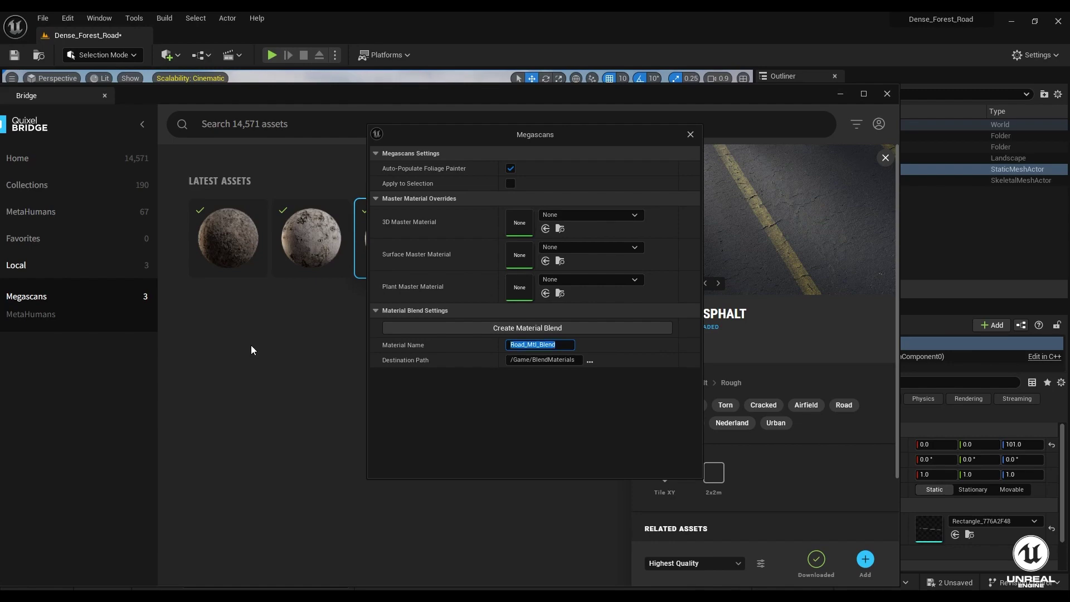
left_click(512, 330)
left_click(691, 135)
left_click(841, 94)
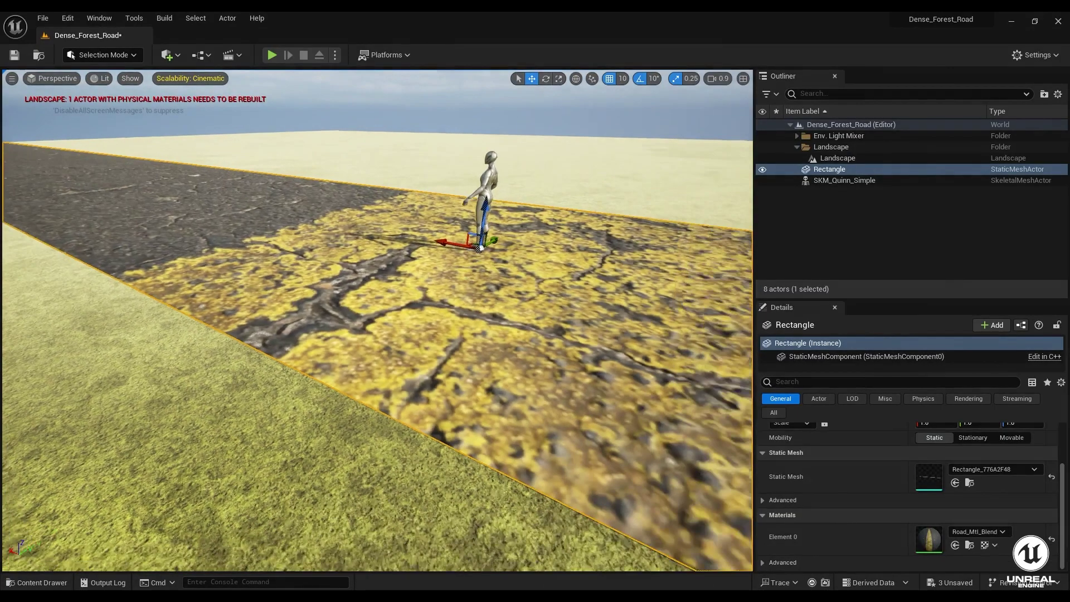
Step: Move the Road_Mtl_Blend editor clear of the road, enable the base layer rotation and set it to 0.25
right_click_drag(377, 321, 379, 296)
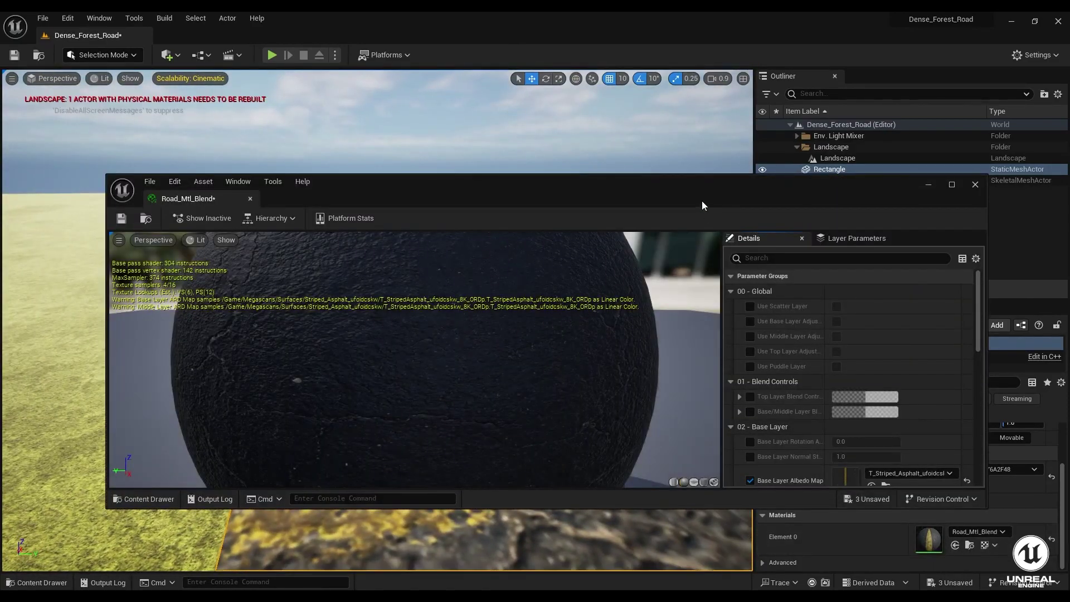
left_click_drag(701, 202, 143, 221)
scroll(199, 399, "down", 5)
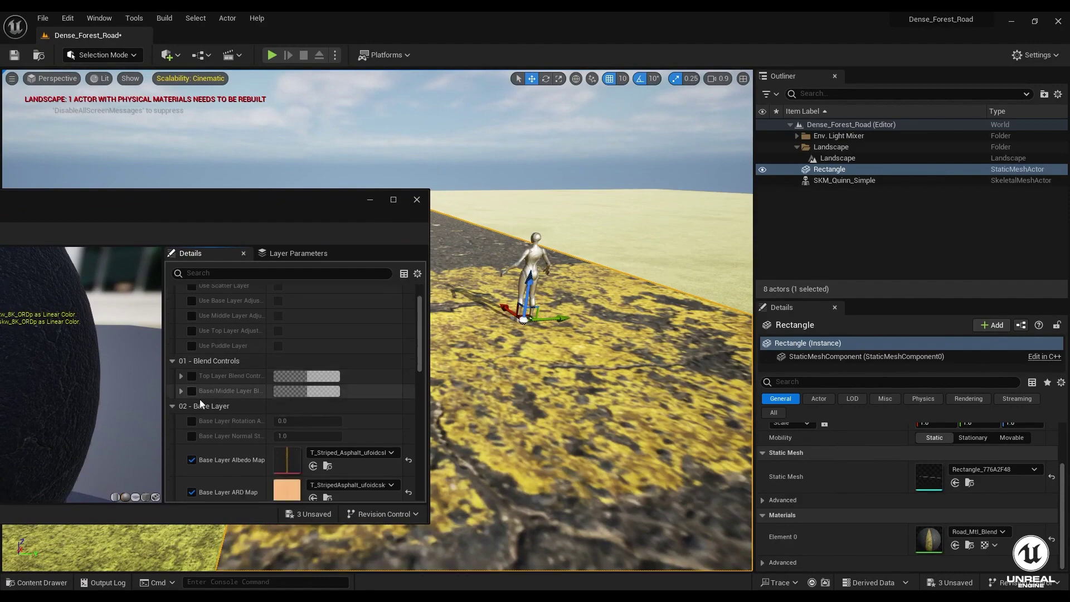
left_click(192, 351)
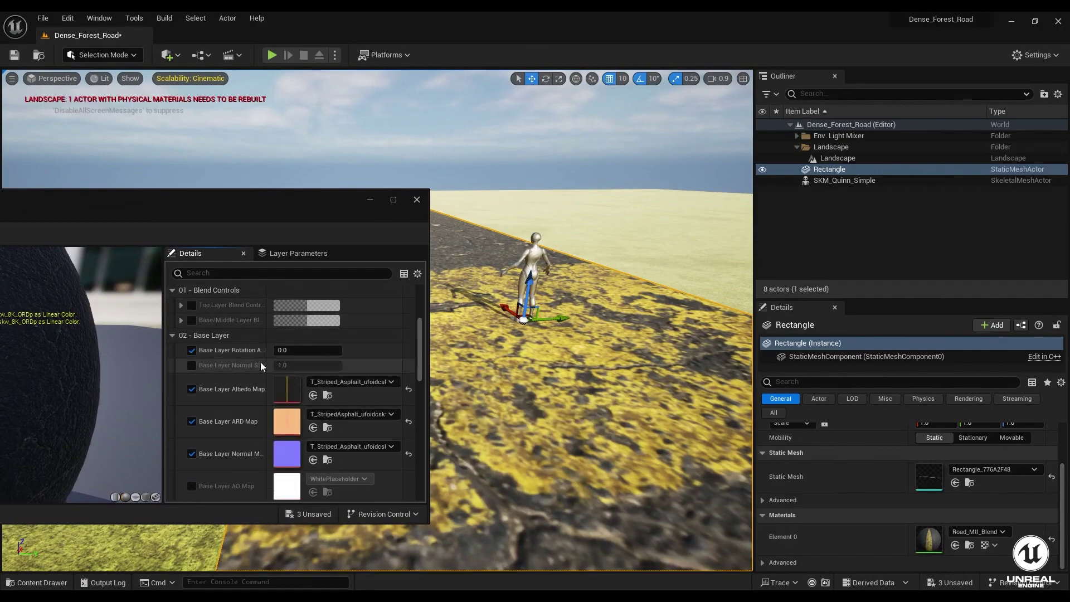
left_click_drag(289, 350, 346, 350)
left_click(294, 350)
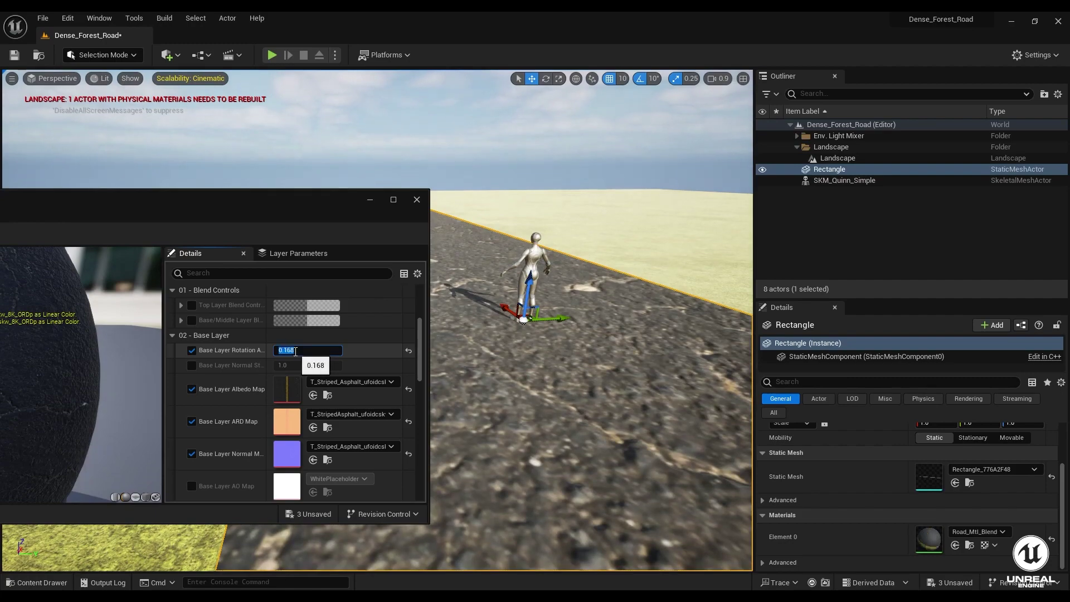
key("Return")
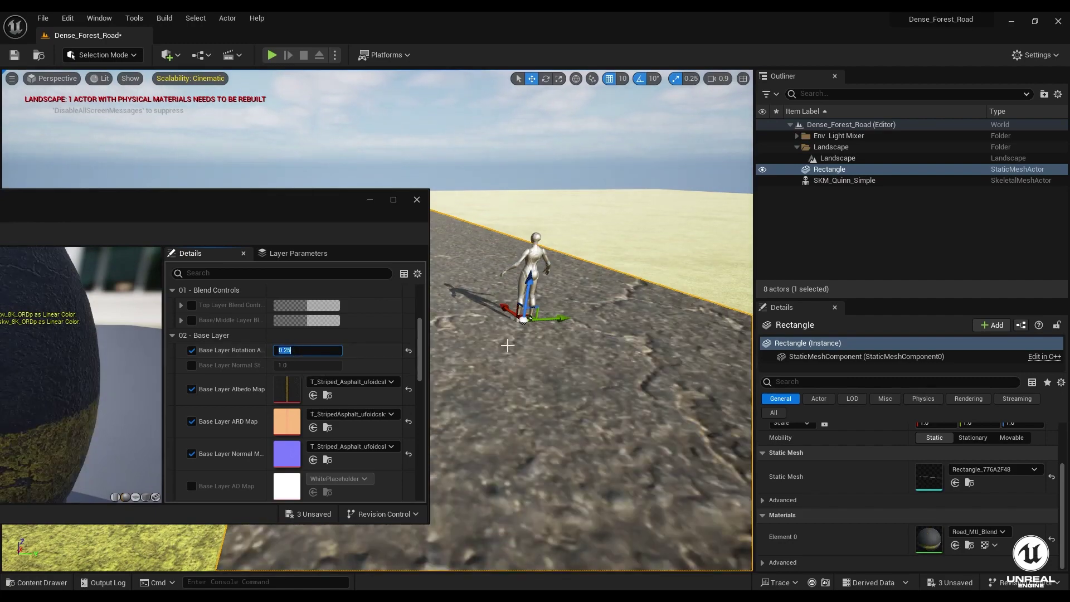
Step: Enable the base layer tiling and offset override in Road_Mtl_Blend and set both Tiling X and Tiling Y to 10
right_click_drag(519, 349, 460, 334)
scroll(262, 420, "down", 4)
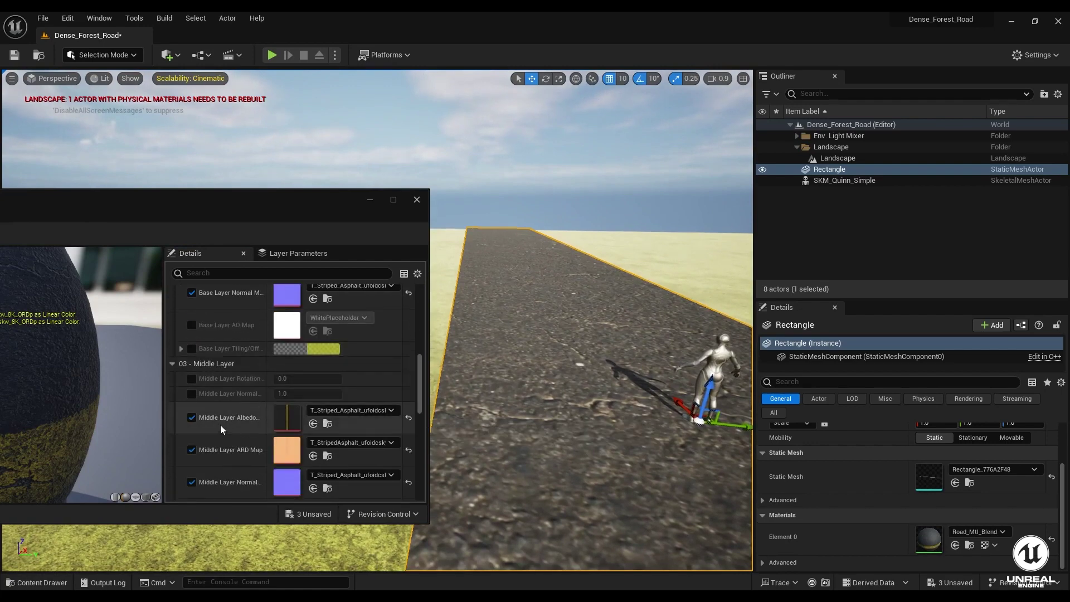
left_click(179, 385)
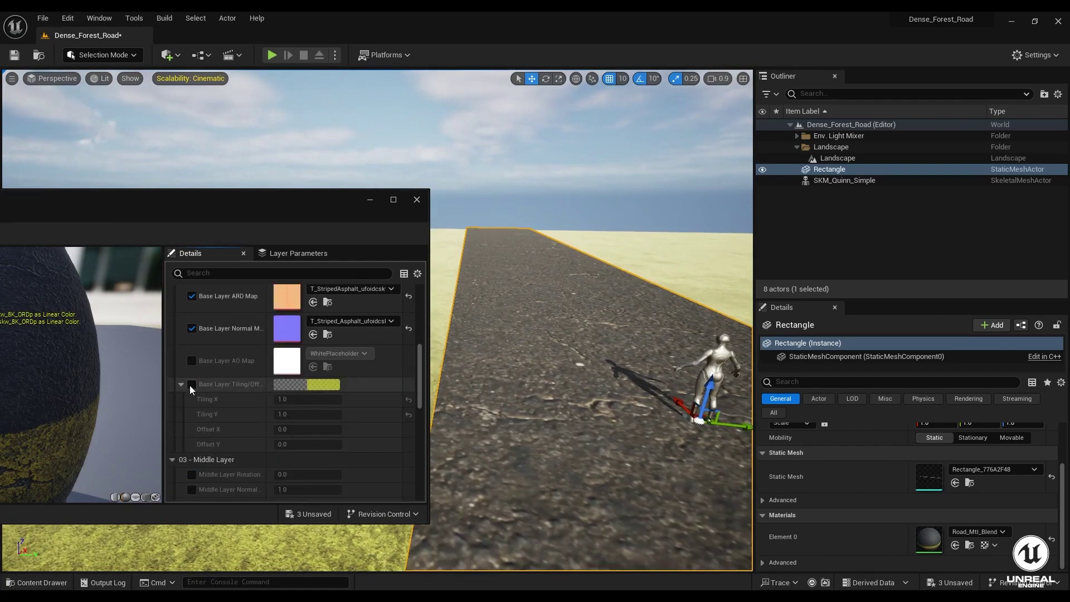
left_click(192, 384)
left_click(302, 399)
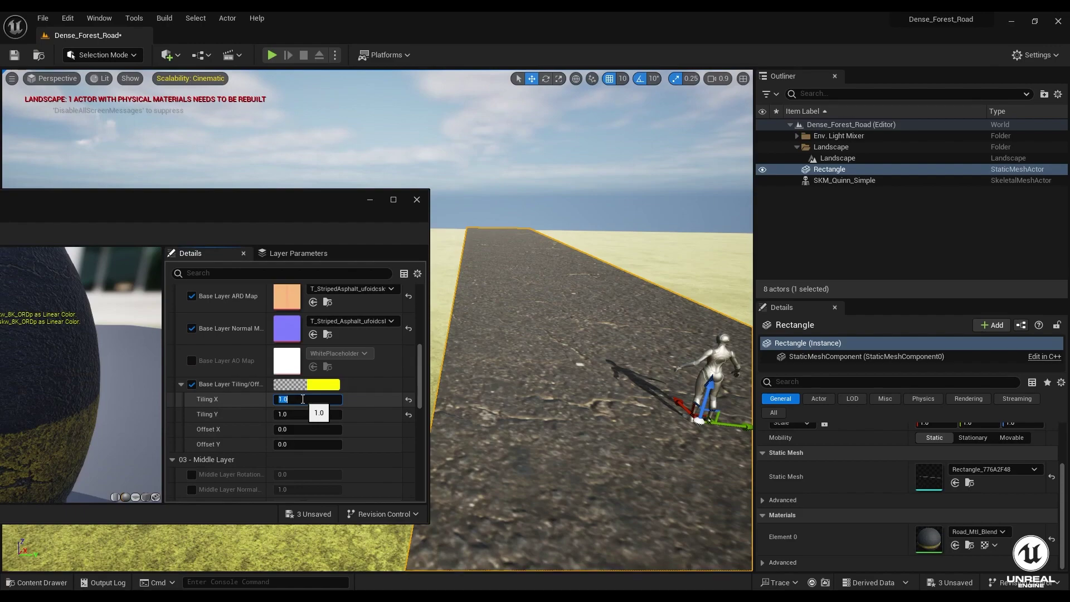
type("10")
left_click(304, 412)
type("10")
key("Return")
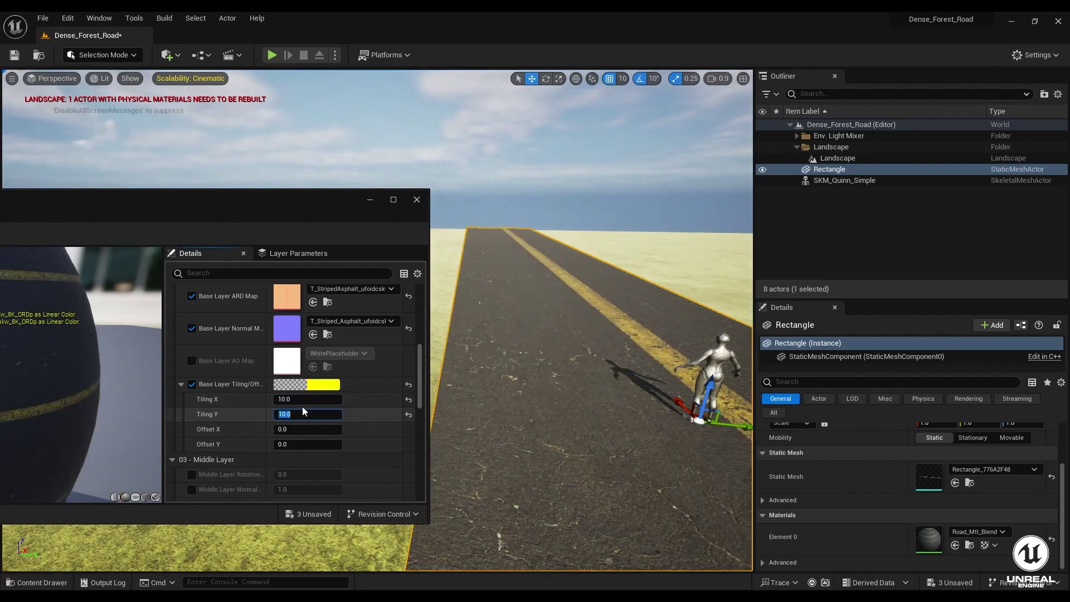
Step: Set the base layer's Tiling X and Tiling Y to 30
mouse_move(577, 391)
right_mouse_down()
mouse_move(618, 393)
mouse_move(646, 446)
mouse_move(635, 429)
mouse_move(535, 395)
mouse_move(560, 396)
right_mouse_up()
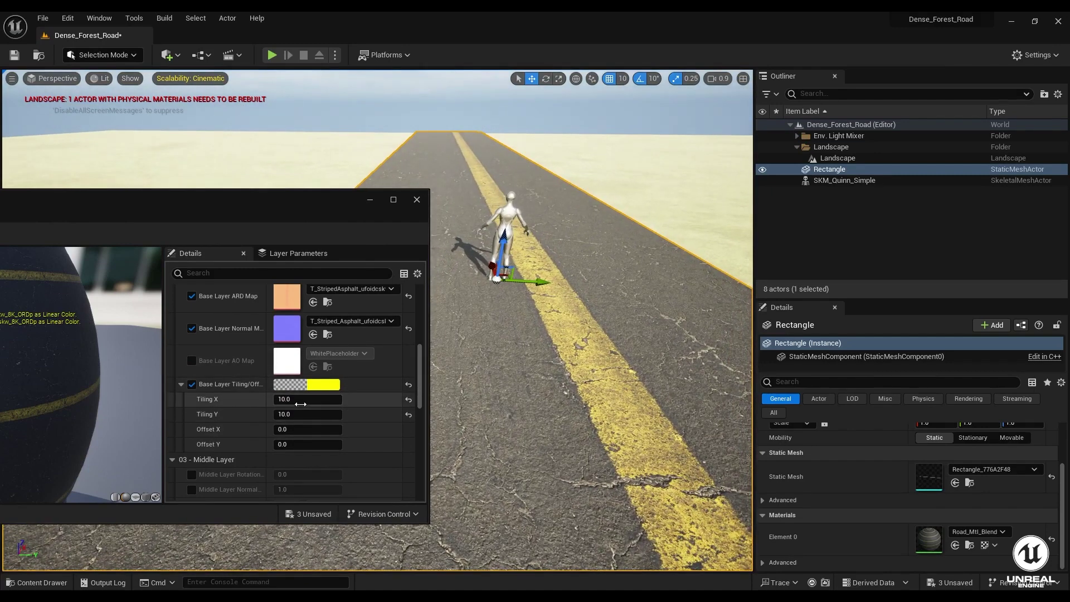
left_click(300, 399)
type("30")
left_click(297, 415)
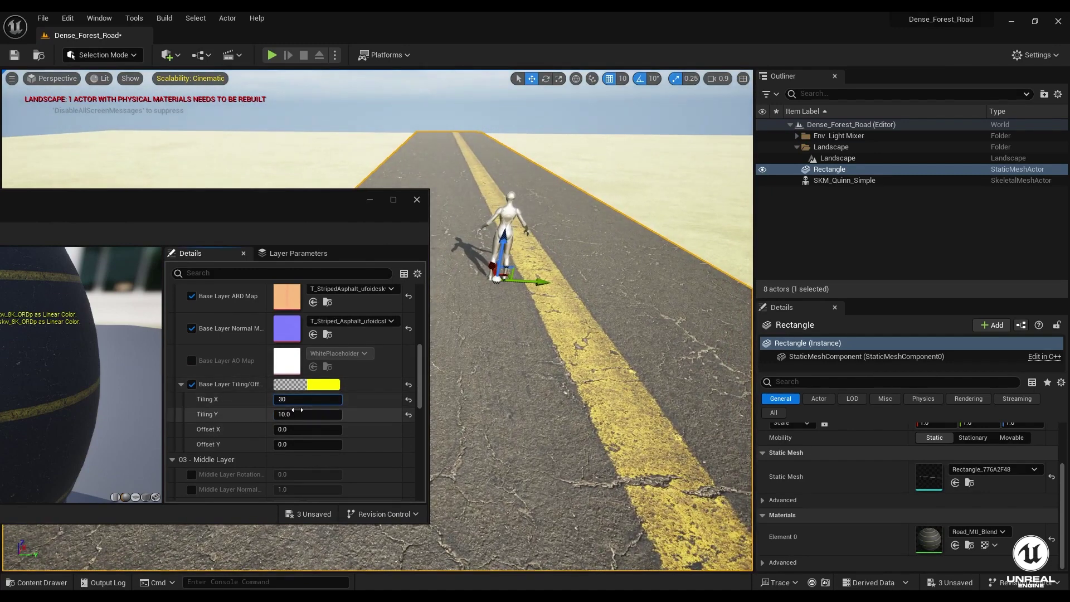
type("3")
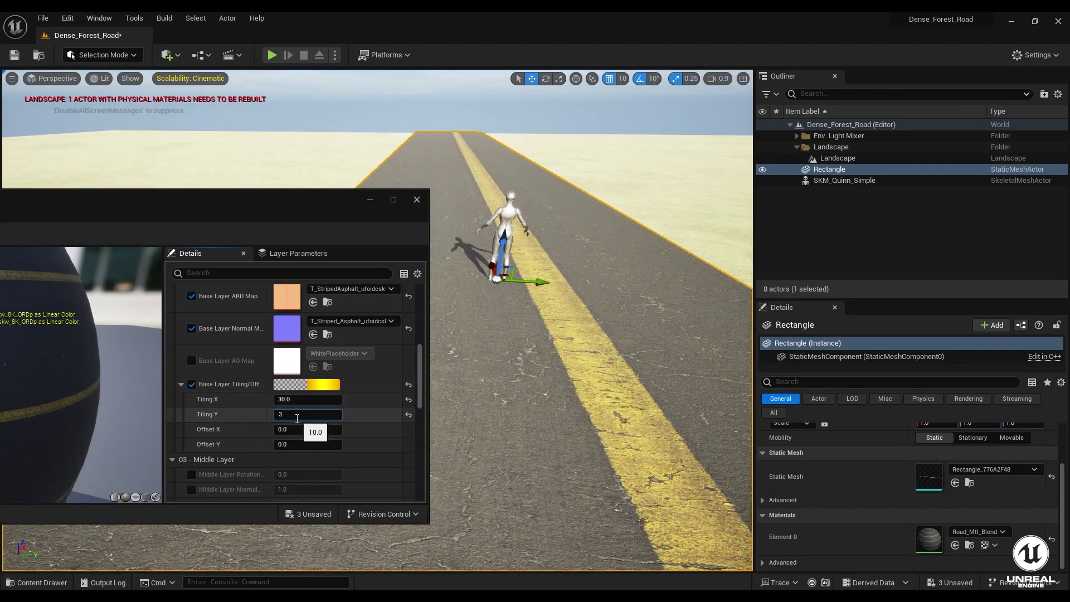
type("0")
key("Return")
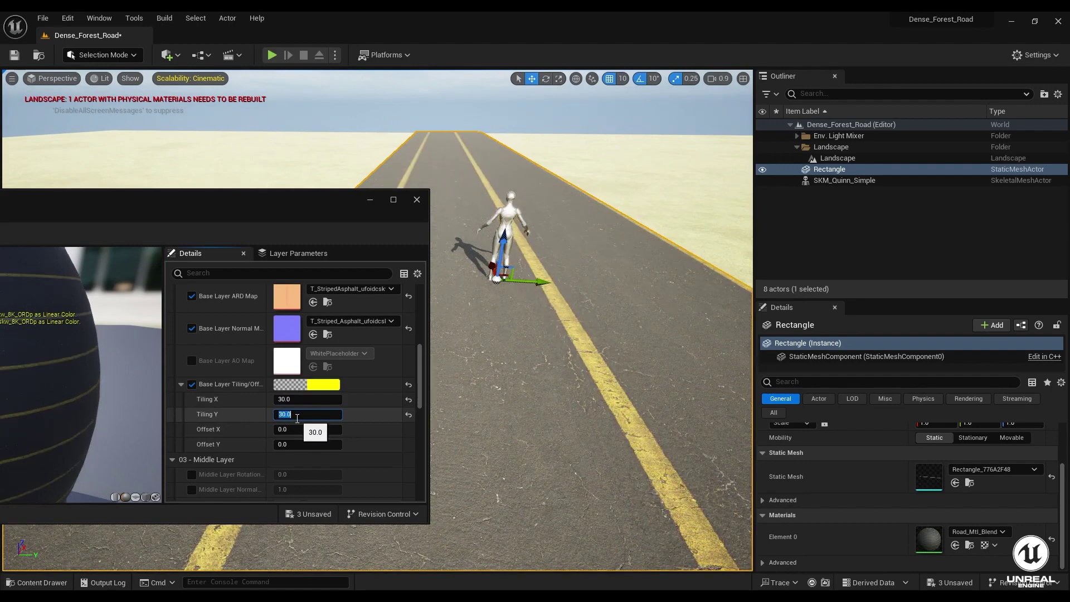
Step: Try base layer Tiling Y values of 10, 12 and 13, and settle on 12
type("10")
key("Return")
type("12")
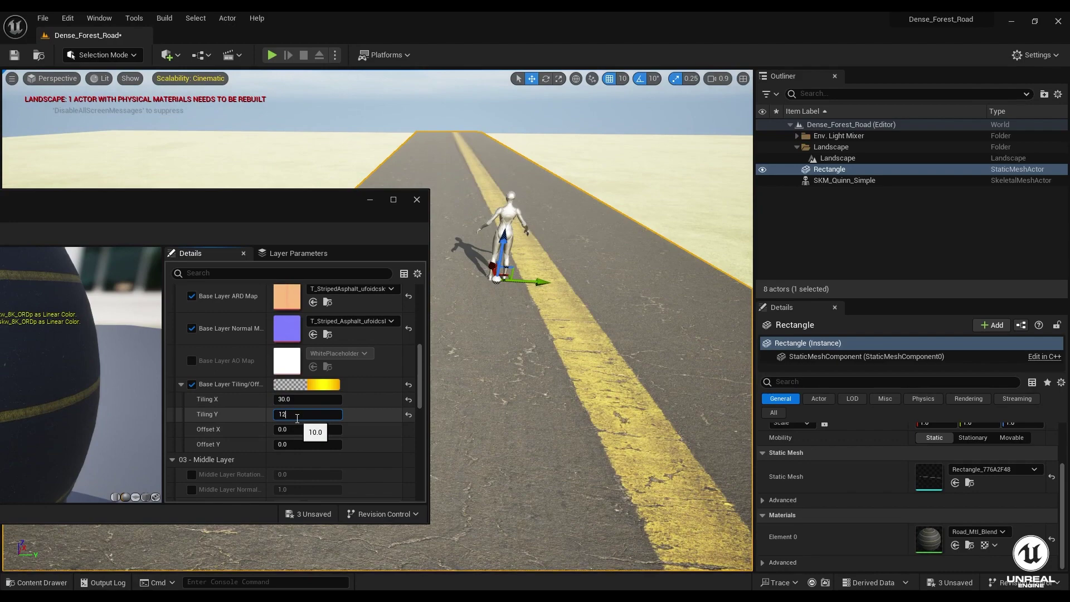
key("Return")
type("13")
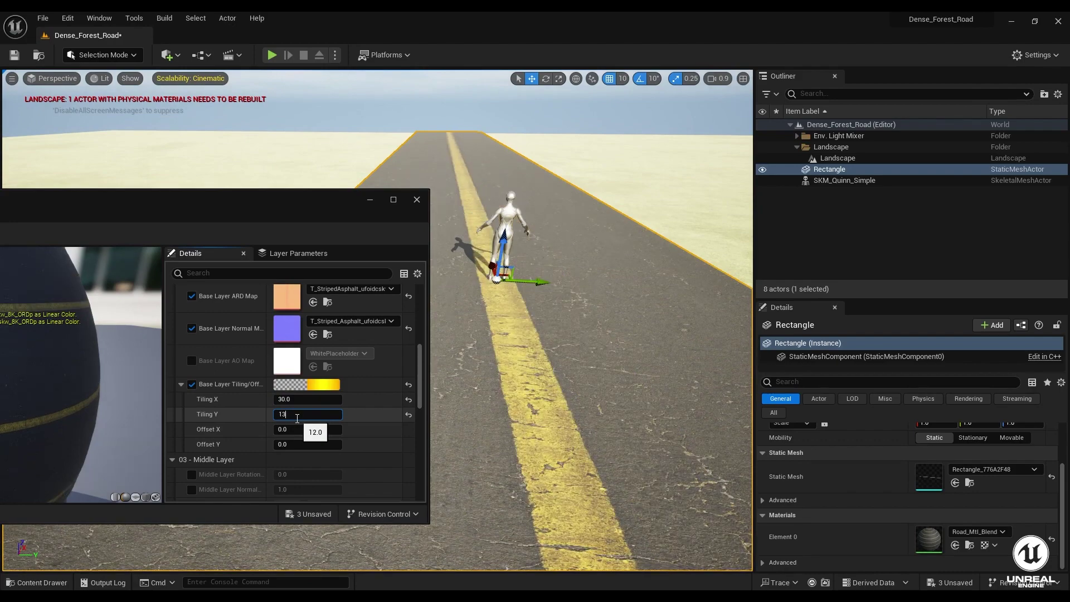
key("Return")
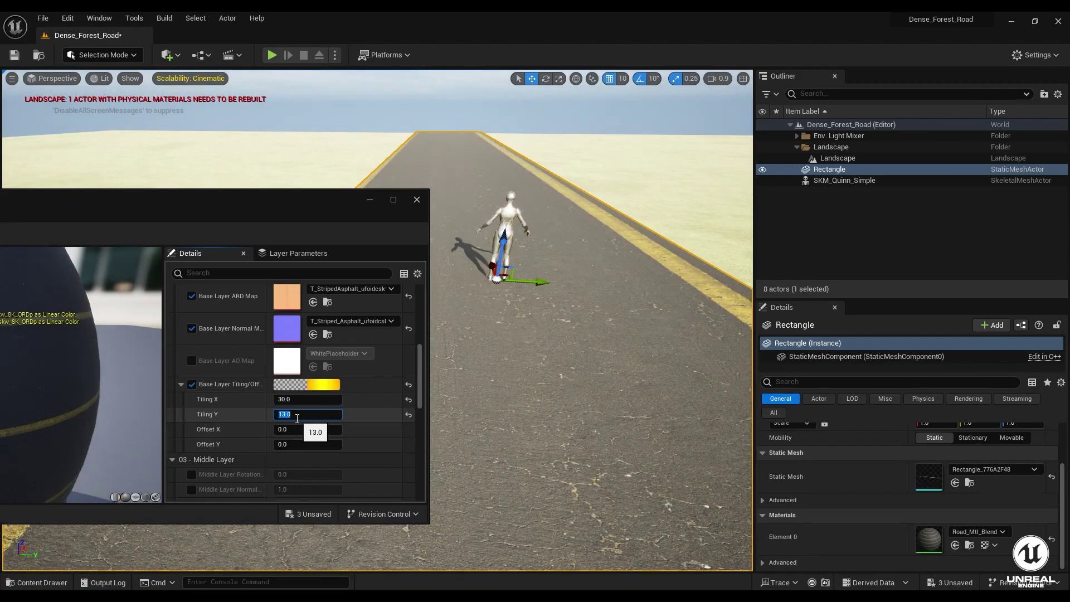
type("12")
key("Return")
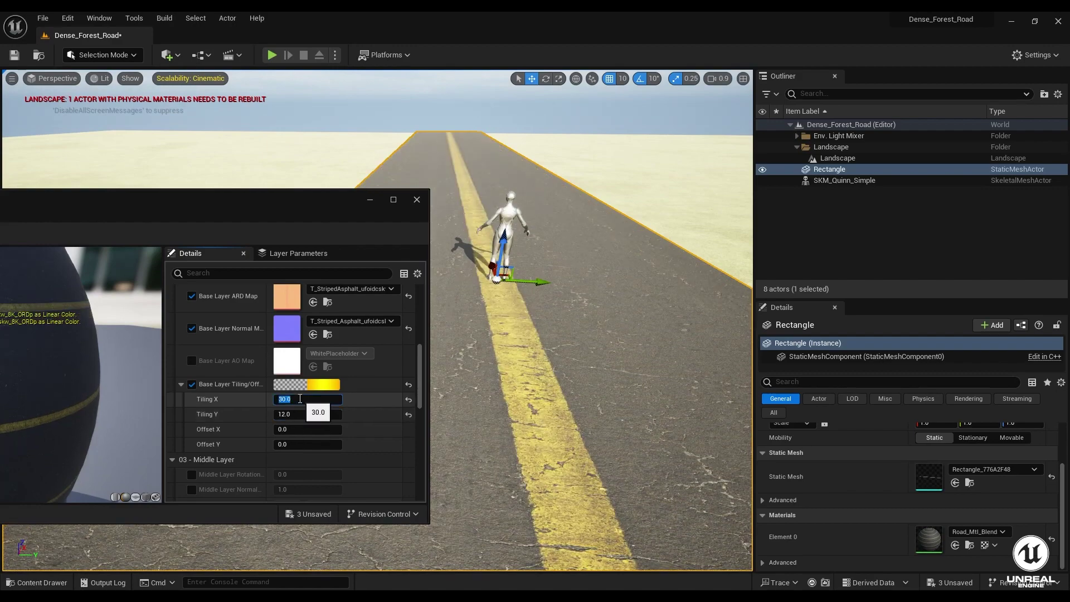
Step: Try base layer Tiling X values of 50, 100 and 60, and settle on 50
type("50")
key("Return")
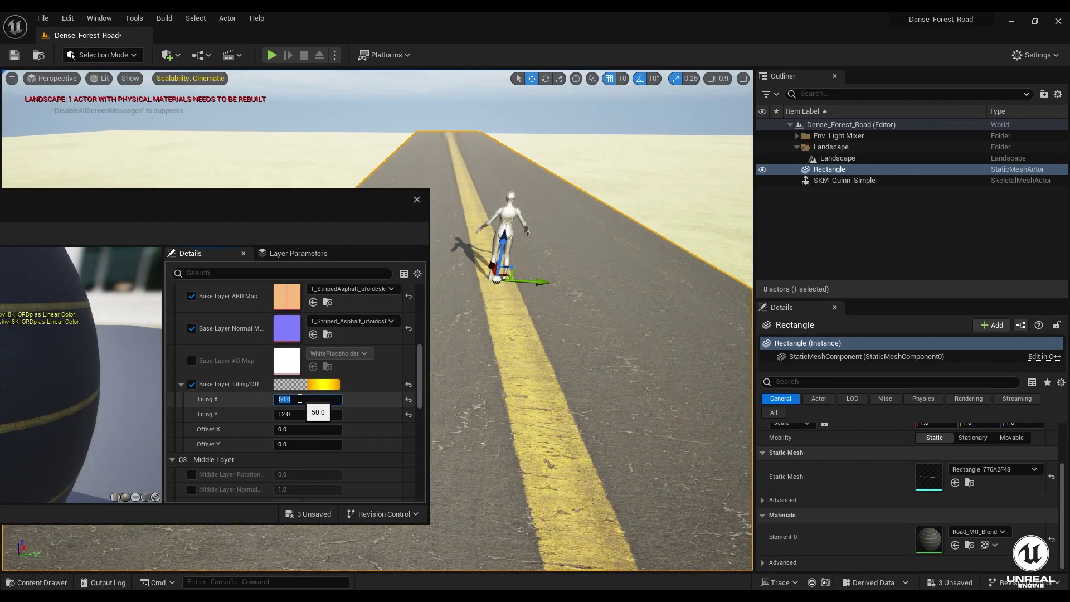
type("100")
key("Return")
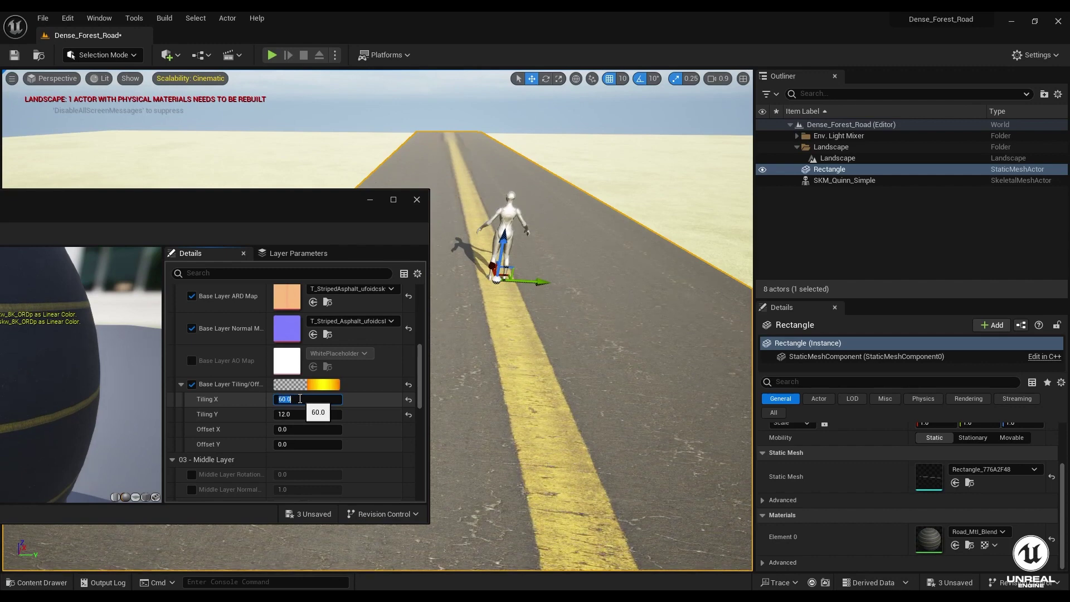
key("Return")
Step: Adjust the base layer's Tiling Y to about 13.1 and set its Offset X to 0.5
mouse_move(491, 329)
right_mouse_down()
mouse_move(446, 273)
mouse_move(463, 301)
mouse_move(474, 284)
mouse_move(463, 290)
mouse_move(485, 287)
mouse_move(468, 340)
mouse_move(496, 301)
mouse_move(479, 329)
right_mouse_up()
key("w")
scroll(445, 273, "up", 2)
mouse_move(585, 362)
right_mouse_down()
mouse_move(585, 345)
mouse_move(530, 342)
mouse_move(585, 354)
right_mouse_up()
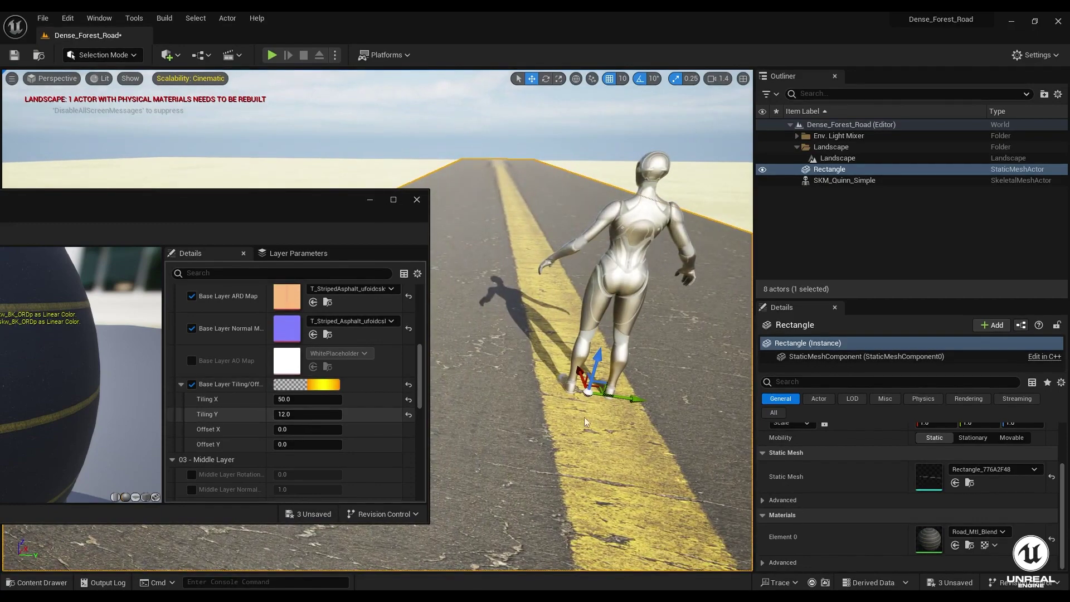
scroll(605, 403, "down", 4)
right_click_drag(563, 379, 551, 374)
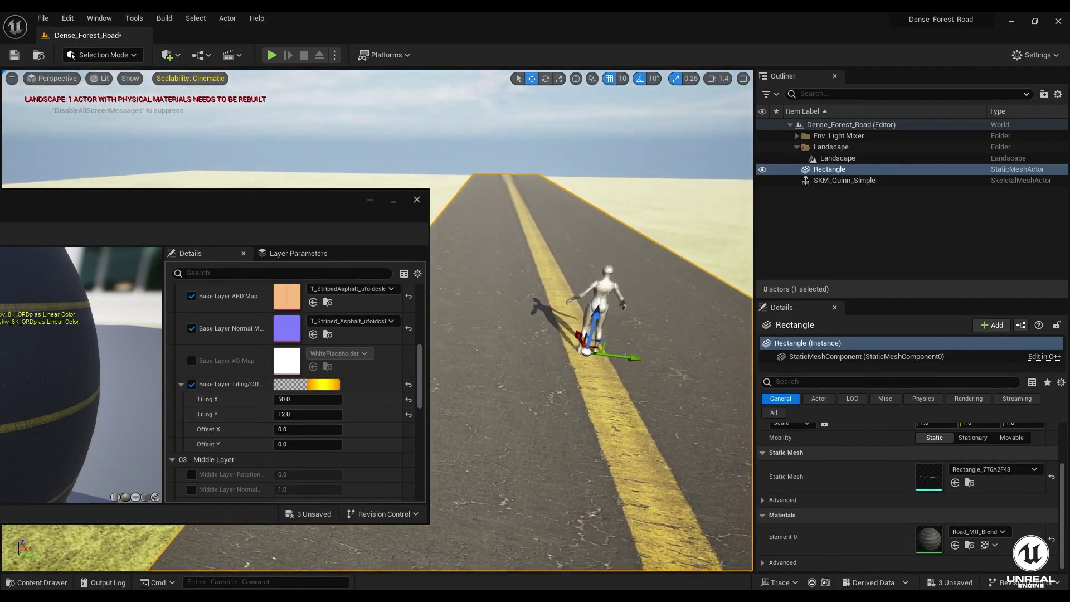
mouse_move(294, 416)
left_mouse_down()
mouse_move(309, 416)
mouse_move(290, 417)
mouse_move(287, 434)
mouse_move(298, 434)
mouse_move(287, 431)
left_mouse_up()
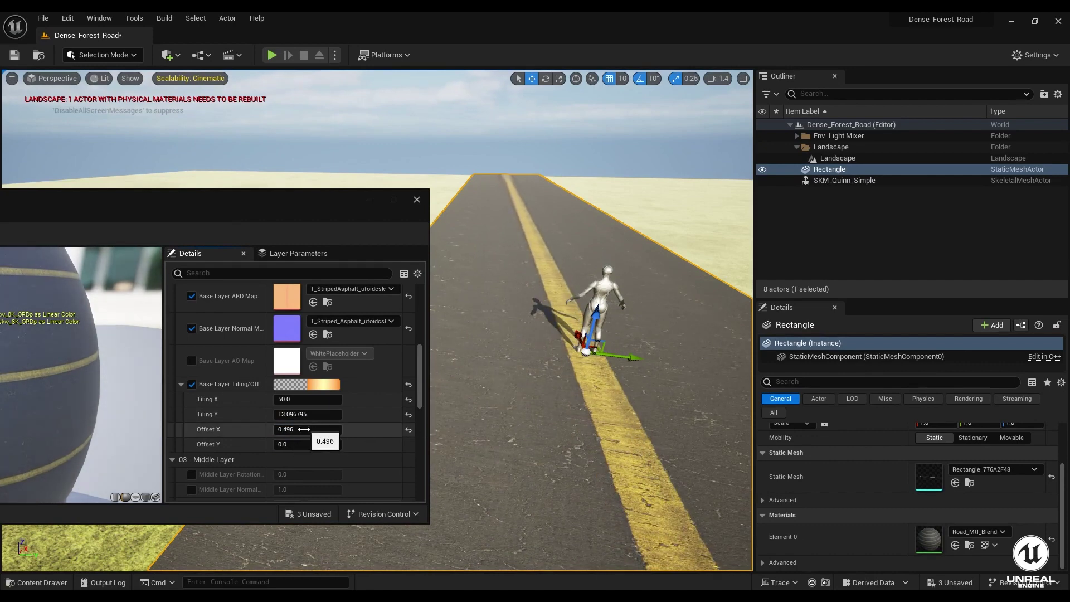
type(".5")
key("Return")
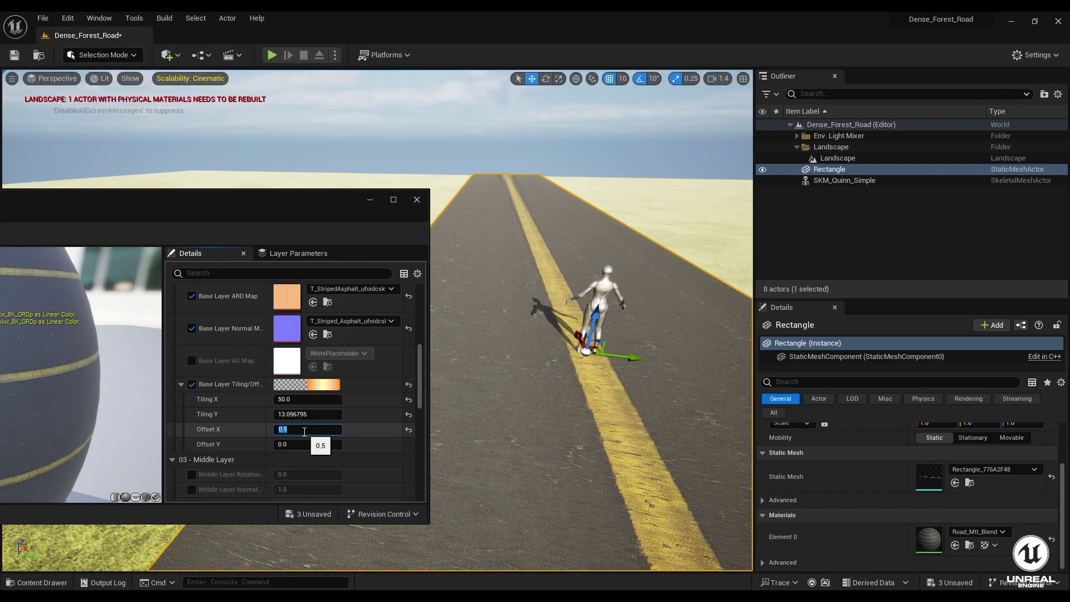
Step: Set the base layer's Tiling Y to 22 and Offset X to 0.42 to centre the yellow stripe on the road
left_click_drag(308, 414, 332, 414)
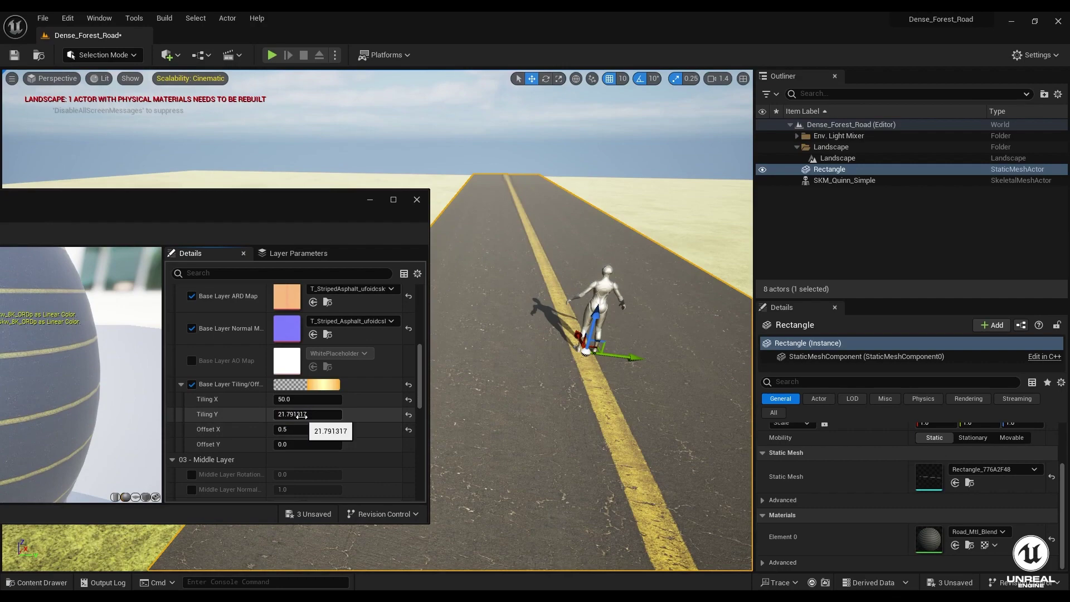
mouse_move(623, 394)
right_mouse_down()
mouse_move(580, 411)
mouse_move(576, 401)
mouse_move(641, 393)
right_mouse_up()
key("d")
key("a")
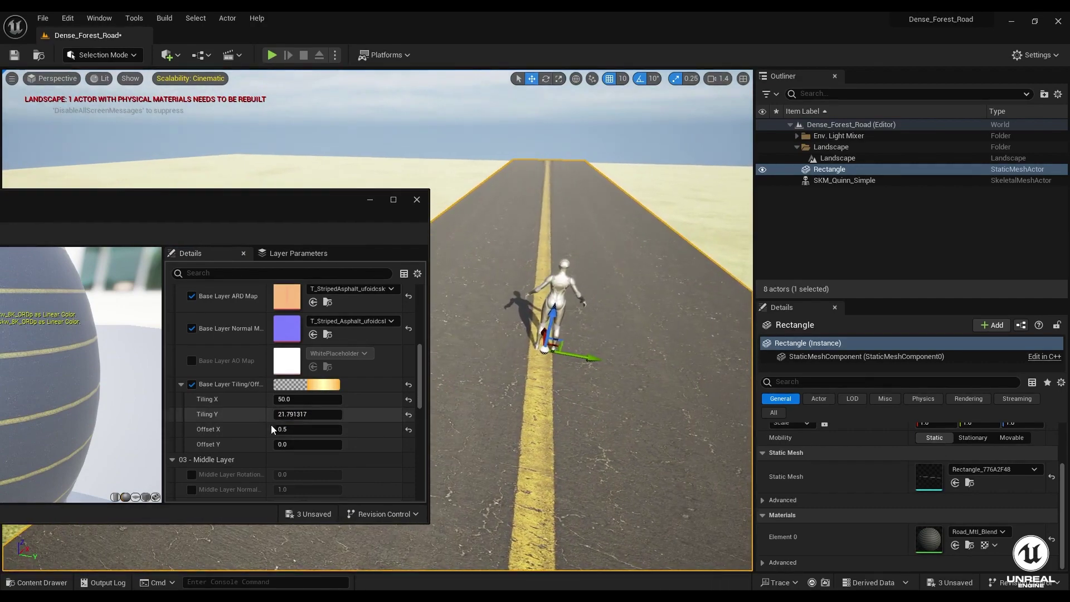
left_click_drag(308, 415, 319, 414)
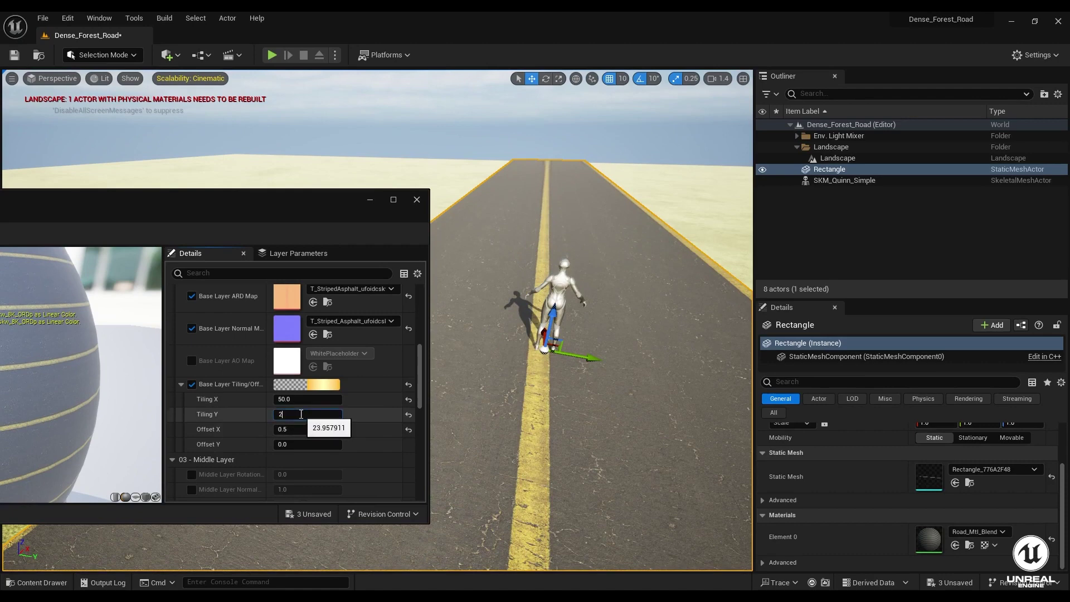
type("2")
key("Return")
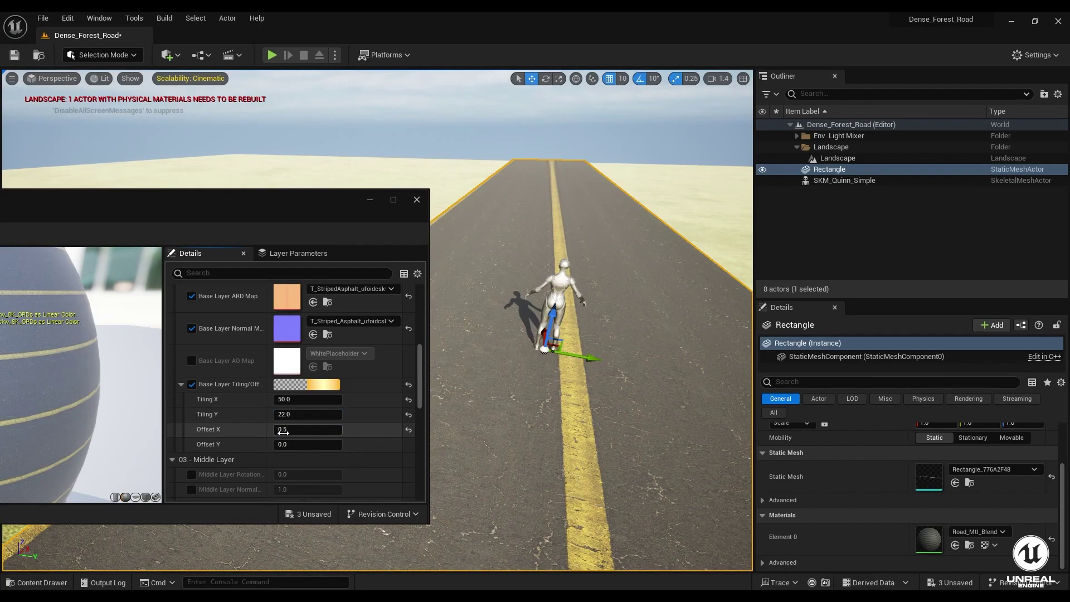
left_click_drag(308, 429, 289, 429)
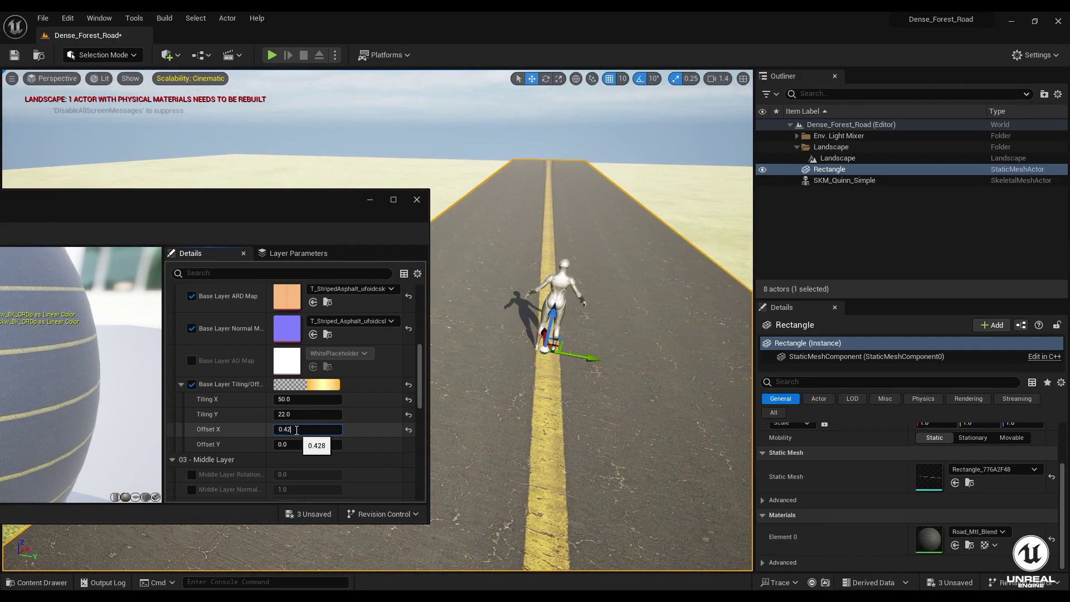
key("Escape")
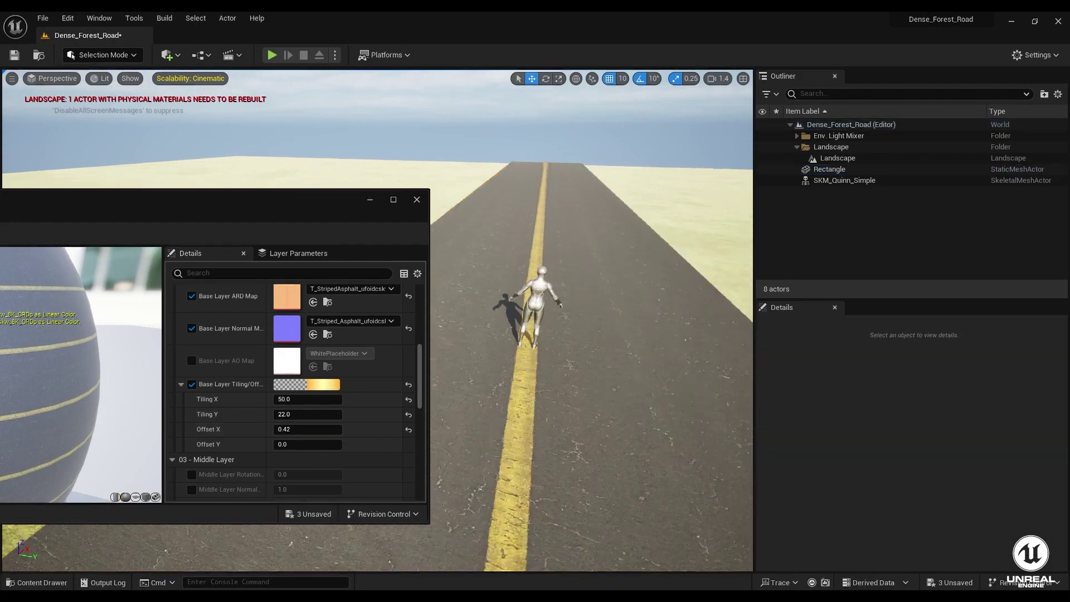
Step: Examine the road surface around the mannequin and look through the material's tiling, base layer and top layer blend parameters
right_click_drag(558, 335, 476, 293)
scroll(485, 323, "down", 1)
key("w")
key("w")
scroll(549, 333, "down", 3)
scroll(198, 452, "up", 2)
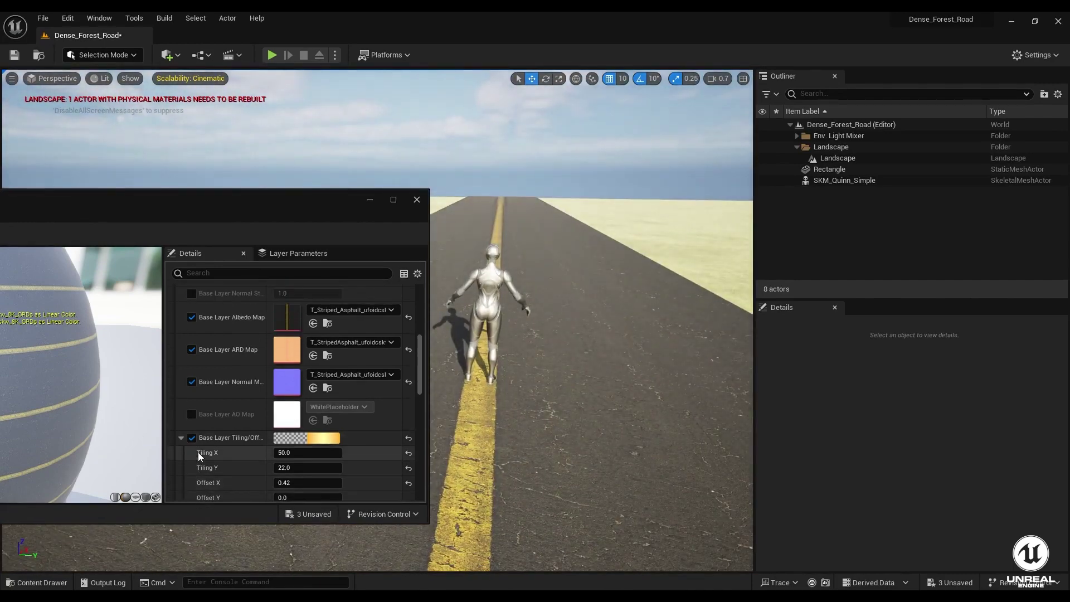
scroll(198, 453, "up", 5)
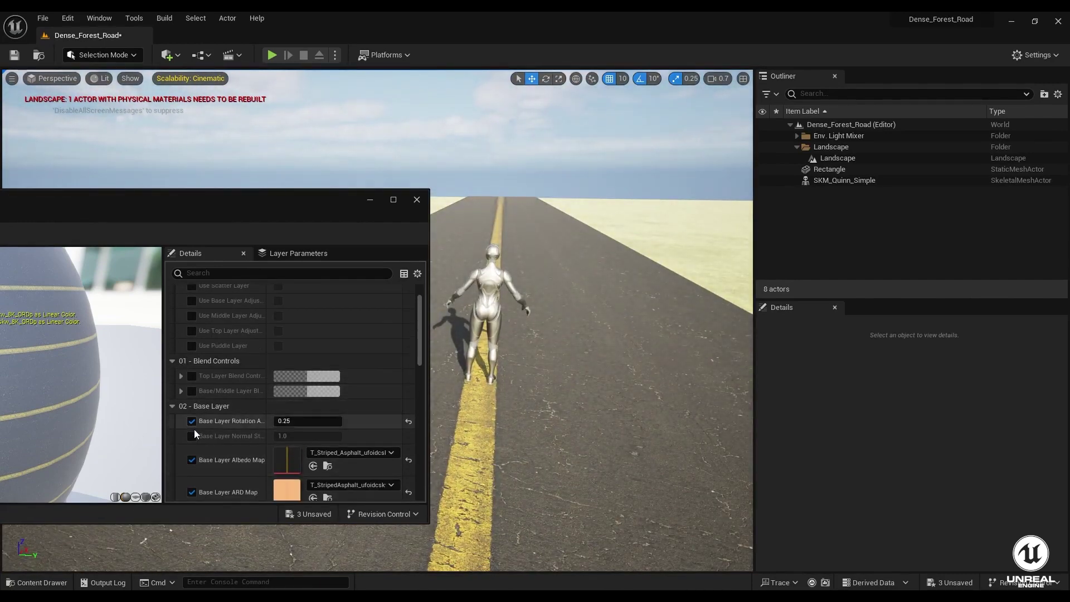
scroll(194, 423, "up", 2)
left_click(180, 415)
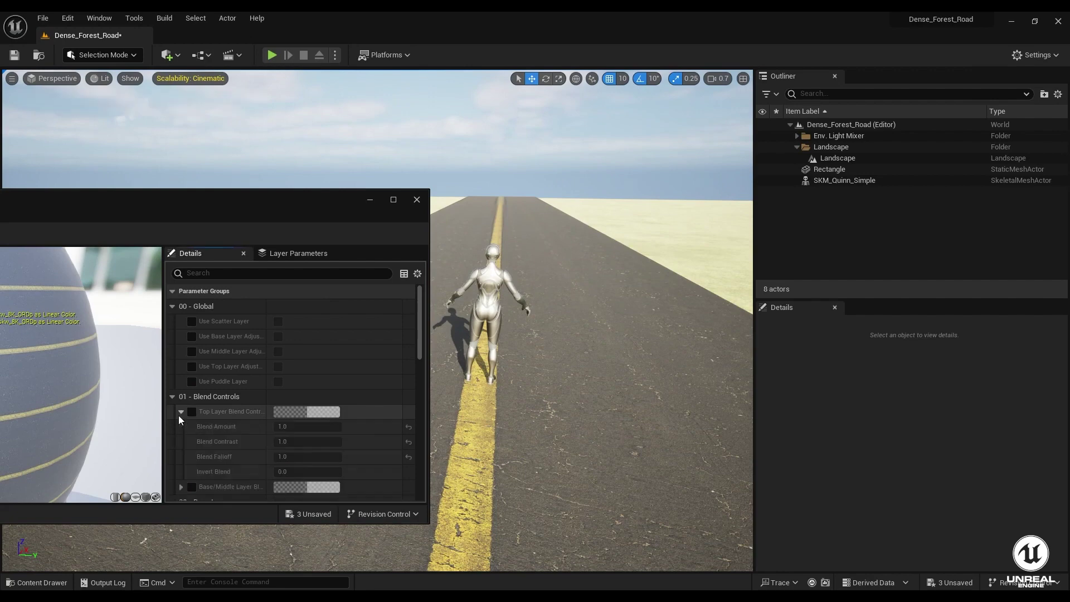
left_click(179, 415)
scroll(196, 453, "down", 2)
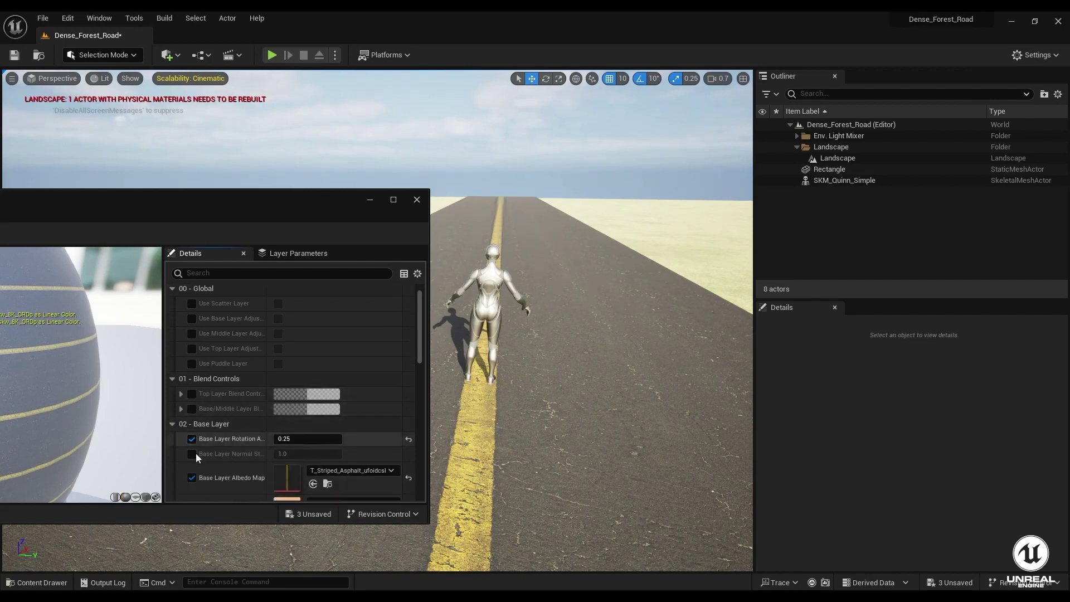
Step: Enable the base layer's normal strength, try 2.0, and settle on 3.0 for a rougher-looking asphalt
scroll(196, 451, "down", 1)
left_click(192, 384)
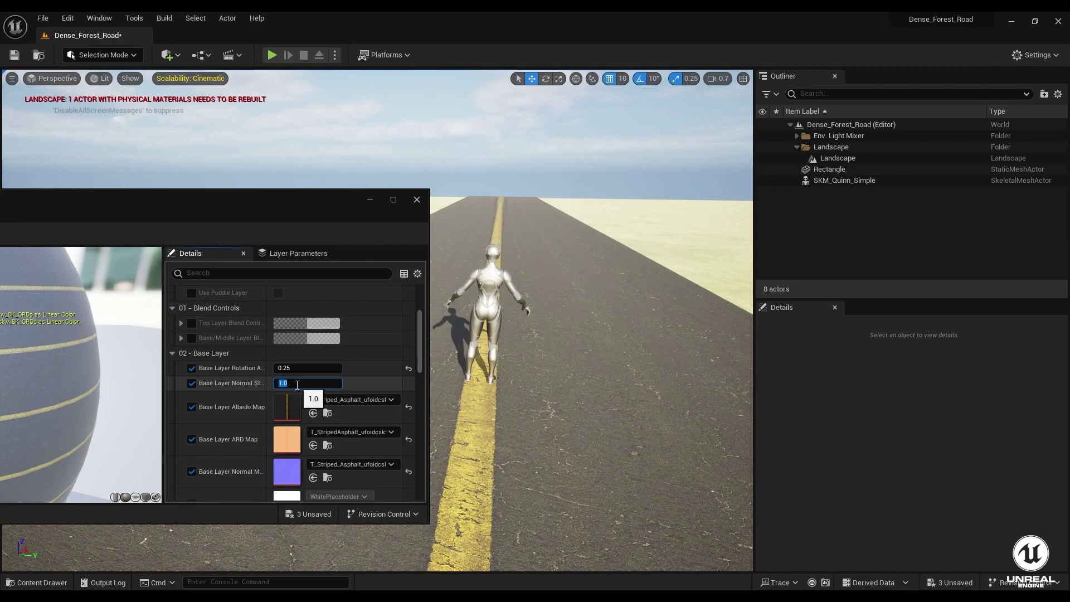
right_click_drag(474, 389, 498, 408)
scroll(483, 395, "down", 3)
key("w")
key("q")
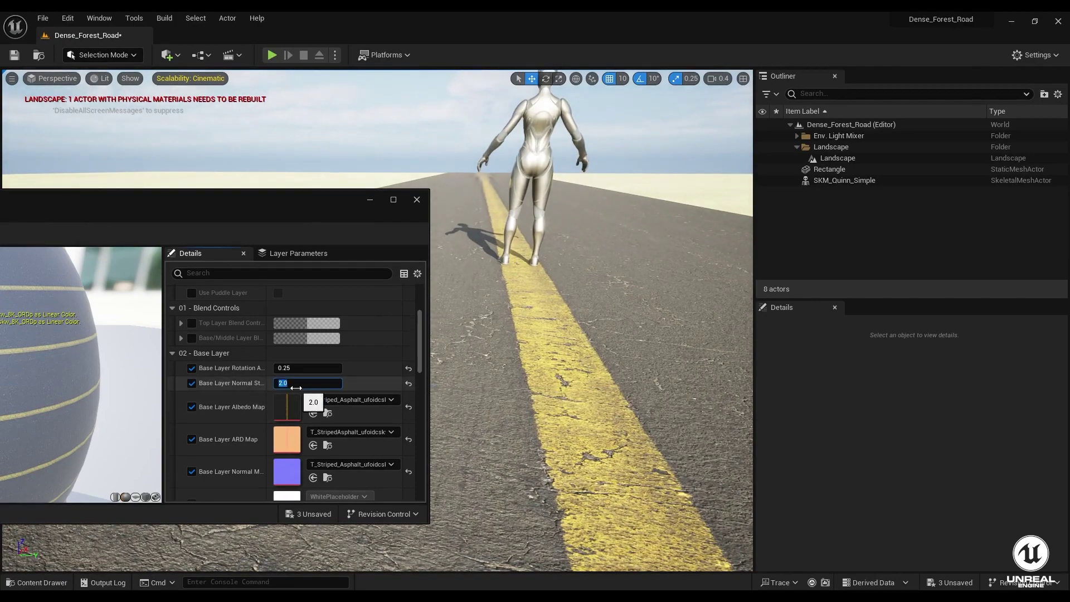
key("Return")
right_click_drag(560, 358, 526, 380)
Step: Turn on the base, middle and top layer adjustments and the puddle layer in the global parameters
scroll(234, 414, "down", 6)
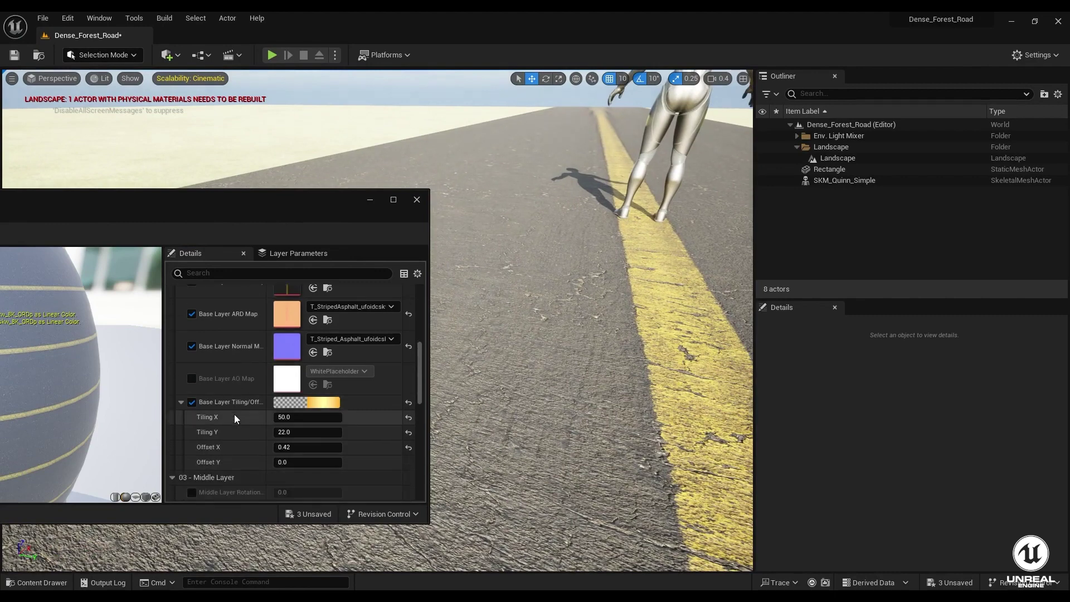
scroll(234, 414, "up", 8)
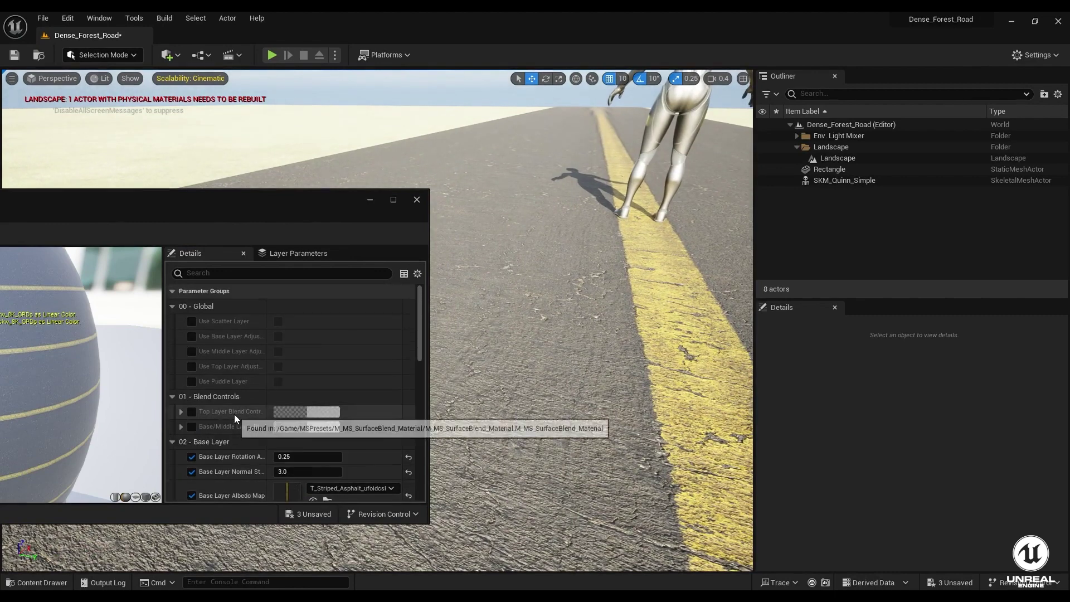
left_click(192, 336)
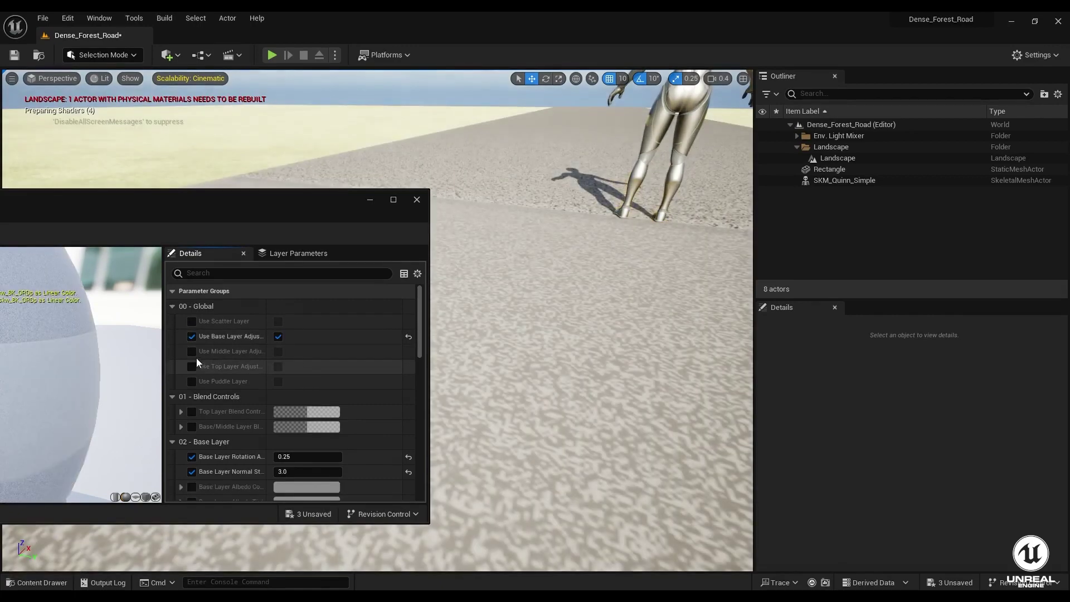
left_click(191, 351)
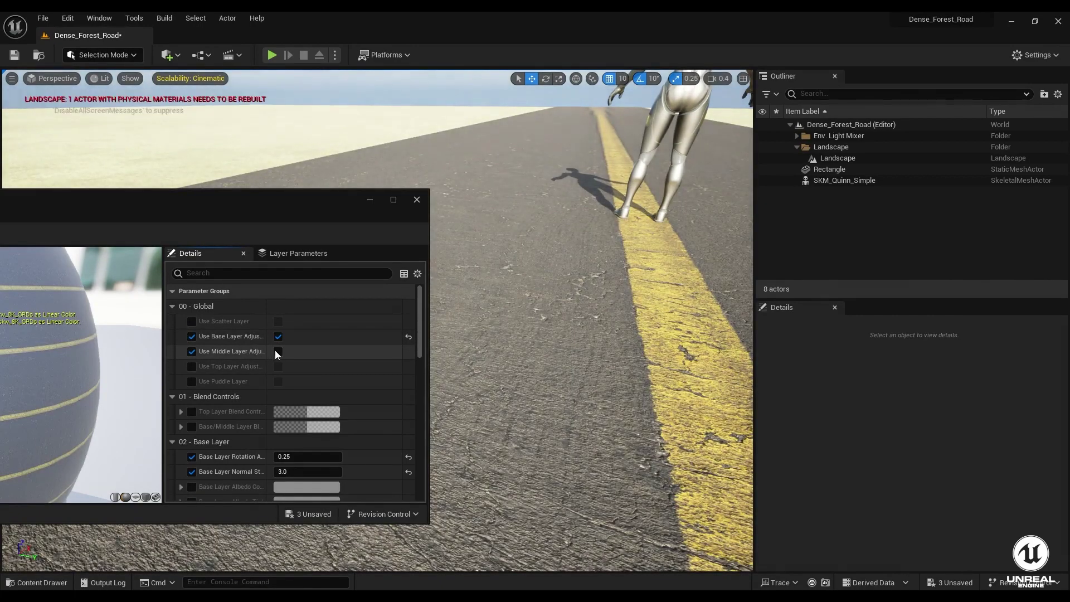
left_click(277, 351)
left_click(191, 367)
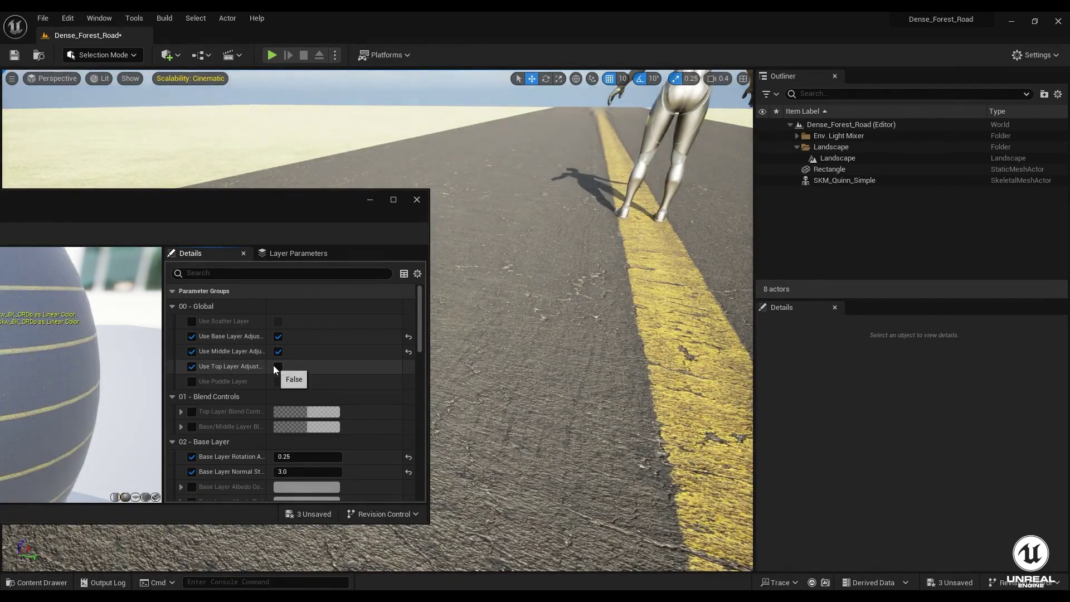
left_click(277, 367)
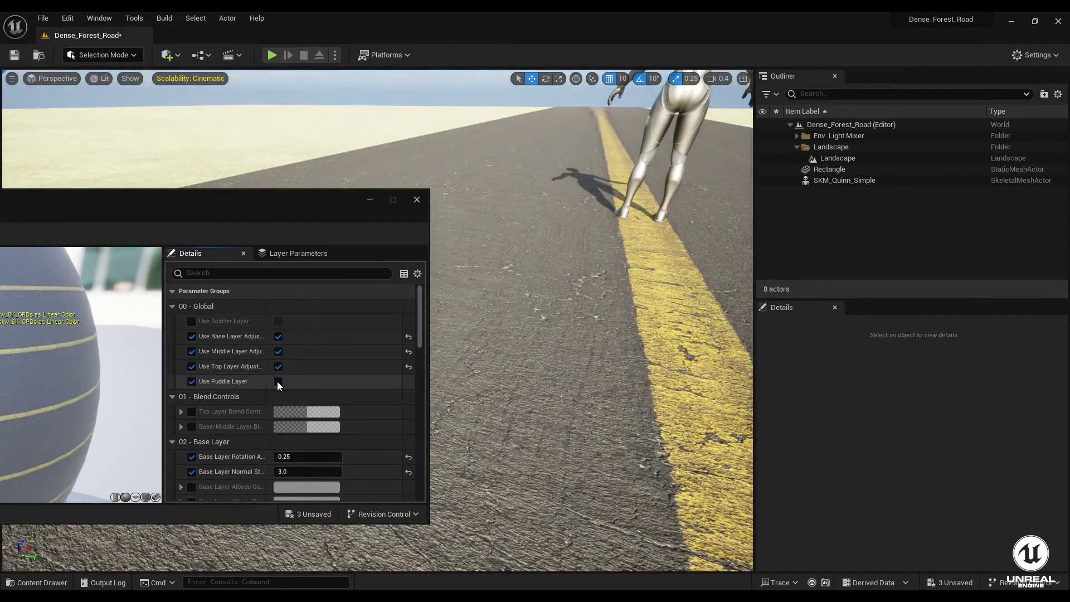
left_click(277, 381)
right_click_drag(591, 321, 563, 318)
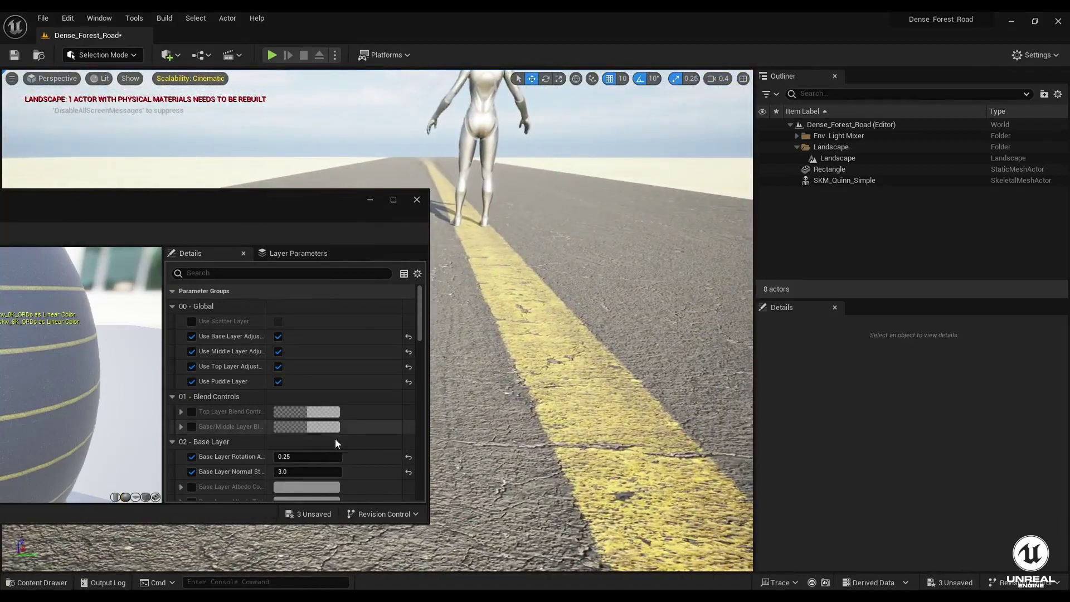
Step: Enable the base layer's numeric specular value, set it to 0.1, and check the road's shine around the mannequin
scroll(315, 433, "down", 5)
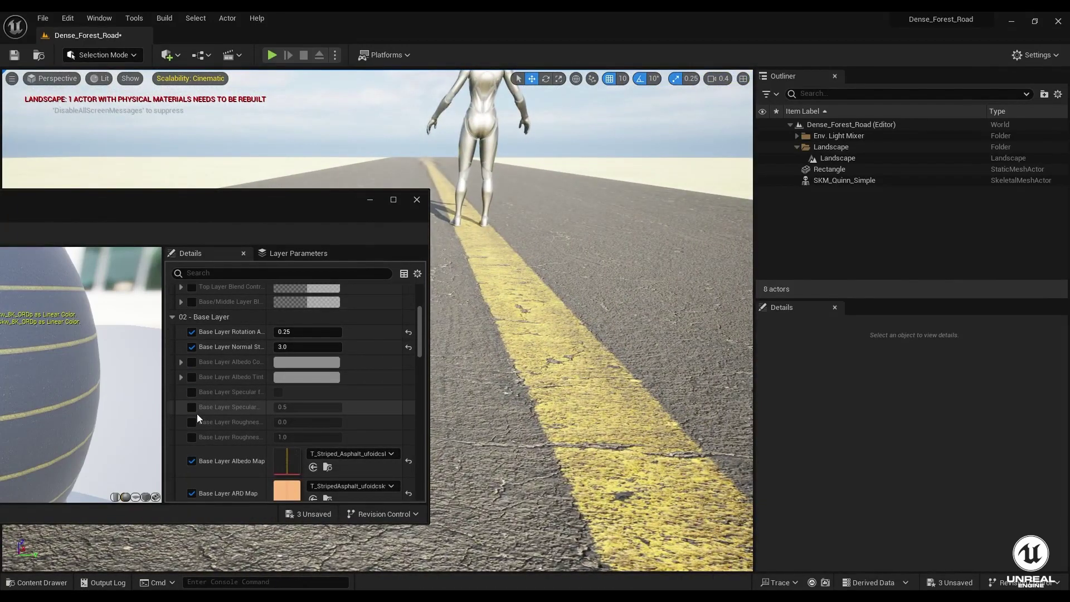
left_click(192, 407)
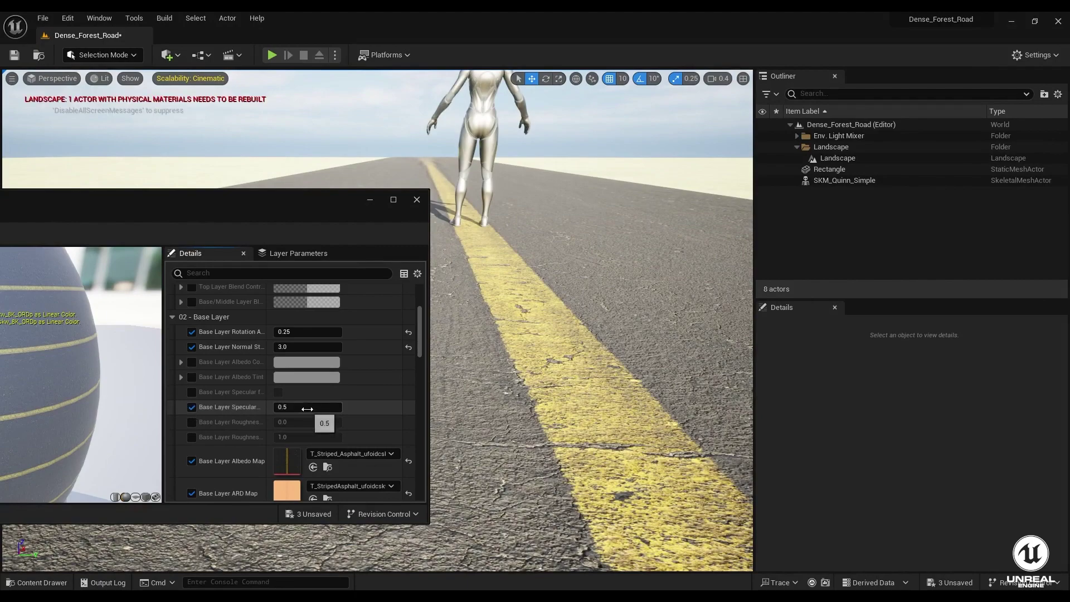
left_click(308, 410)
type("0.1")
key("Return")
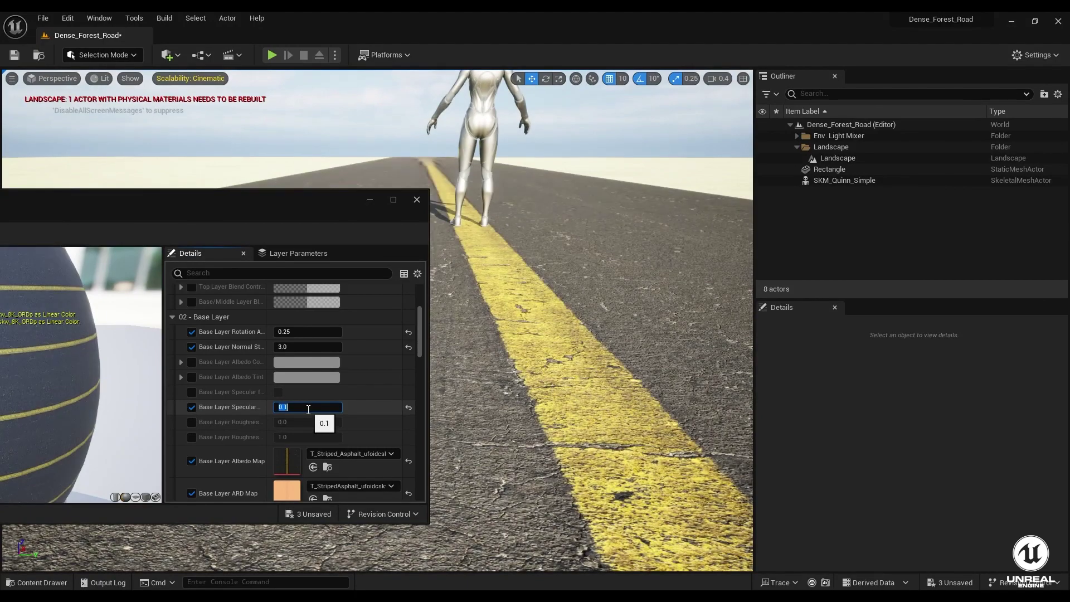
mouse_move(469, 351)
right_mouse_down()
mouse_move(469, 424)
mouse_move(469, 357)
mouse_move(458, 343)
mouse_move(468, 344)
right_mouse_up()
key("s")
key("a")
key("d")
key("w")
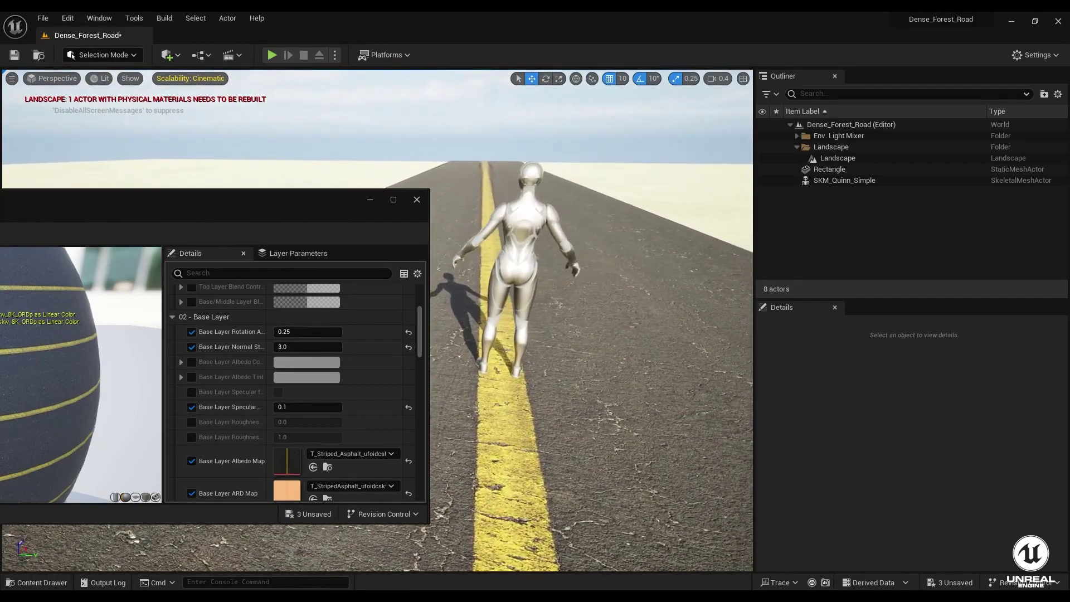
Step: Enable both numeric base layer roughness parameters and set the first one to 1.0
scroll(244, 438, "down", 2)
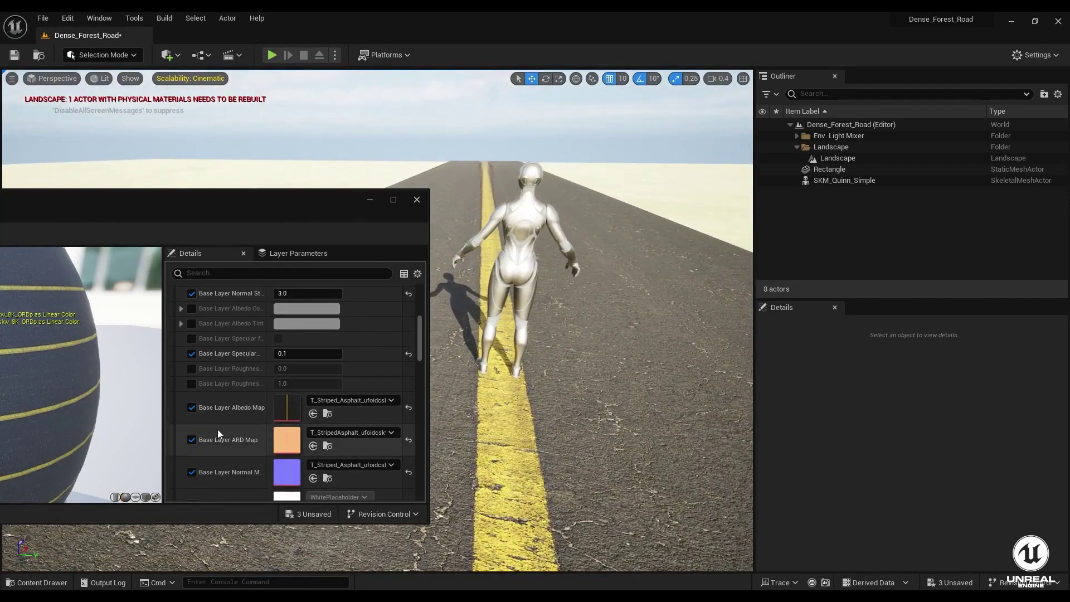
left_click(192, 384)
left_click(192, 368)
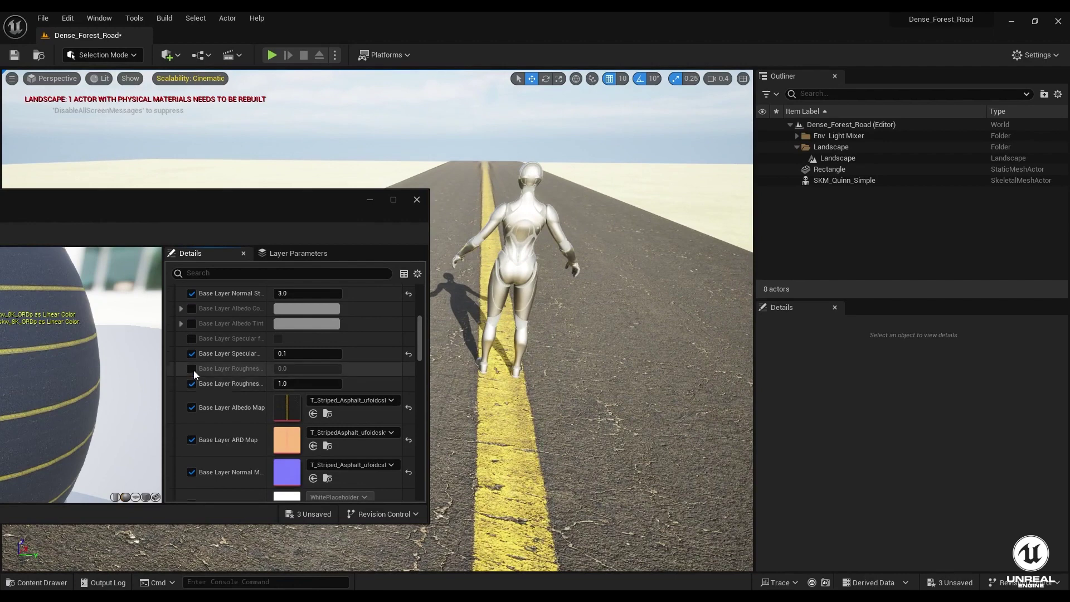
left_click(293, 368)
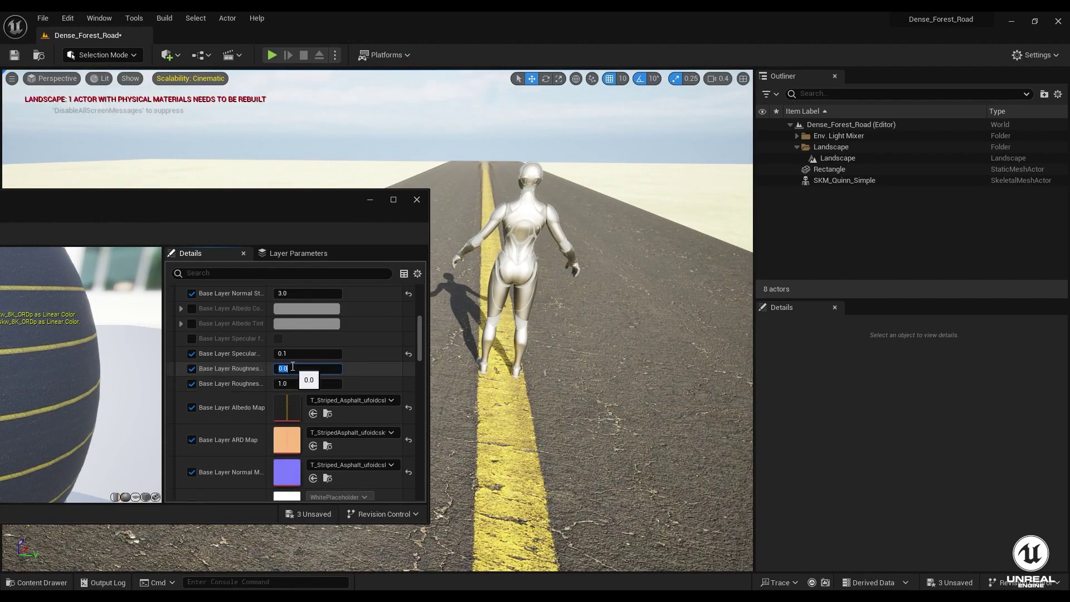
type("1")
key("BackSpace")
type(".")
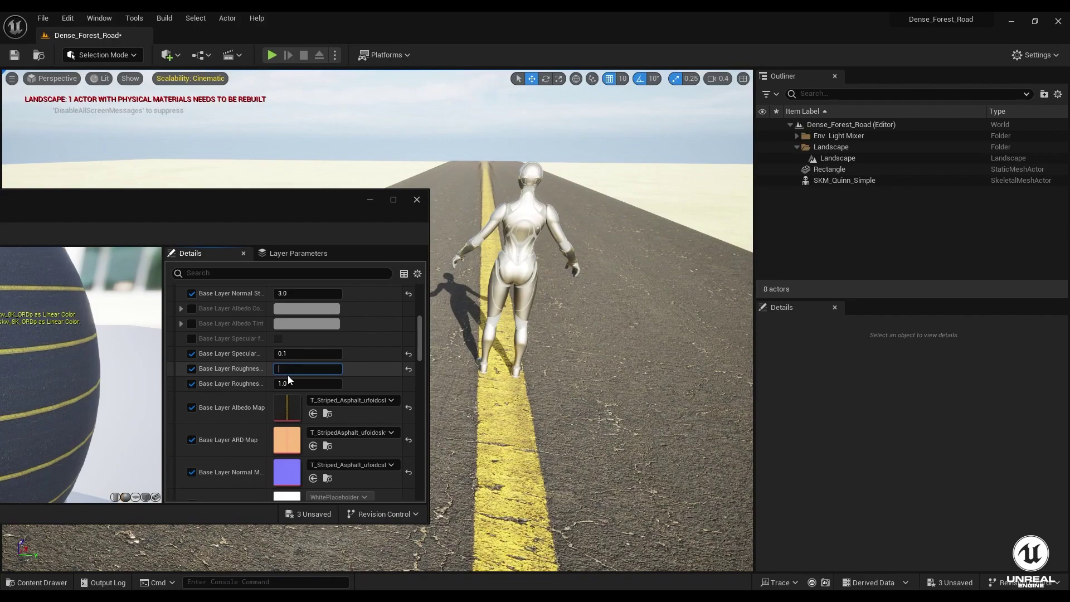
key("Return")
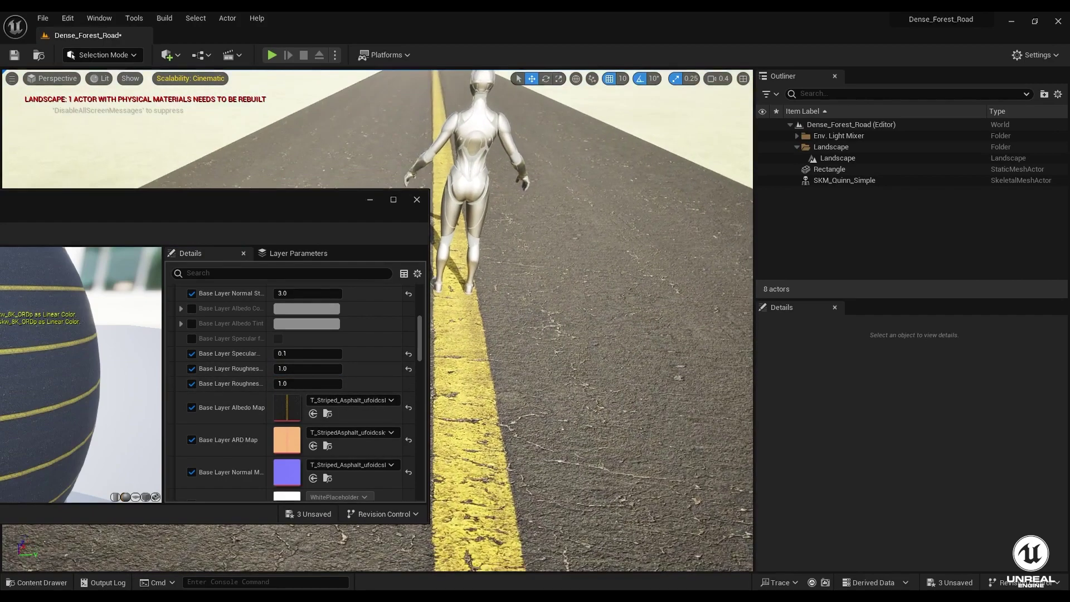
mouse_move(591, 320)
right_mouse_down()
mouse_move(574, 367)
mouse_move(576, 334)
right_mouse_up()
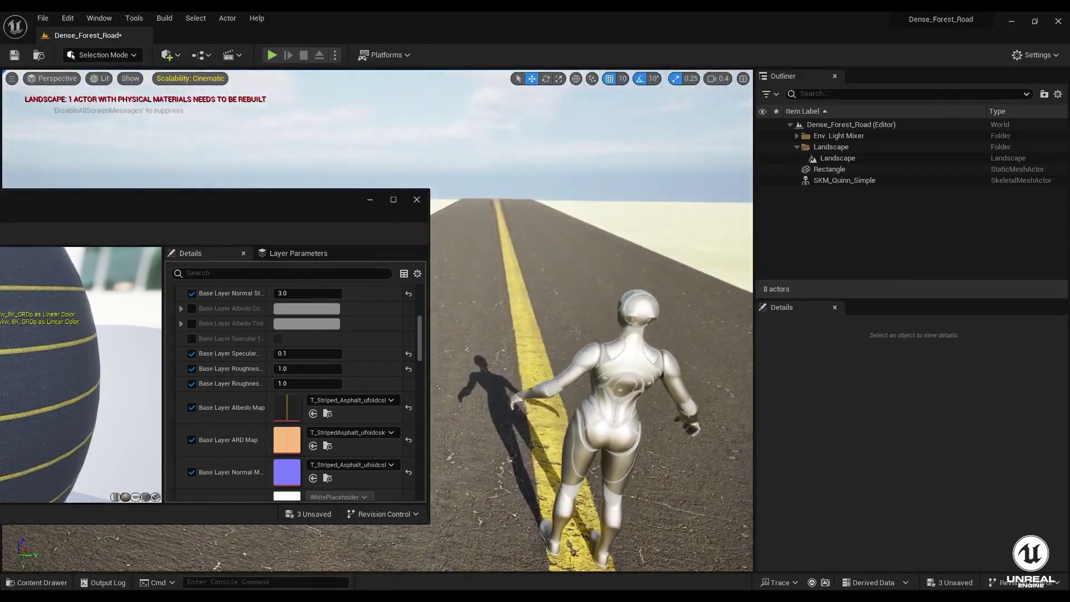
Step: Turn on the scatter layer in the global parameters
scroll(251, 424, "up", 2)
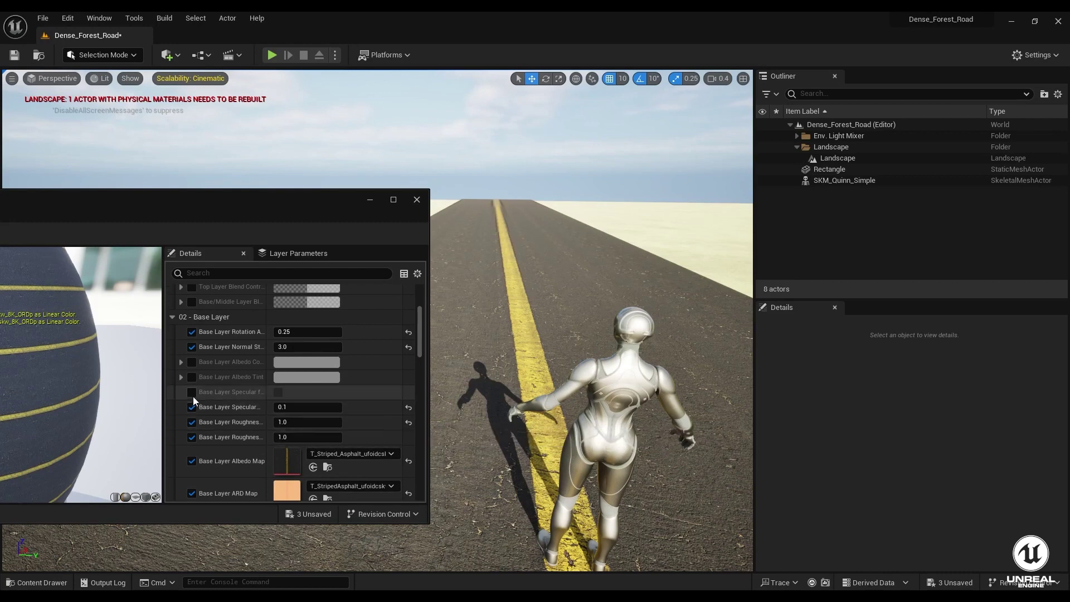
scroll(195, 397, "up", 2)
scroll(203, 397, "up", 3)
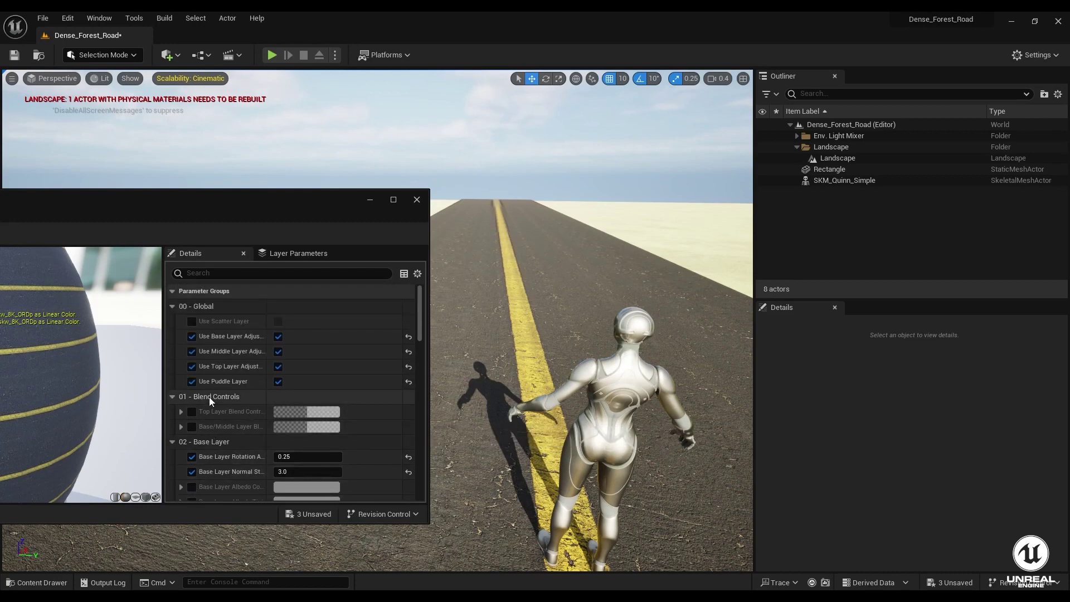
left_click(191, 322)
left_click(275, 321)
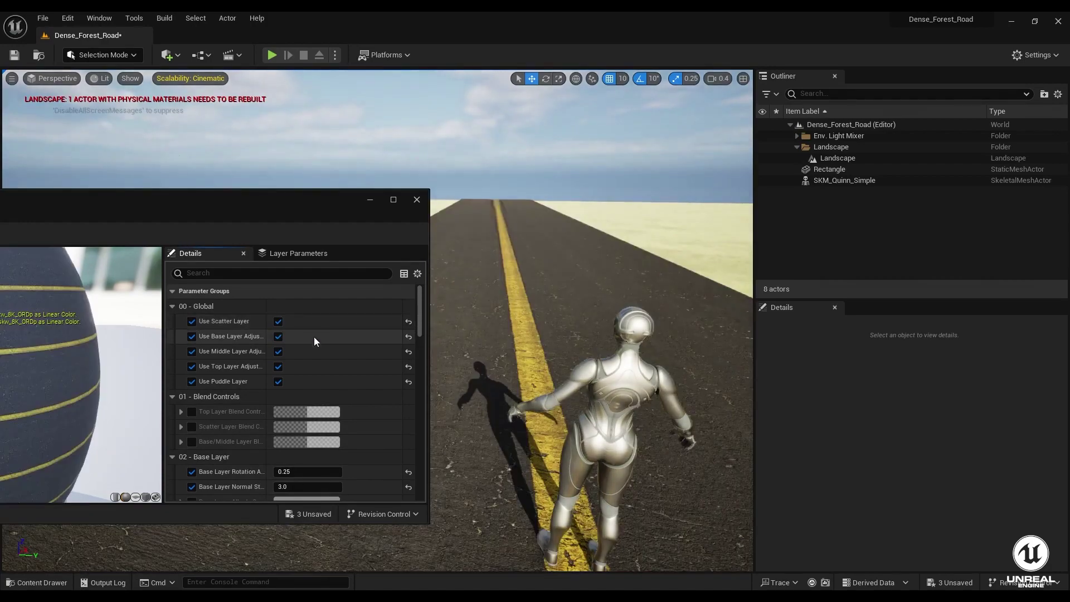
scroll(572, 401, "down", 5)
right_click_drag(550, 412, 579, 494)
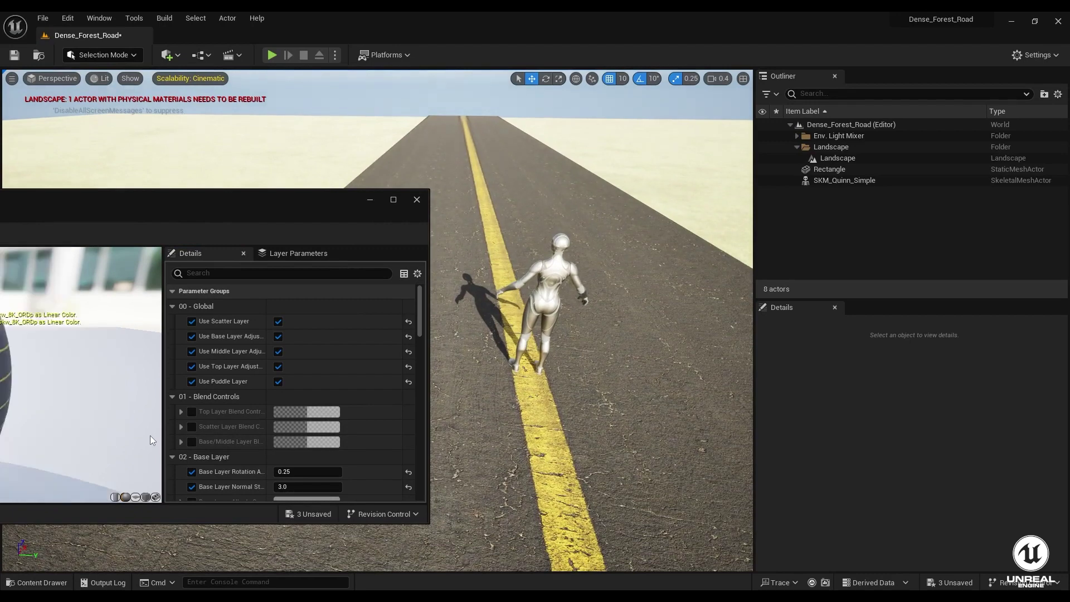
Step: Enable the top layer, scatter layer and base/middle layer blend controls, with the top layer's settings expanded
left_click(180, 411)
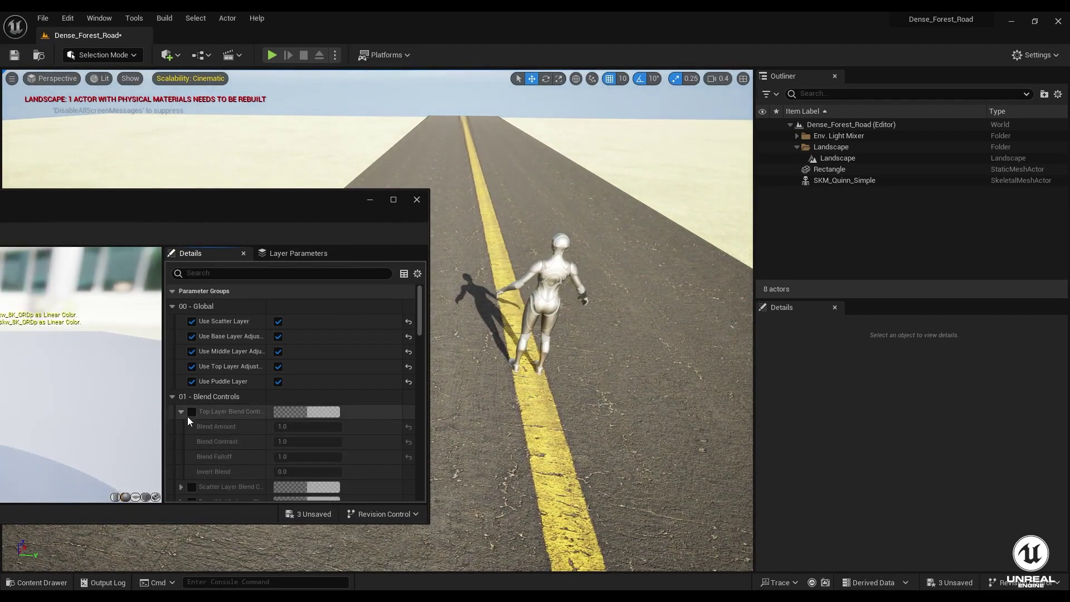
left_click(191, 412)
scroll(190, 429, "down", 3)
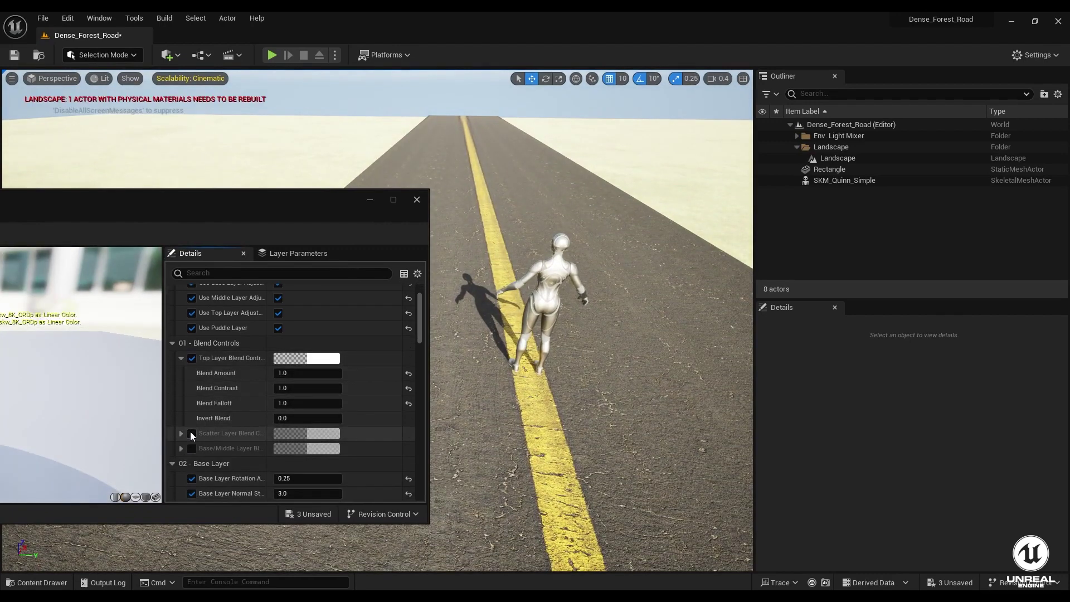
left_click(191, 433)
left_click(191, 449)
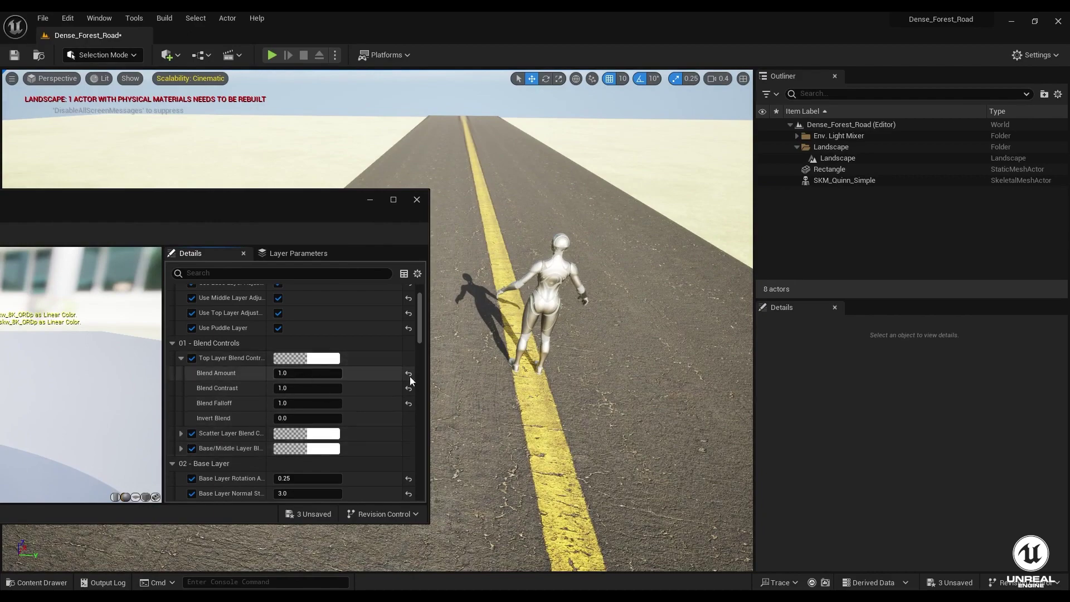
Step: Try a top layer Blend Amount of about 1.47, and settle on about 1.36 to cover the asphalt lightly with dirt
mouse_move(613, 385)
right_mouse_down()
mouse_move(639, 386)
mouse_move(635, 401)
mouse_move(625, 371)
right_mouse_up()
scroll(639, 386, "down", 3)
key("w")
key("w")
scroll(636, 401, "up", 4)
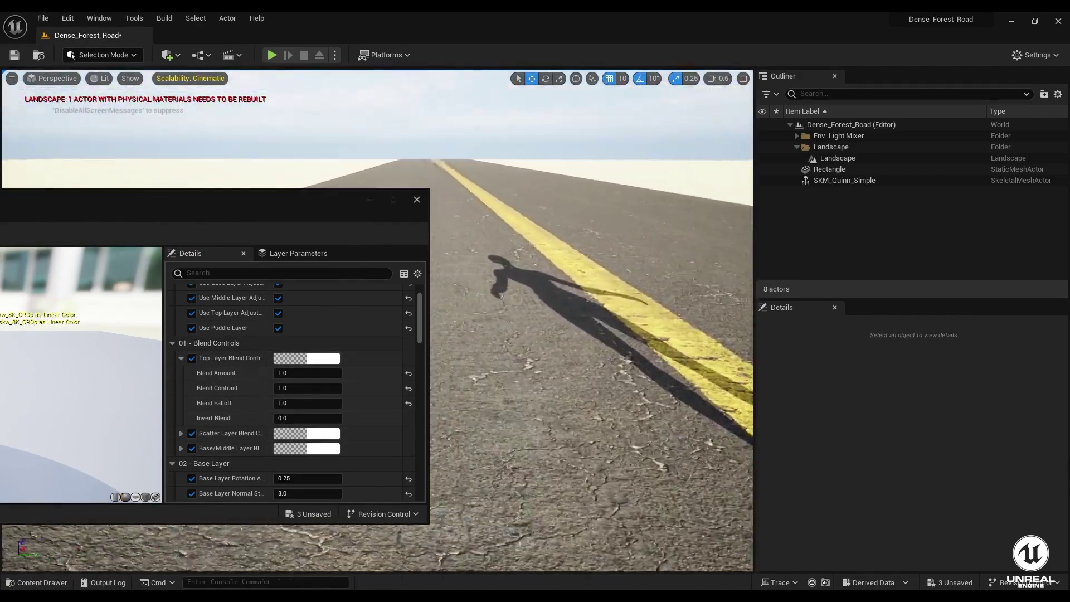
key("s")
right_click_drag(441, 391, 441, 383)
scroll(441, 388, "down", 3)
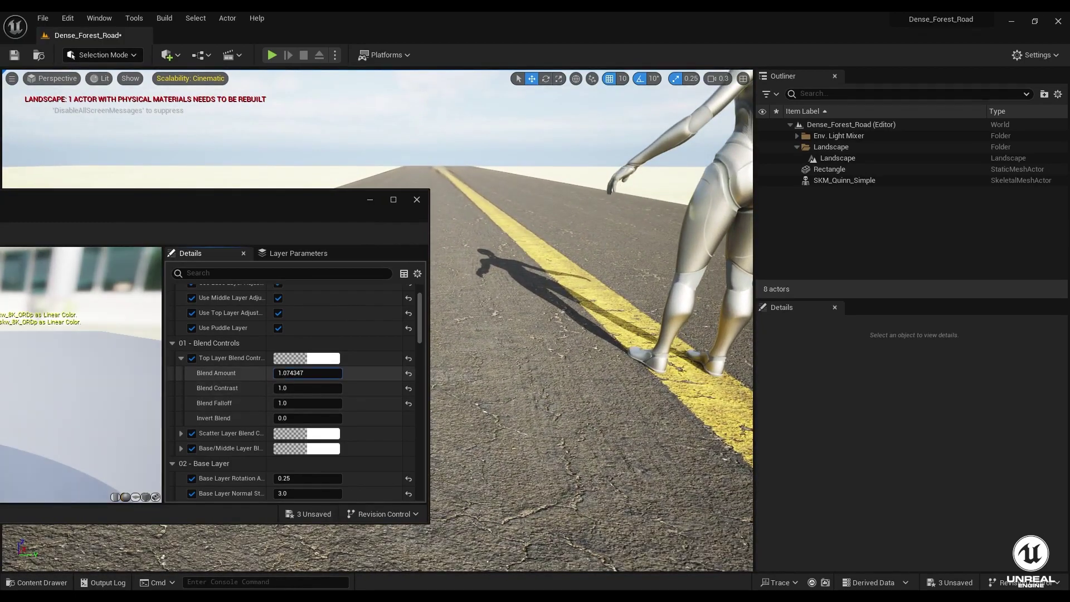
left_click_drag(307, 373, 329, 373)
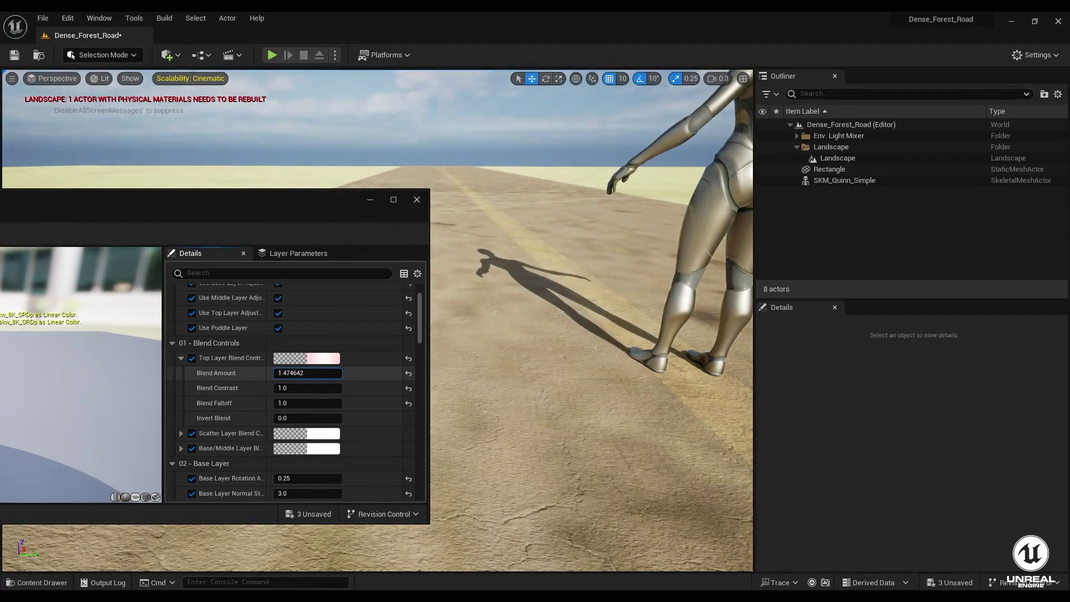
mouse_move(307, 373)
left_mouse_down()
mouse_move(276, 373)
mouse_move(310, 373)
left_mouse_up()
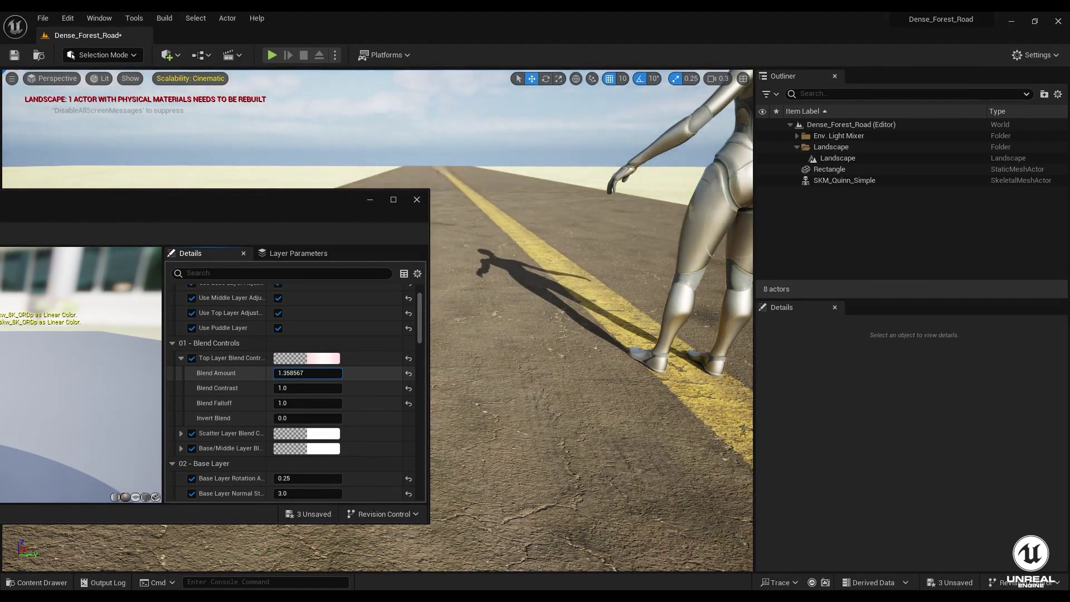
left_click(282, 373)
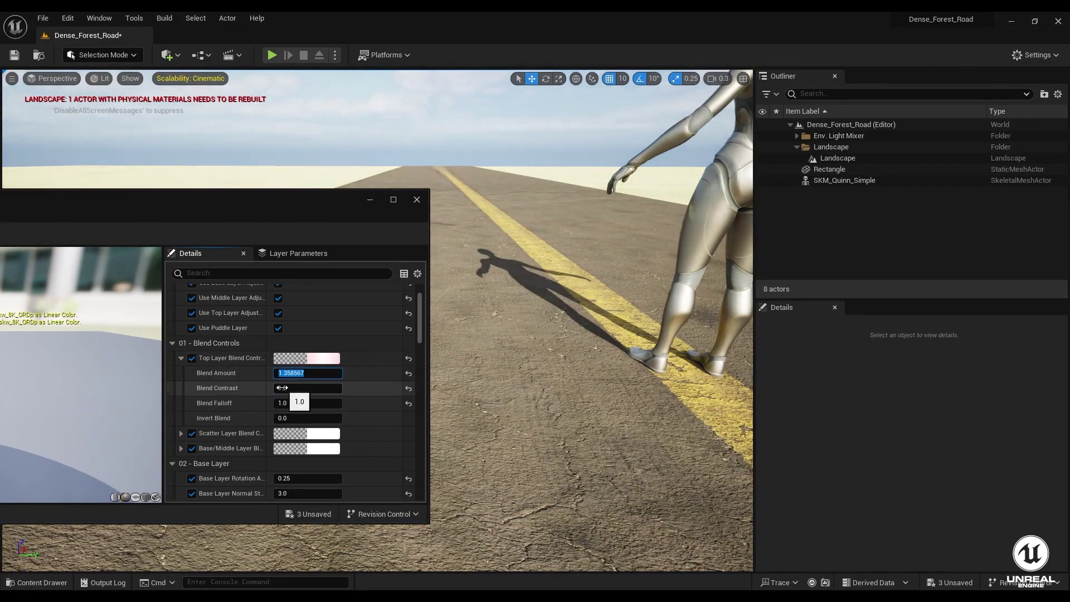
Step: Set the top layer's Blend Amount to 1.2
type("1.2")
key("Return")
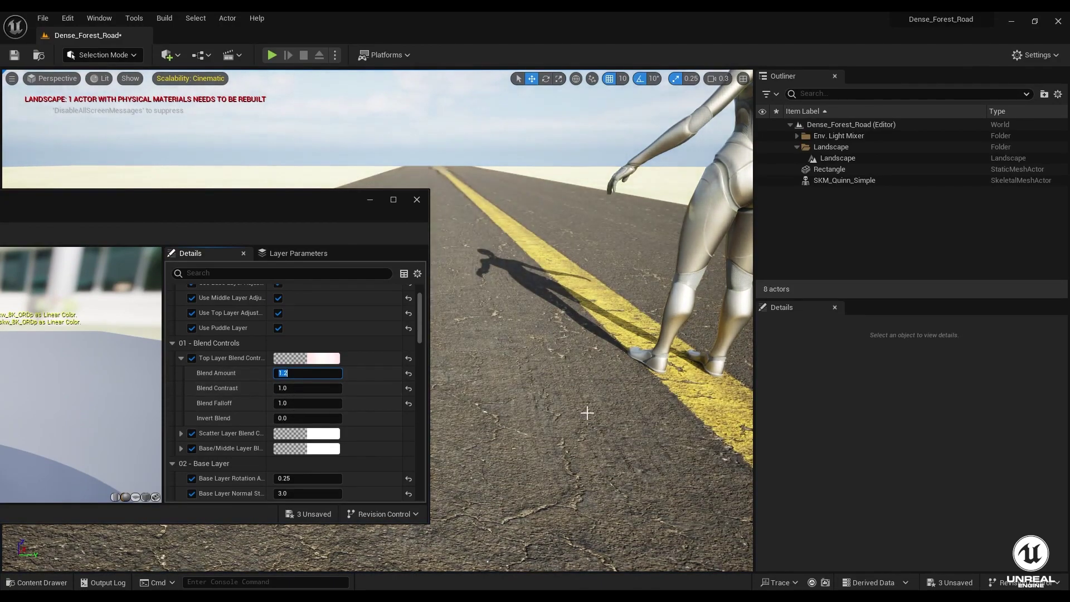
right_click_drag(585, 412, 557, 482)
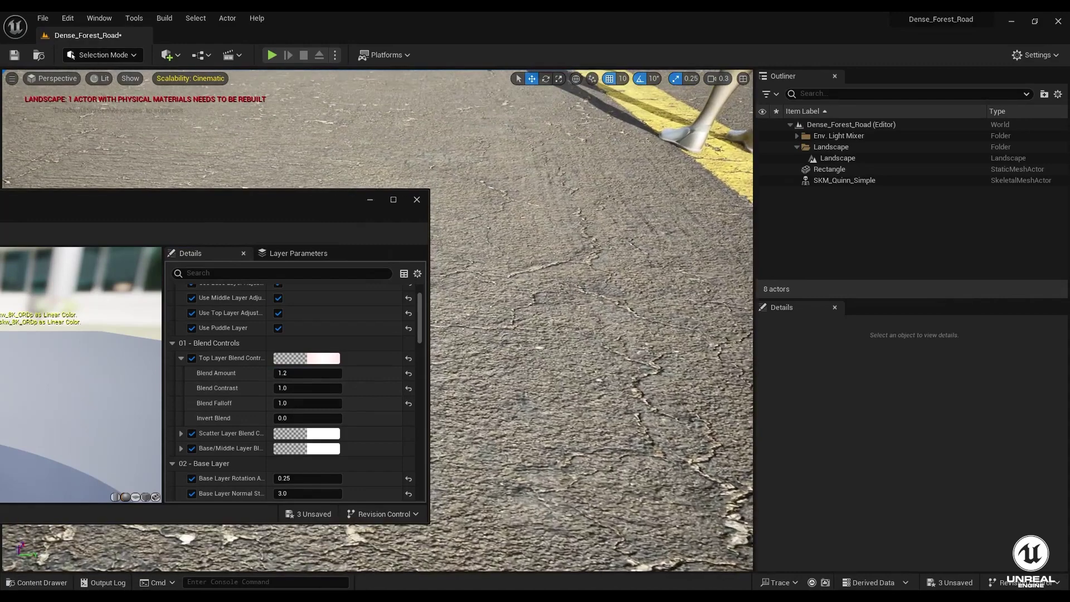
Step: Expand the scatter layer blend controls, try a Blend Amount of about 1.67, and set it to 1.2
left_click(180, 433)
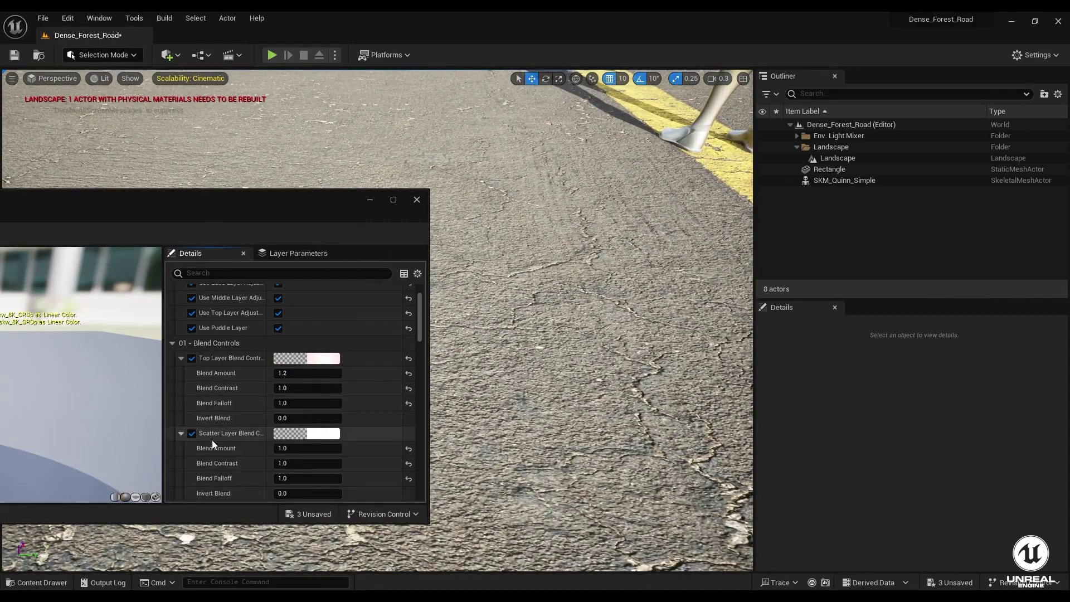
scroll(223, 444, "down", 1)
scroll(223, 443, "down", 1)
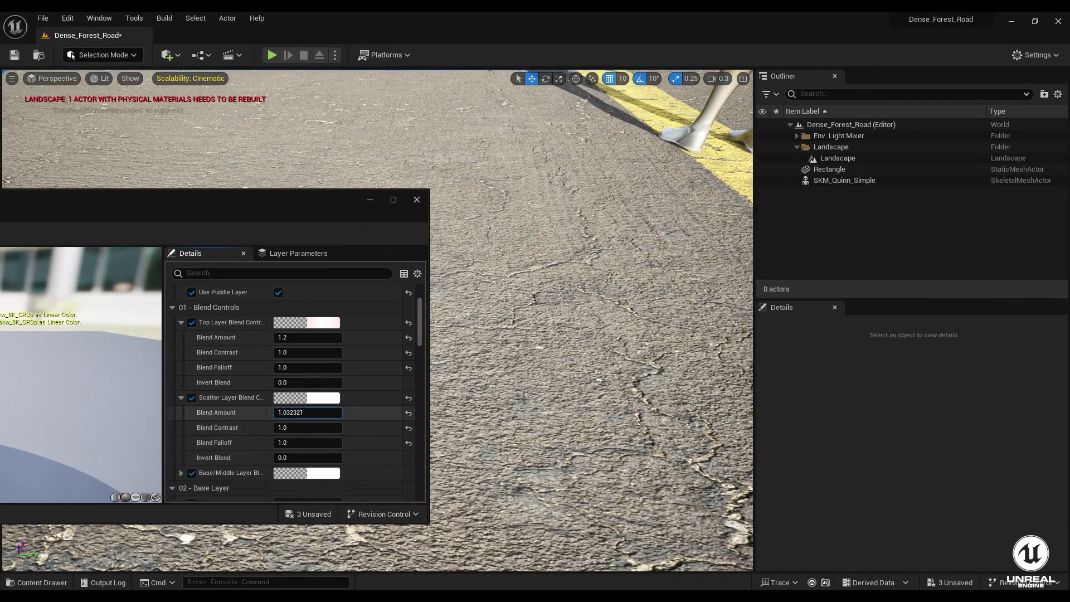
left_click_drag(302, 413, 326, 412)
right_click_drag(585, 390, 609, 324)
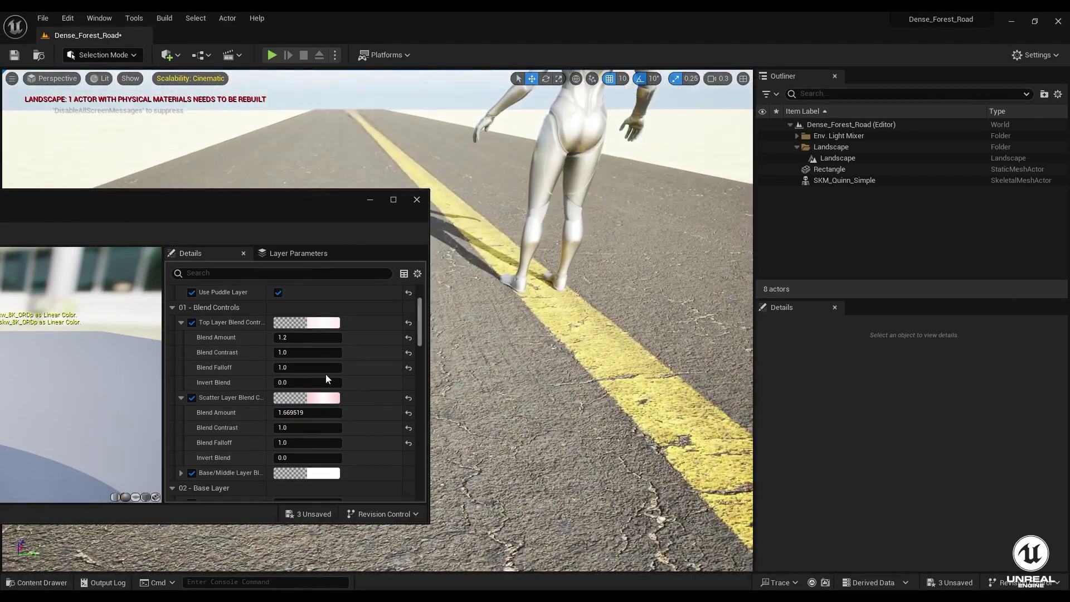
left_click(295, 415)
type("1.2")
key("Return")
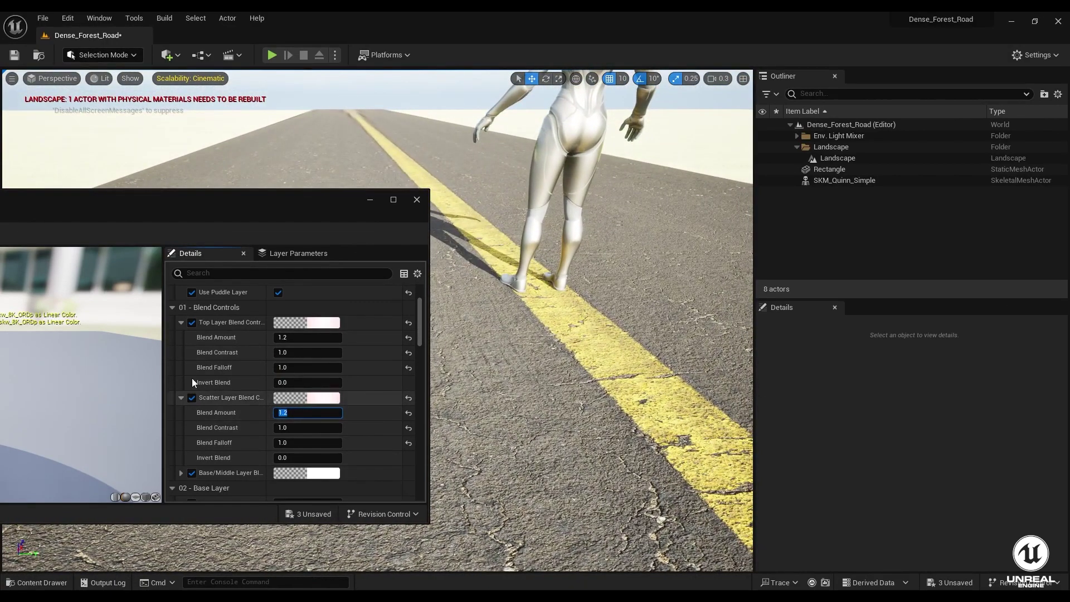
Step: Collapse the Blend Controls and Base Layer parameter groups, including their expanded blend and tiling settings
left_click(181, 322)
left_click(180, 337)
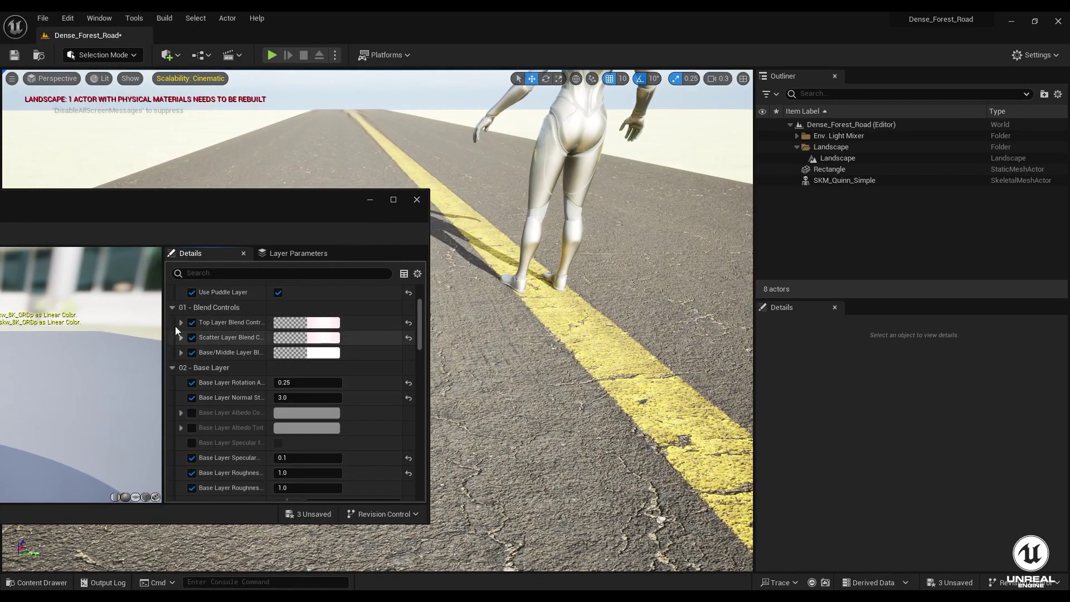
left_click(172, 308)
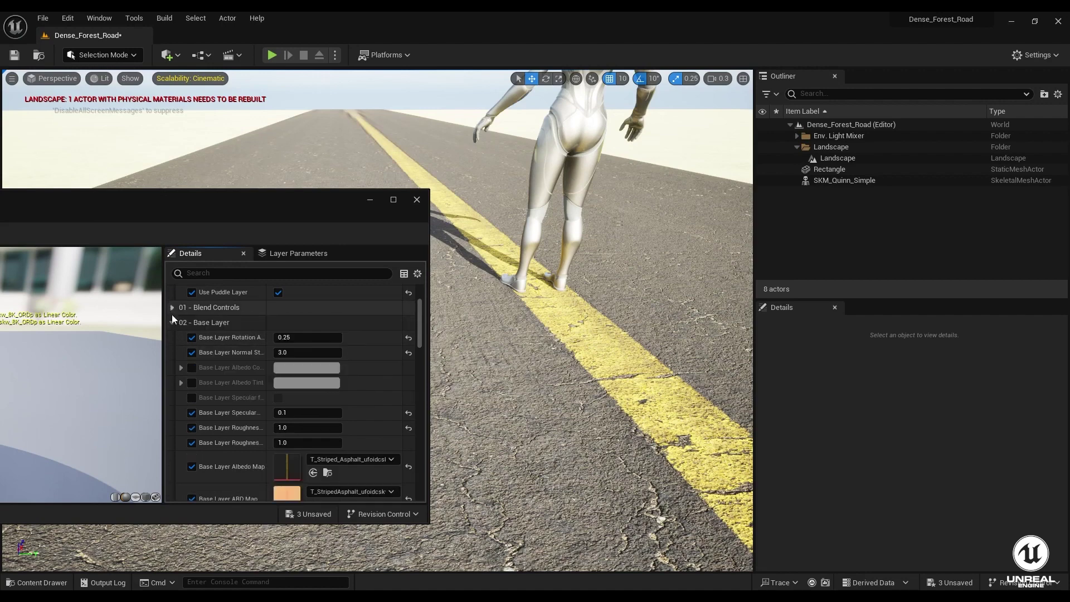
scroll(223, 343, "down", 10)
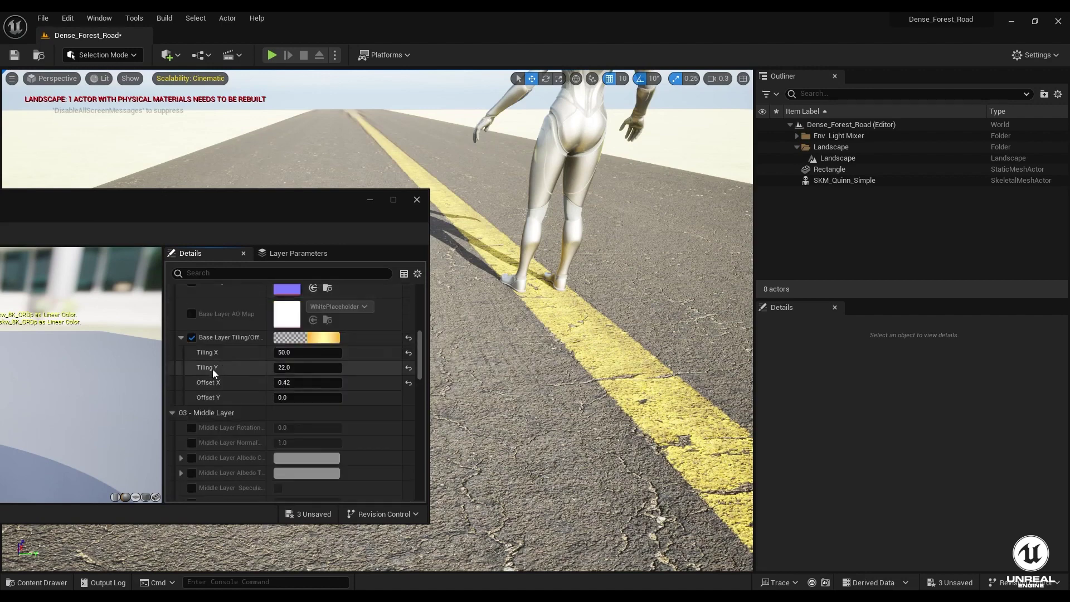
scroll(190, 352, "up", 2)
left_click(181, 337)
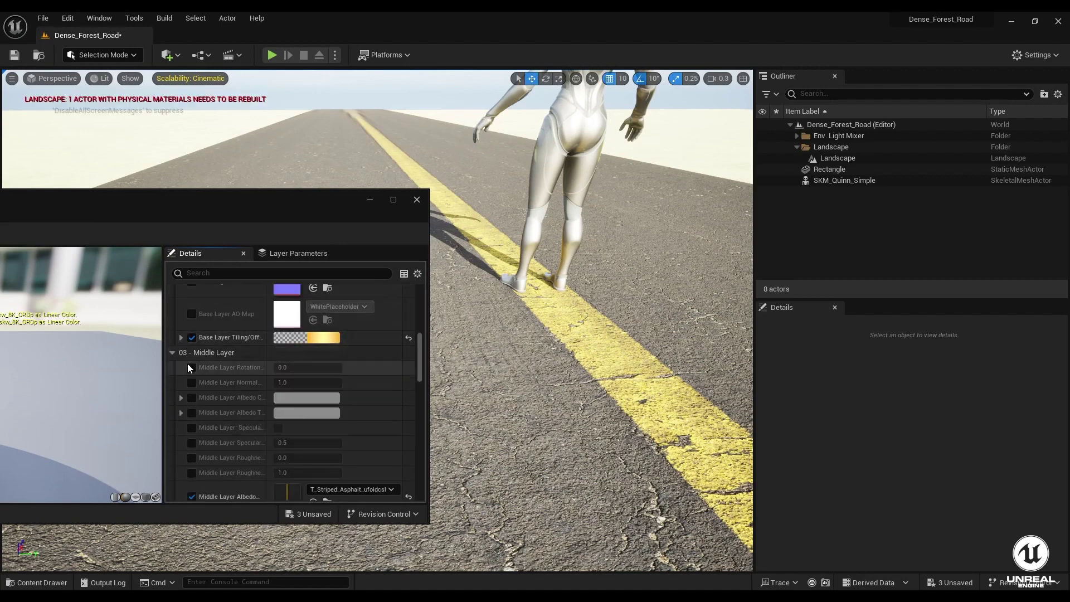
scroll(184, 357, "up", 3)
scroll(182, 353, "up", 5)
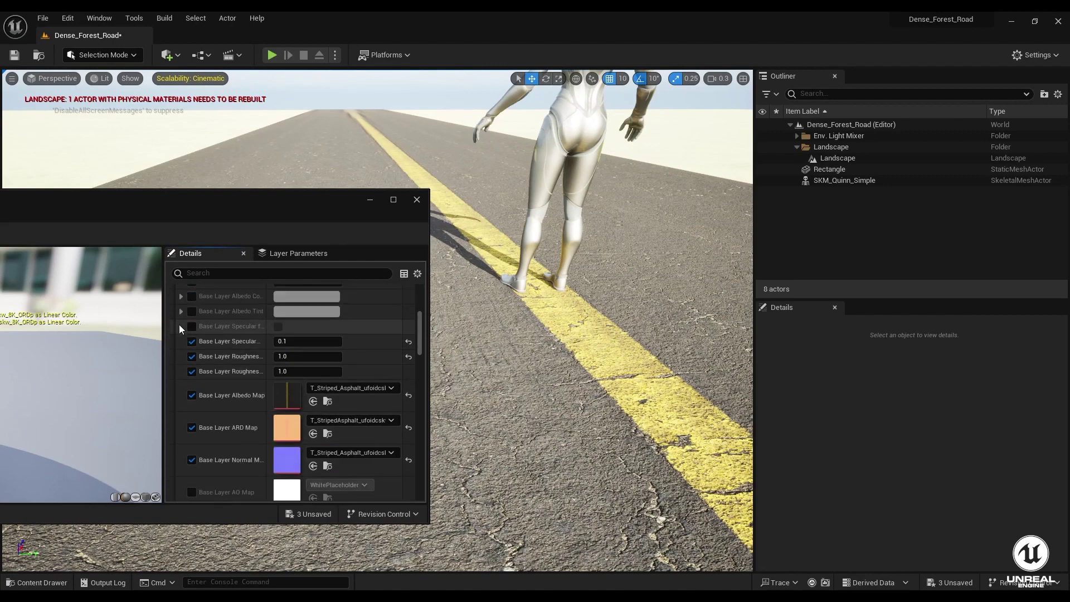
left_click(174, 322)
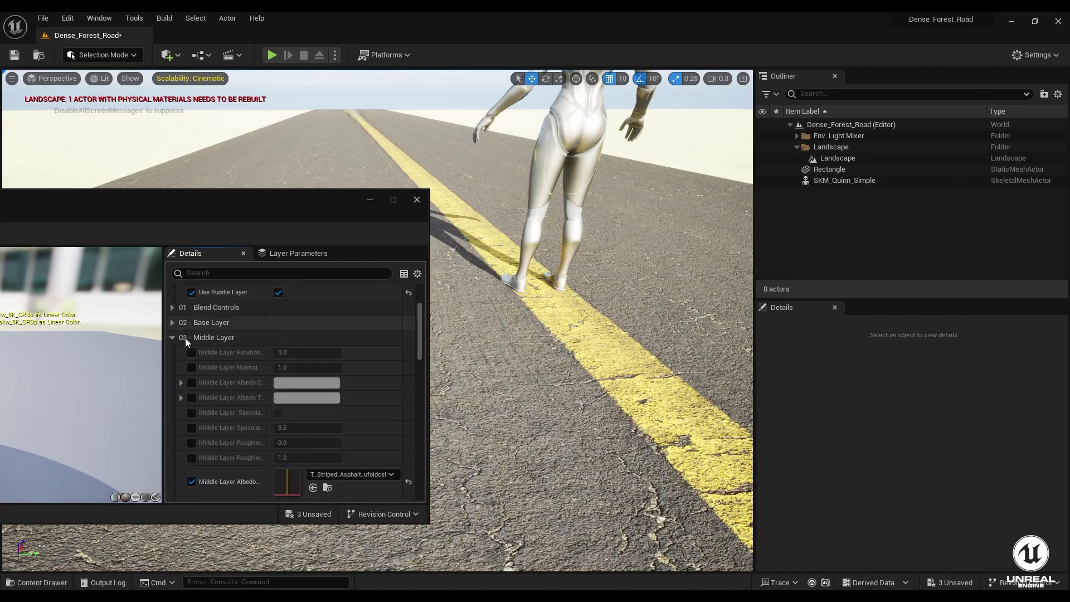
Step: Enable the middle layer's normal strength and numeric specular parameters, setting them to 2.0 and 0.1
left_click(191, 369)
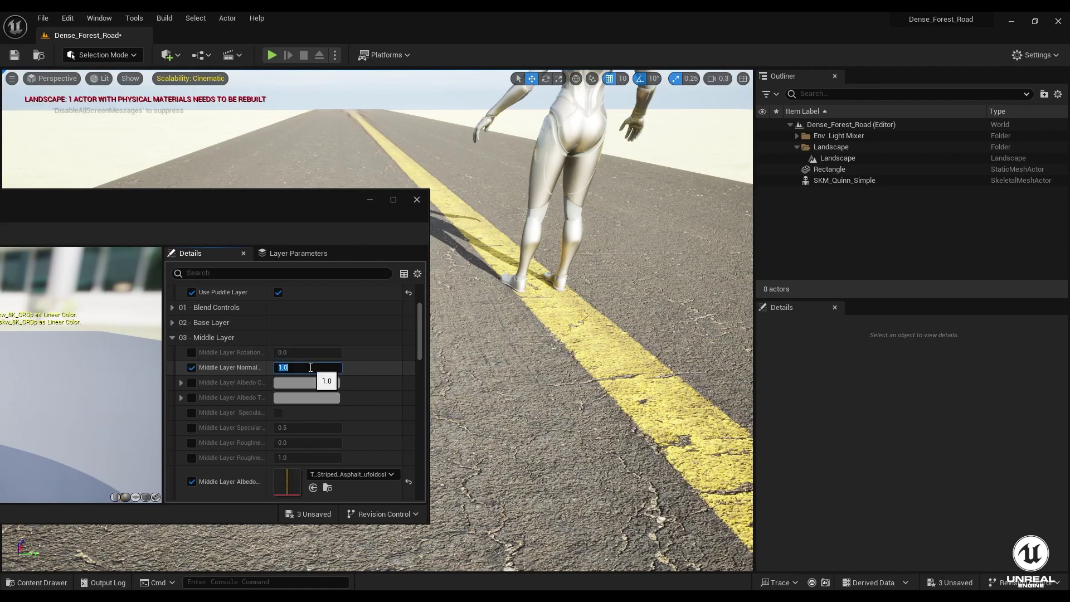
scroll(278, 411, "down", 2)
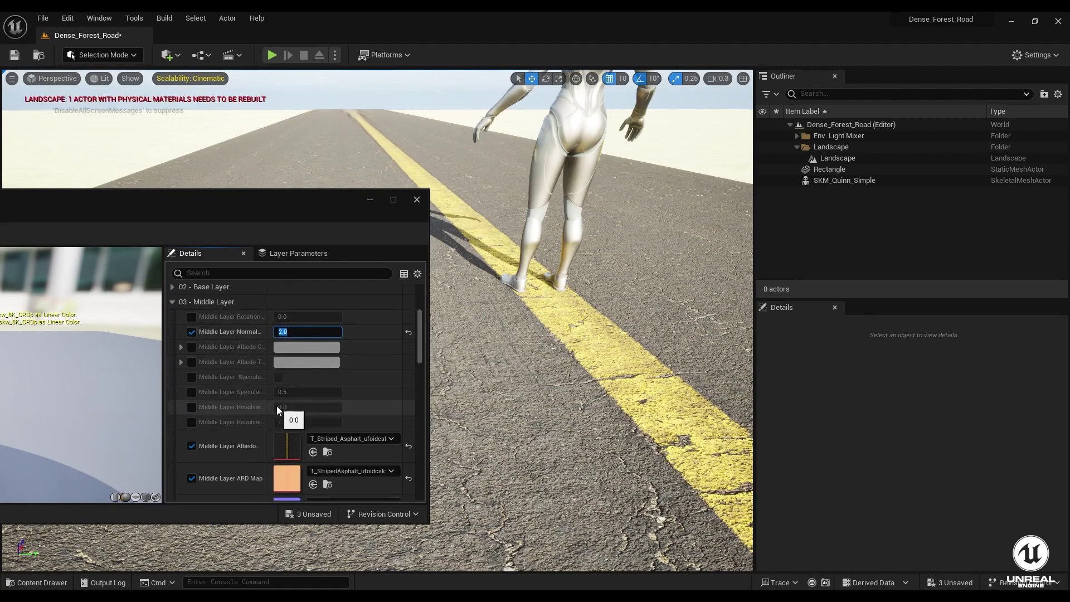
left_click(191, 392)
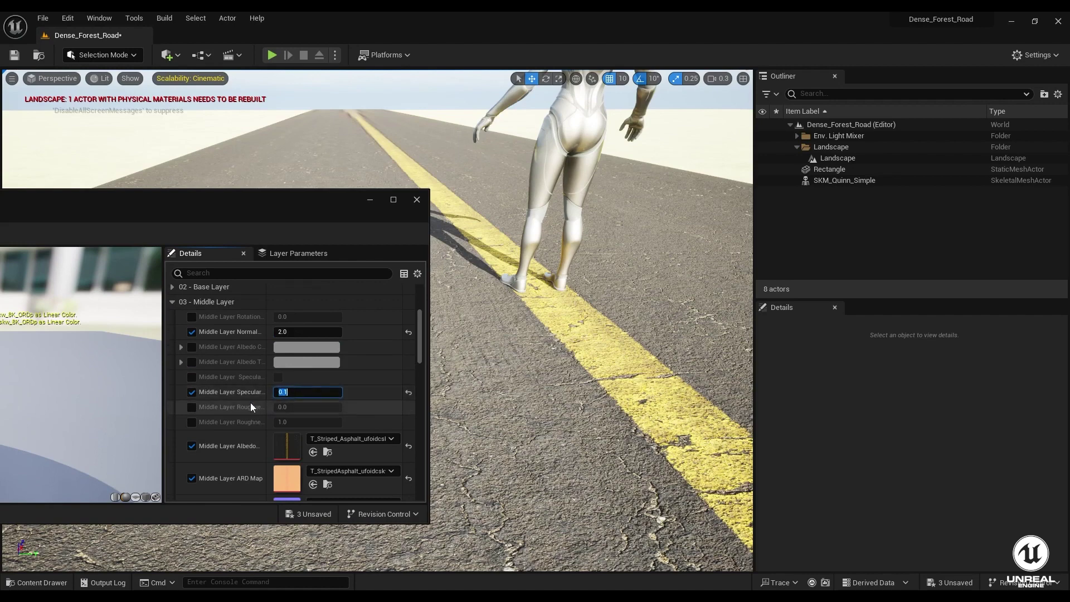
Step: Enable the middle layer albedo controls holding saturation, brightness and contrast, leaving their values collapsed
left_click(181, 347)
left_click(191, 347)
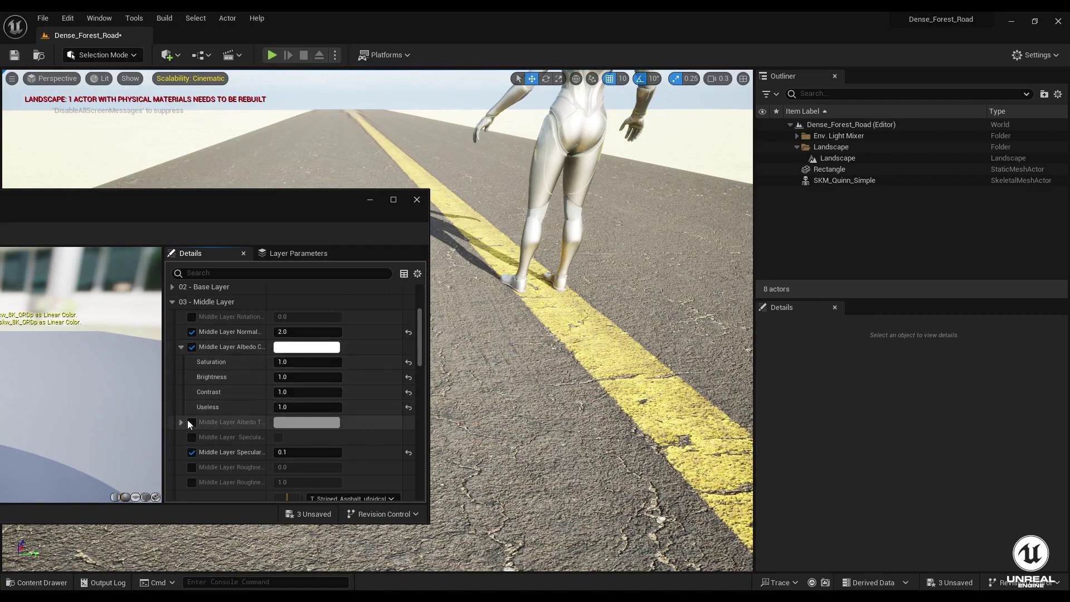
left_click(178, 347)
Step: Enable the top layer's normal strength and set it to 2.0
scroll(190, 403, "down", 6)
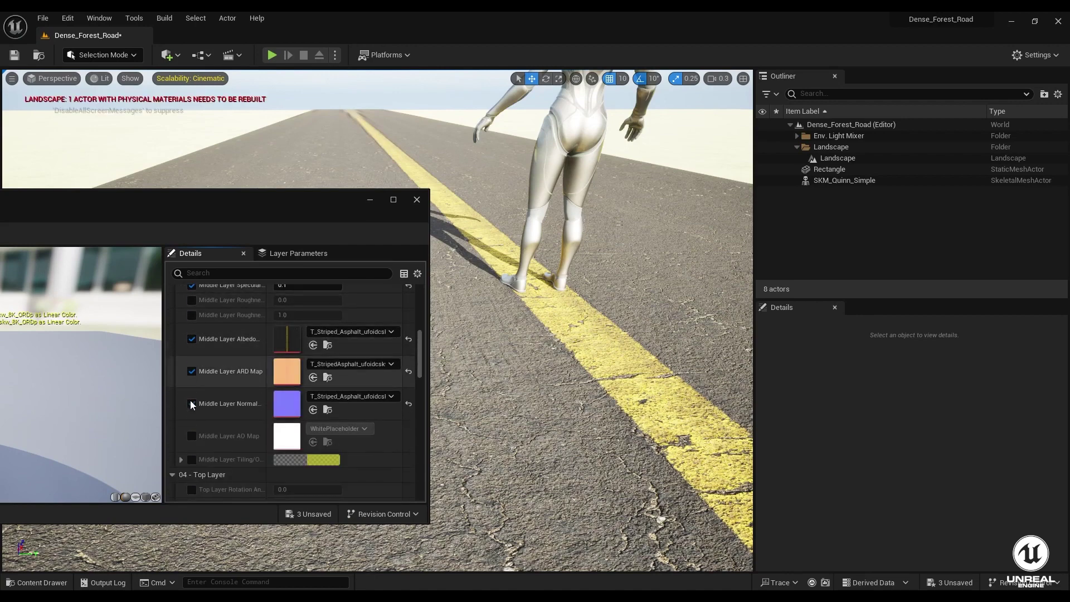
scroll(201, 432, "down", 2)
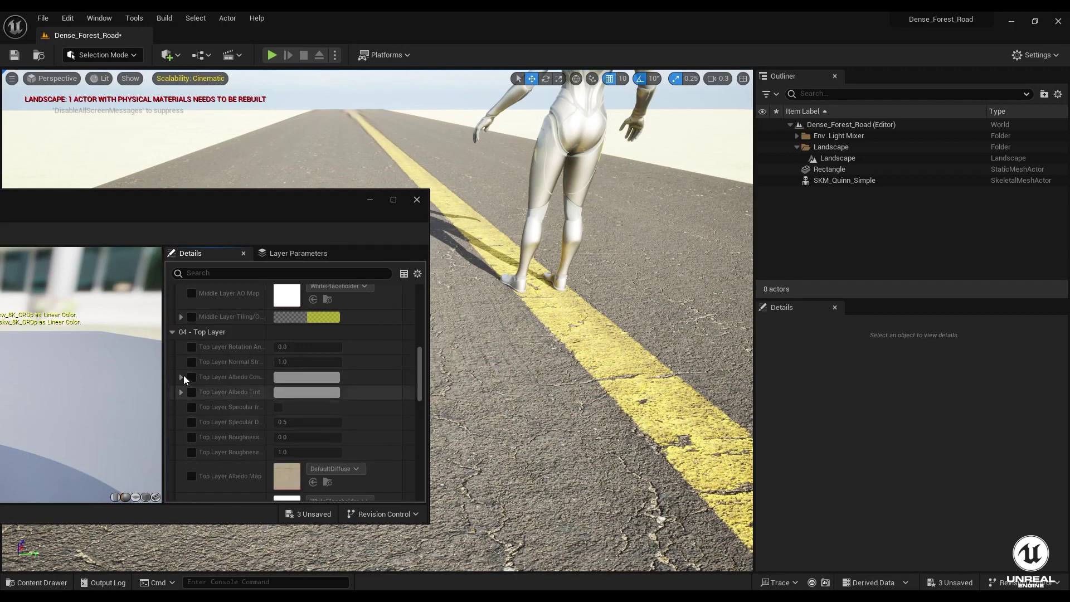
left_click(189, 363)
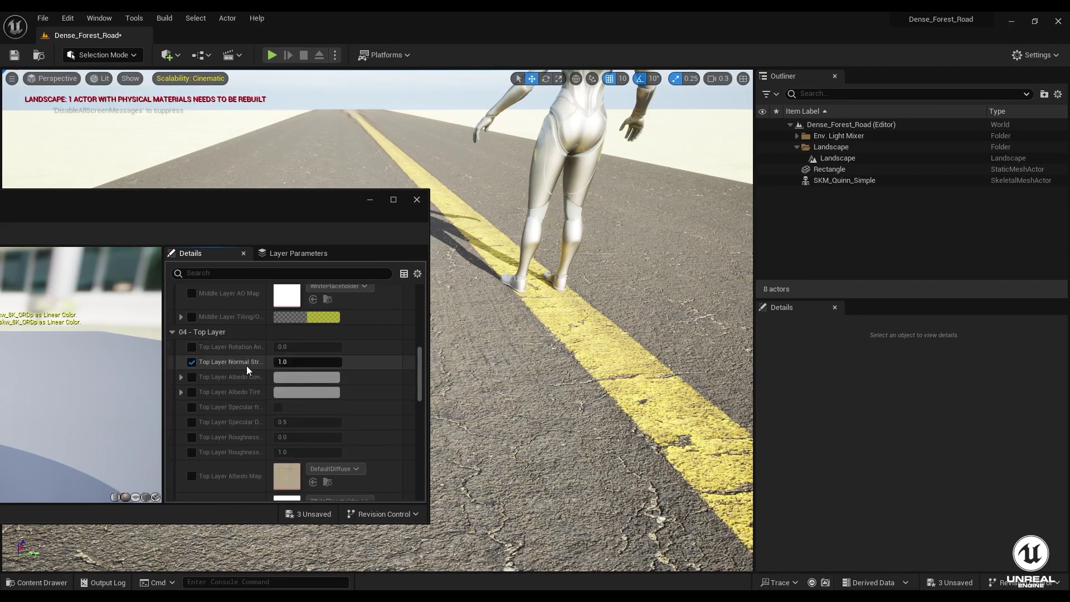
left_click(291, 364)
type("2")
key("Return")
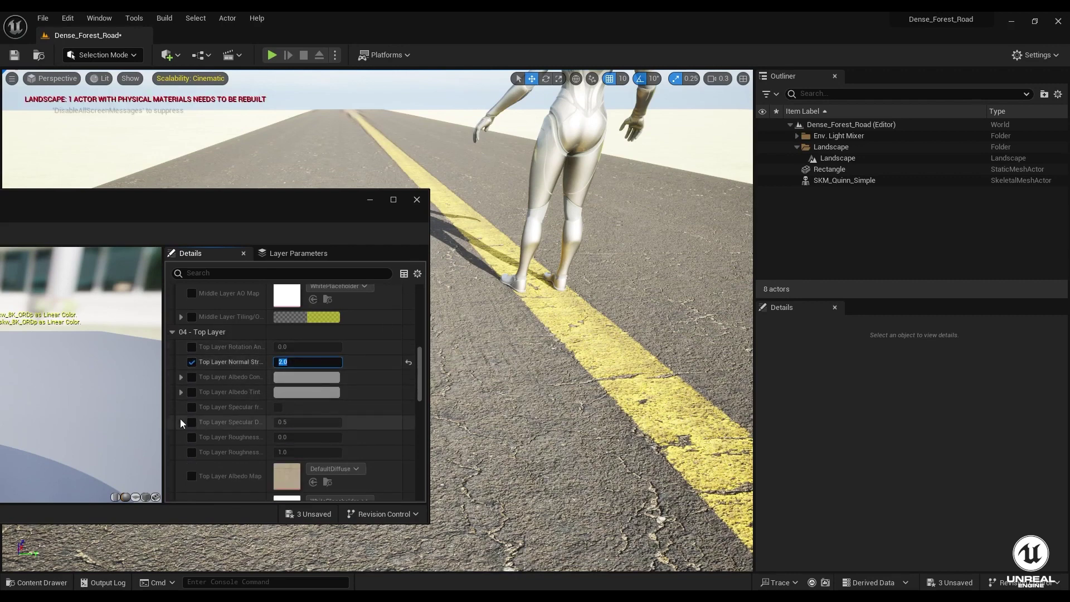
Step: Enable the top layer's numeric specular and first roughness parameters, setting them to 0.1 and 1.0
left_click(191, 422)
left_click(295, 421)
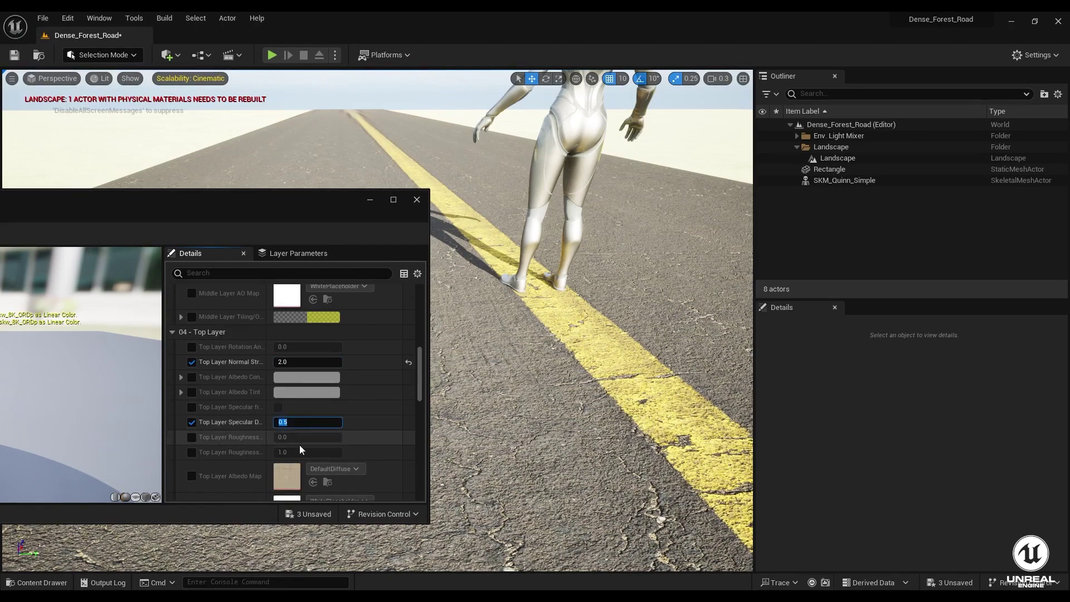
type("0.1")
key("Return")
scroll(262, 449, "down", 4)
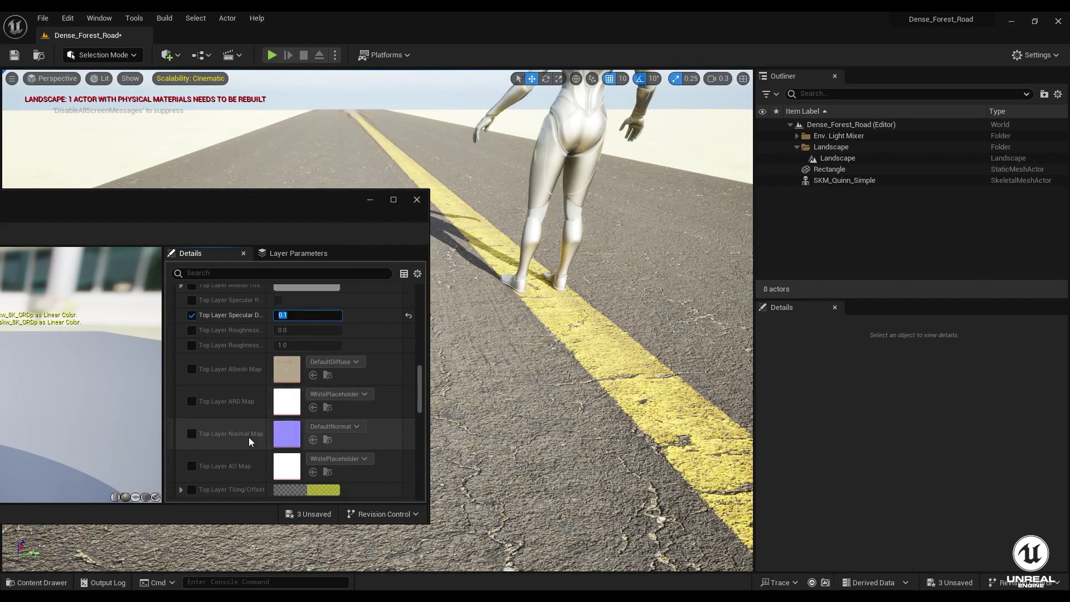
left_click(226, 334)
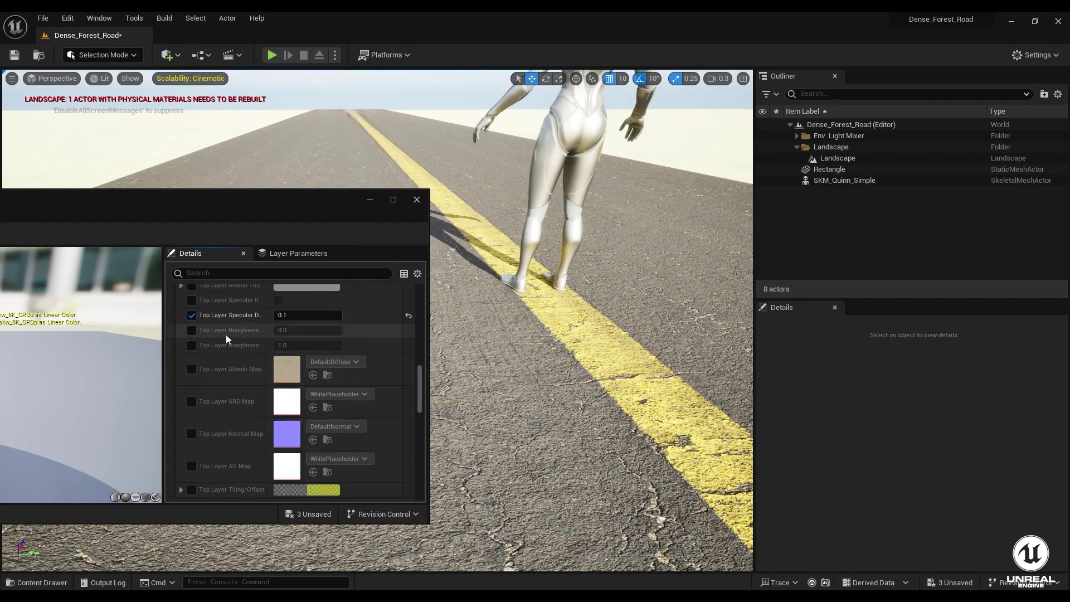
left_click(194, 329)
left_click(309, 328)
key("Return")
Step: Enable the middle layer's first roughness parameter and set it to 1.0
scroll(242, 372, "up", 15)
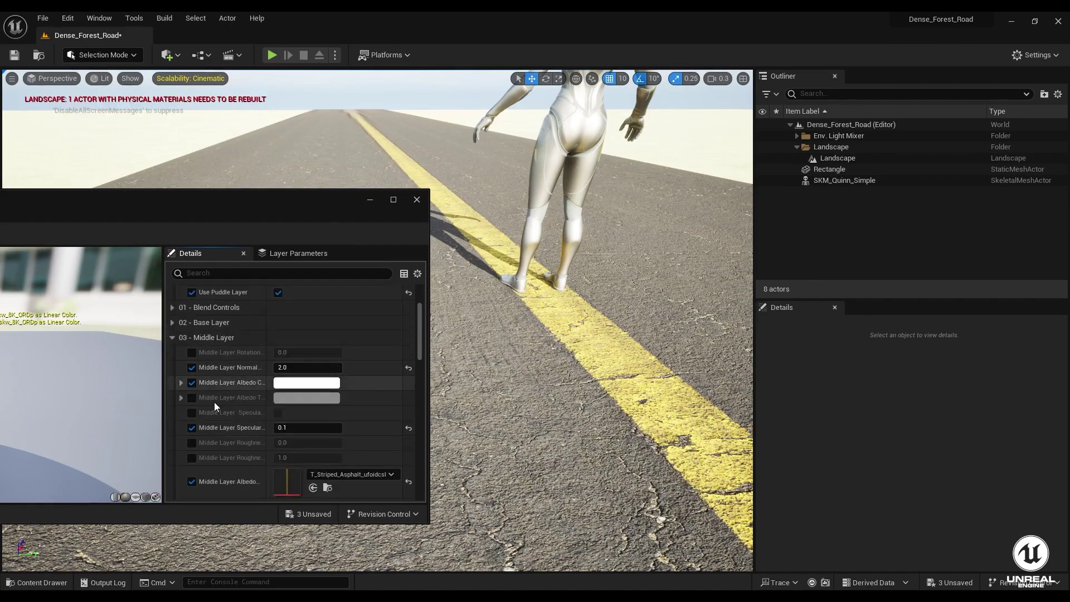
left_click(191, 442)
left_click(282, 443)
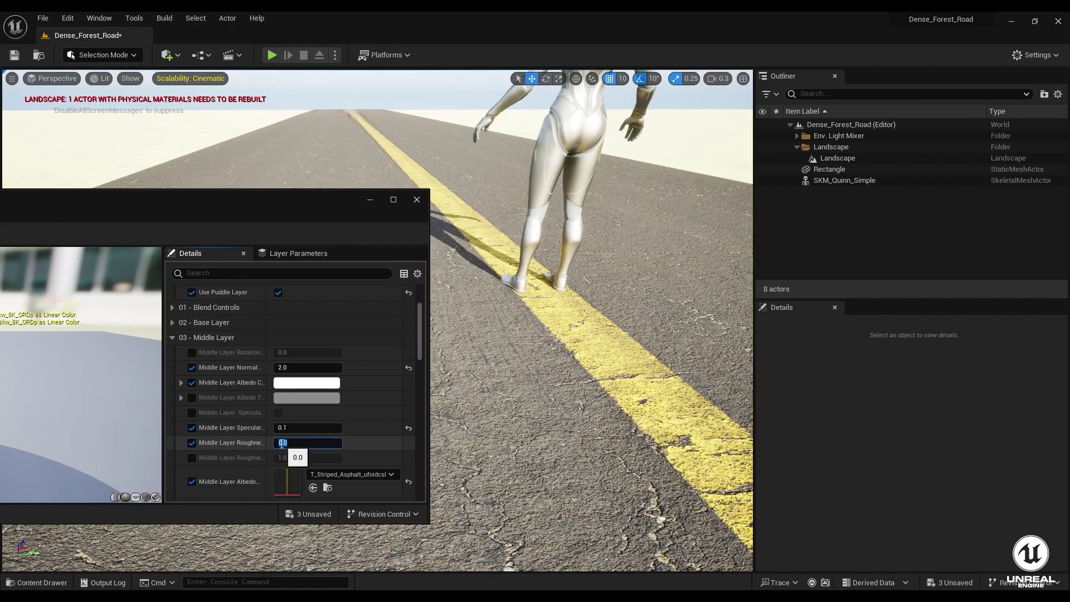
key("Return")
scroll(214, 465, "down", 10)
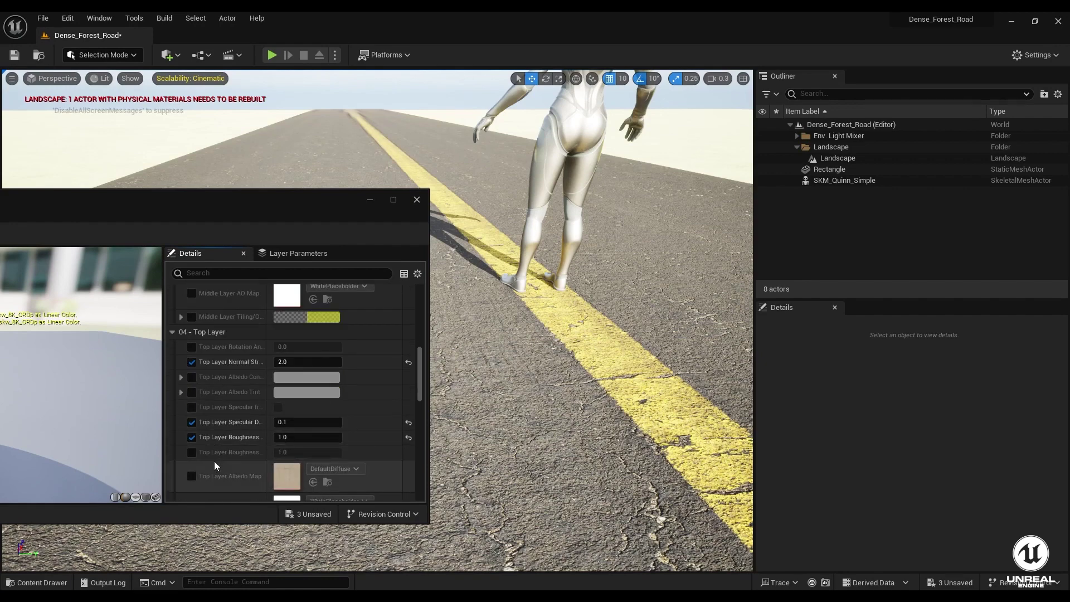
scroll(214, 461, "down", 3)
scroll(214, 461, "up", 4)
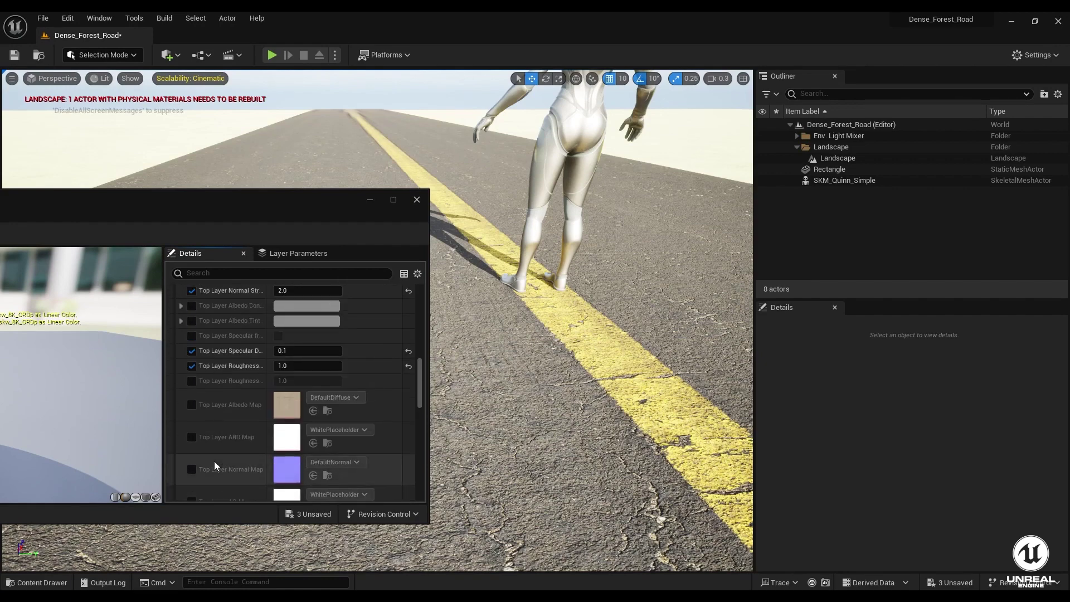
scroll(214, 463, "up", 3)
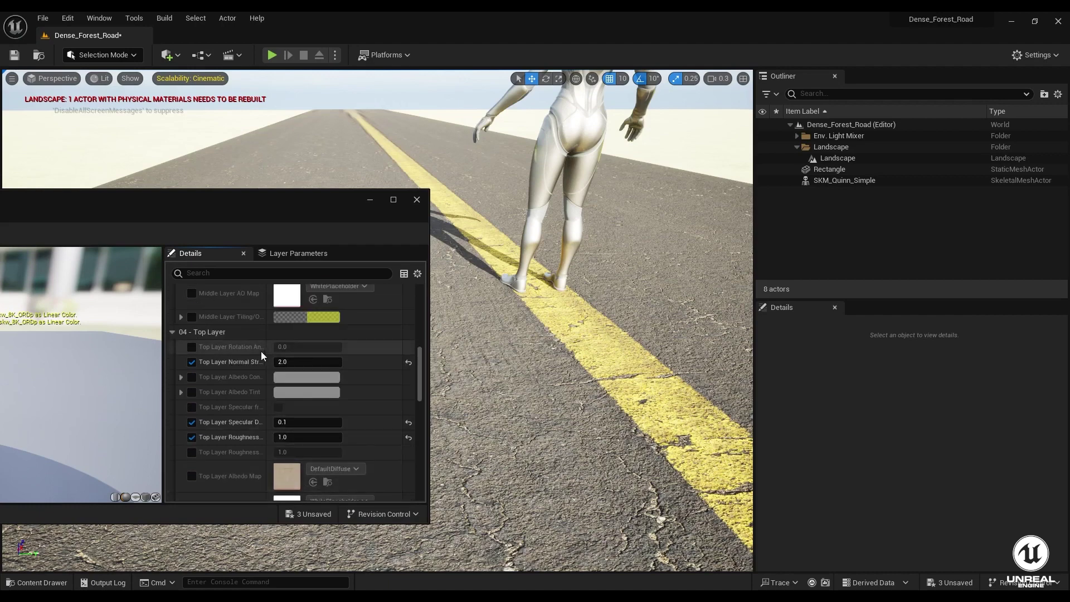
Step: Move the Road_Mtl_Blend window so that its material preview and parameter list are both in view
left_click_drag(216, 219, 518, 249)
scroll(537, 398, "up", 7)
scroll(537, 397, "up", 4)
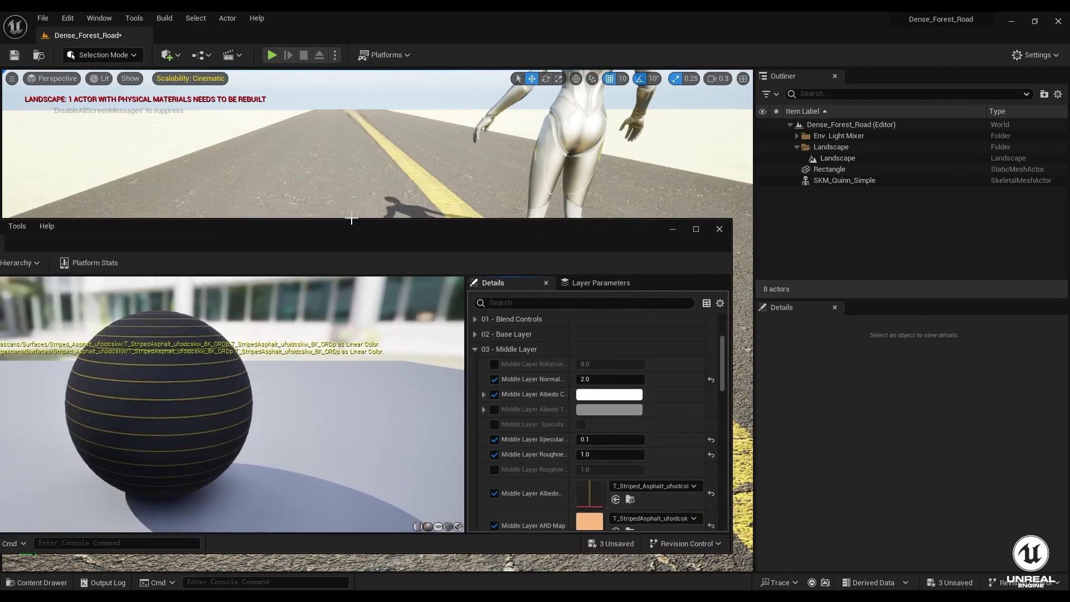
left_click_drag(358, 240, 478, 142)
scroll(611, 270, "up", 4)
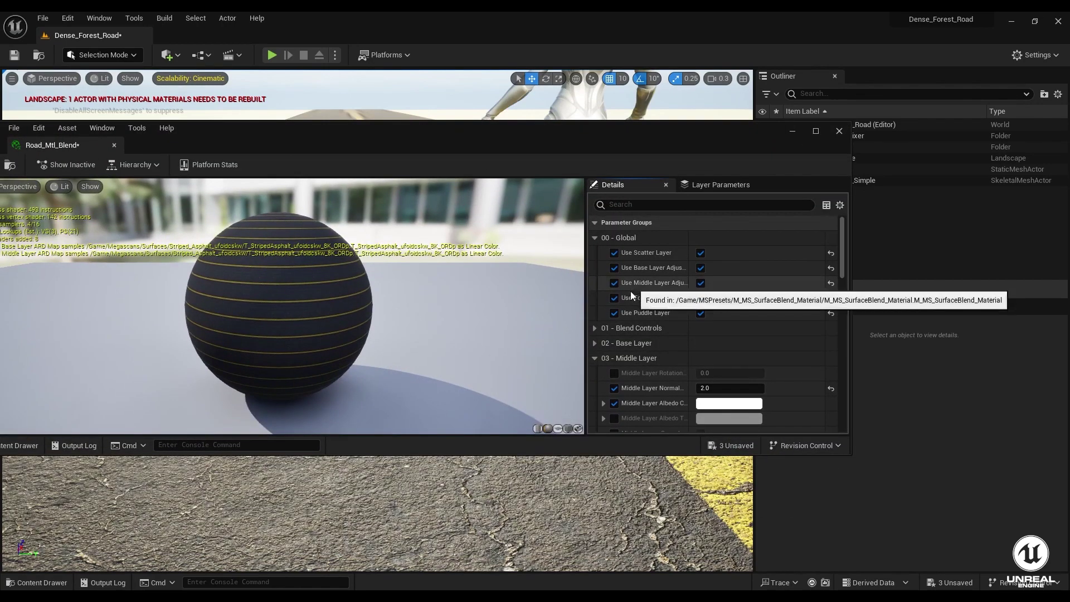
Step: Collapse the Global parameter group and expand the Base Layer group to review the base and middle layer texture maps
left_click(593, 237)
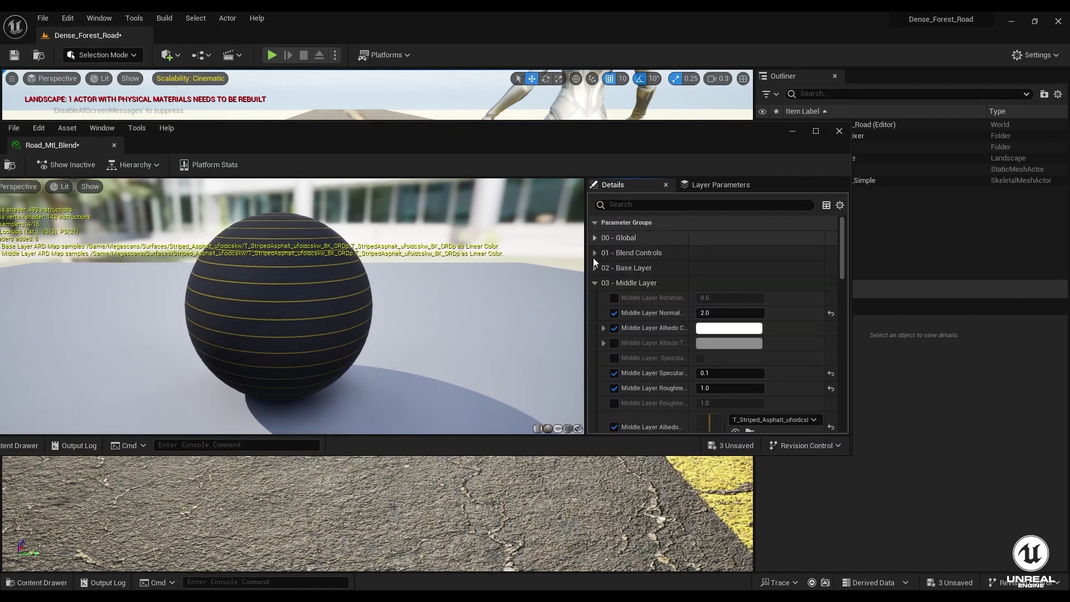
left_click(594, 268)
scroll(680, 328, "down", 5)
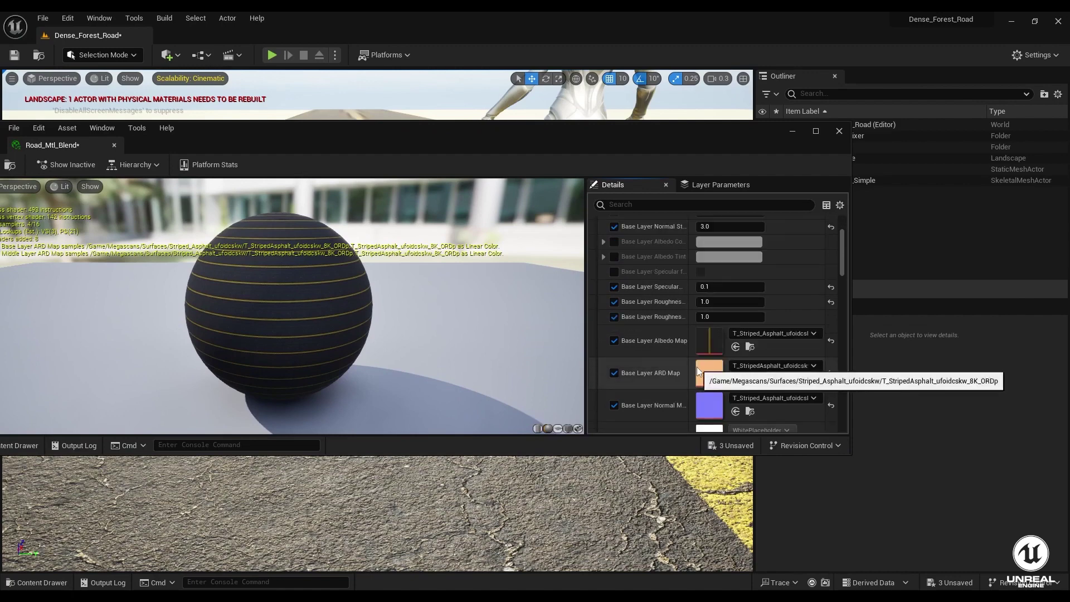
scroll(680, 329, "down", 5)
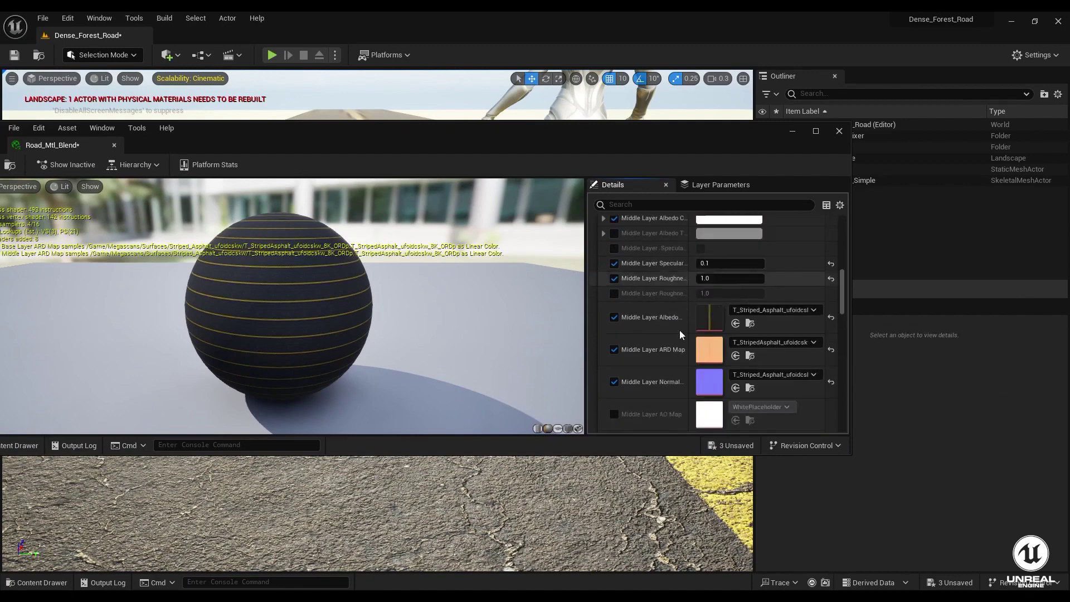
Step: Assign the albedo, normal and ARD textures from the Damaged_Road_vfyheb3 folder to the matching middle layer maps
left_click_drag(247, 131, 344, 85)
left_click(35, 582)
scroll(83, 507, "down", 2)
left_click(99, 504)
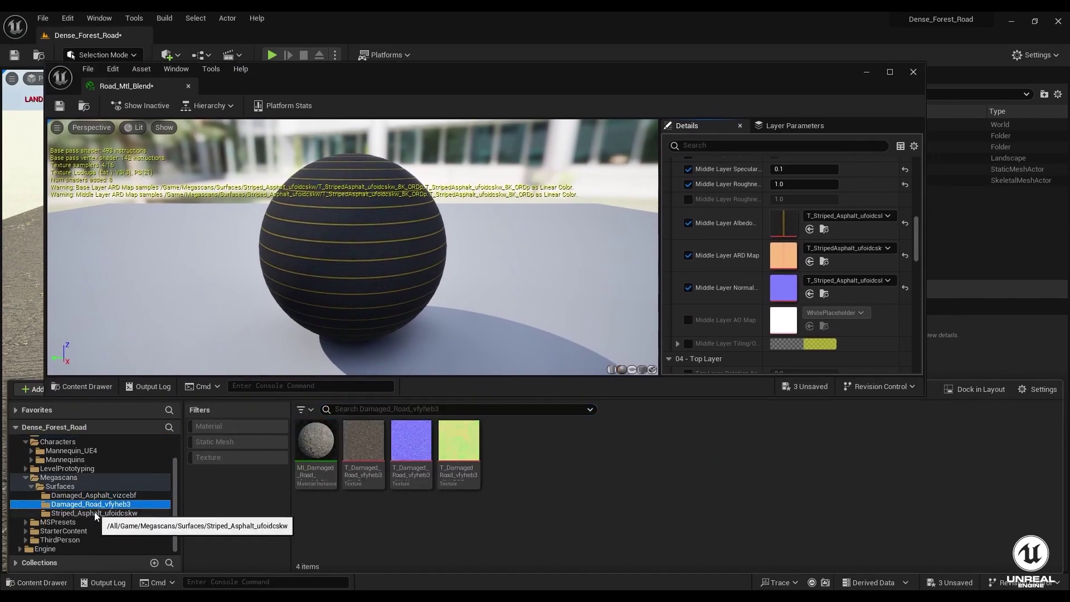
left_click_drag(370, 443, 784, 222)
left_click_drag(396, 436, 783, 287)
left_click_drag(464, 435, 784, 255)
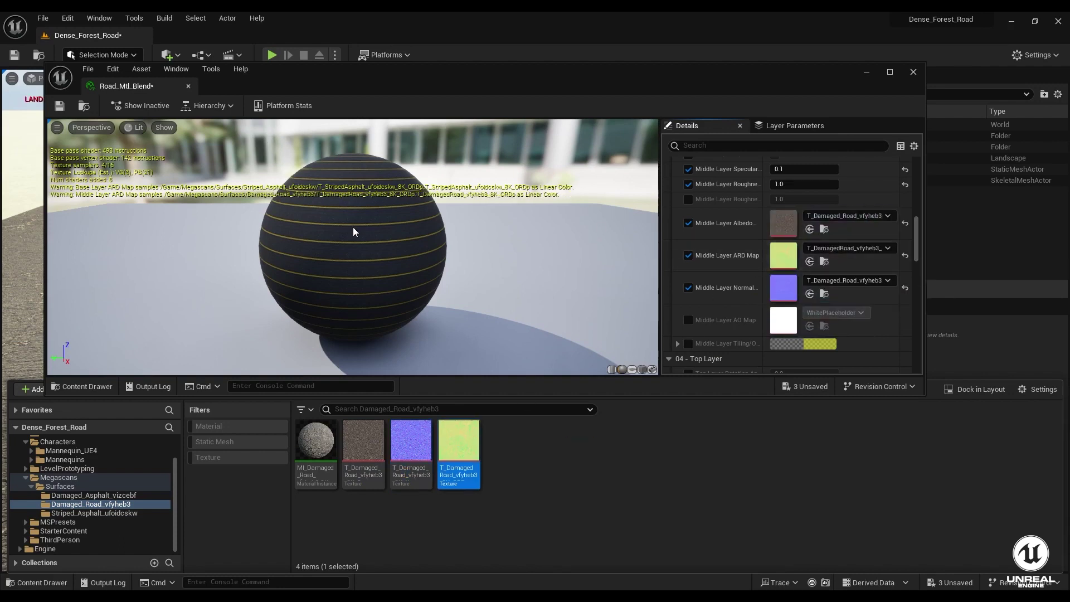
Step: Open the Damaged_Asphalt_vizcebf folder and bring the top layer's texture map parameters of Road_Mtl_Blend into view
left_click(78, 494)
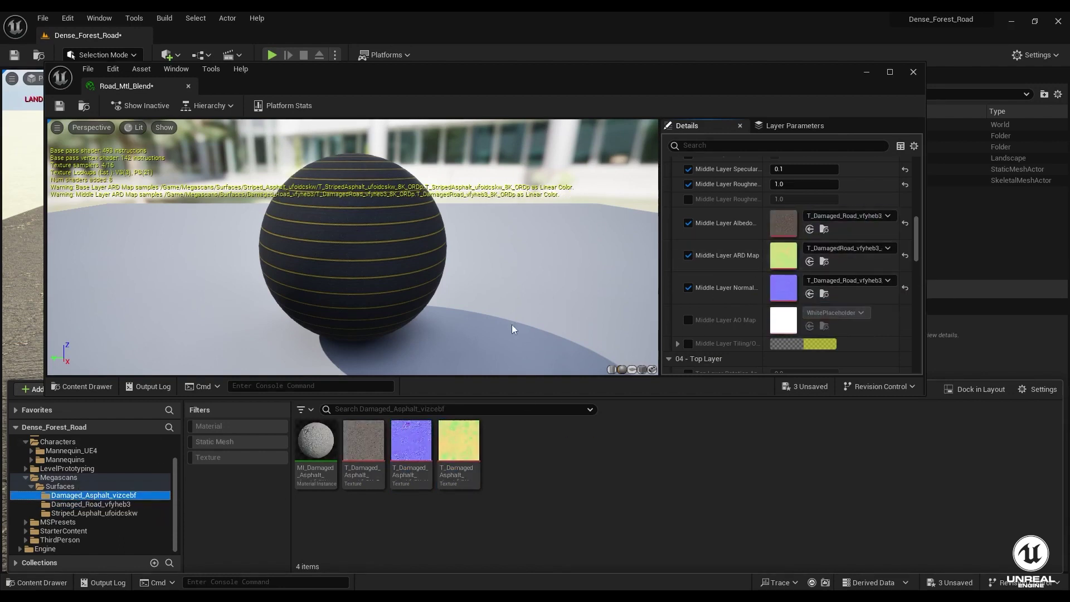
scroll(797, 265, "down", 2)
scroll(797, 264, "down", 4)
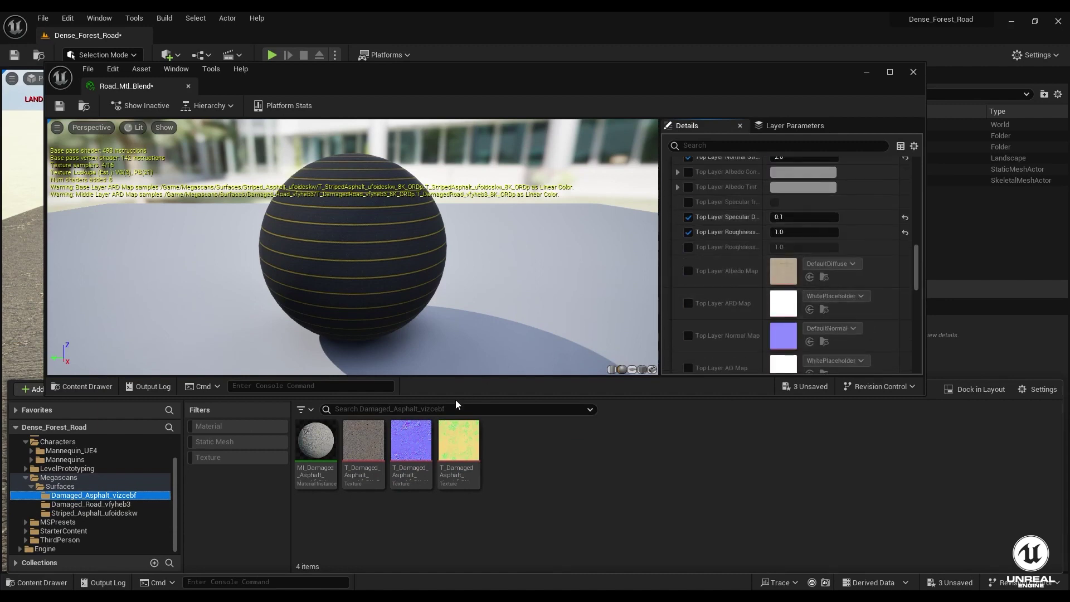
Step: Try to assign the Damaged_Asphalt_vizcebf albedo, normal and ARD textures to the disabled top layer maps
left_click_drag(363, 440, 780, 271)
left_click_drag(412, 440, 790, 335)
left_click_drag(459, 440, 779, 304)
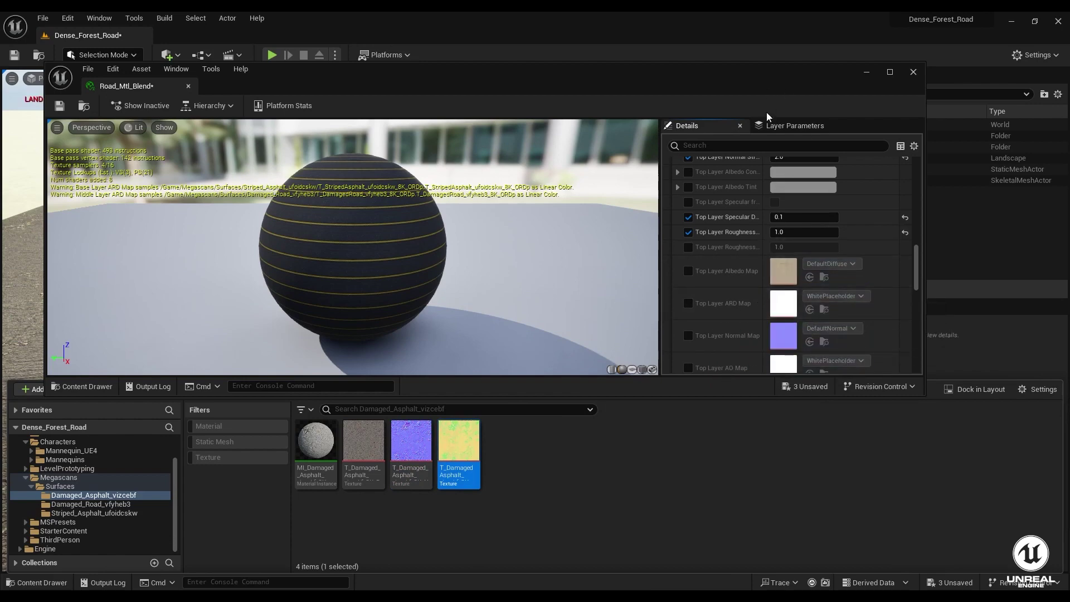
Step: Enable the top layer's albedo, ARD and normal map parameters
left_click(688, 271)
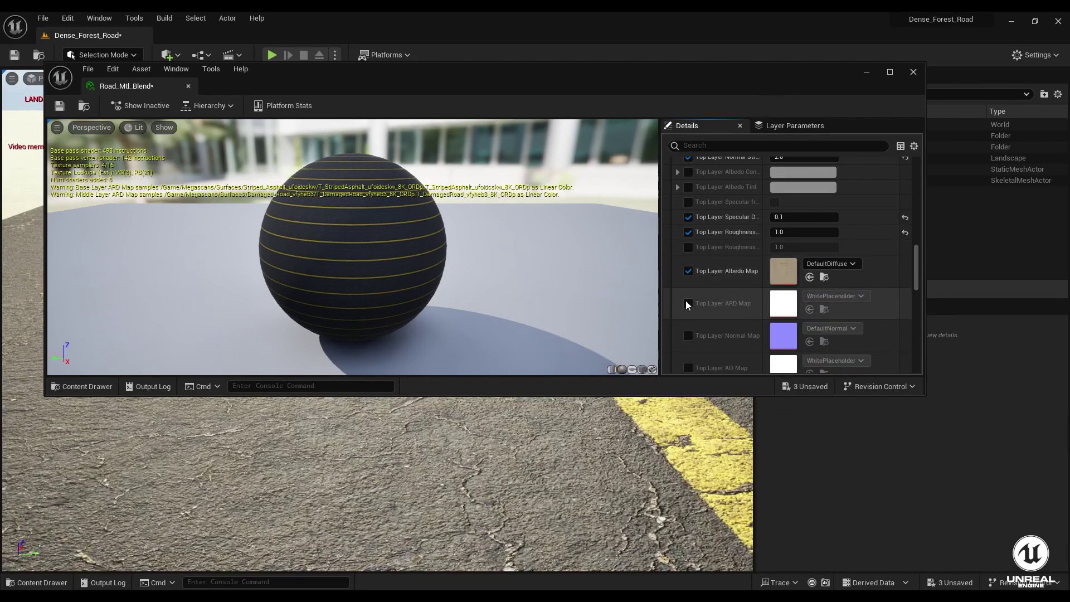
left_click(687, 303)
left_click(687, 335)
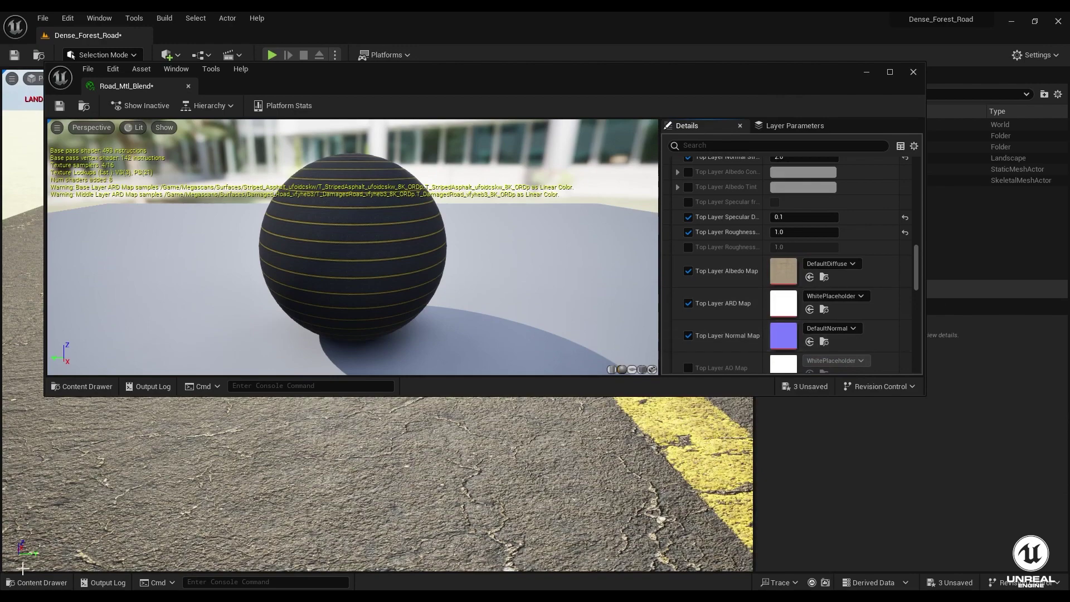
left_click(36, 582)
left_click(989, 395)
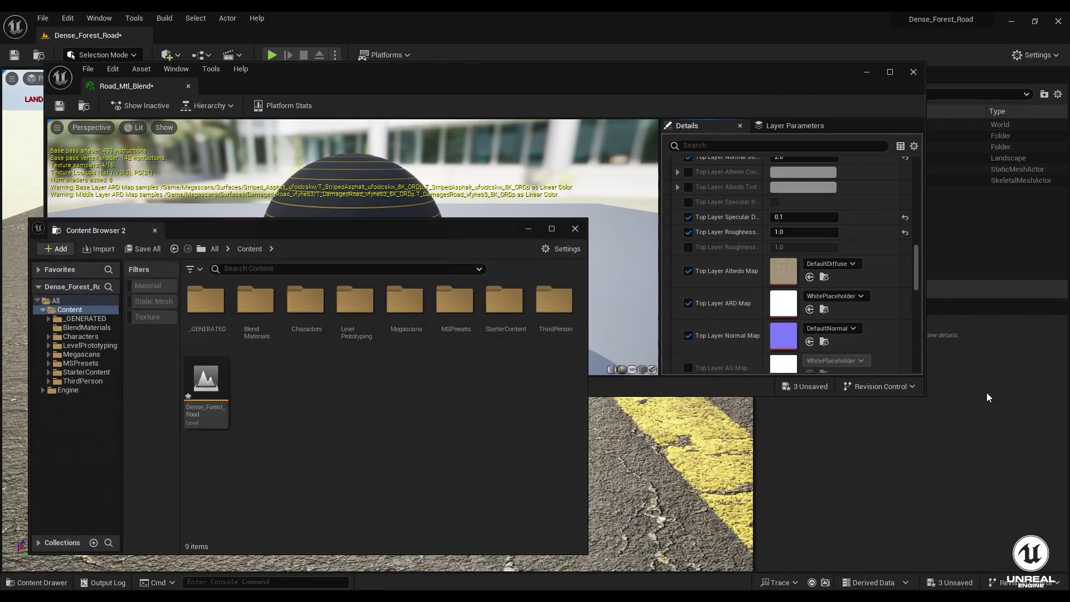
left_click(575, 229)
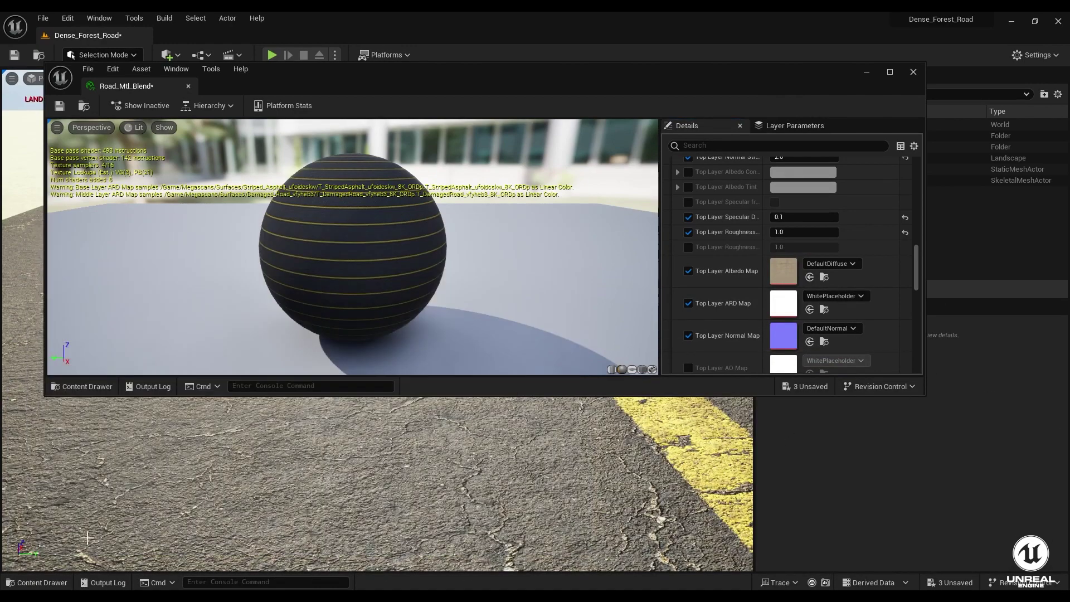
Step: Assign the albedo, normal and ARD textures from the Damaged_Asphalt_vizcebf folder to the matching top layer maps
left_click(36, 582)
left_click_drag(368, 449, 783, 271)
left_click_drag(398, 440, 783, 335)
left_click_drag(470, 434, 784, 304)
Step: Move the Road_Mtl_Blend window down so that the road surface and the material parameters are both in view
scroll(727, 266, "up", 5)
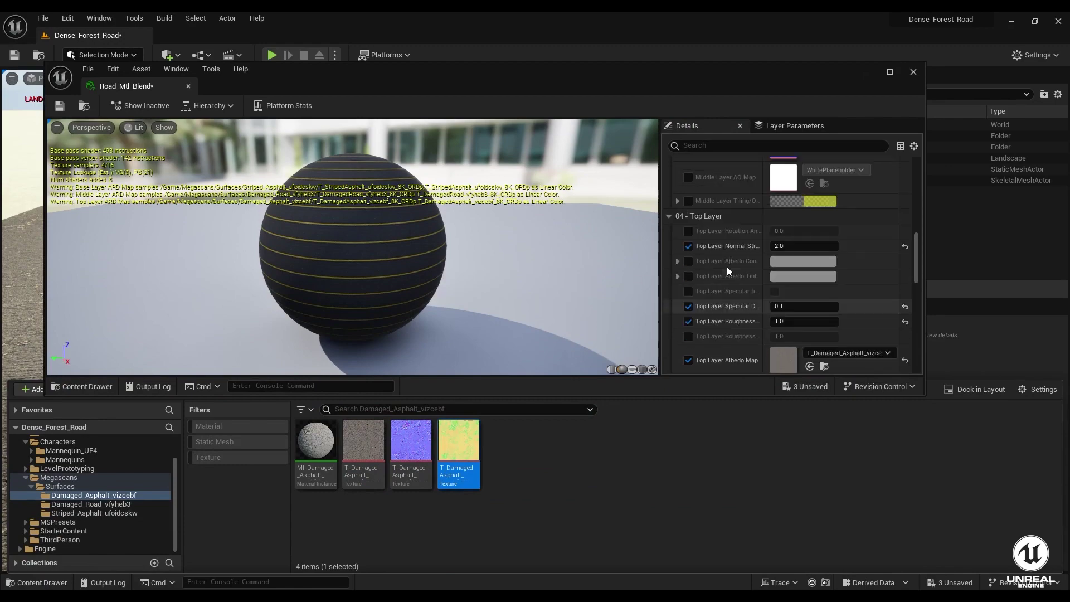
left_click_drag(511, 92, 438, 305)
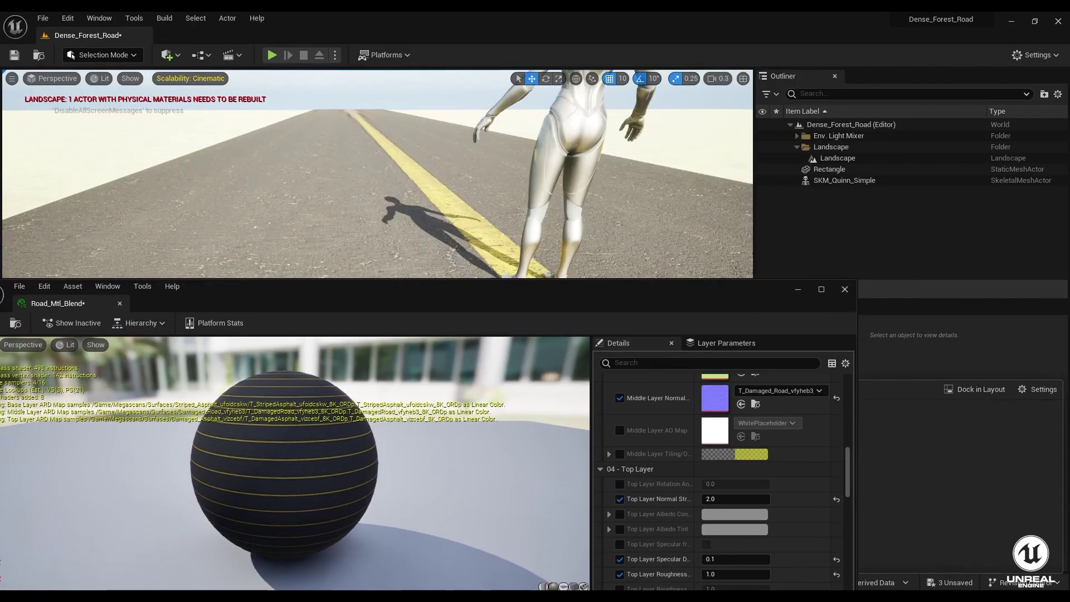
right_click_drag(438, 184, 438, 254)
left_click_drag(461, 284, 483, 226)
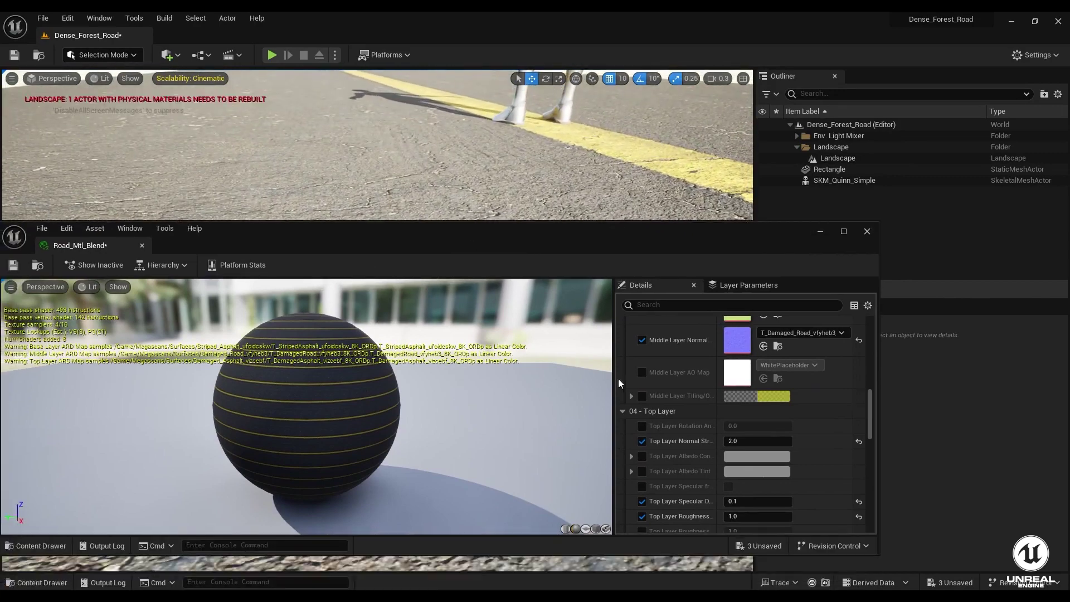
Step: Examine the blend material's parameter groups from the Base Layer through the Top Layer to the Puddle Layer
scroll(698, 426, "up", 3)
scroll(697, 426, "down", 4)
scroll(698, 427, "down", 10)
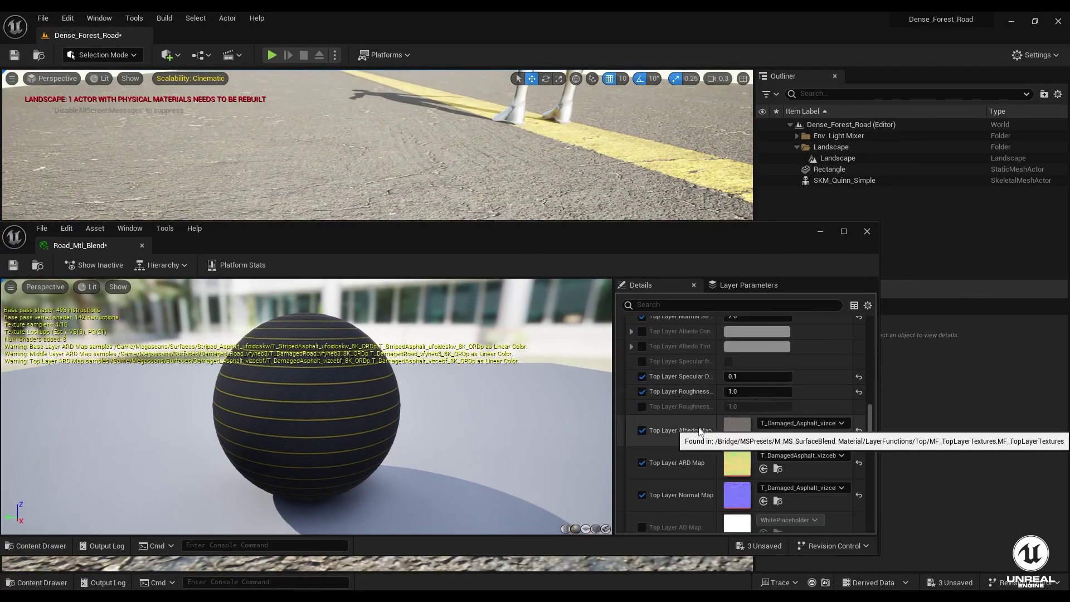
scroll(697, 427, "down", 10)
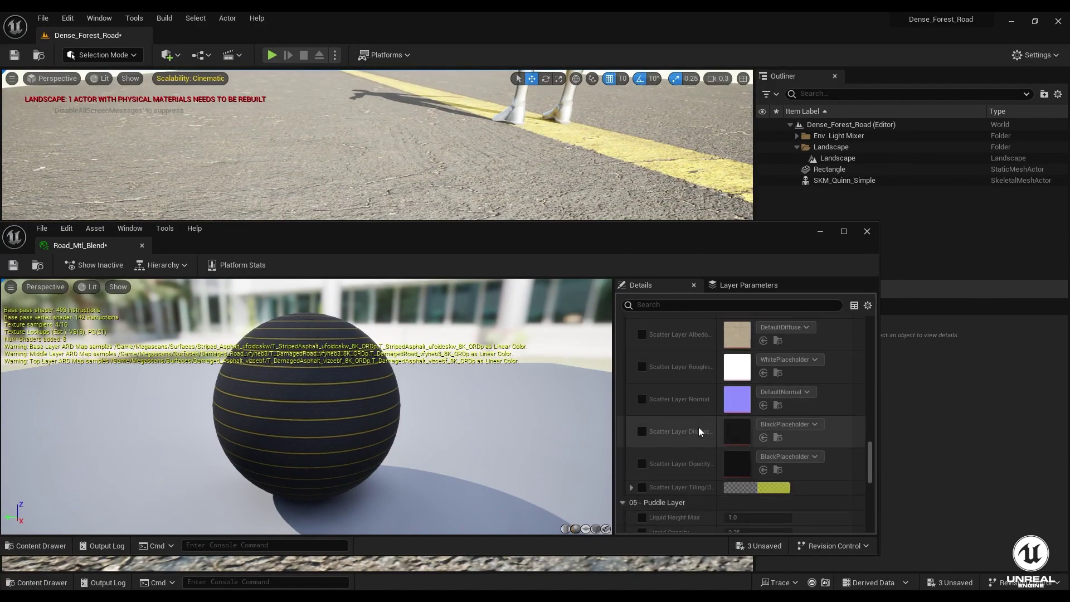
scroll(699, 428, "down", 3)
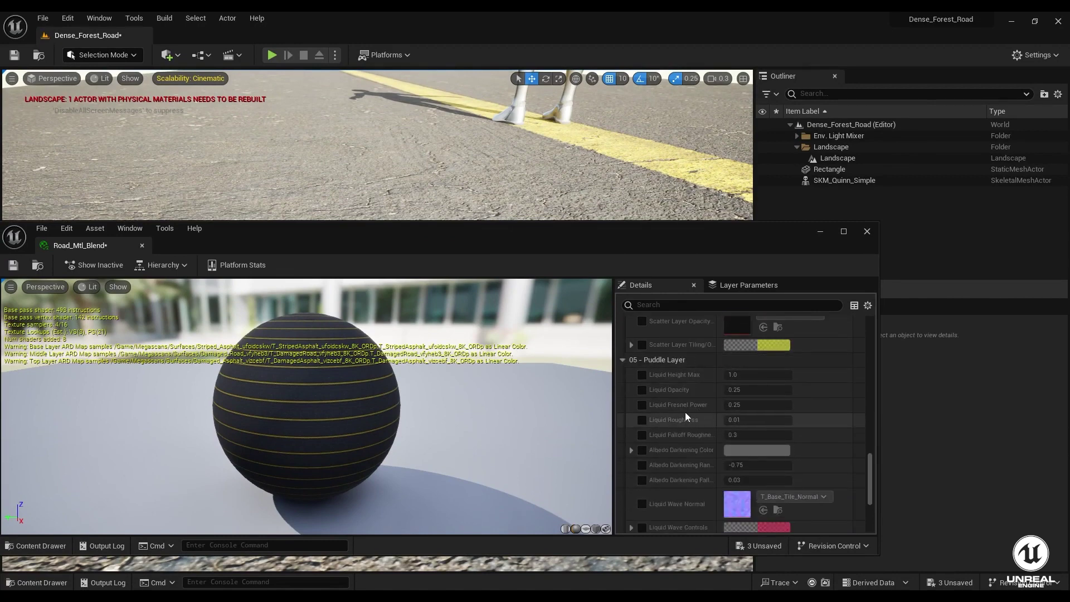
scroll(661, 410, "down", 1)
scroll(664, 406, "up", 5)
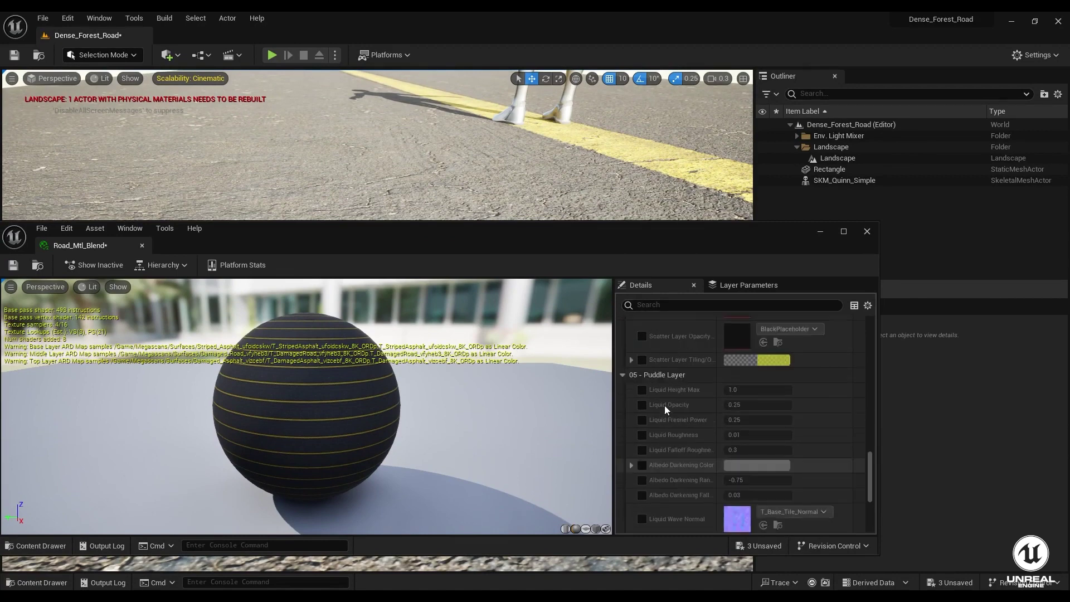
scroll(651, 402, "up", 15)
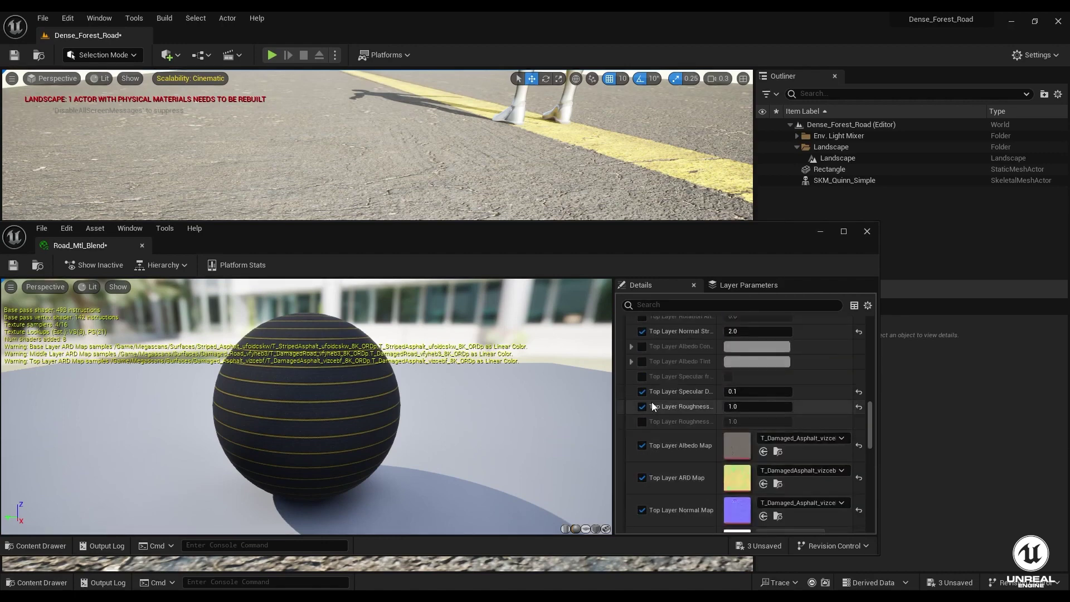
scroll(652, 404, "up", 12)
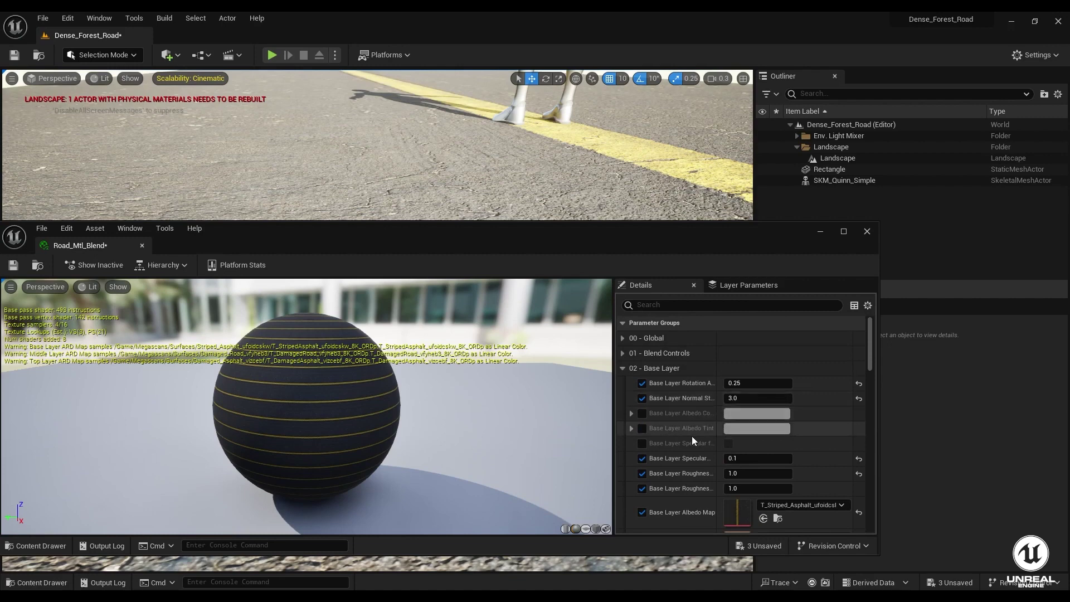
scroll(691, 436, "down", 3)
scroll(691, 436, "up", 3)
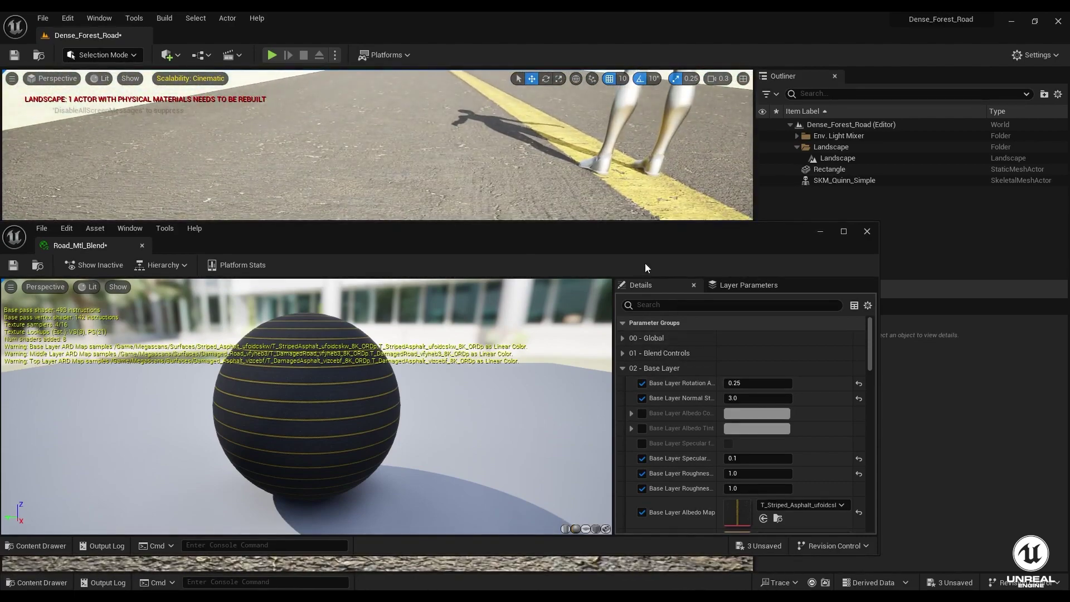
scroll(684, 393, "down", 4)
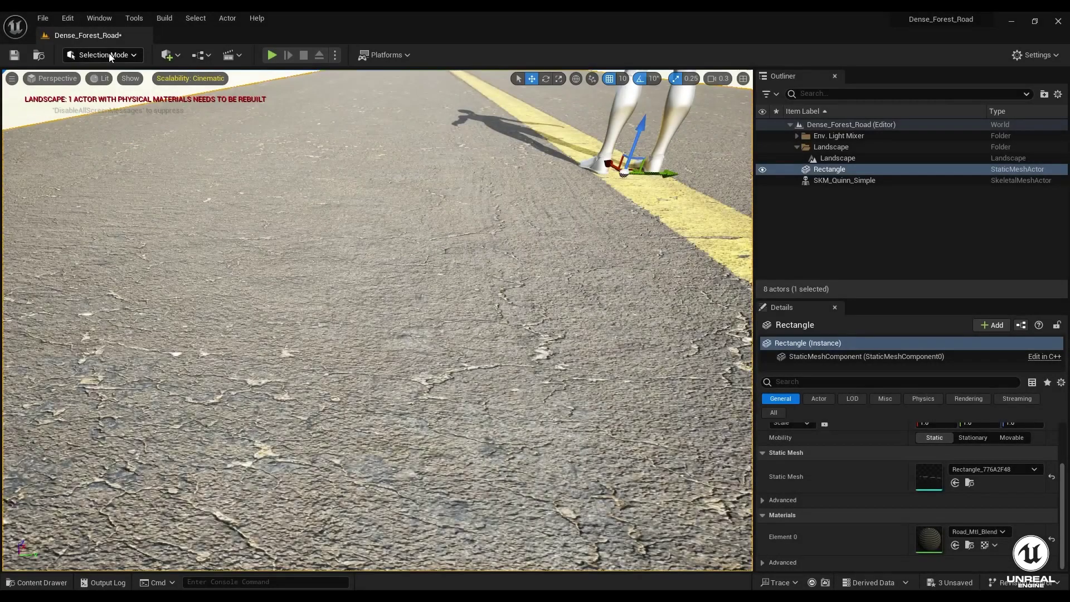
Step: Switch to Mesh Paint mode for the road rectangle and activate the vertex color Paint tool
left_click(98, 54)
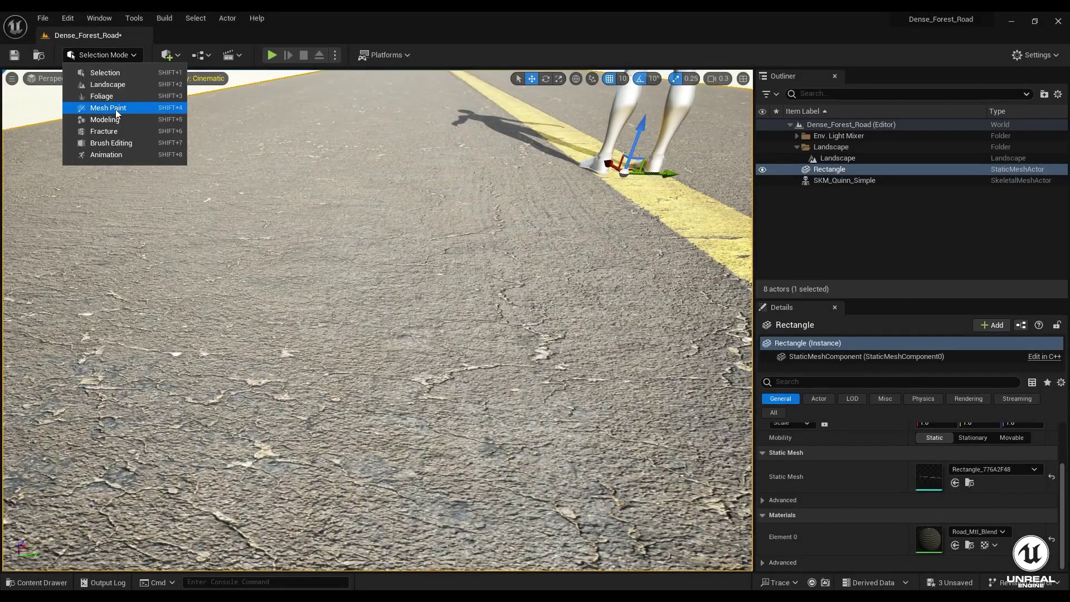
left_click(124, 109)
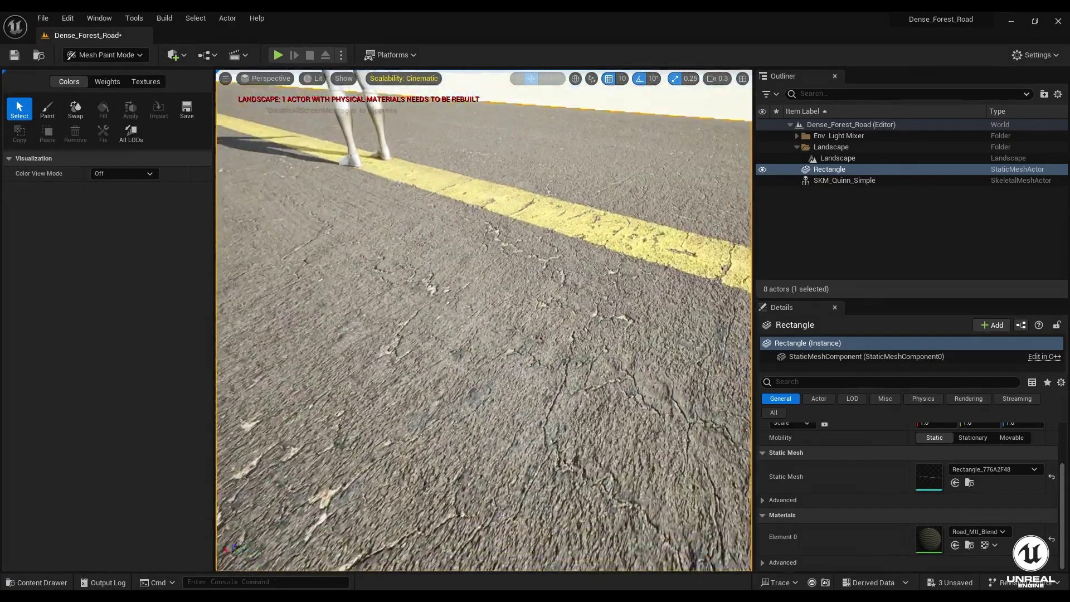
mouse_move(484, 321)
right_mouse_down()
mouse_move(428, 312)
mouse_move(412, 240)
right_mouse_up()
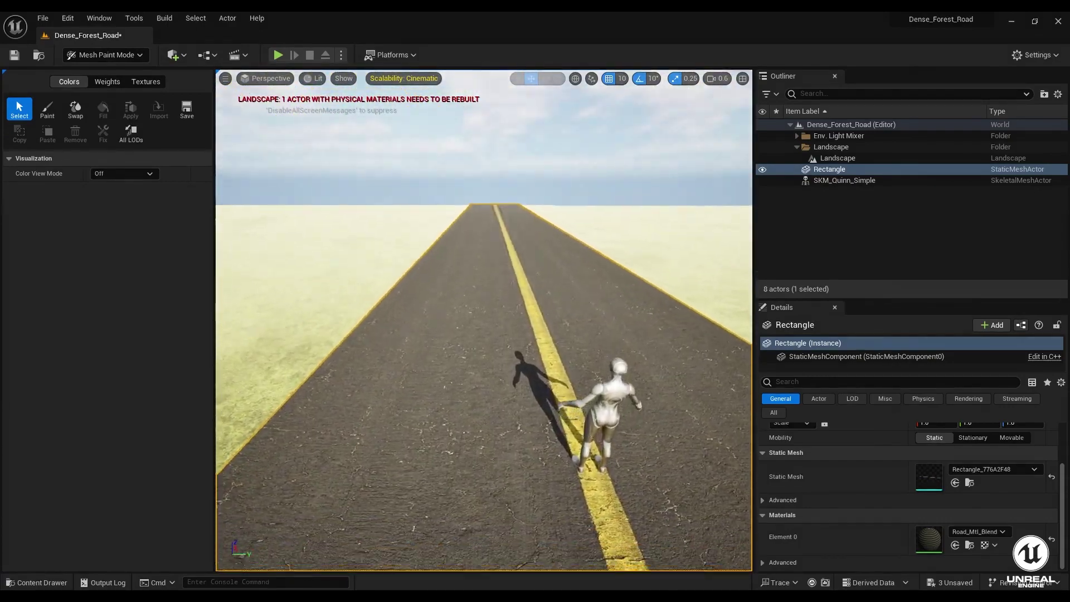
left_click(47, 110)
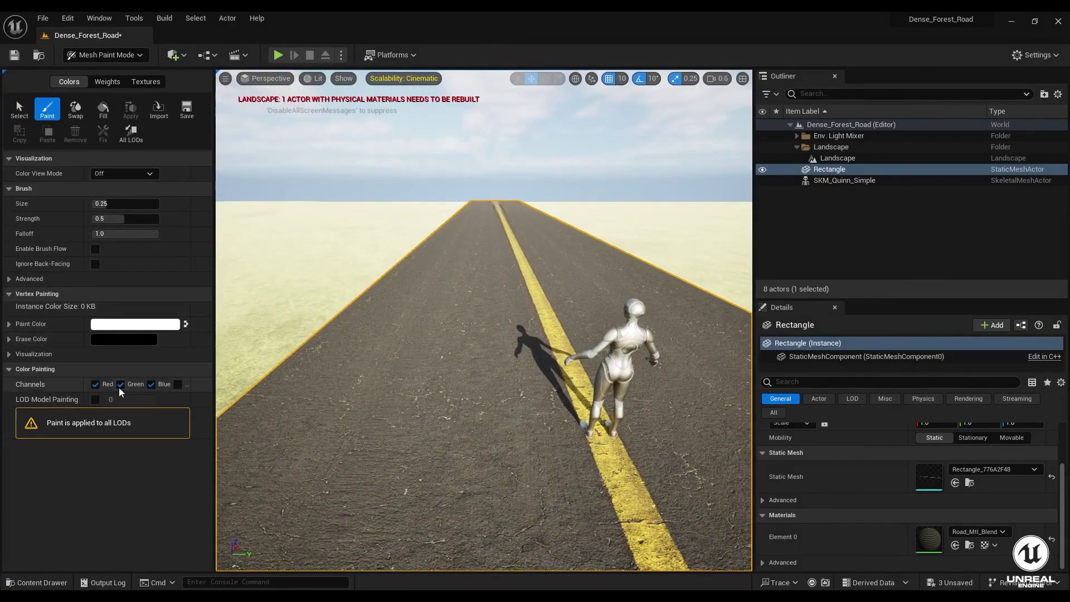
Step: Restrict color painting to the red channel and set the brush size to 0.01
left_click(120, 384)
left_click(151, 384)
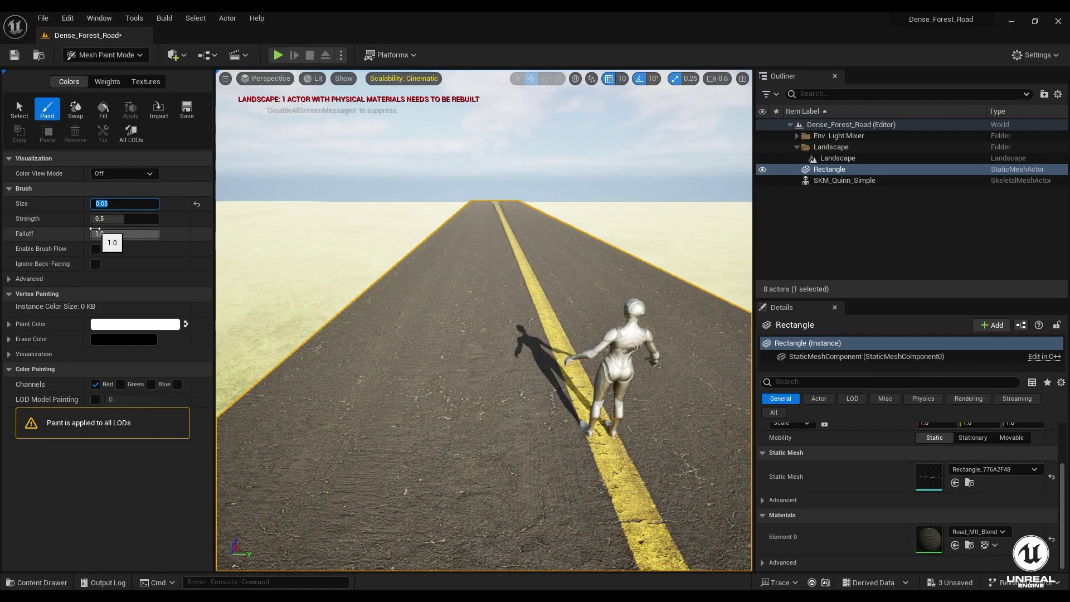
type("1")
key("Return")
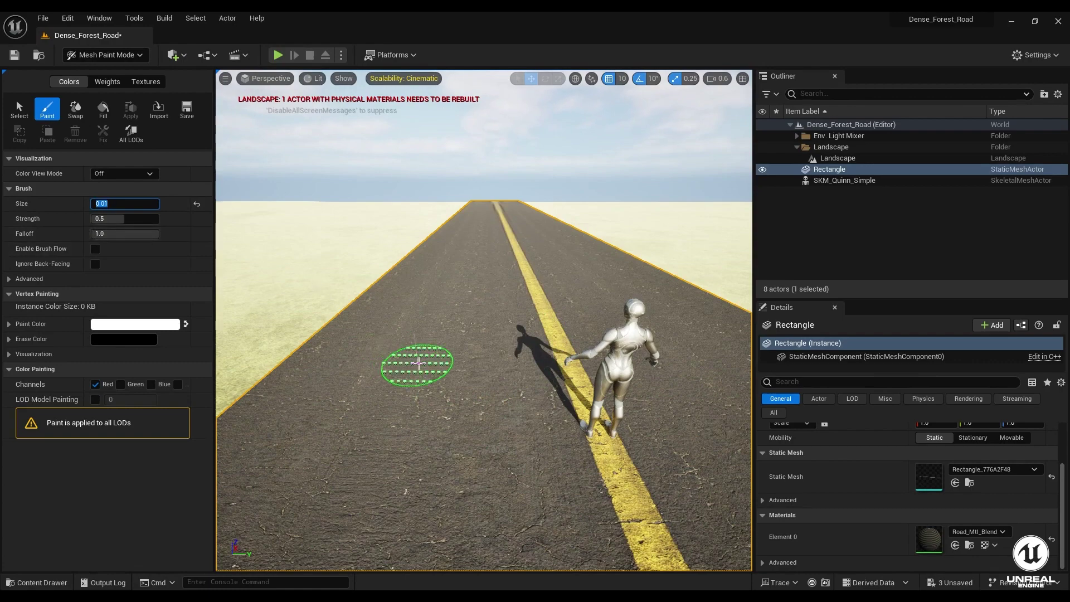
Step: Swap the paint and erase colors to paint with black, and paint a round patch on the road beside the mannequin
mouse_move(457, 385)
right_mouse_down()
mouse_move(394, 339)
mouse_move(465, 399)
right_mouse_up()
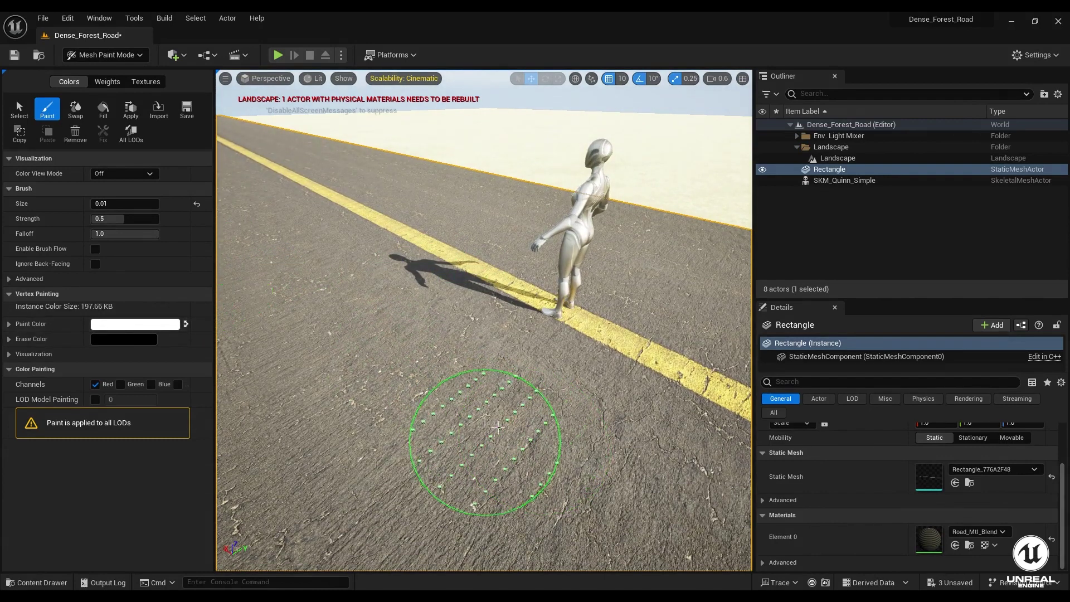
left_click(185, 324)
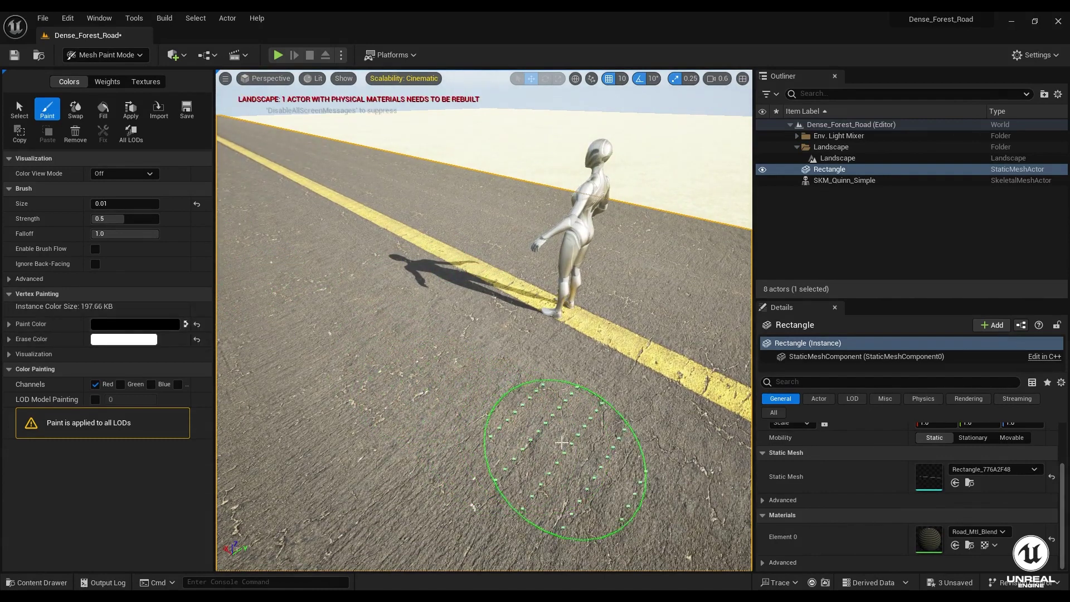
left_click_drag(539, 426, 511, 413)
middle_click_drag(549, 439, 494, 439)
mouse_move(602, 454)
right_mouse_down()
mouse_move(641, 418)
mouse_move(478, 477)
mouse_move(428, 418)
mouse_move(410, 430)
right_mouse_up()
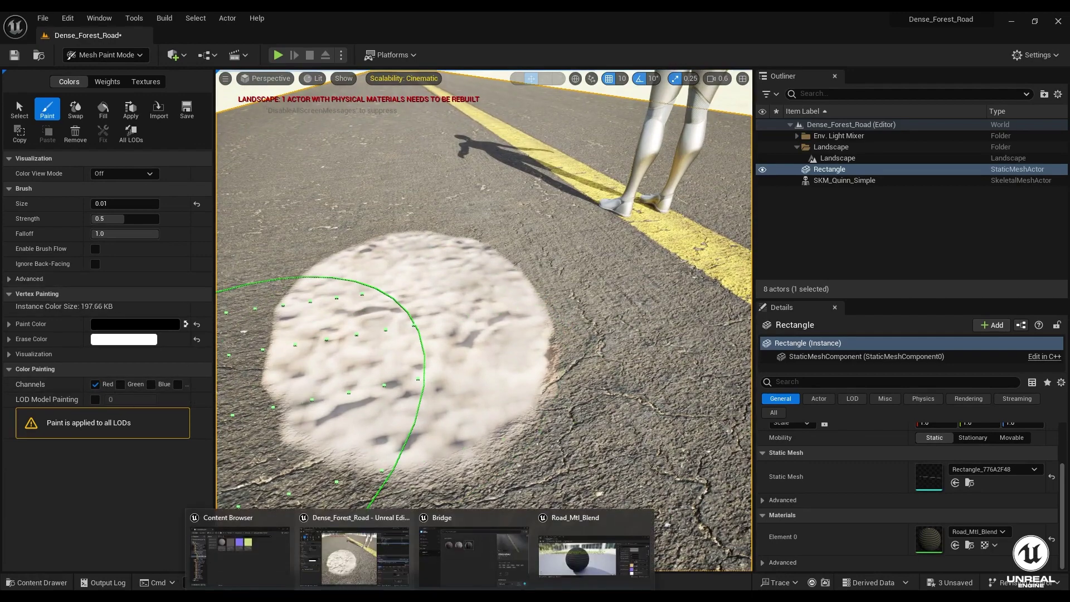
Step: Enable the top layer's Tiling/Offset in Road_Mtl_Blend and set Tiling X and Tiling Y to 10
left_click(578, 551)
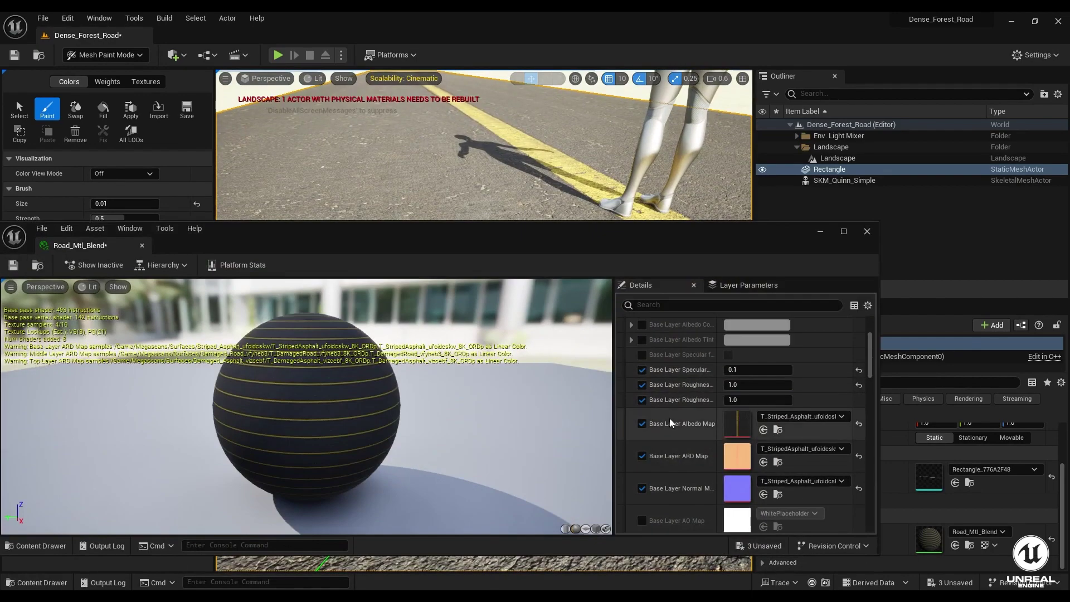
scroll(670, 419, "down", 4)
scroll(670, 419, "down", 10)
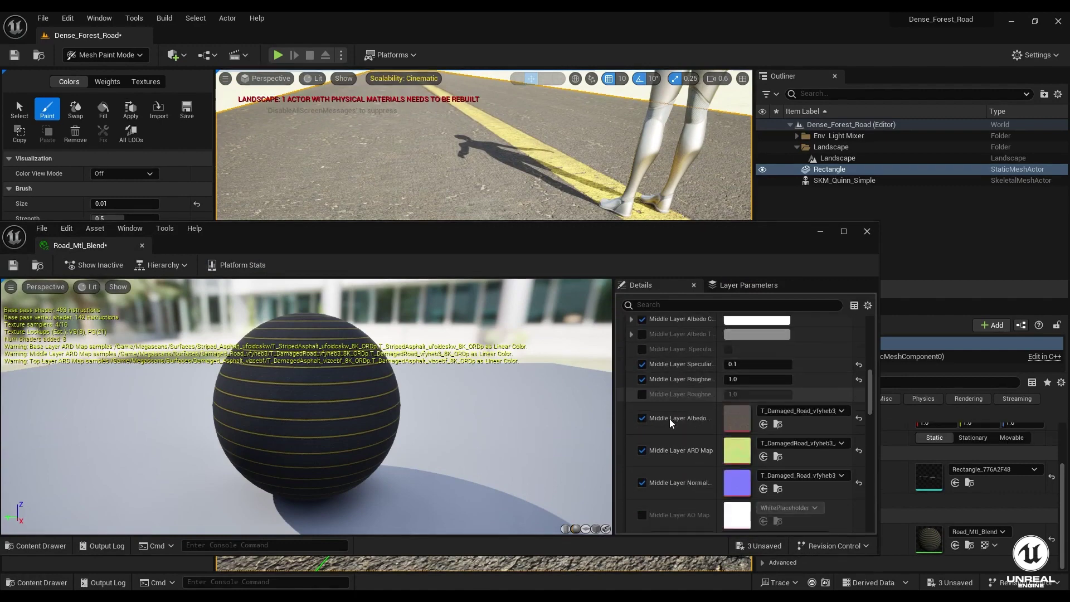
scroll(667, 424, "down", 8)
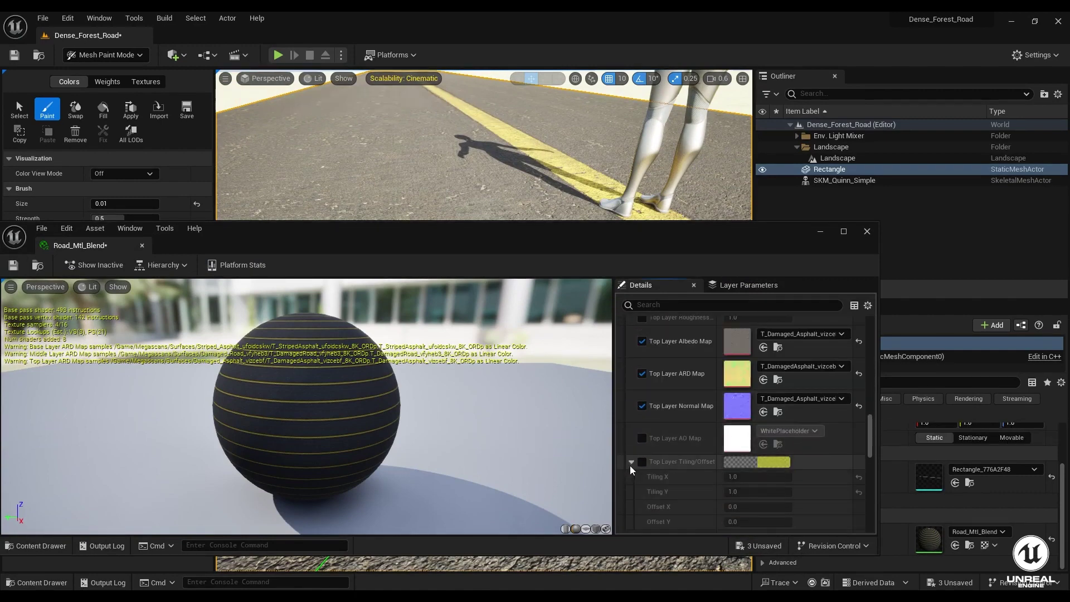
left_click(642, 462)
left_click(631, 462)
left_click(746, 477)
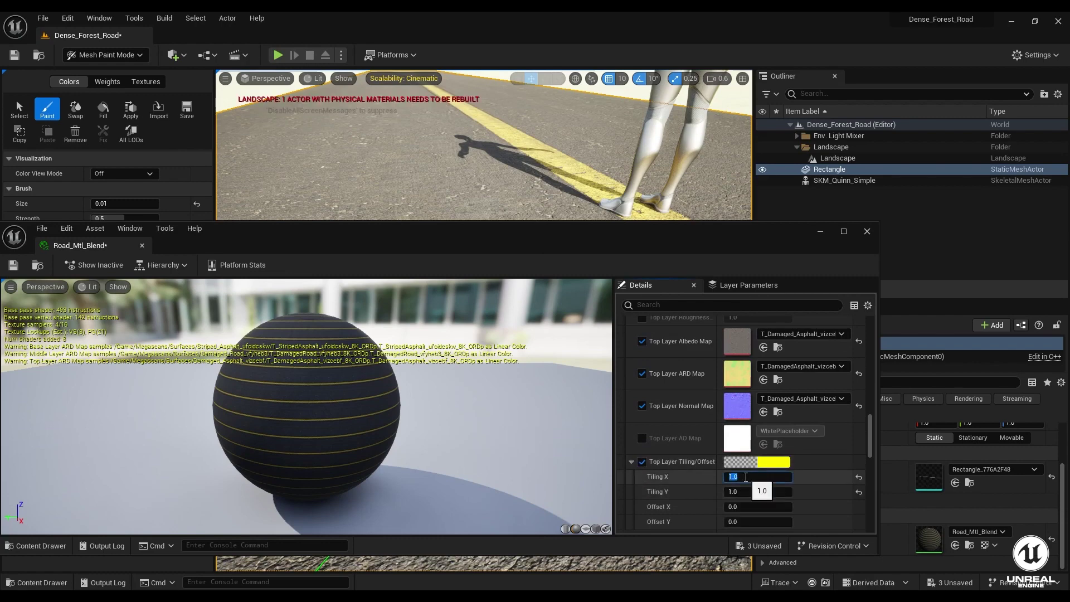
type("10")
key("Return")
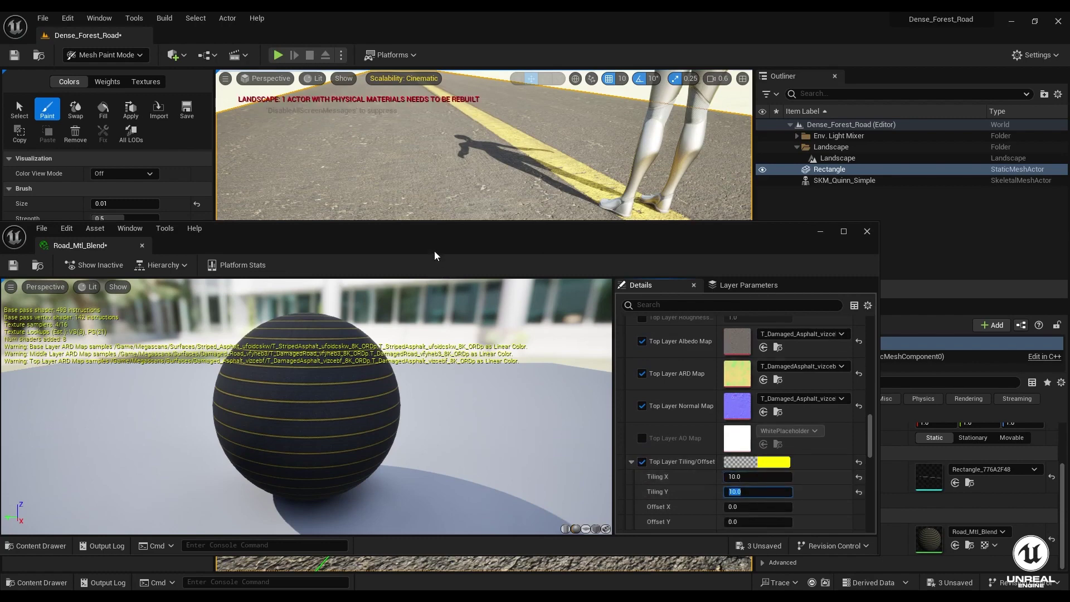
Step: Enable the middle layer's Tiling/Offset in Road_Mtl_Blend and set Tiling X and Tiling Y to 10
left_click_drag(432, 240, 429, 347)
scroll(649, 470, "up", 3)
scroll(654, 473, "up", 2)
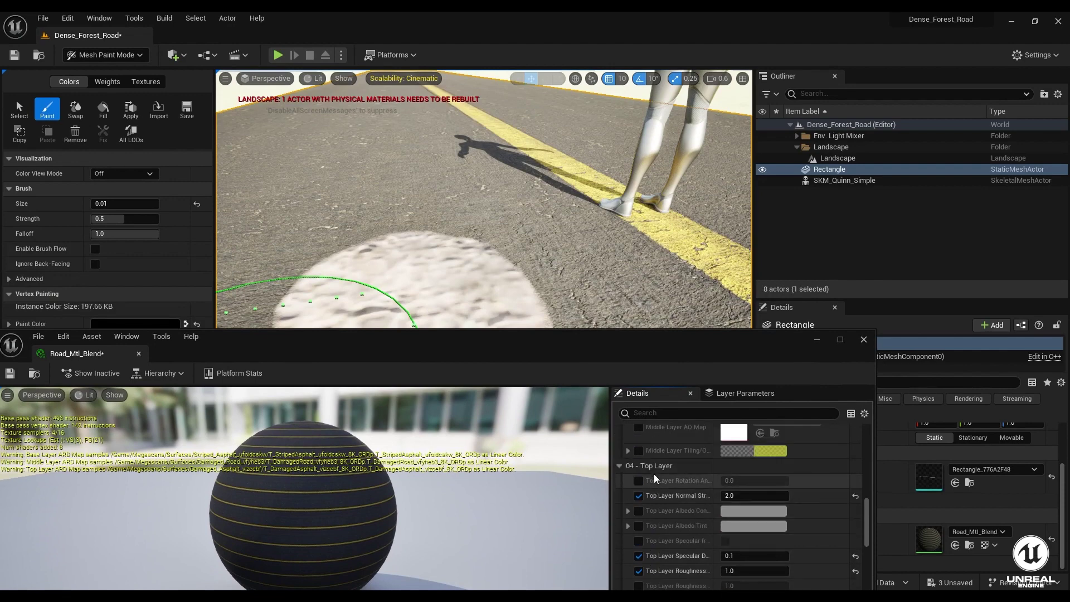
scroll(653, 474, "up", 1)
scroll(654, 474, "up", 1)
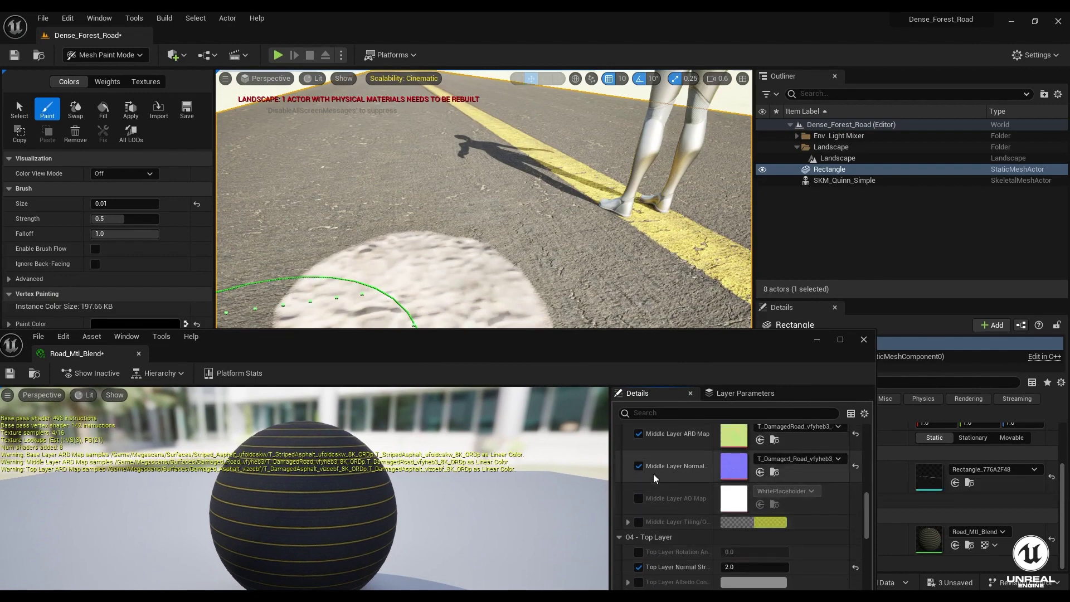
left_click(627, 522)
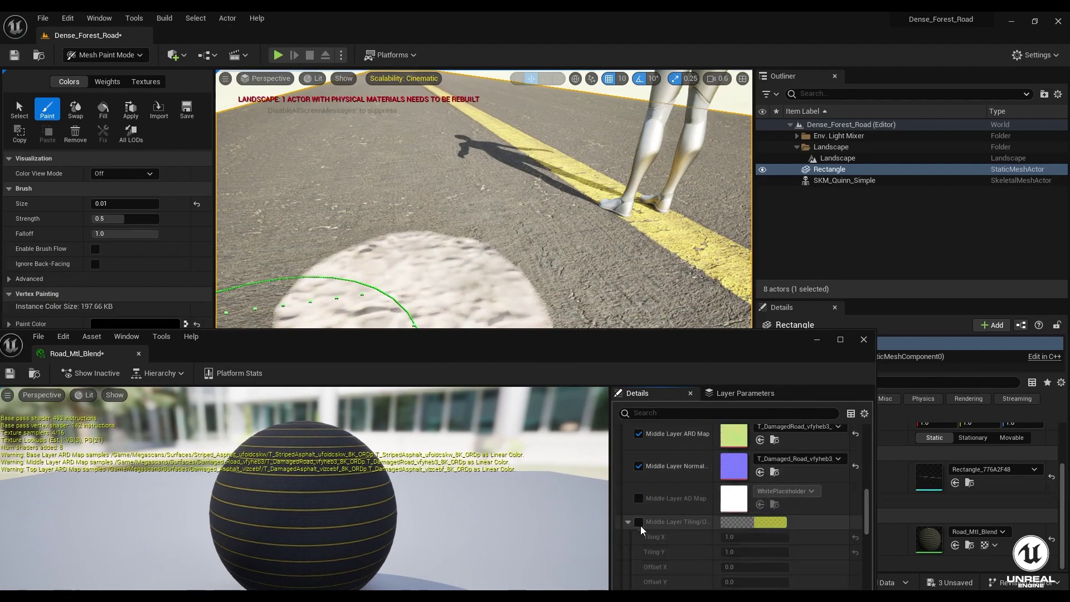
left_click(639, 522)
type("10")
key("Tab")
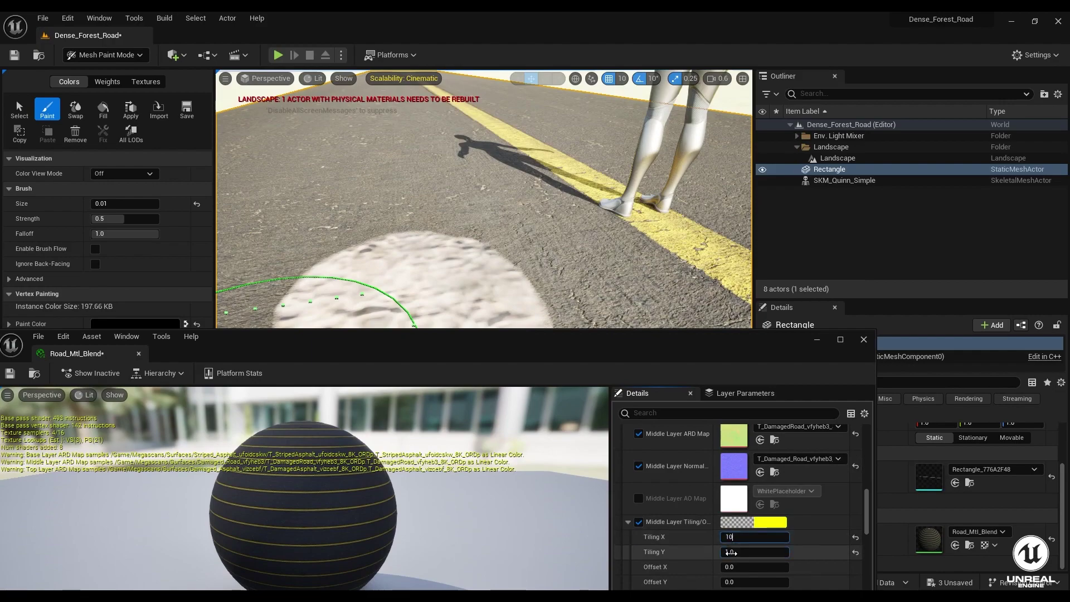
type("10")
key("Return")
Step: Darken the middle layer by setting Brightness in its albedo controls to 0.15
key("w")
mouse_move(421, 256)
right_mouse_down()
mouse_move(450, 340)
mouse_move(410, 245)
mouse_move(457, 220)
right_mouse_up()
key("s")
scroll(422, 256, "down", 1)
scroll(704, 531, "up", 2)
scroll(697, 523, "up", 3)
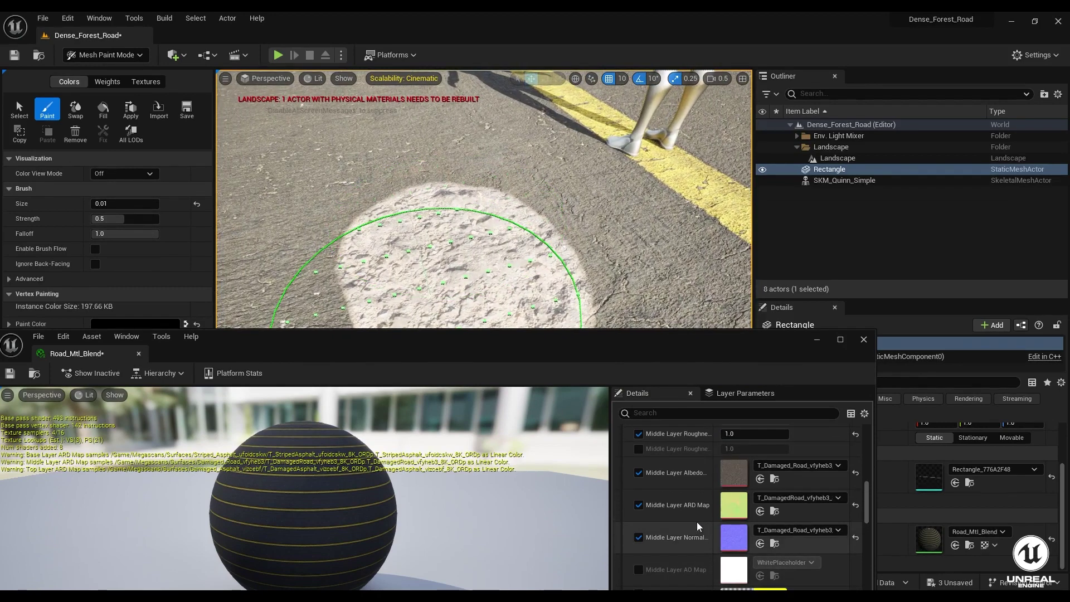
scroll(693, 517, "up", 1)
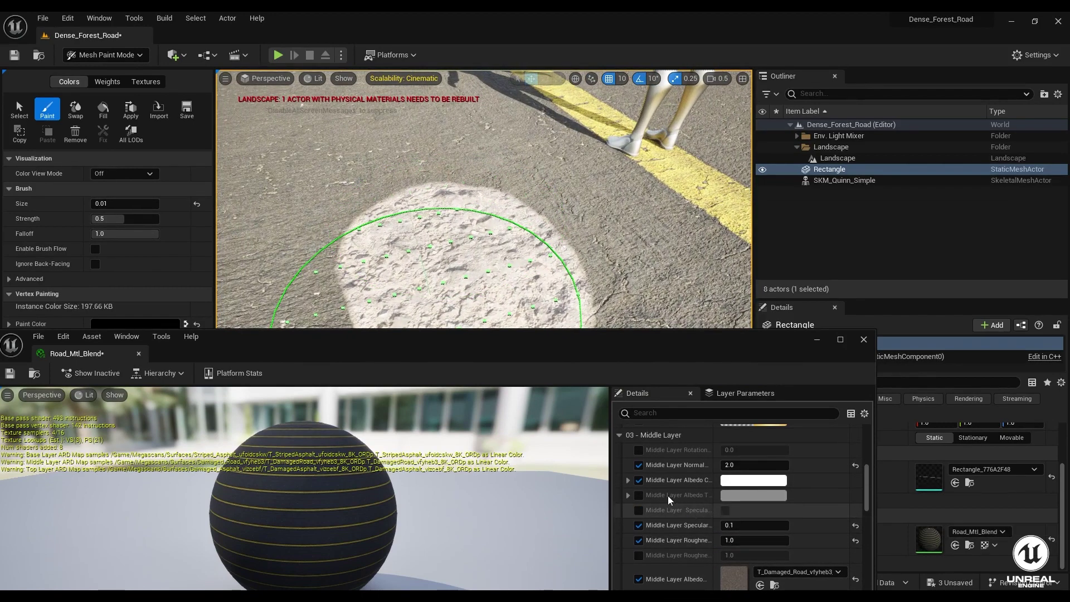
left_click(628, 480)
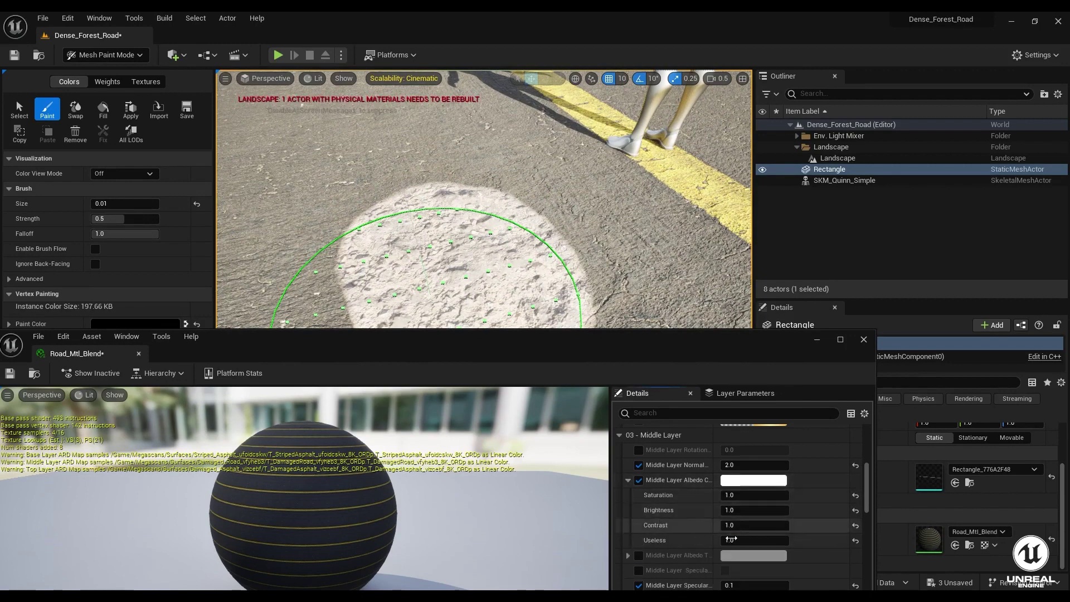
left_click(736, 510)
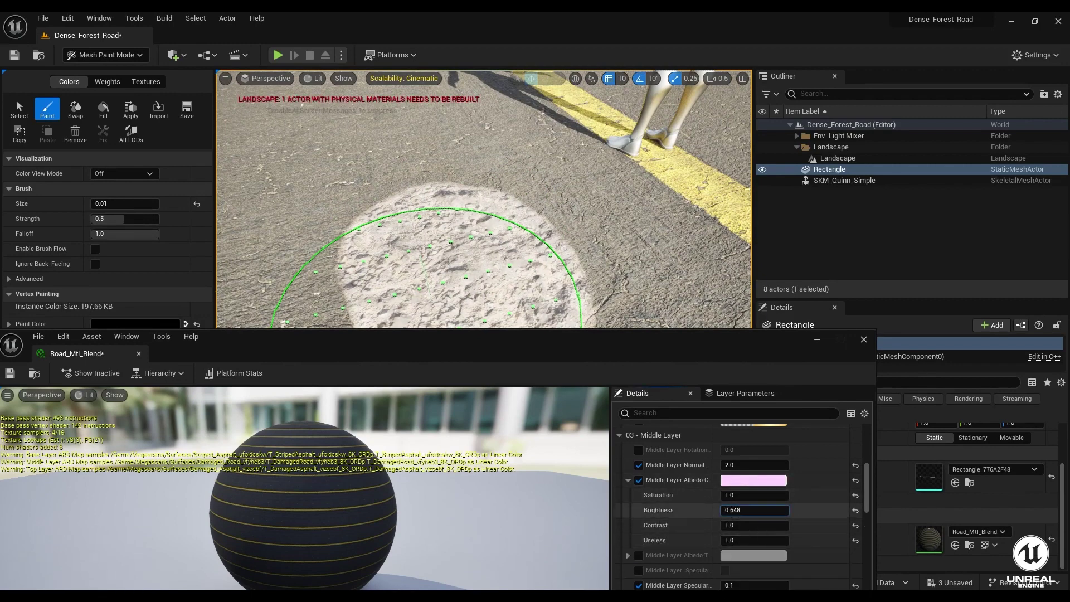
type("0.2")
key("Return")
left_click_drag(737, 510, 730, 510)
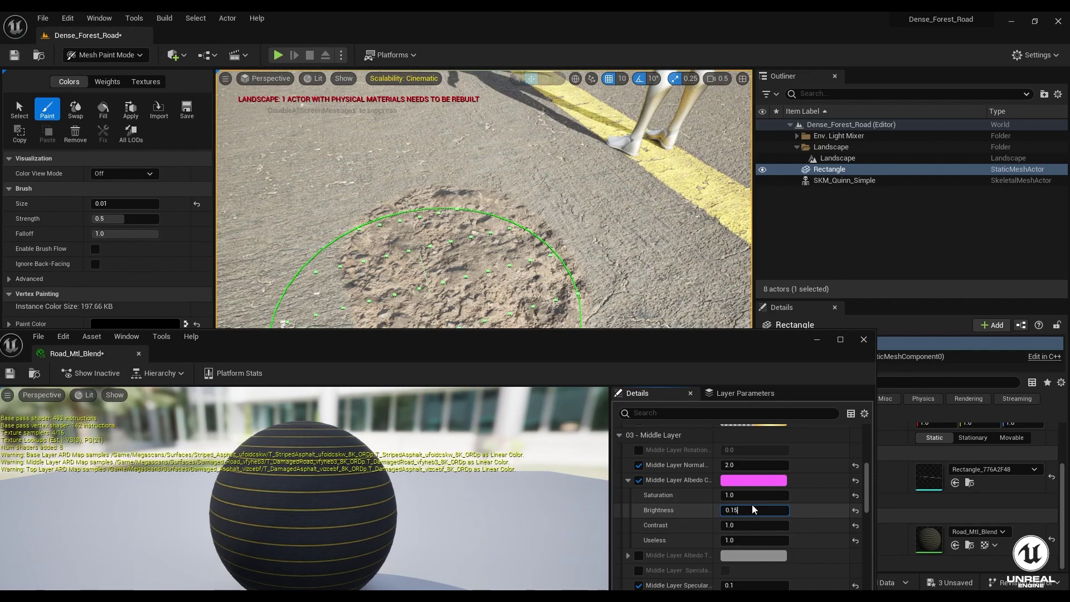
key("Return")
Step: Examine the middle layer's tint and specular options, the Global switches and the Blend Controls of the road material
scroll(675, 506, "down", 3)
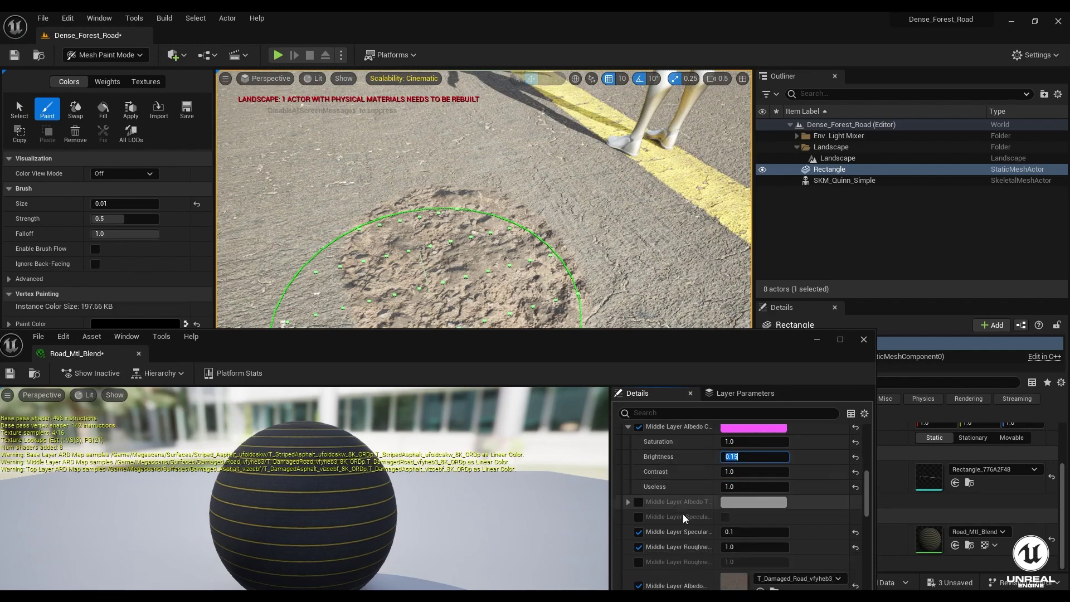
left_click(628, 502)
left_click(627, 502)
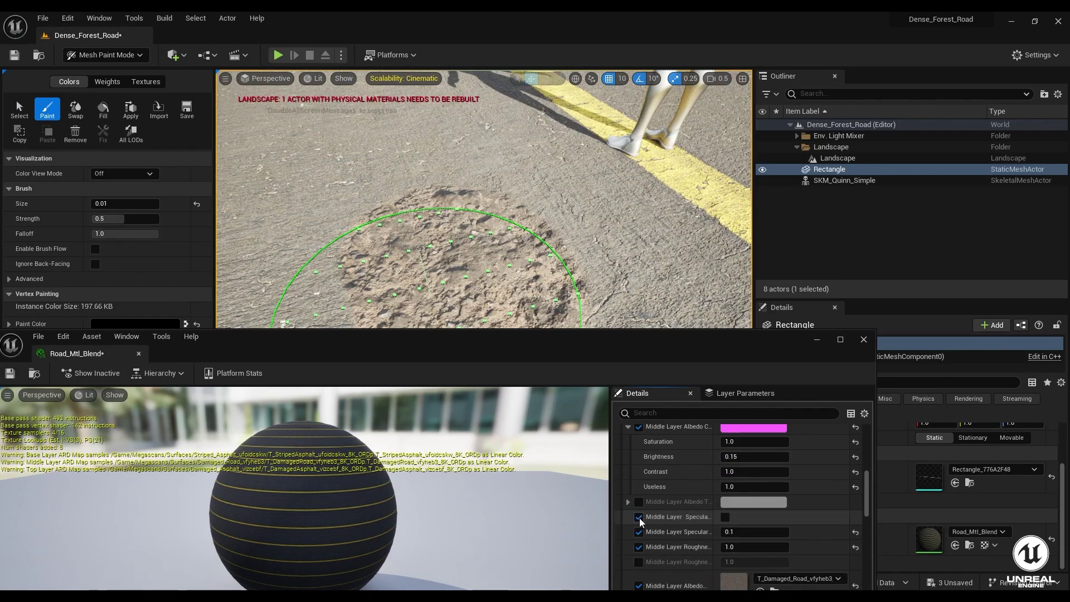
scroll(669, 513, "up", 3)
scroll(684, 519, "up", 2)
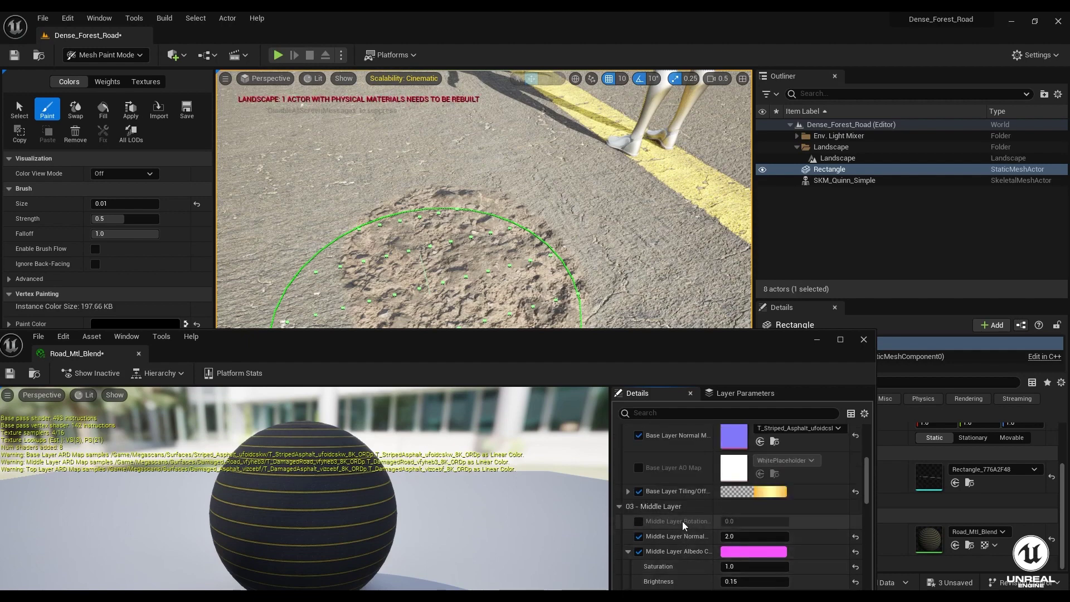
scroll(700, 527, "up", 8)
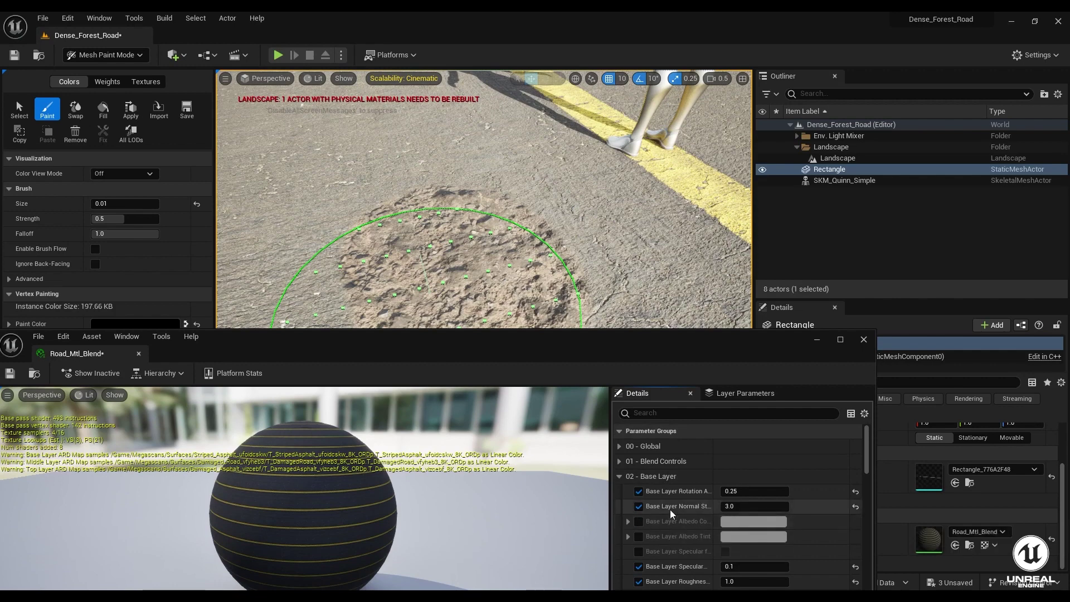
left_click(632, 462)
scroll(634, 467, "down", 1)
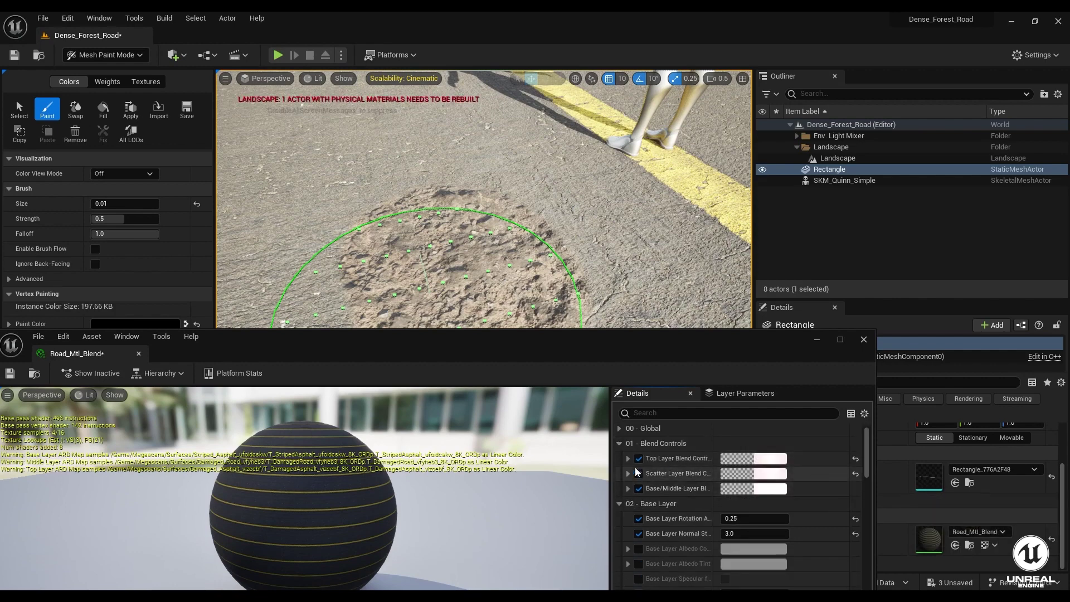
left_click(628, 459)
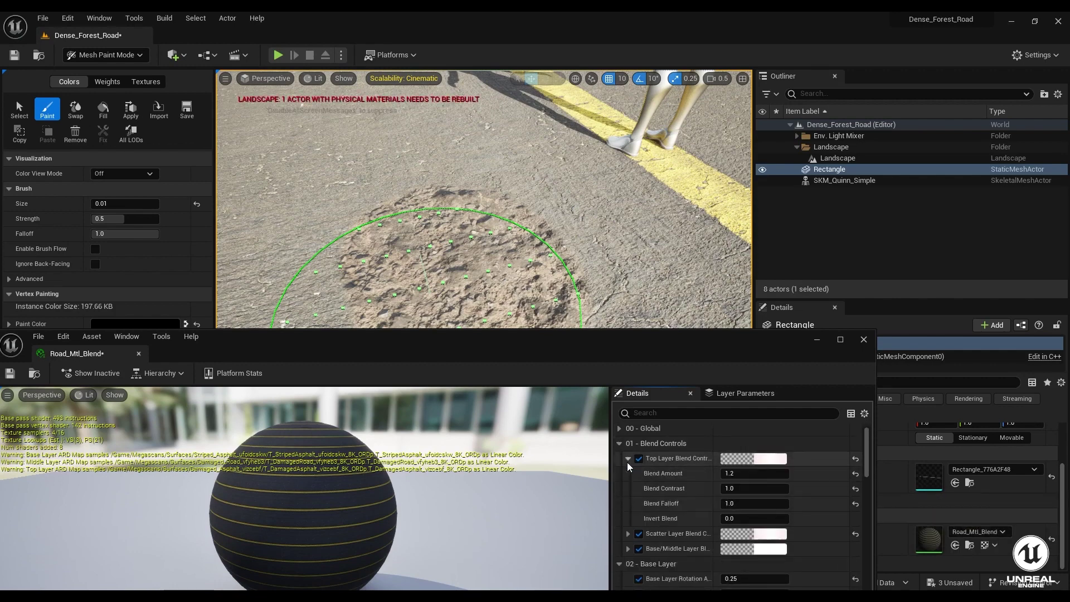
left_click(628, 460)
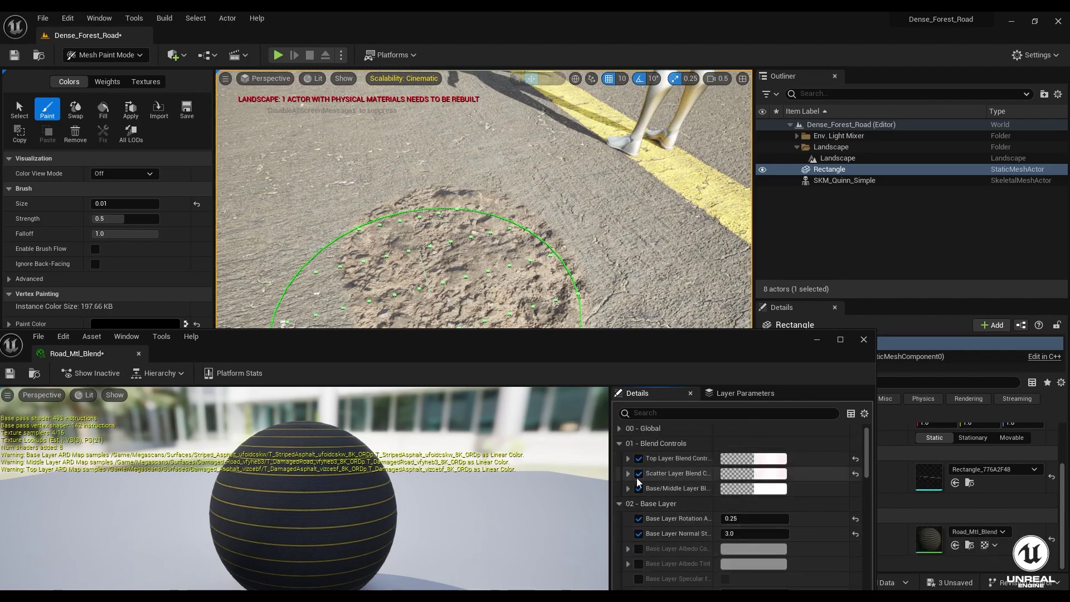
left_click(628, 474)
left_click(627, 474)
scroll(632, 471, "up", 1)
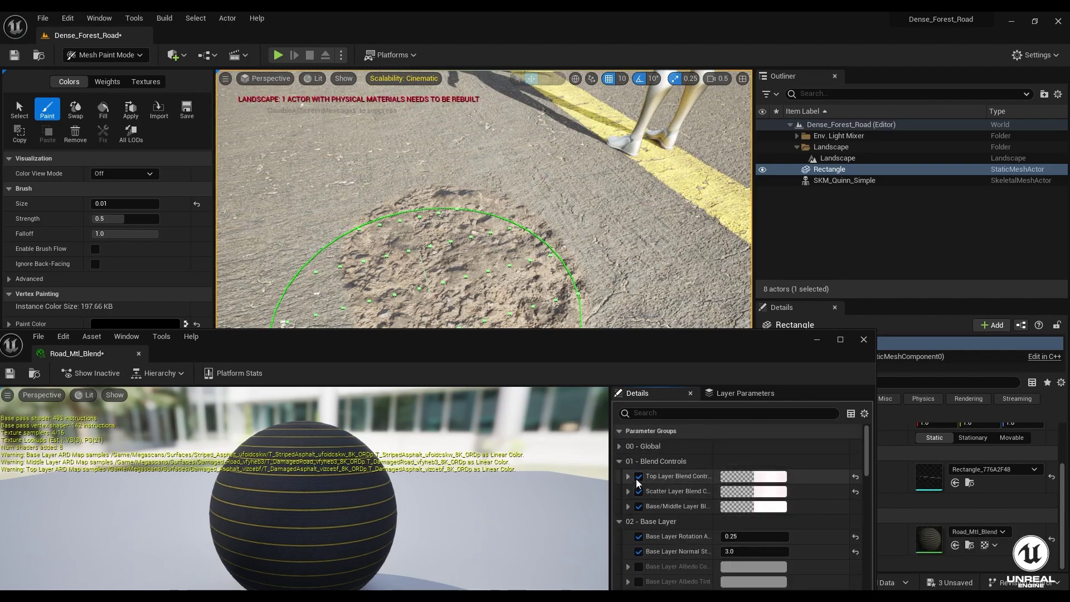
left_click(620, 460)
left_click(617, 445)
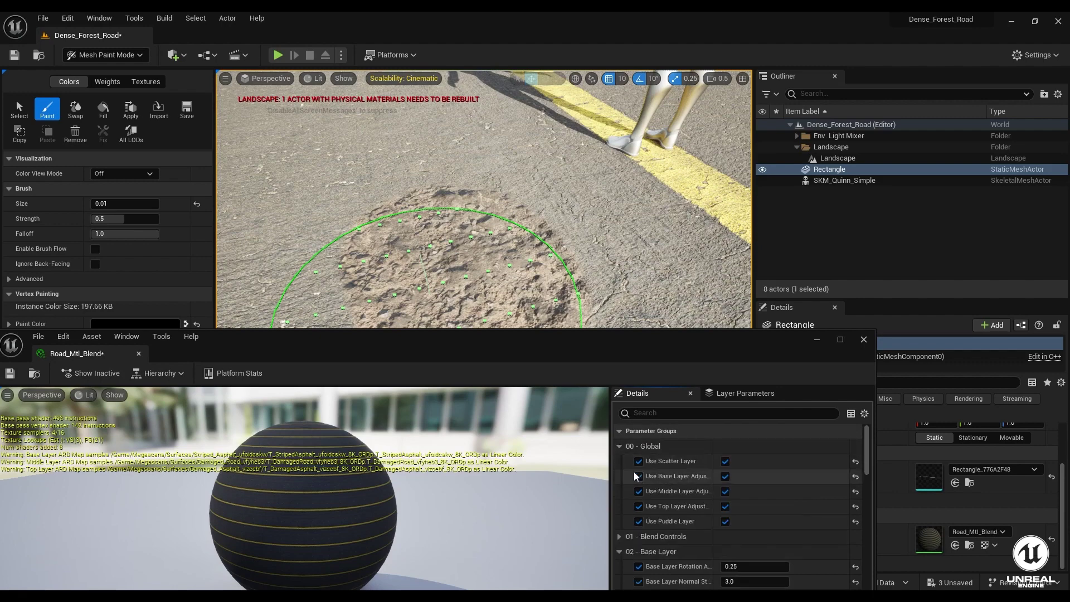
left_click(619, 446)
left_click(619, 461)
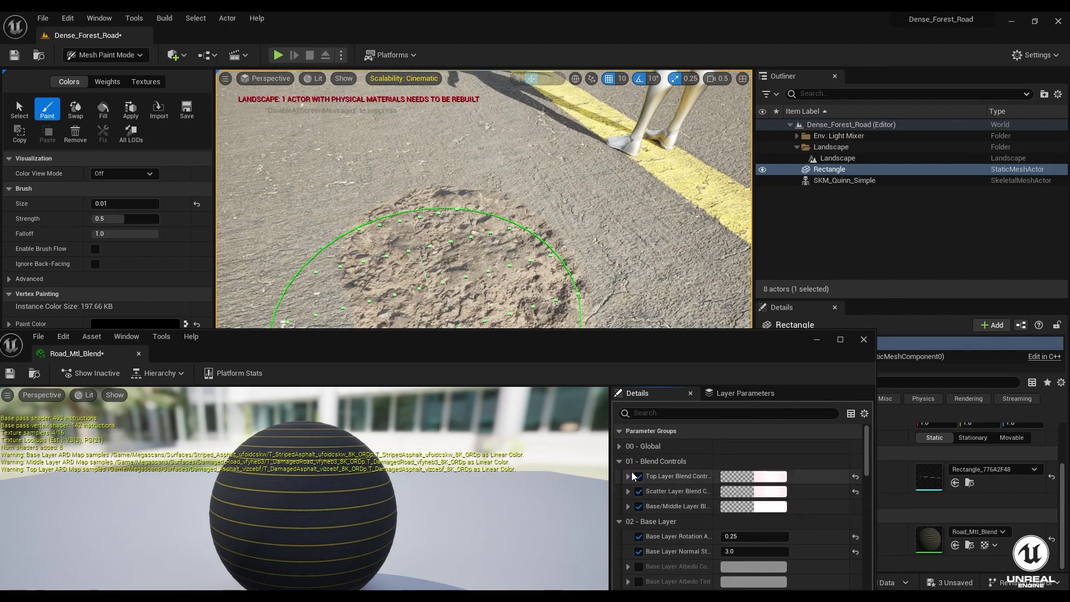
Step: Try raising the top layer's Blend Amount to about 1.73 and restore it to 1.2
left_click(628, 476)
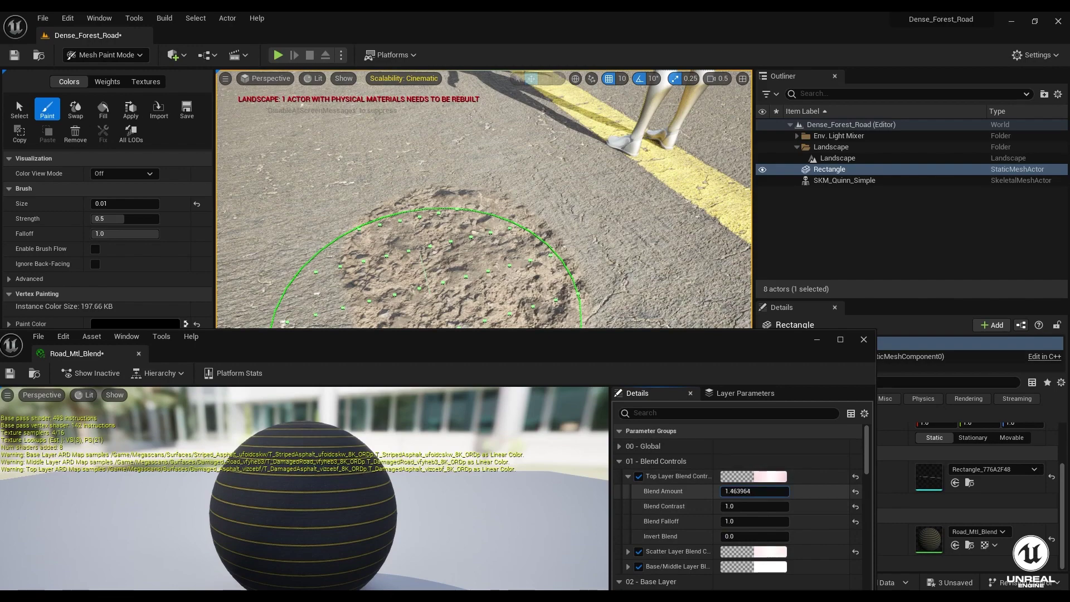
left_click_drag(754, 491, 772, 491)
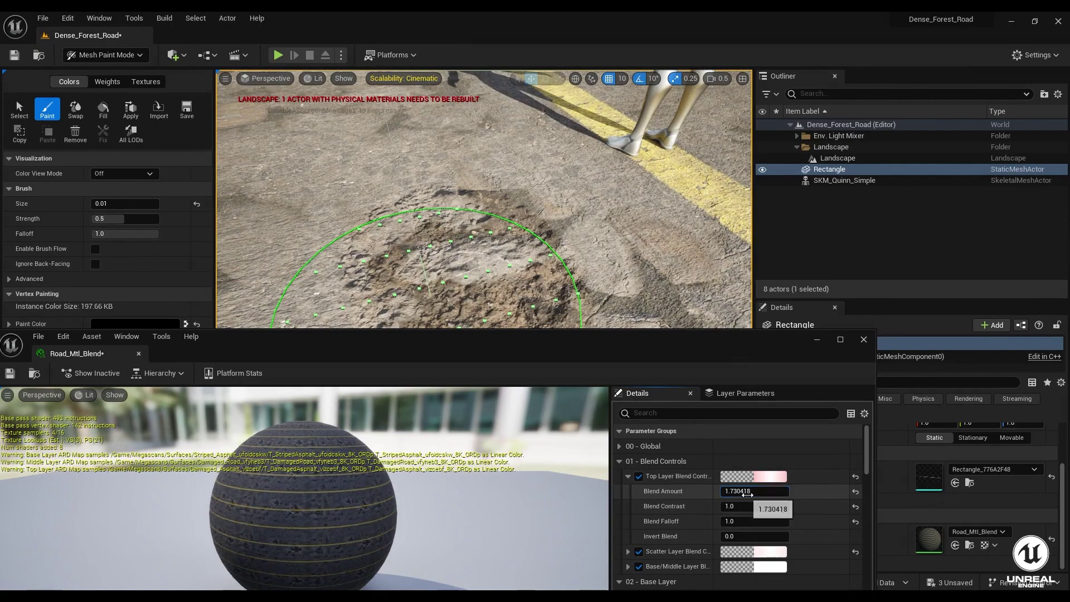
left_click(856, 492)
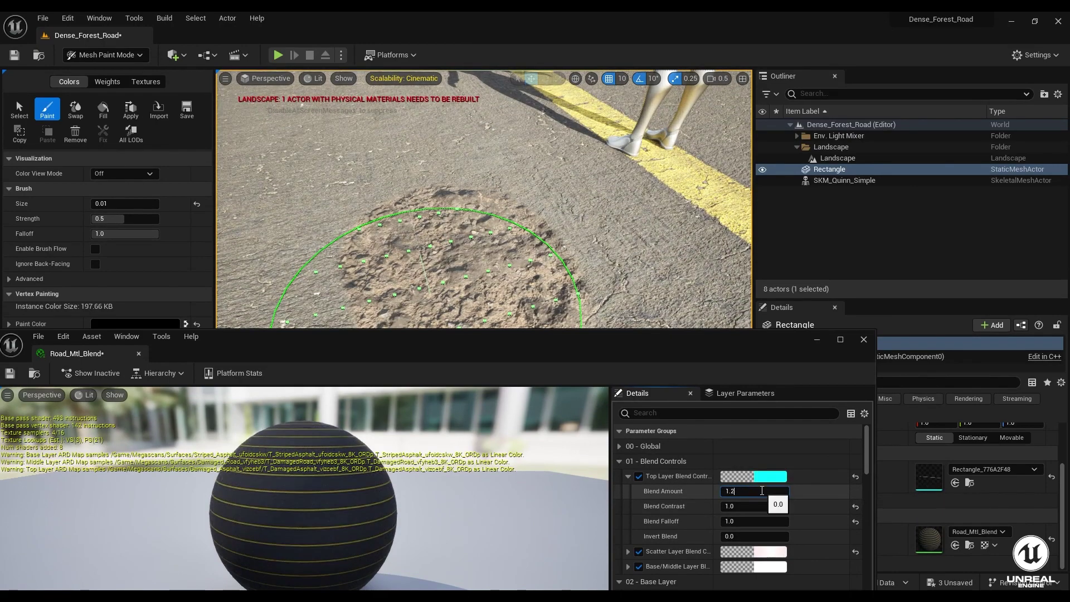
left_click(762, 490)
type("1.2")
key("Return")
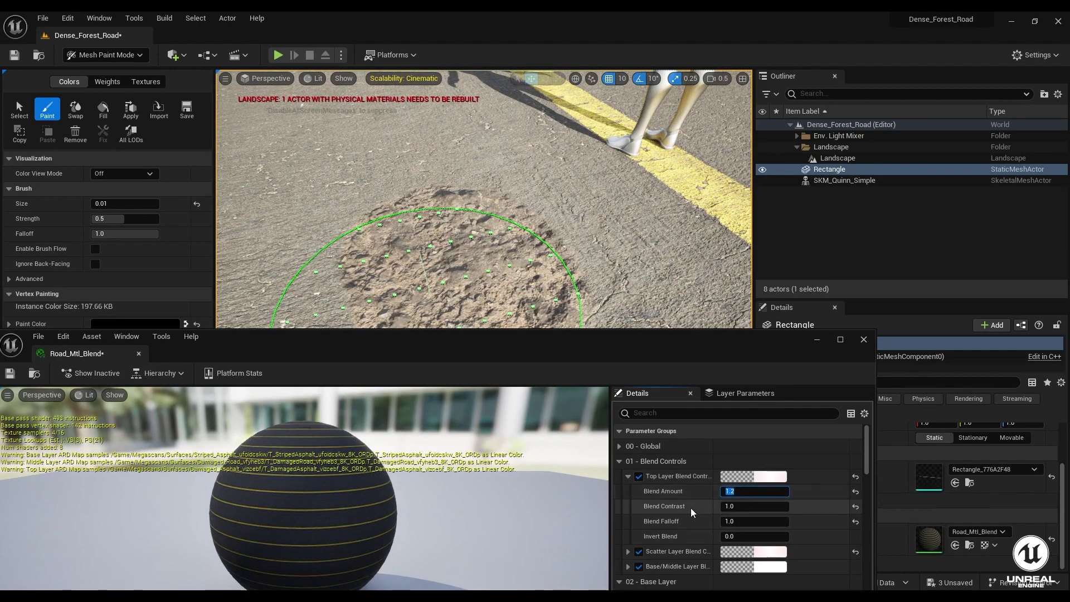
Step: Try raising the Base/Middle Layer Blend Amount to about 14.28 and inspect the painted patch up close
left_click(626, 566)
scroll(697, 540, "down", 2)
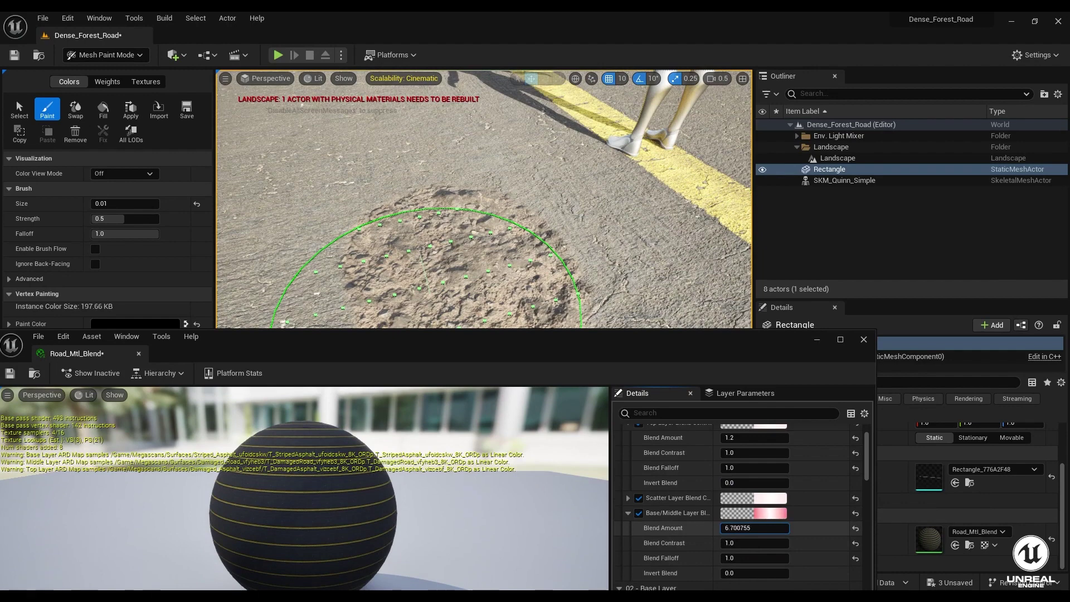
left_click_drag(754, 528, 732, 528)
right_click_drag(390, 239, 357, 217)
right_click_drag(499, 261, 543, 198)
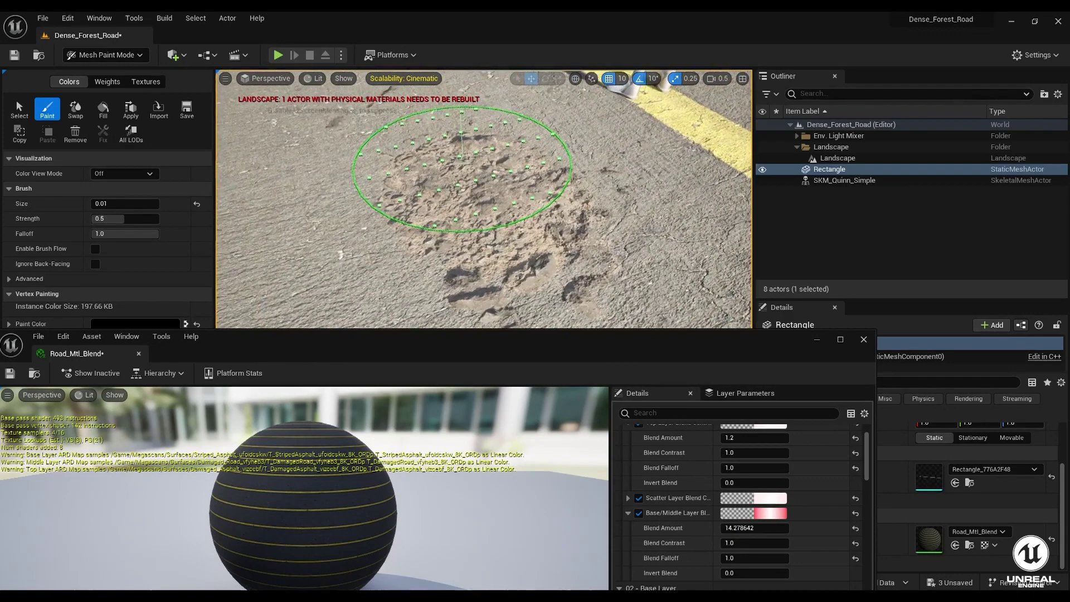
Step: Reset the Base/Middle and Top Layer Blend Amounts to 0.0, and reset the Scatter Layer blend controls to a Blend Amount of 1.0
left_click(855, 527)
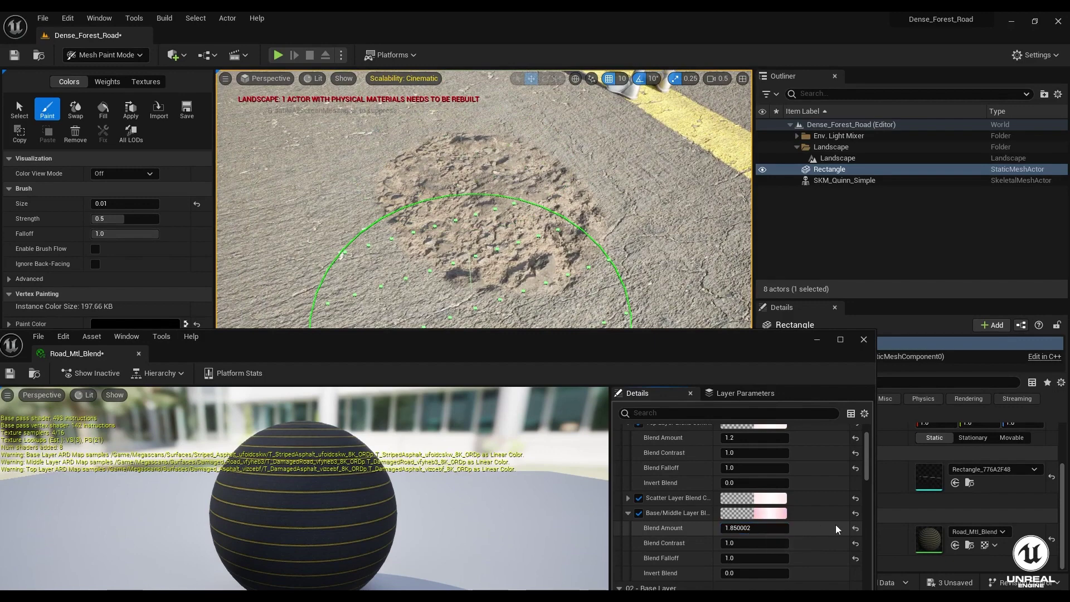
left_click(855, 527)
scroll(764, 527, "up", 2)
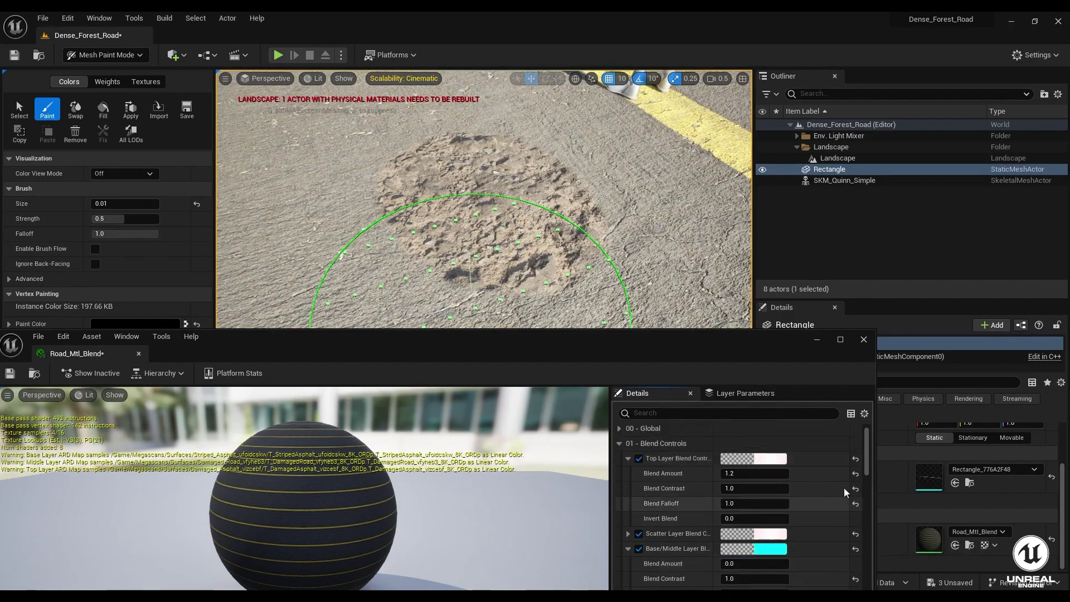
left_click(855, 473)
scroll(741, 513, "down", 2)
left_click(626, 498)
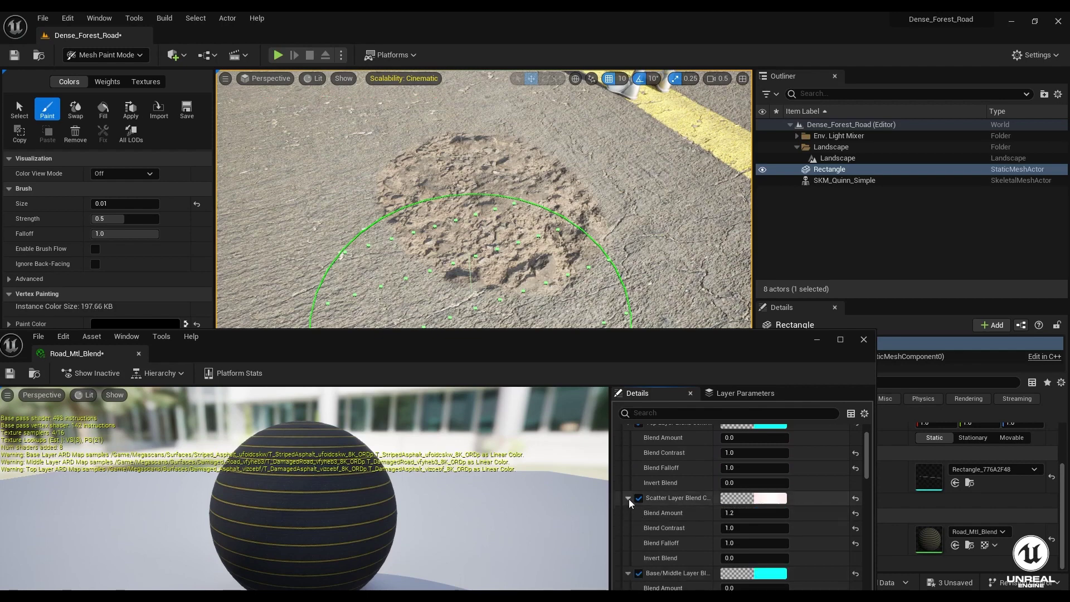
left_click(857, 499)
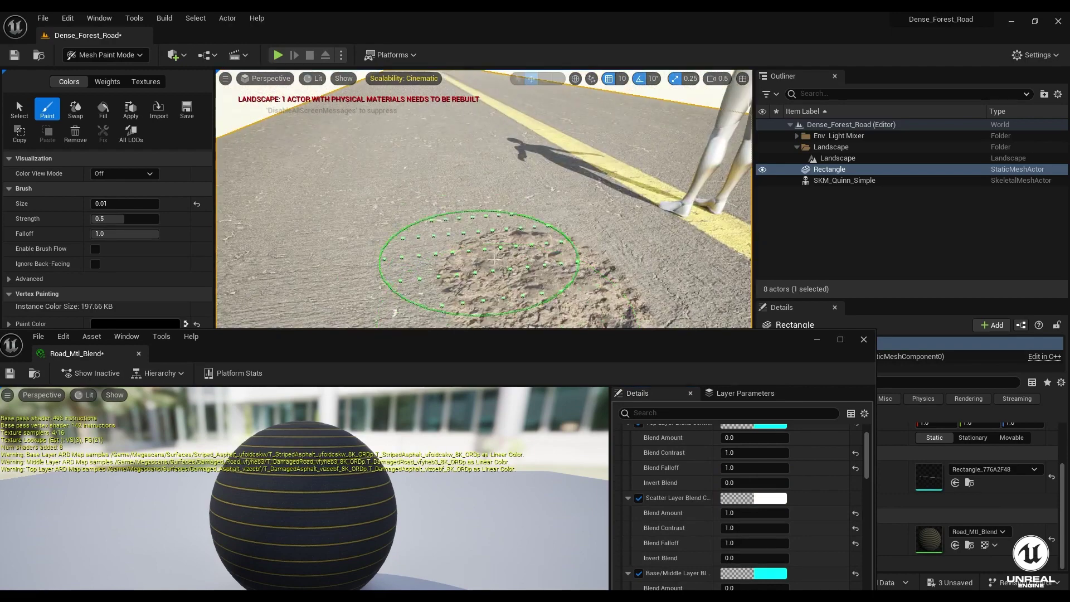
Step: Remove the painted dirt patch from the road beside the mannequin and put the material window away
left_click_drag(429, 310, 667, 285)
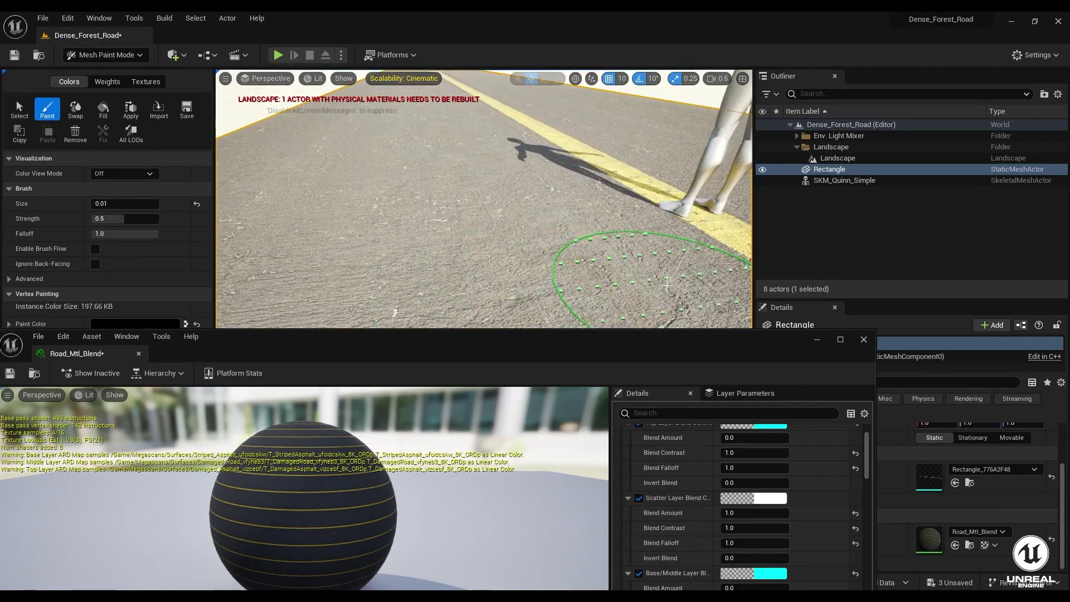
left_click(817, 340)
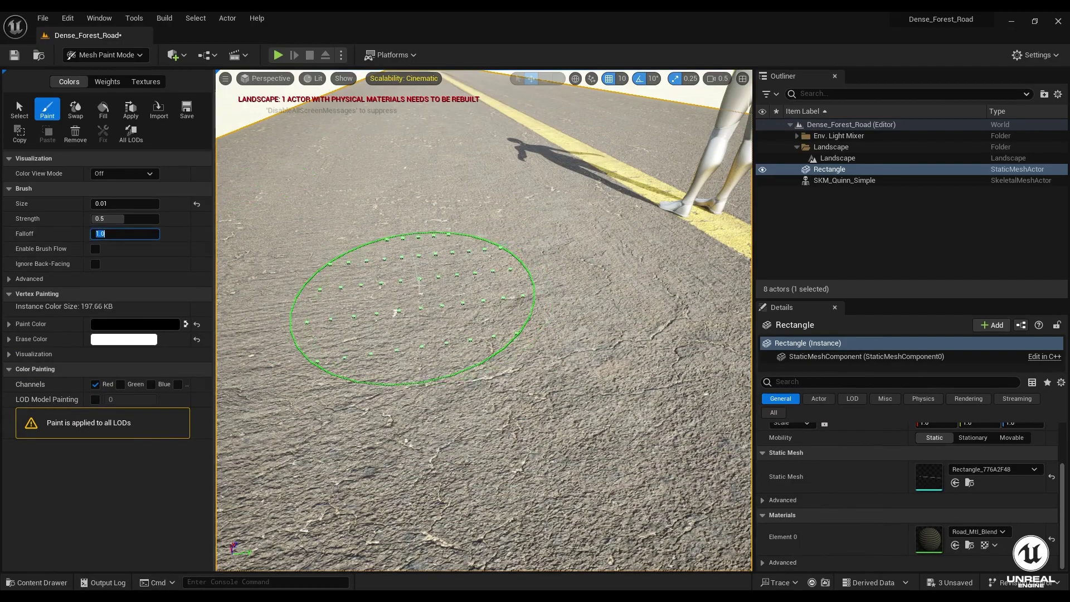
Step: Paint a round test patch of the damaged layer on the road, inspect it up close and undo it
left_click_drag(421, 293, 406, 248)
key("w")
right_click_drag(469, 245, 424, 231)
scroll(557, 252, "down", 3)
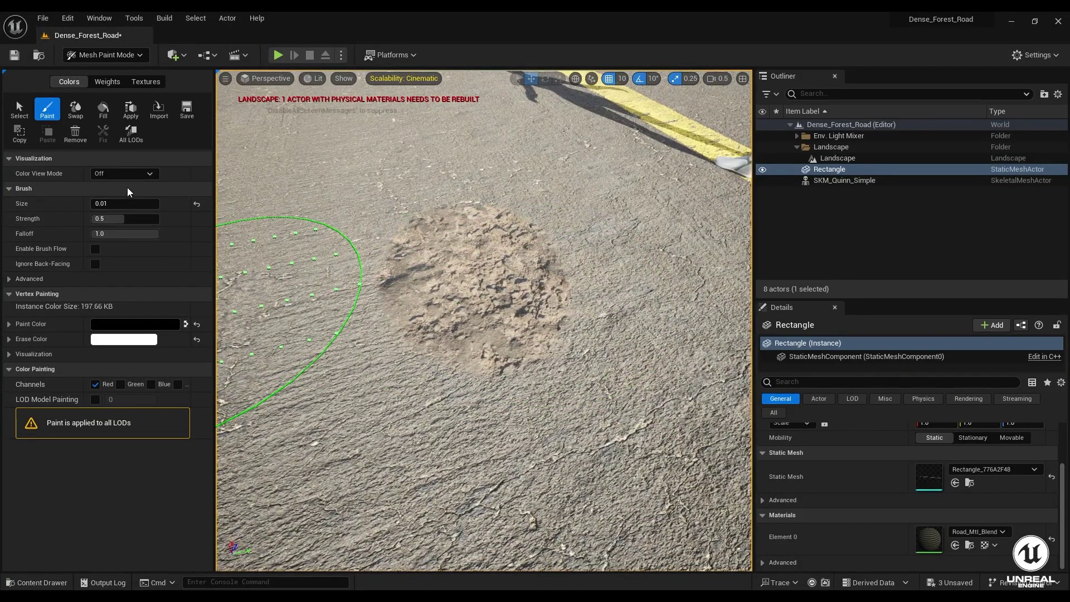
key("ctrl+z")
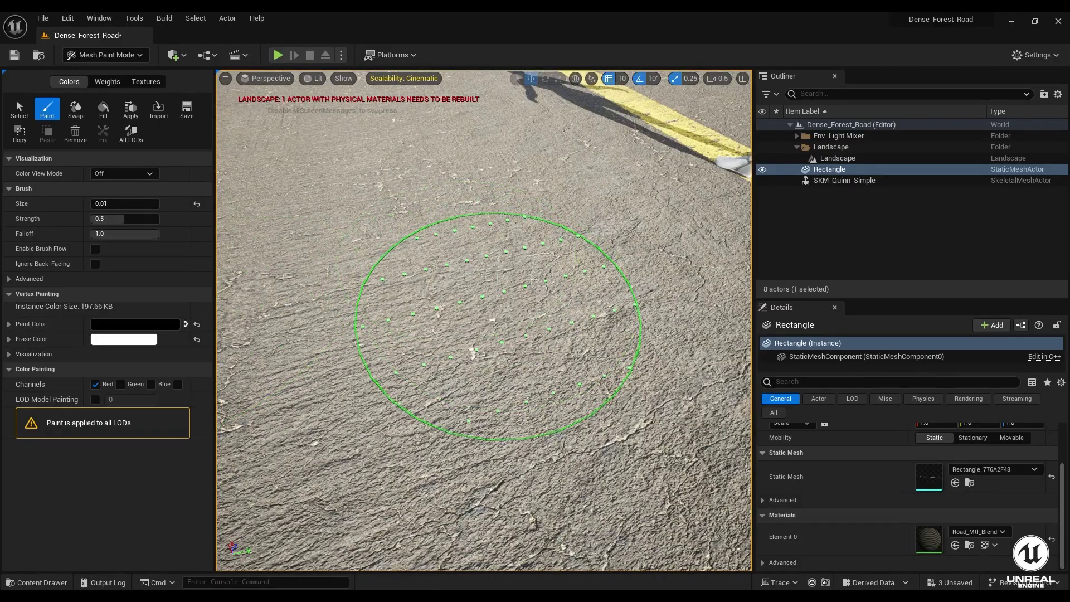
Step: Bring up the Middle Layer settings of the Road_Mtl_Blend material while keeping the road around the mannequin in view
mouse_move(531, 319)
right_mouse_down()
mouse_move(660, 262)
mouse_move(533, 274)
right_mouse_up()
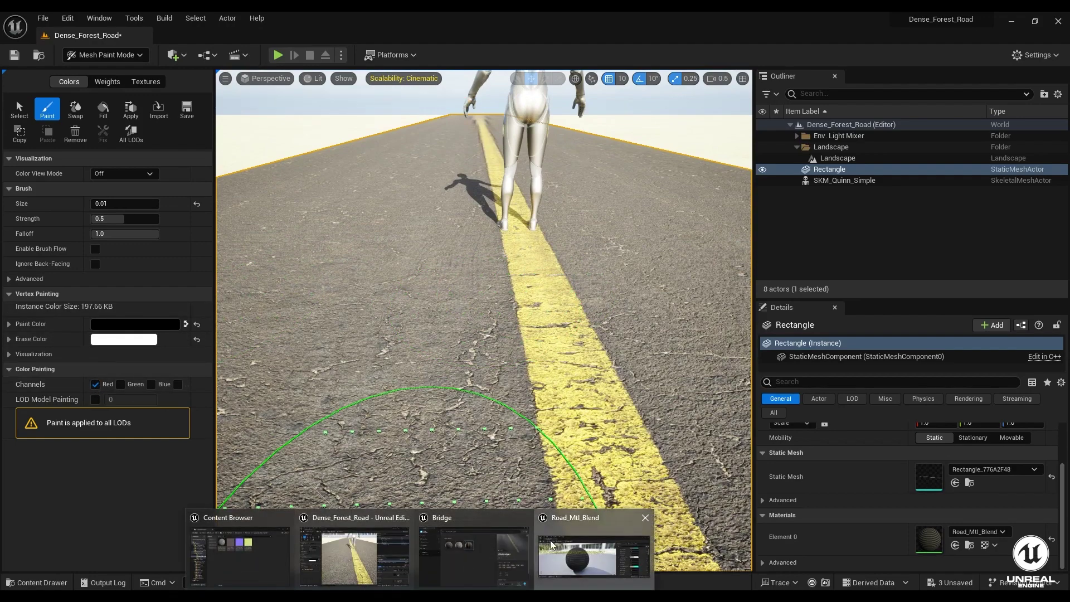
left_click(575, 546)
left_click_drag(557, 350, 531, 238)
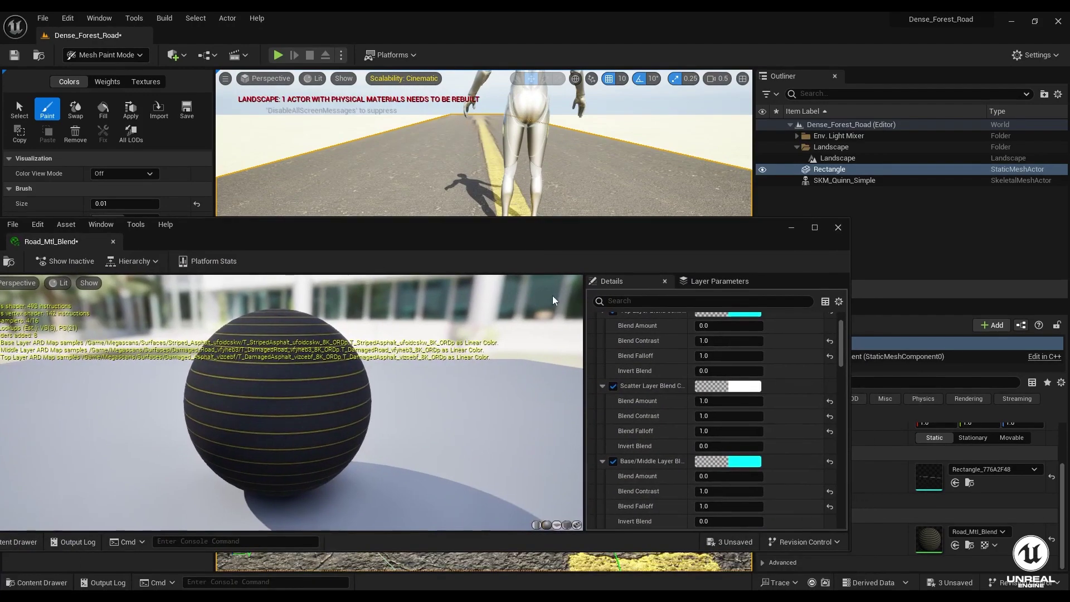
scroll(660, 416, "down", 10)
scroll(654, 419, "down", 10)
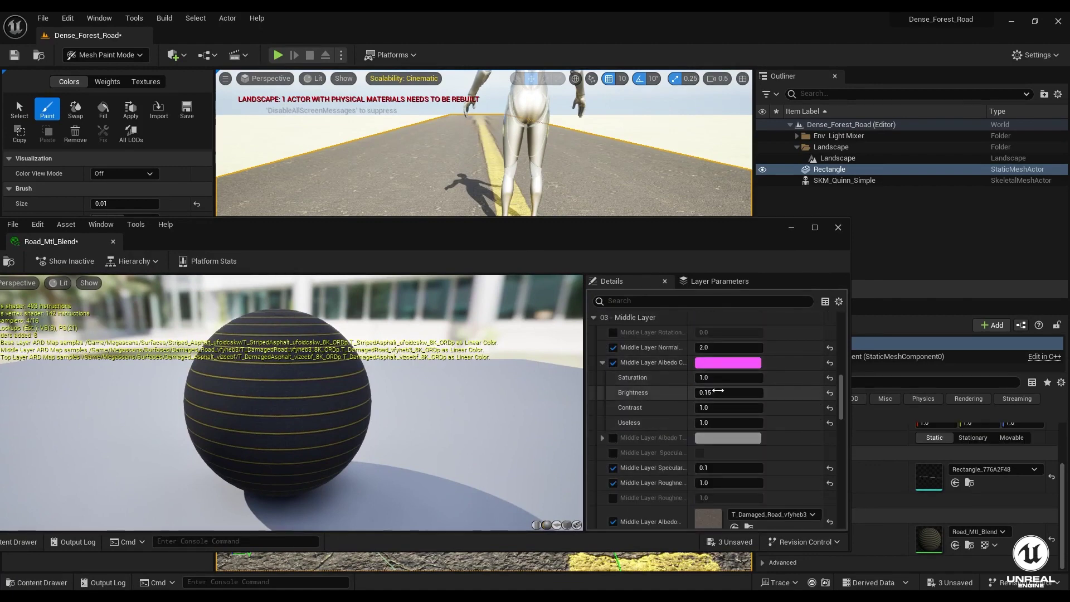
left_click_drag(435, 240, 412, 334)
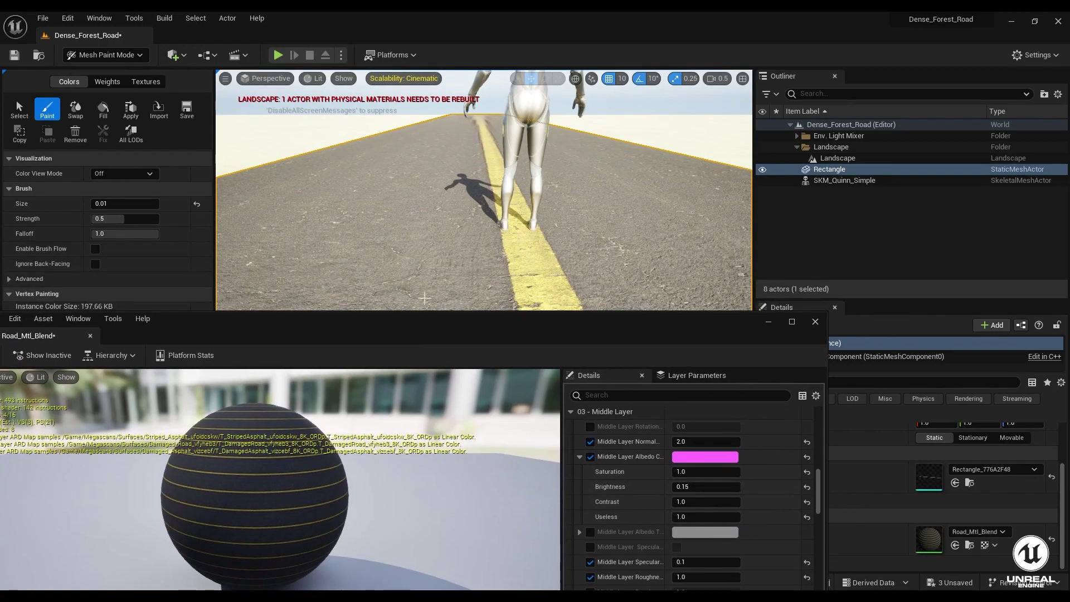
Step: Paint a damaged patch on the road beside the mannequin and set the Middle Layer albedo Saturation to 0.3
left_click_drag(424, 264, 419, 267)
mouse_move(419, 267)
right_mouse_down()
mouse_move(461, 190)
mouse_move(462, 226)
right_mouse_up()
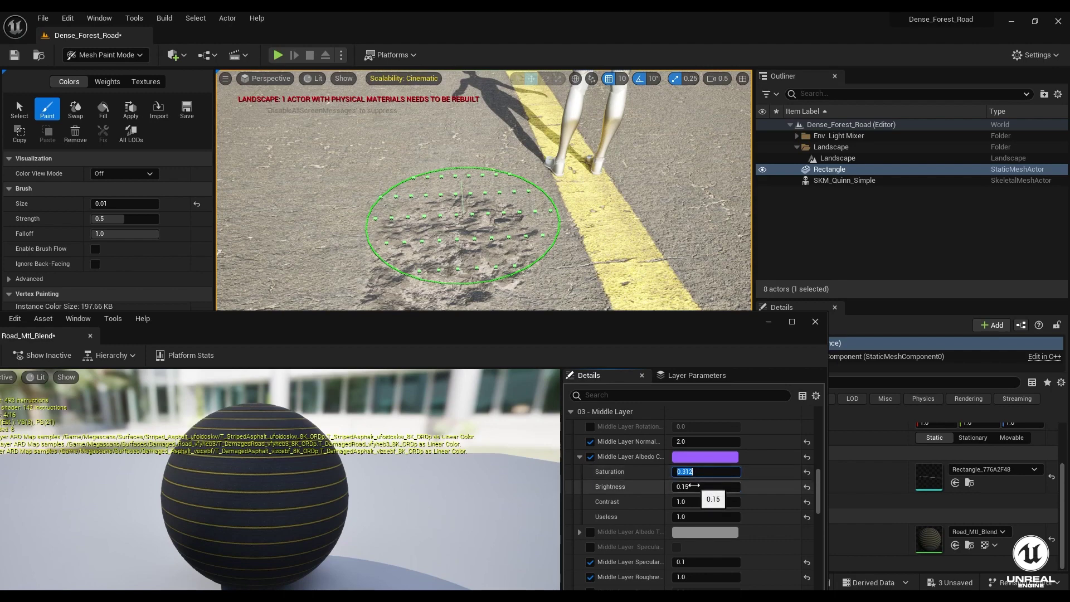
Step: Try a Middle Layer tiling of 30 in both X and Y on the painted patch
scroll(650, 524, "down", 8)
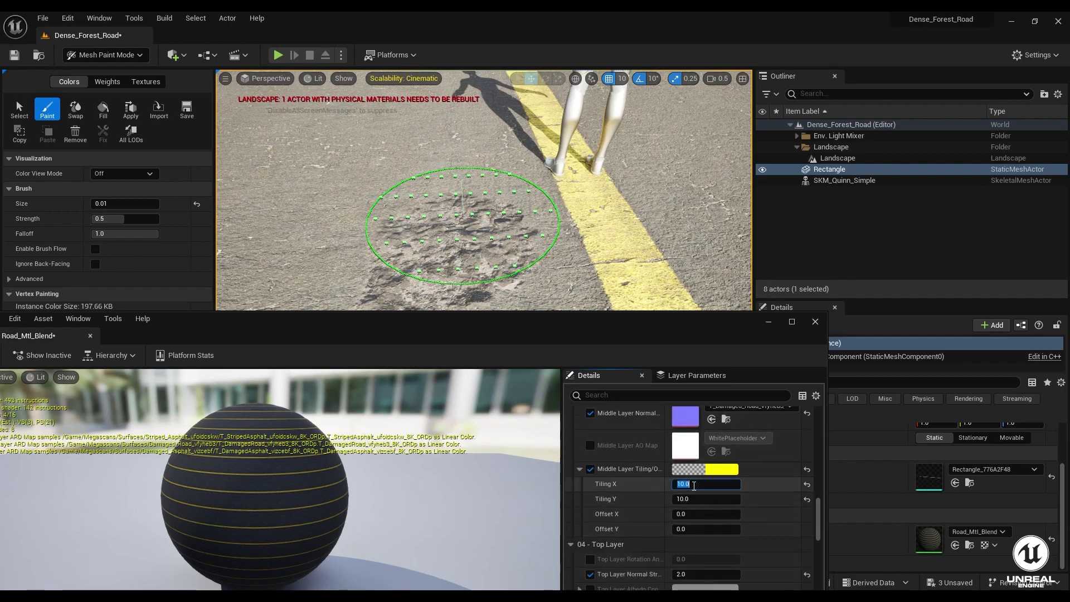
left_click(694, 485)
type("30")
left_click(701, 499)
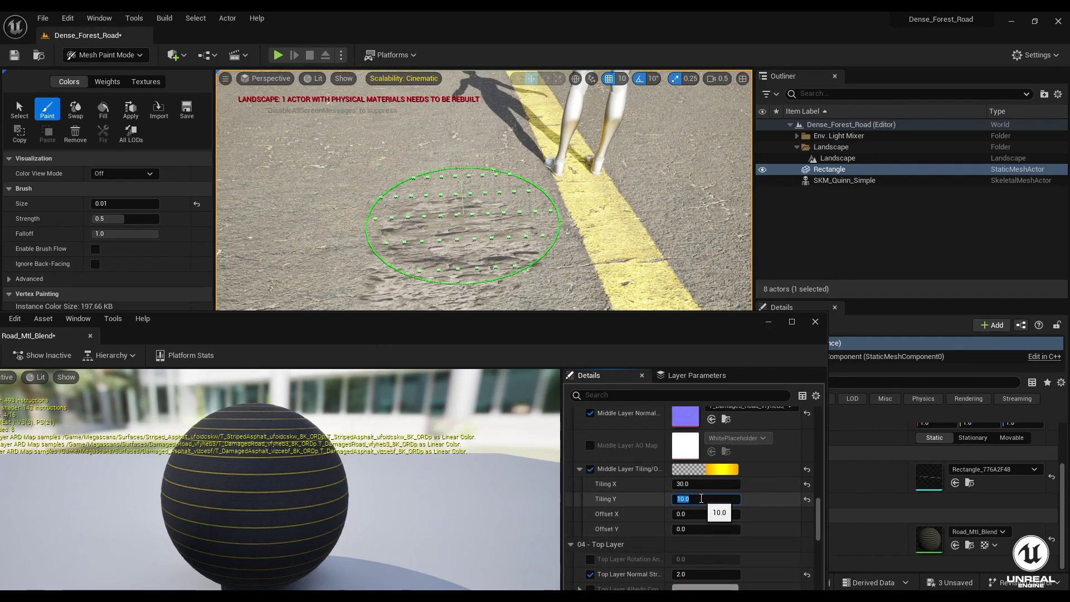
type("30")
key("Return")
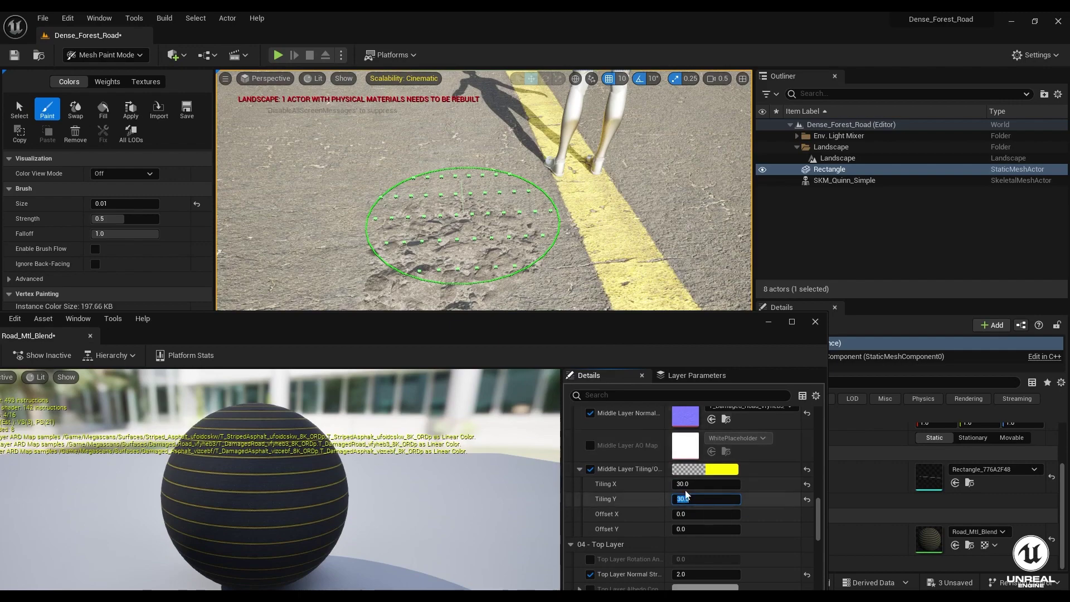
Step: Set the Middle Layer Tiling X and Tiling Y to 50 and inspect the painted patch up close
type("50")
left_click(694, 498)
key("Return")
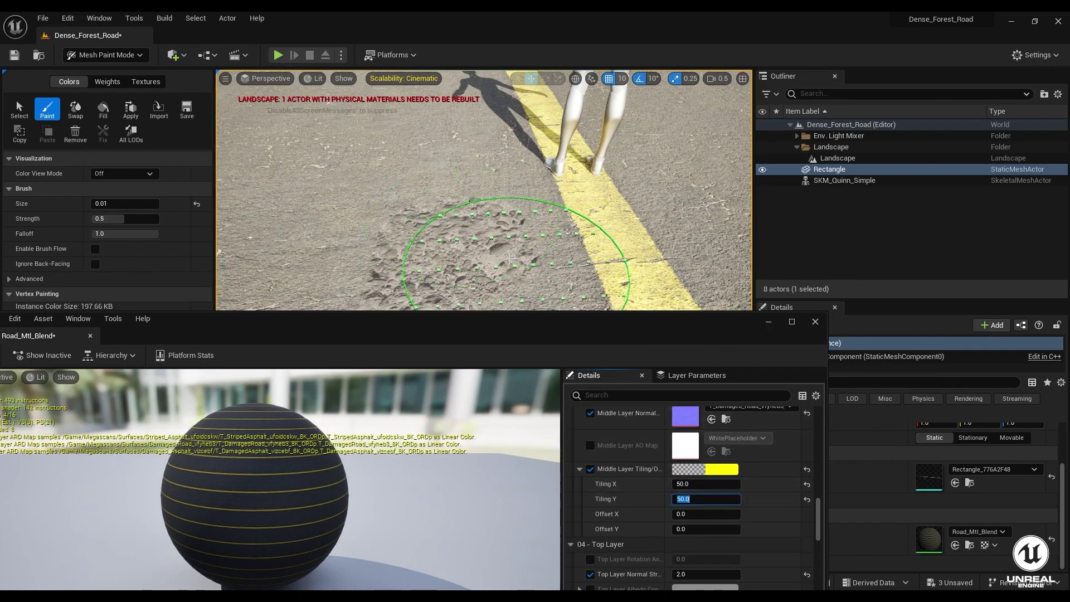
right_click_drag(517, 262, 589, 210)
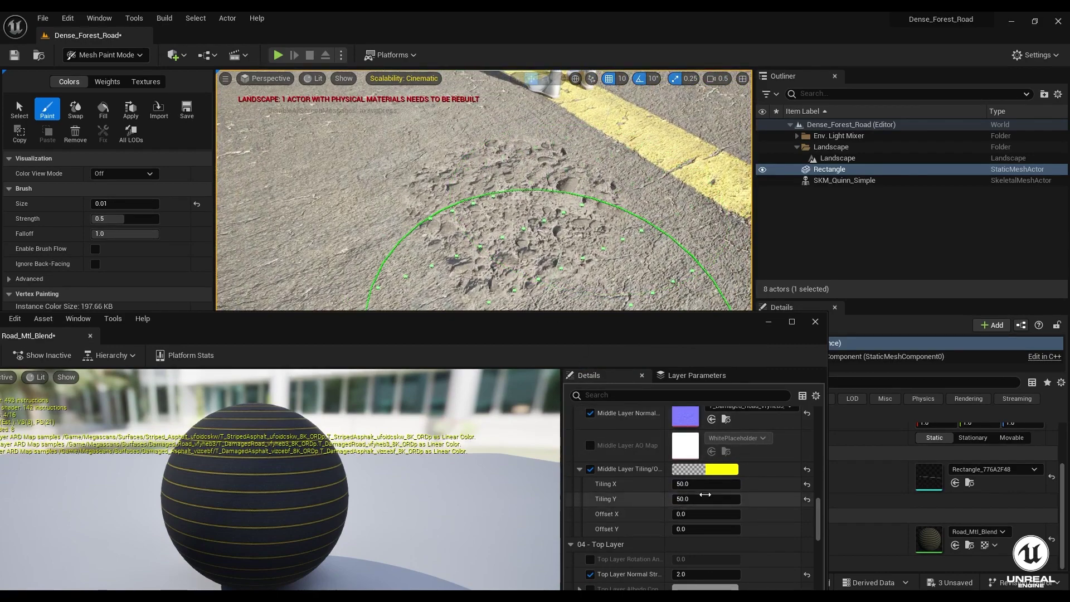
right_click_drag(497, 246, 516, 261)
Step: Set the Middle Layer normal strength to 5.0
scroll(627, 498, "up", 1)
scroll(626, 497, "up", 5)
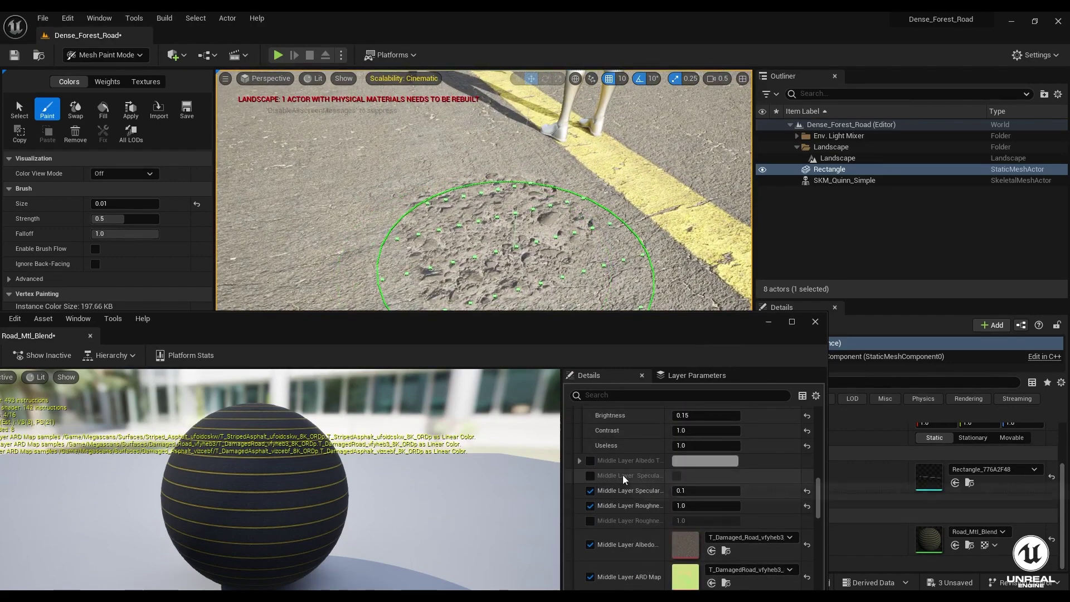
scroll(623, 475, "up", 3)
left_click(688, 478)
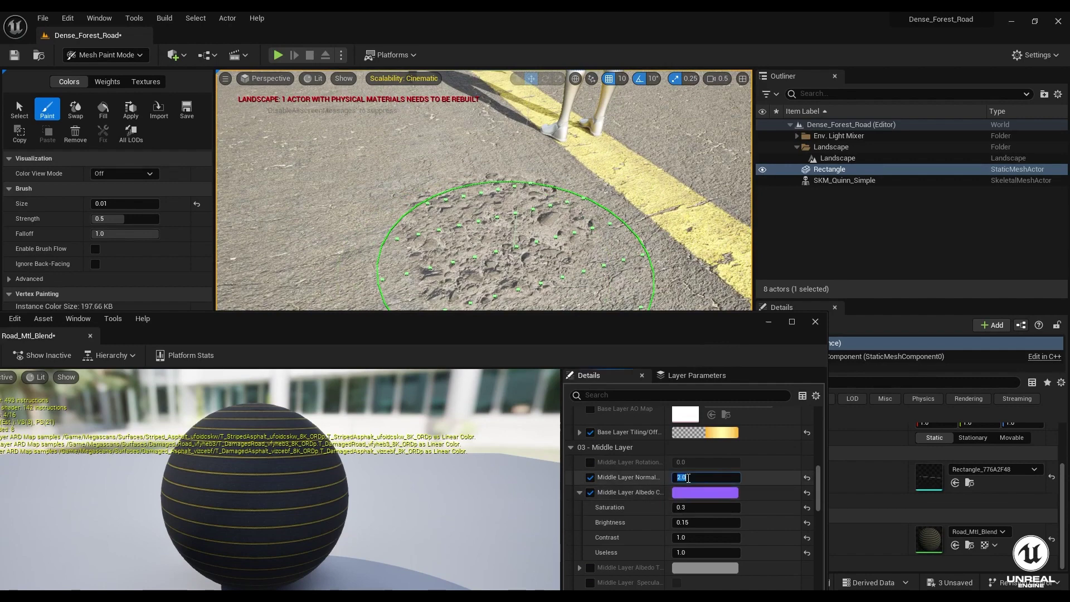
type("5")
key("Return")
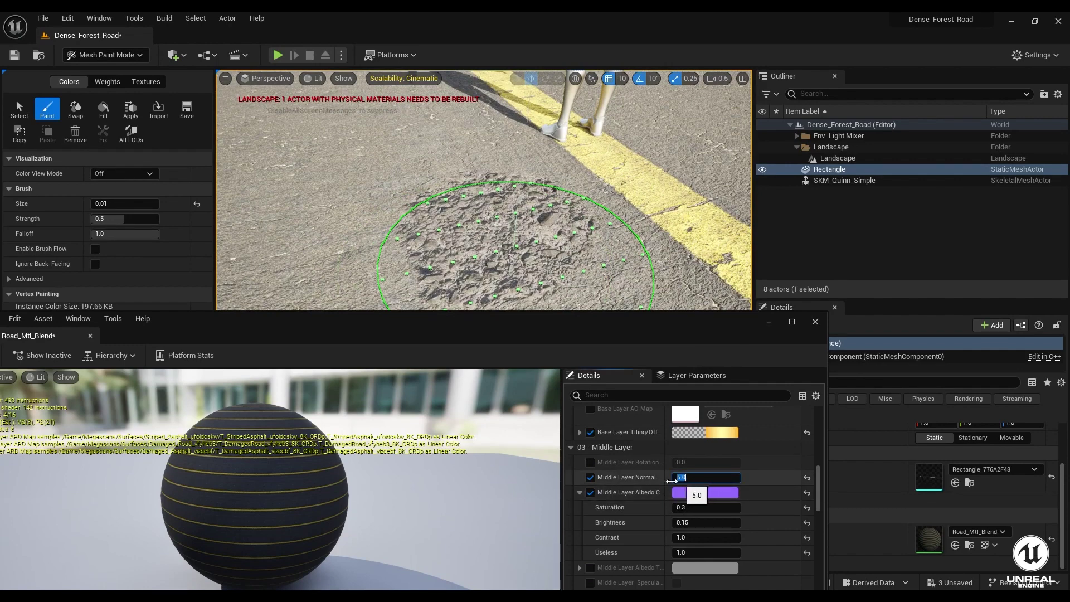
Step: Look through the Middle Layer, Base Layer and Blend Controls parameters, including the Base Layer albedo controls
scroll(655, 479, "down", 5)
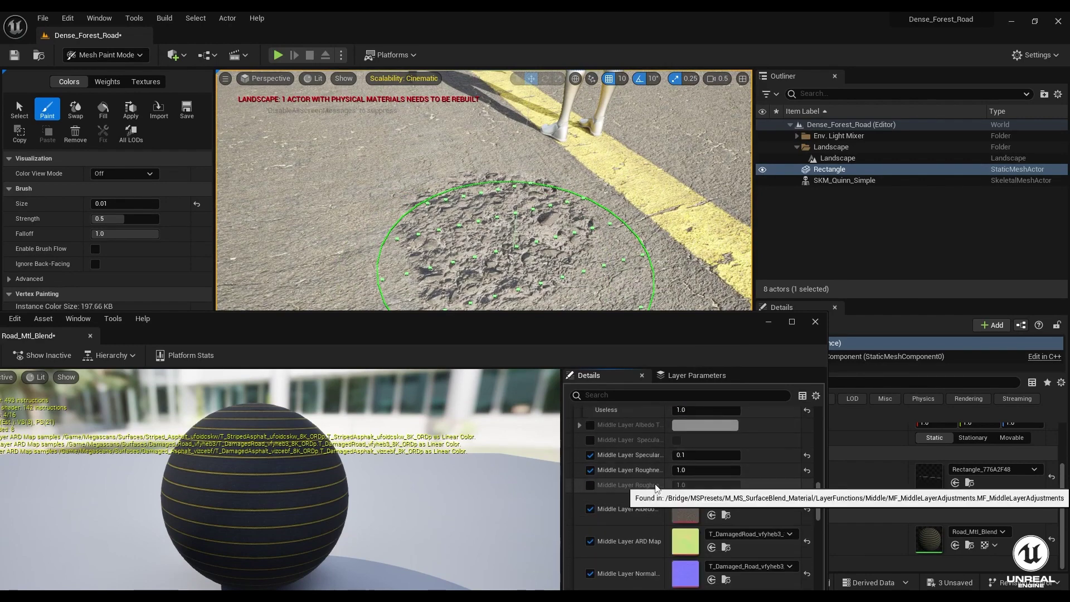
scroll(655, 488, "up", 4)
scroll(645, 485, "up", 6)
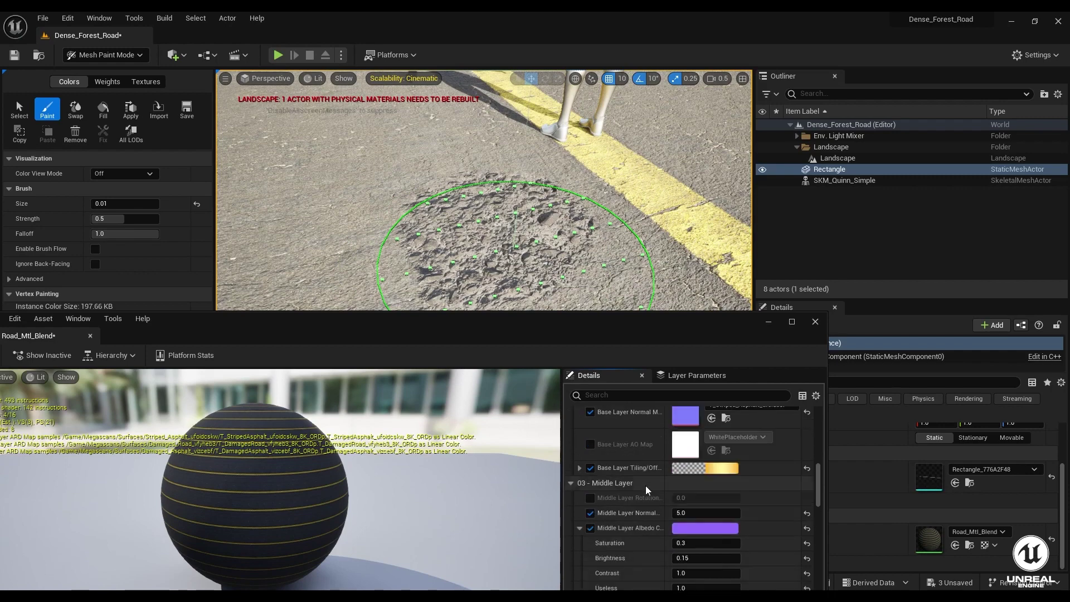
scroll(640, 486, "up", 2)
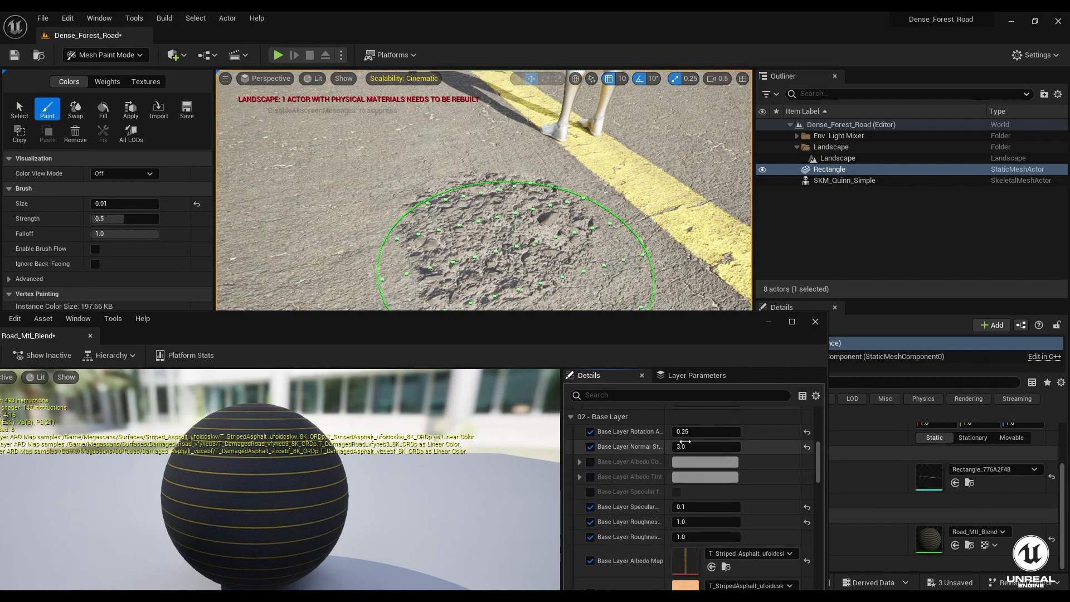
scroll(621, 471, "down", 1)
left_click(579, 427)
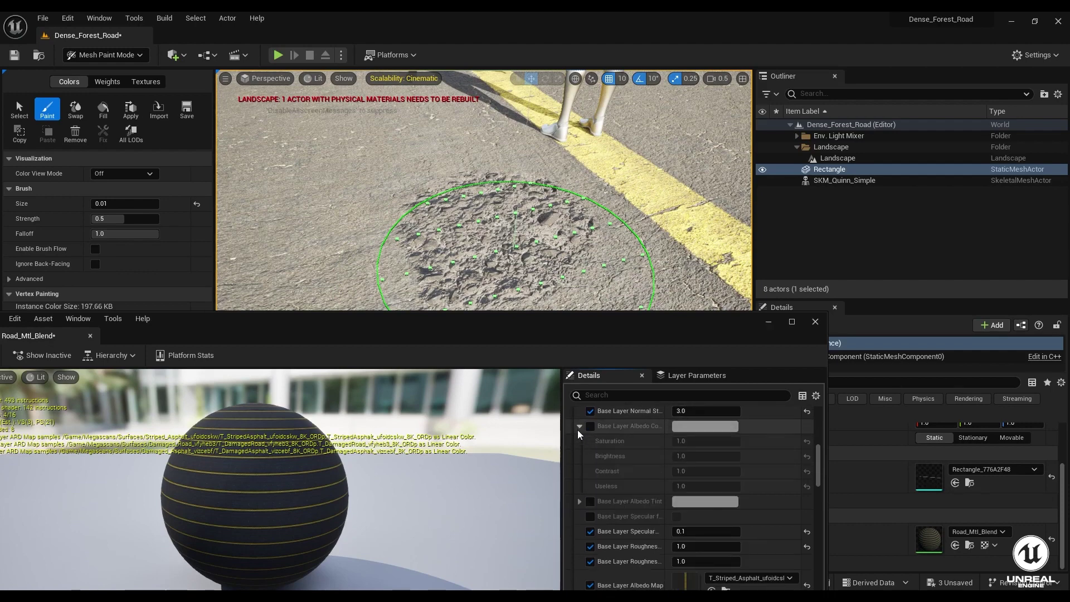
left_click(579, 427)
scroll(605, 479, "up", 3)
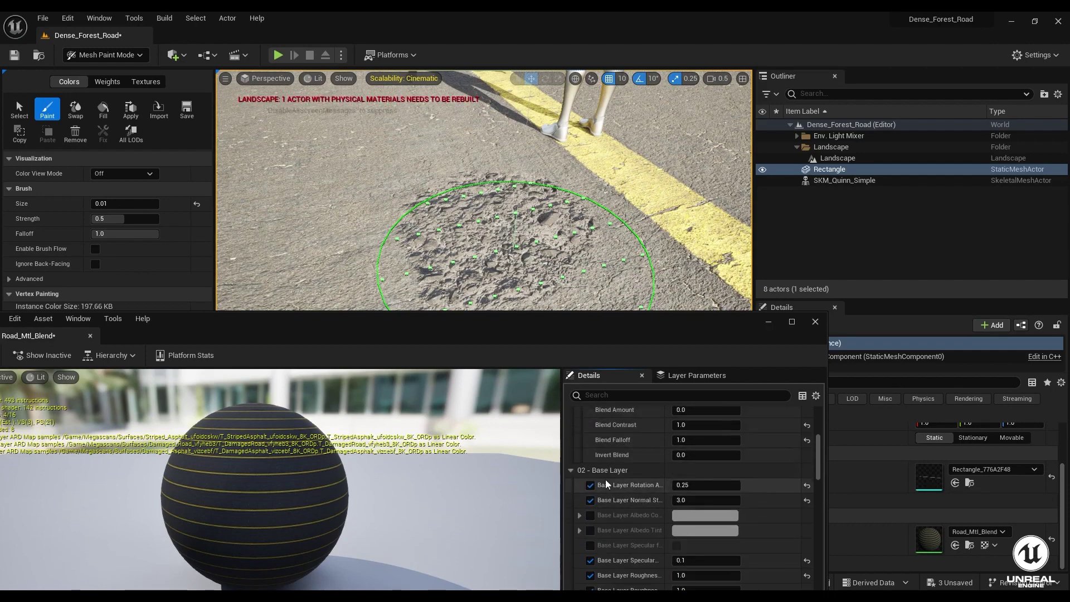
scroll(605, 479, "up", 4)
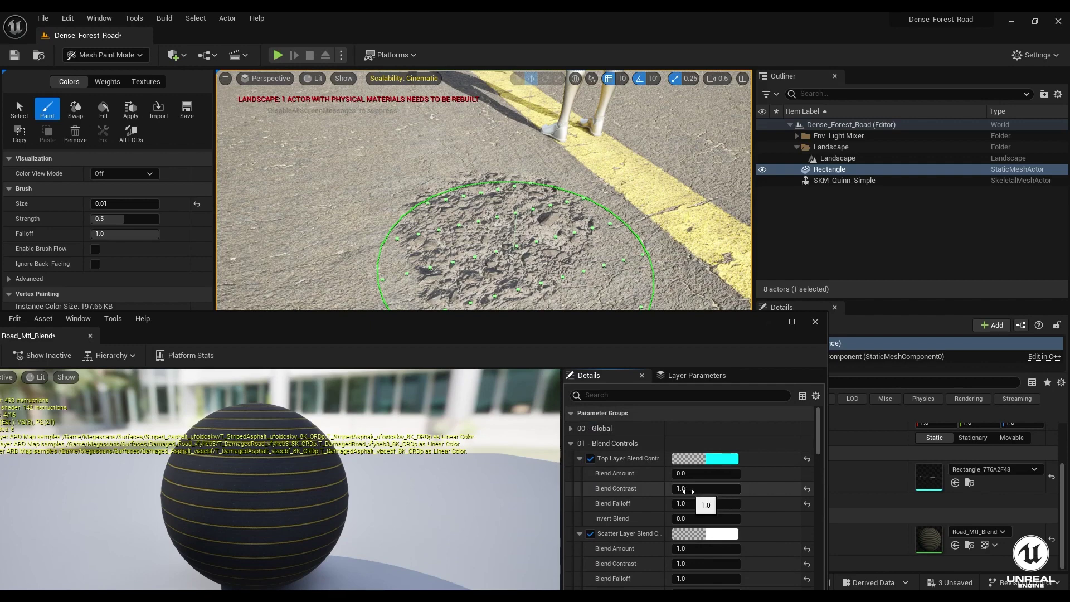
Step: Try raising the Scatter Layer Blend Amount, the second time to about 73, and undo both changes
scroll(688, 491, "down", 1)
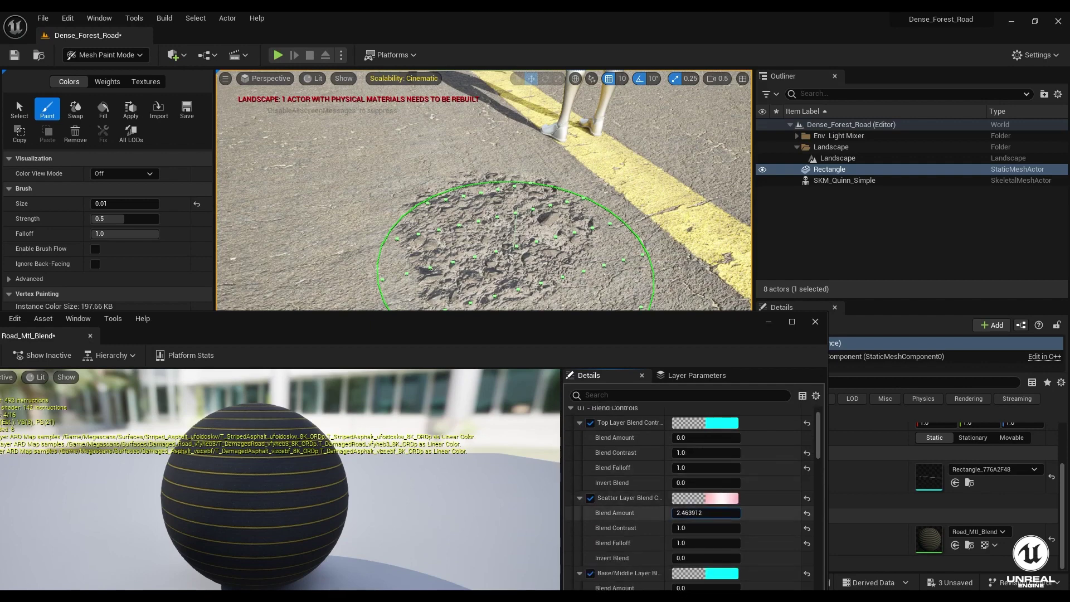
left_click_drag(706, 513, 742, 513)
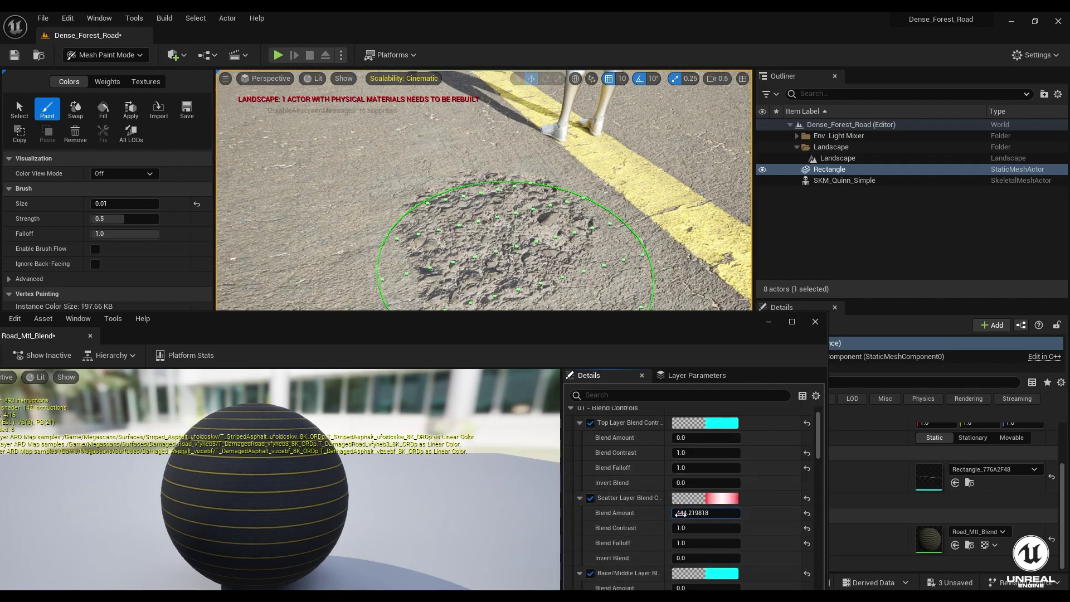
key("ctrl+z")
scroll(679, 545, "down", 1)
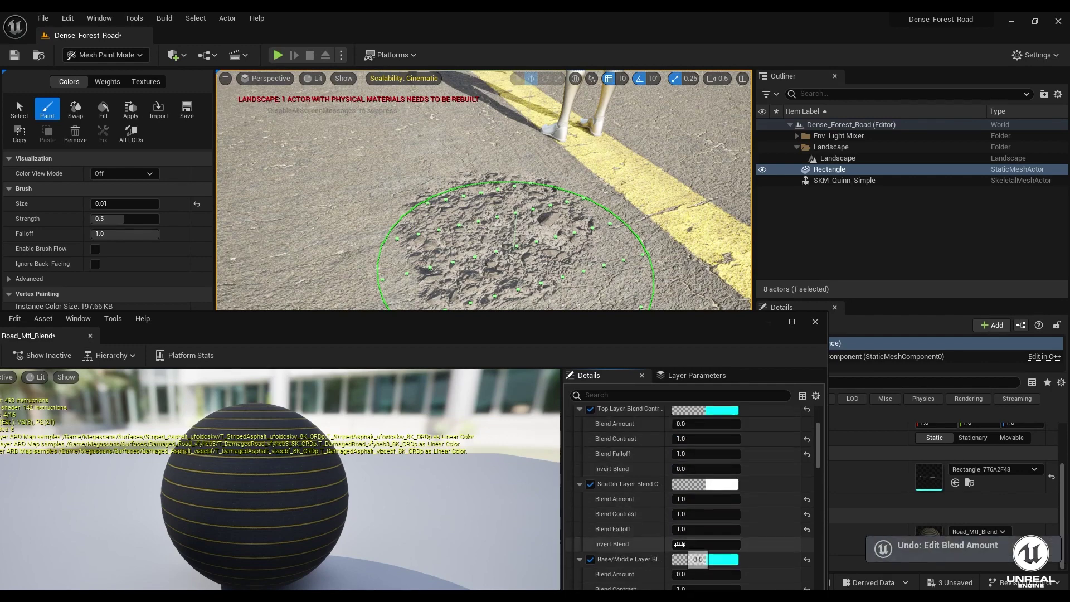
left_click_drag(706, 499, 752, 499)
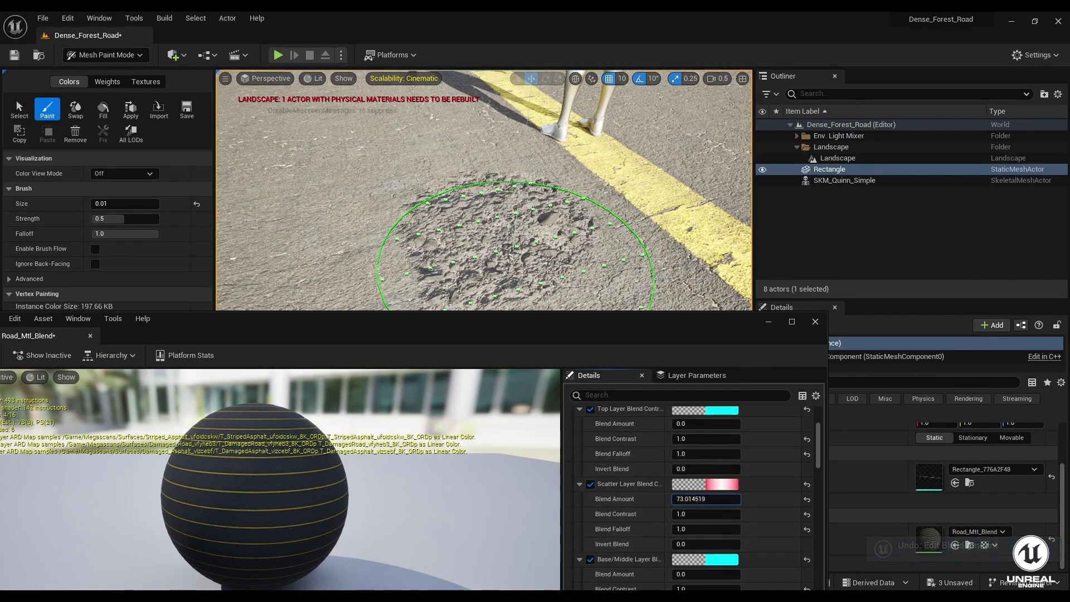
key("ctrl+z")
Step: Try Base/Middle Layer Blend Amounts of about -24.87, -5.11 and 15.55, and inspect the painted patch and the surrounding road
scroll(684, 487, "down", 2)
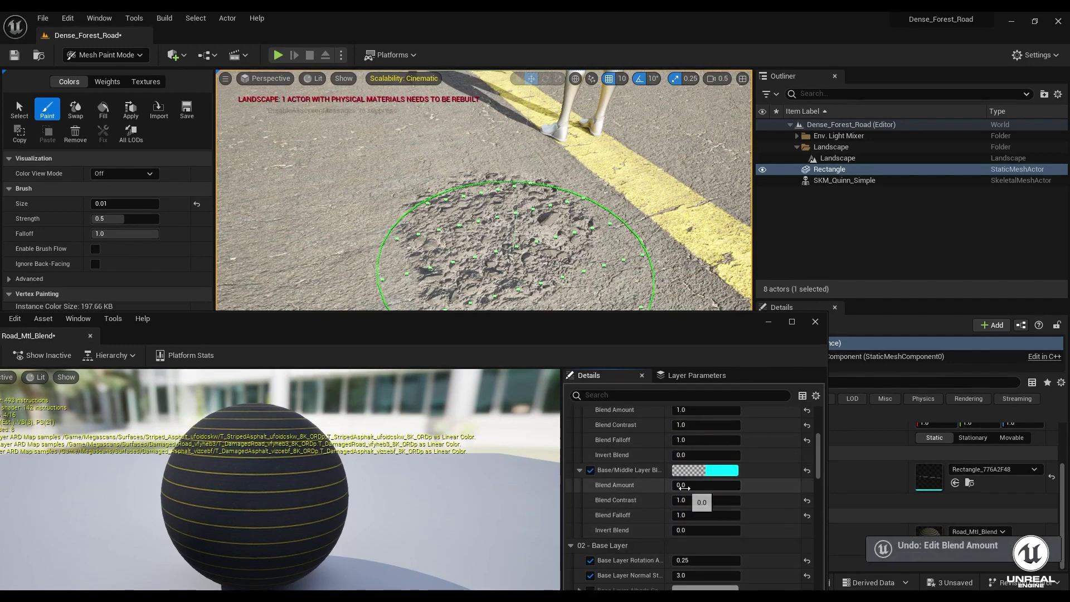
mouse_move(684, 488)
left_mouse_down()
mouse_move(693, 488)
mouse_move(669, 487)
left_mouse_up()
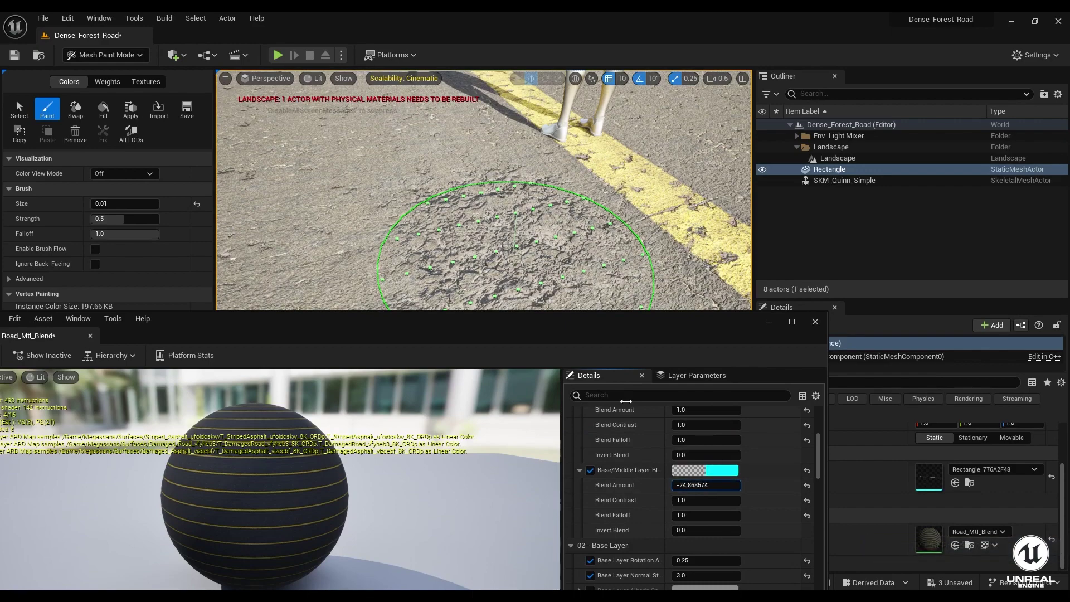
mouse_move(329, 193)
right_mouse_down()
mouse_move(594, 221)
mouse_move(638, 141)
mouse_move(324, 140)
mouse_move(279, 152)
mouse_move(305, 174)
mouse_move(251, 123)
mouse_move(585, 296)
mouse_move(496, 295)
mouse_move(535, 306)
mouse_move(563, 279)
mouse_move(523, 262)
right_mouse_up()
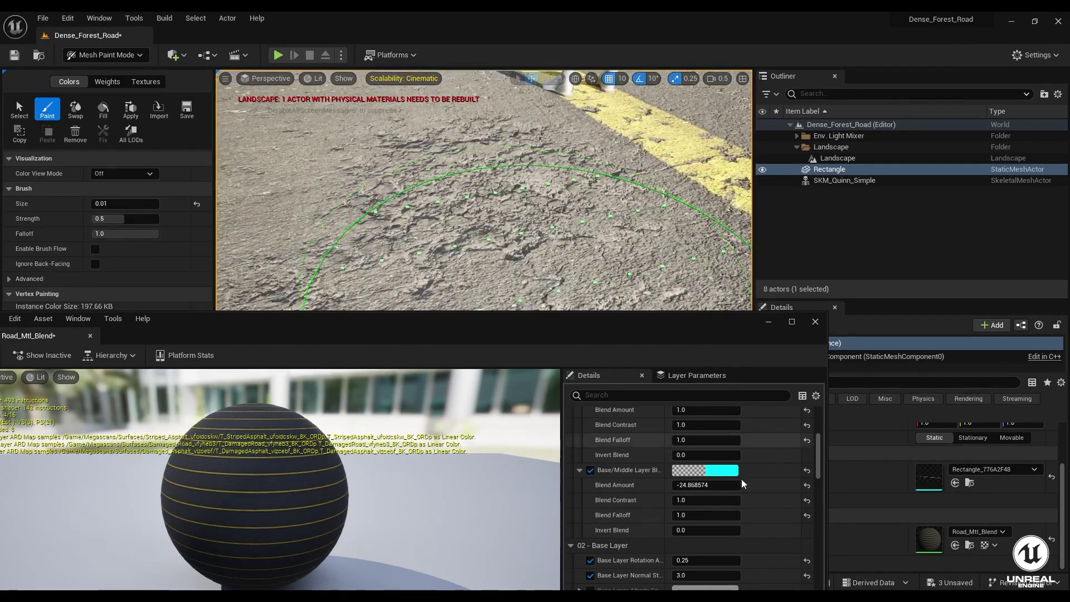
left_click_drag(705, 484, 725, 485)
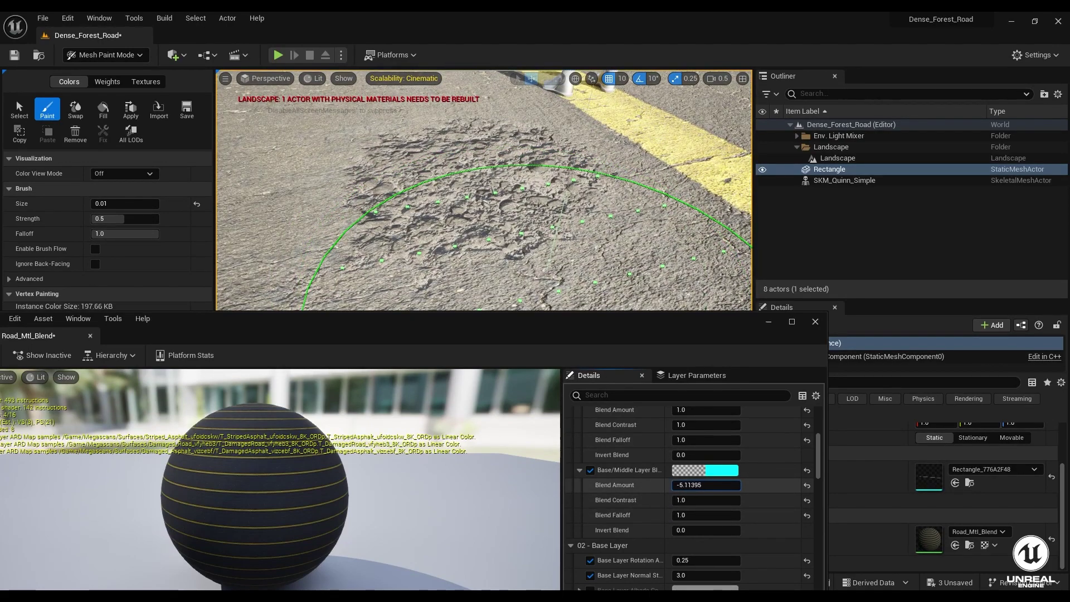
left_click_drag(705, 485, 719, 484)
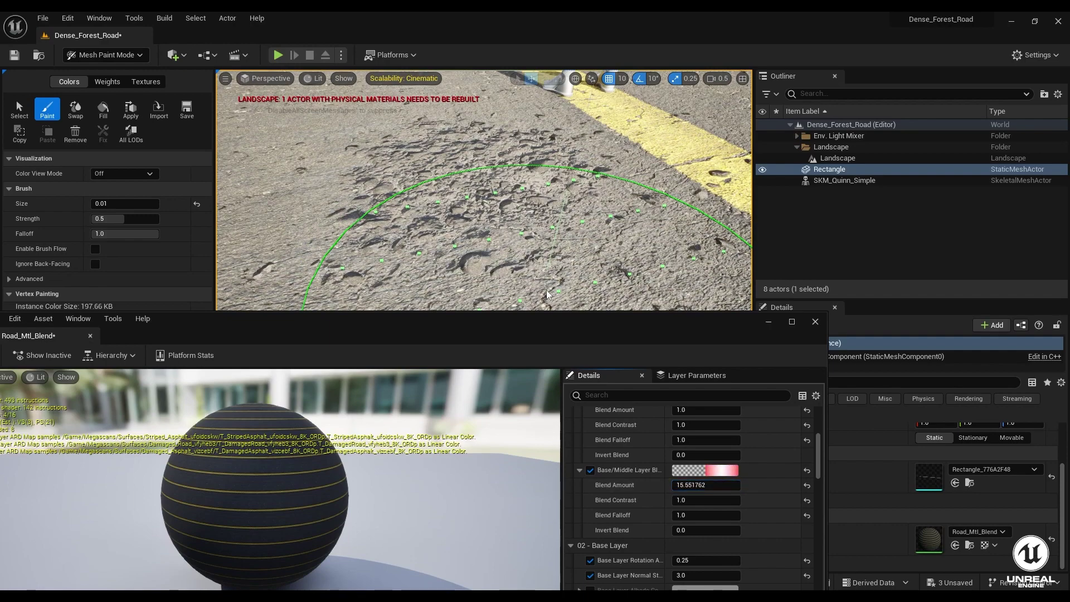
mouse_move(643, 287)
right_mouse_down()
mouse_move(490, 253)
mouse_move(490, 287)
mouse_move(535, 239)
right_mouse_up()
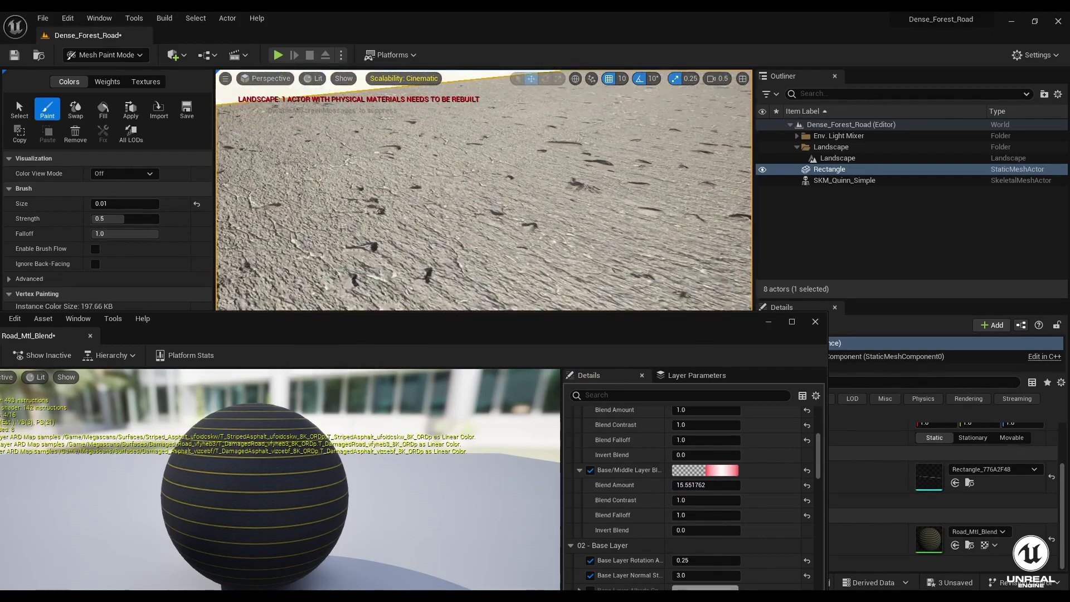
right_click_drag(605, 240, 602, 234)
Step: Set the Base/Middle Layer Blend Amount to 10.0 and inspect the painted patch
left_click(705, 485)
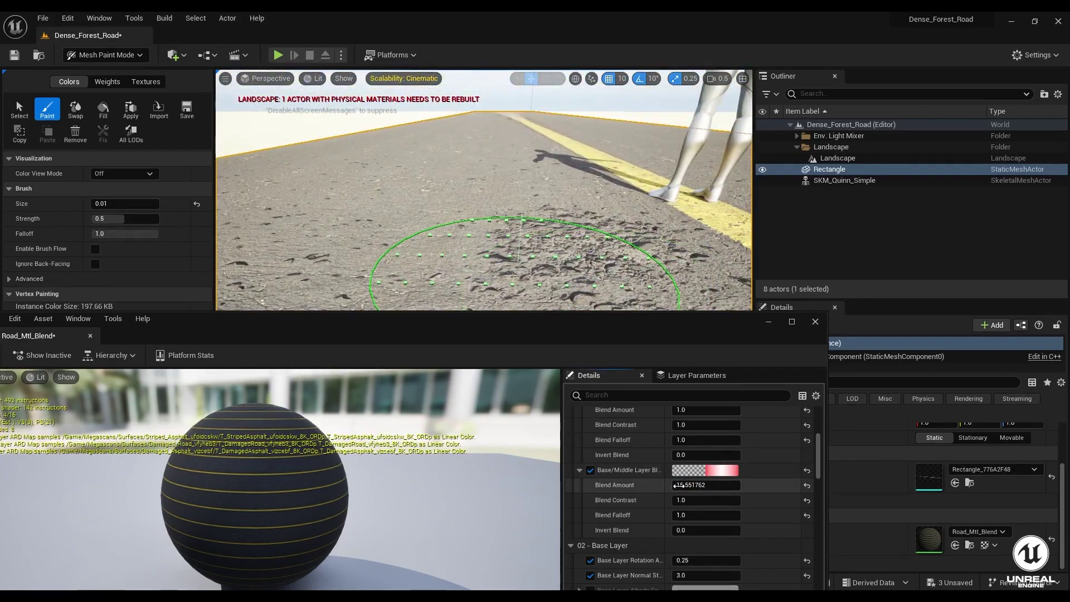
type("10")
key("Return")
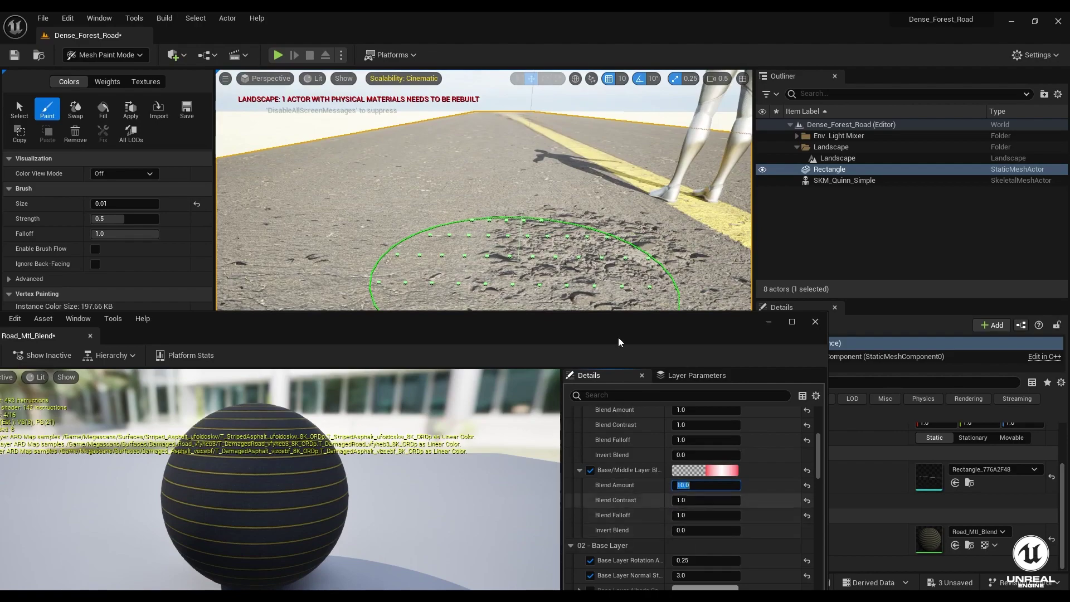
right_click_drag(505, 248, 504, 295)
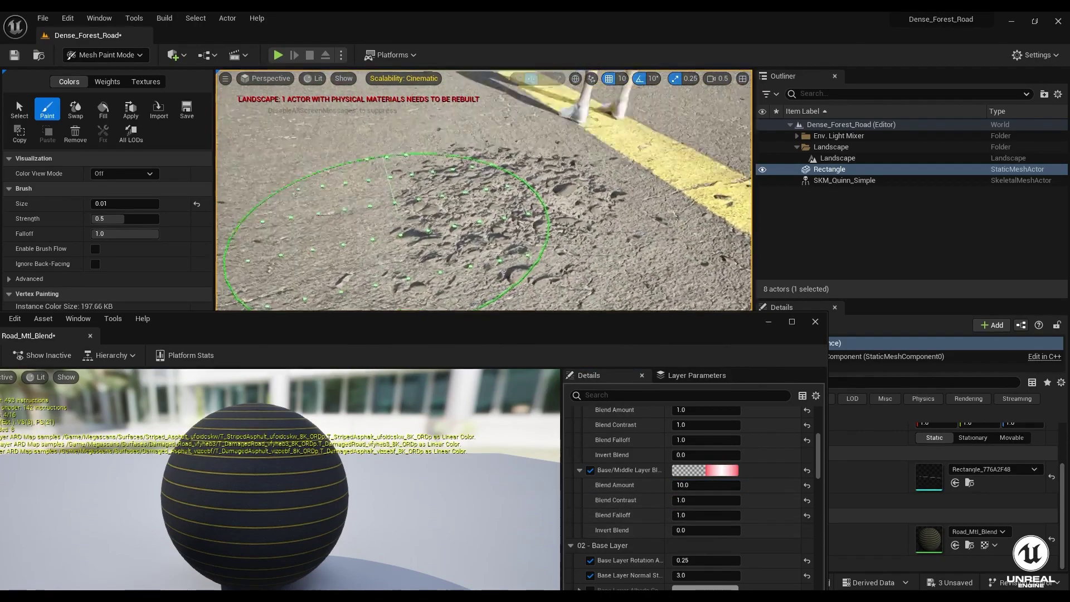
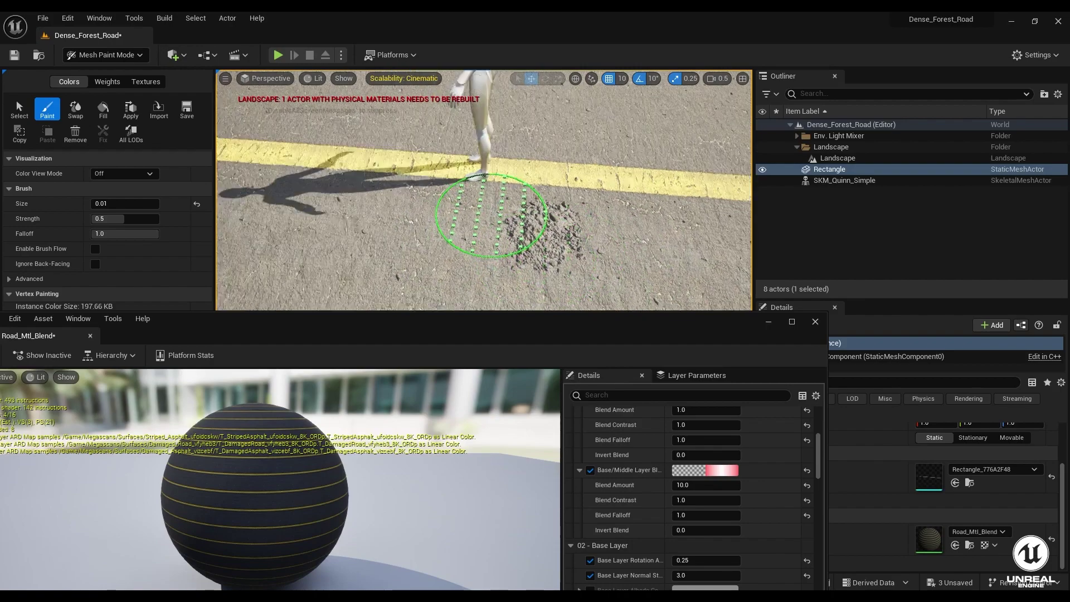
Step: Paint a small damaged patch beside the yellow stripe near the end edge of the road
key("f")
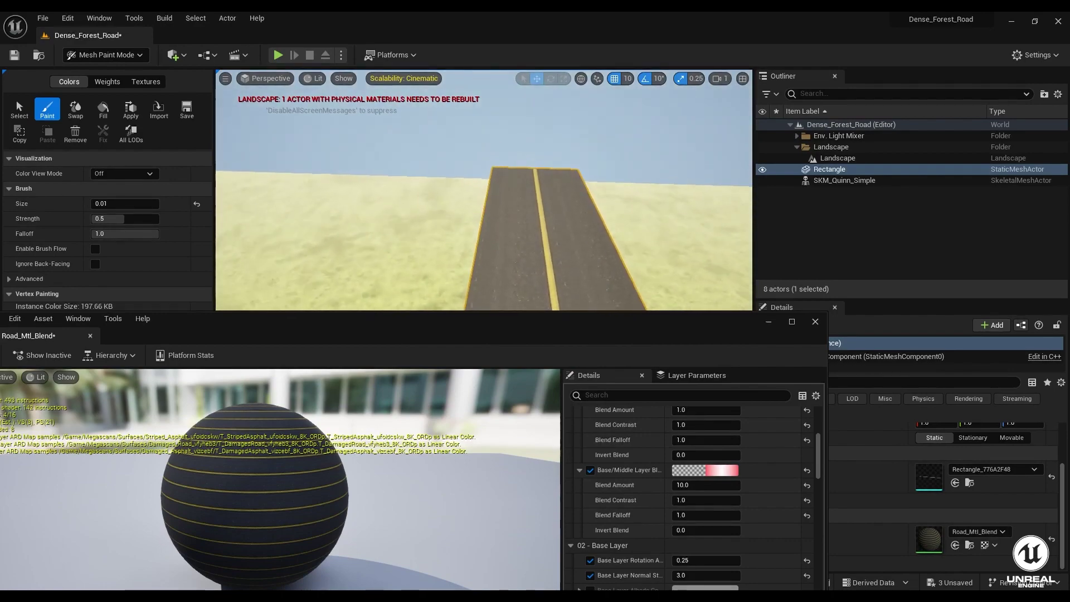
mouse_move(484, 189)
right_mouse_down()
mouse_move(484, 122)
mouse_move(484, 161)
mouse_move(502, 173)
mouse_move(423, 189)
mouse_move(502, 223)
mouse_move(468, 184)
right_mouse_up()
scroll(483, 189, "down", 1)
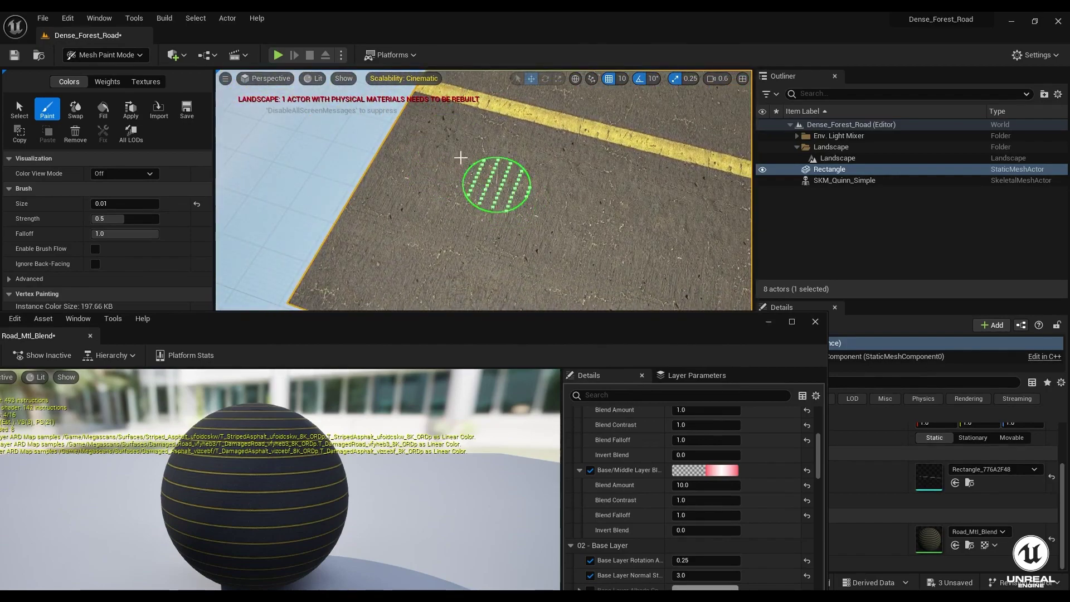
mouse_move(521, 210)
right_mouse_down()
mouse_move(494, 257)
mouse_move(526, 151)
mouse_move(461, 179)
right_mouse_up()
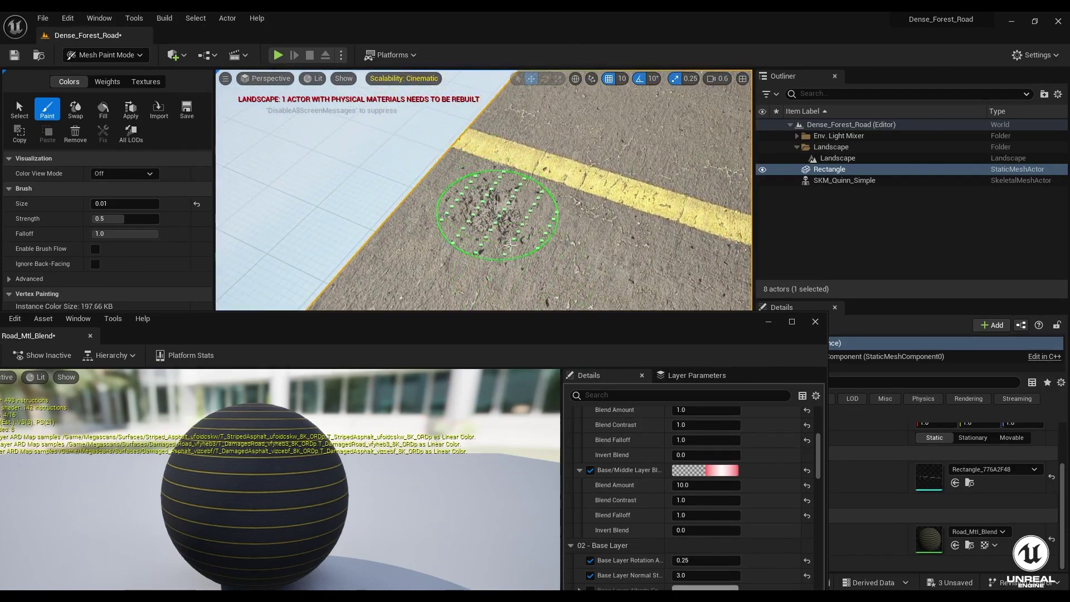
mouse_move(573, 234)
left_mouse_down("alt")
mouse_move(549, 186)
mouse_move(693, 239)
mouse_move(557, 158)
mouse_move(487, 174)
mouse_move(573, 172)
mouse_move(440, 262)
left_mouse_up("alt")
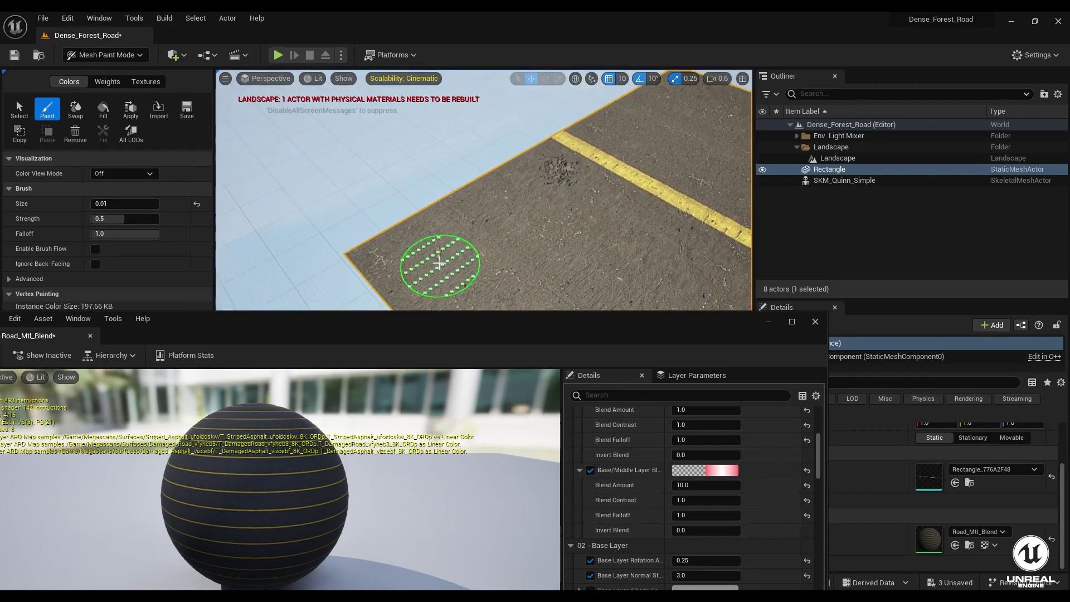
Step: Paint scattered damaged-asphalt patches on the road mesh near its starting end, on both lanes and across the yellow line
mouse_move(543, 243)
left_mouse_down("alt")
mouse_move(509, 211)
mouse_move(513, 239)
mouse_move(414, 170)
left_mouse_up("alt")
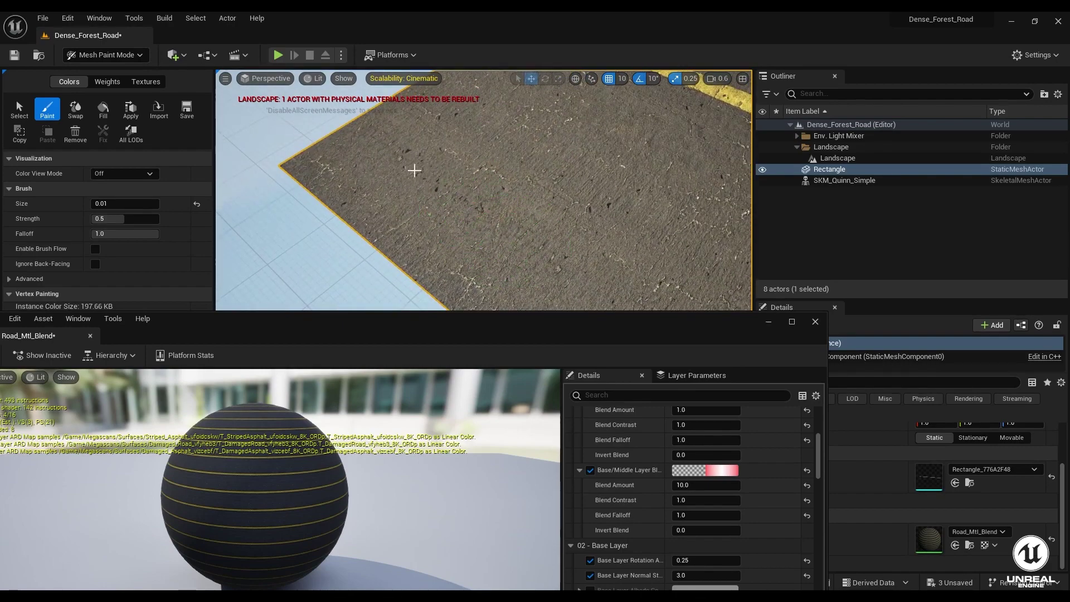
mouse_move(532, 223)
left_mouse_down("alt")
mouse_move(404, 305)
mouse_move(334, 301)
mouse_move(536, 177)
left_mouse_up("alt")
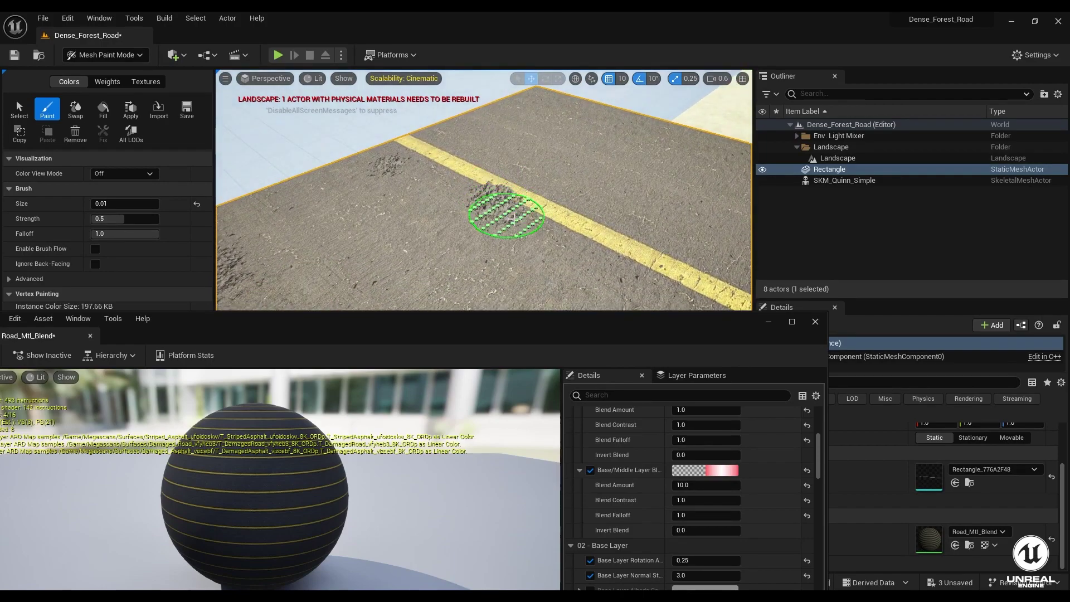
mouse_move(555, 228)
right_mouse_down()
mouse_move(530, 206)
mouse_move(585, 224)
mouse_move(611, 267)
mouse_move(611, 307)
mouse_move(632, 240)
mouse_move(535, 301)
mouse_move(407, 281)
right_mouse_up()
mouse_move(406, 267)
left_mouse_down("alt")
mouse_move(466, 290)
mouse_move(440, 178)
left_mouse_up("alt")
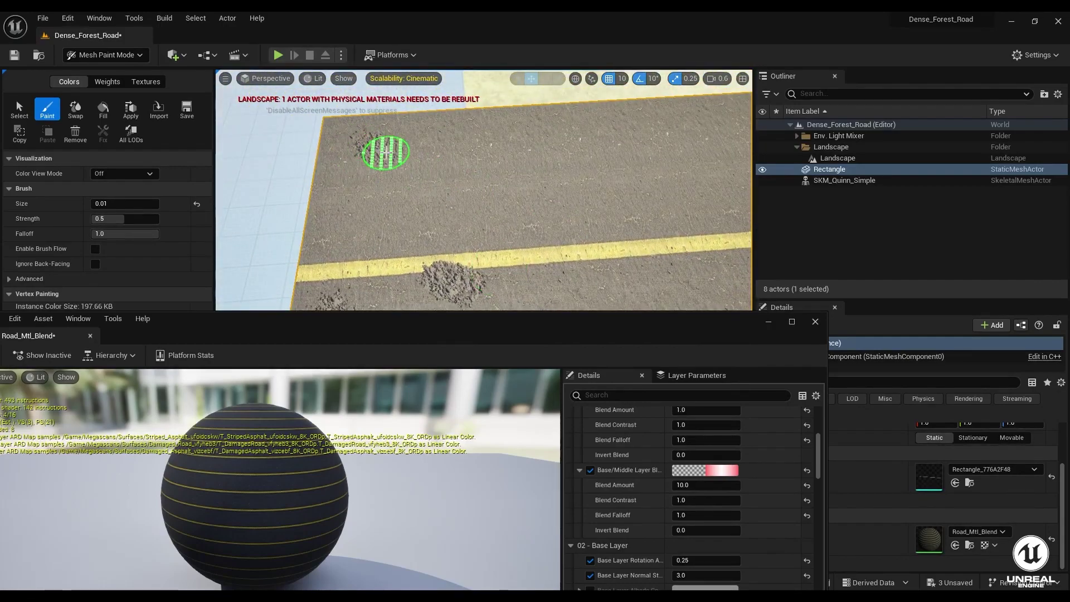
mouse_move(413, 206)
right_mouse_down()
mouse_move(446, 220)
mouse_move(382, 195)
mouse_move(416, 211)
right_mouse_up()
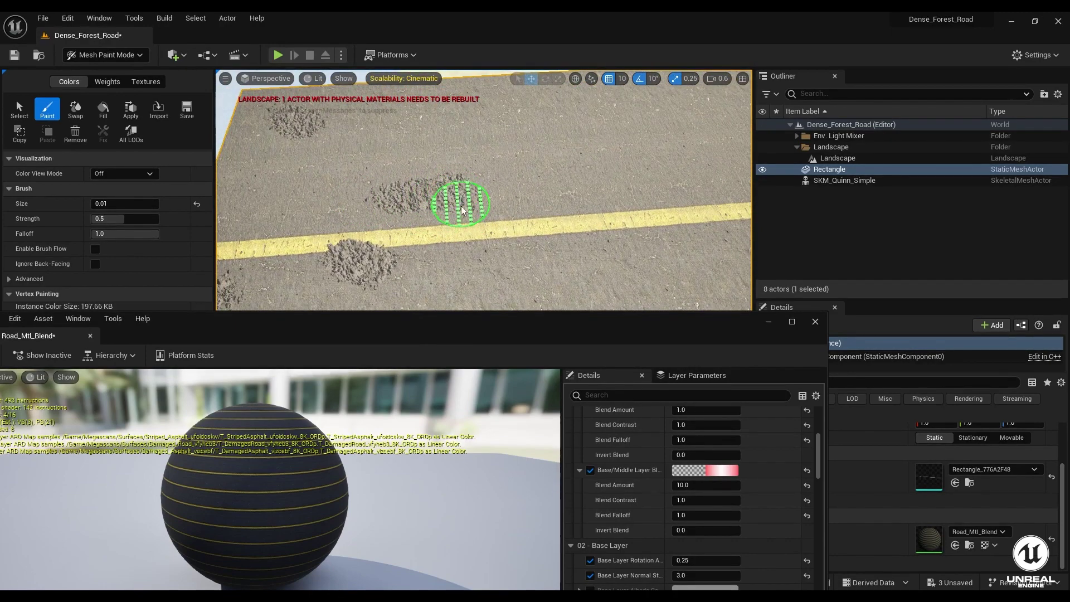
mouse_move(531, 221)
left_mouse_down("alt")
mouse_move(530, 269)
mouse_move(523, 216)
mouse_move(596, 278)
mouse_move(650, 282)
mouse_move(635, 299)
mouse_move(468, 210)
mouse_move(535, 234)
mouse_move(613, 189)
mouse_move(536, 234)
mouse_move(509, 214)
left_mouse_up("alt")
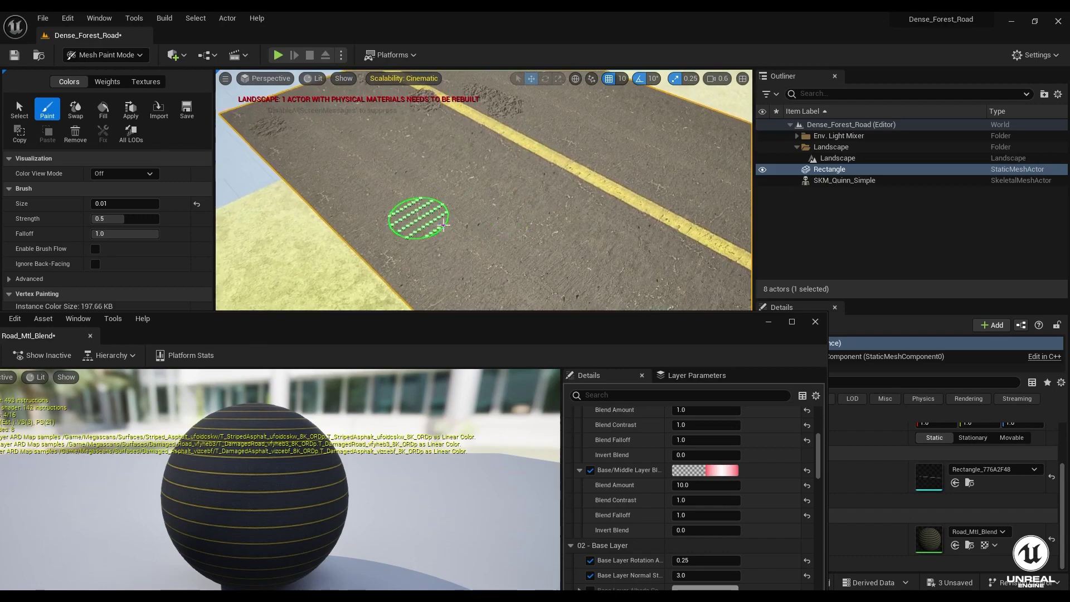
Step: Paint more damaged patches further along the road, in the near lane and over the yellow centre line
mouse_move(567, 254)
left_mouse_down("alt")
mouse_move(425, 184)
mouse_move(445, 233)
left_mouse_up("alt")
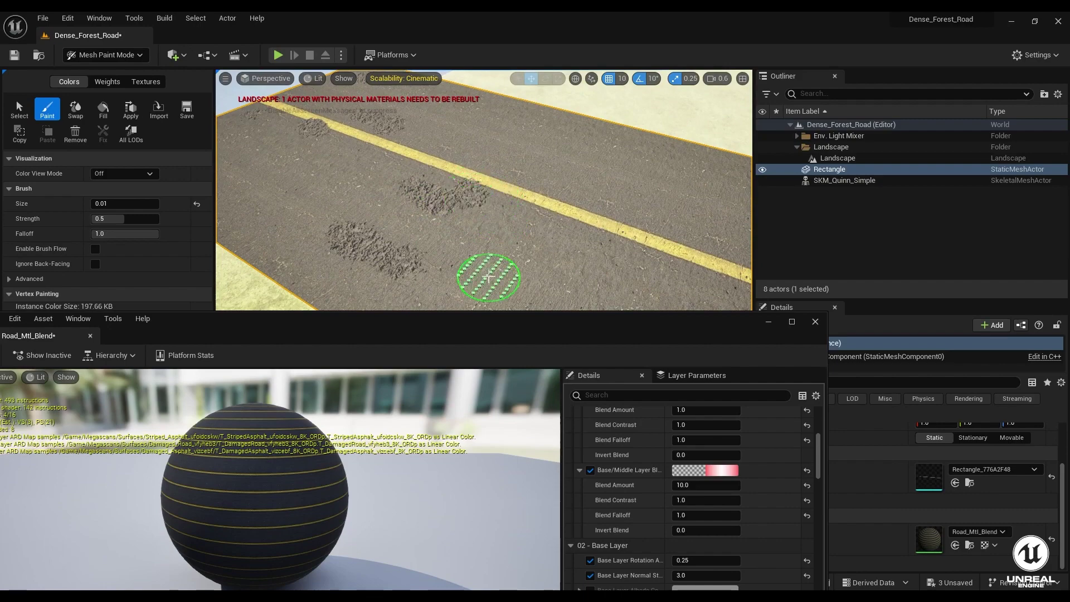
mouse_move(502, 223)
left_mouse_down("alt")
mouse_move(387, 179)
mouse_move(406, 229)
left_mouse_up("alt")
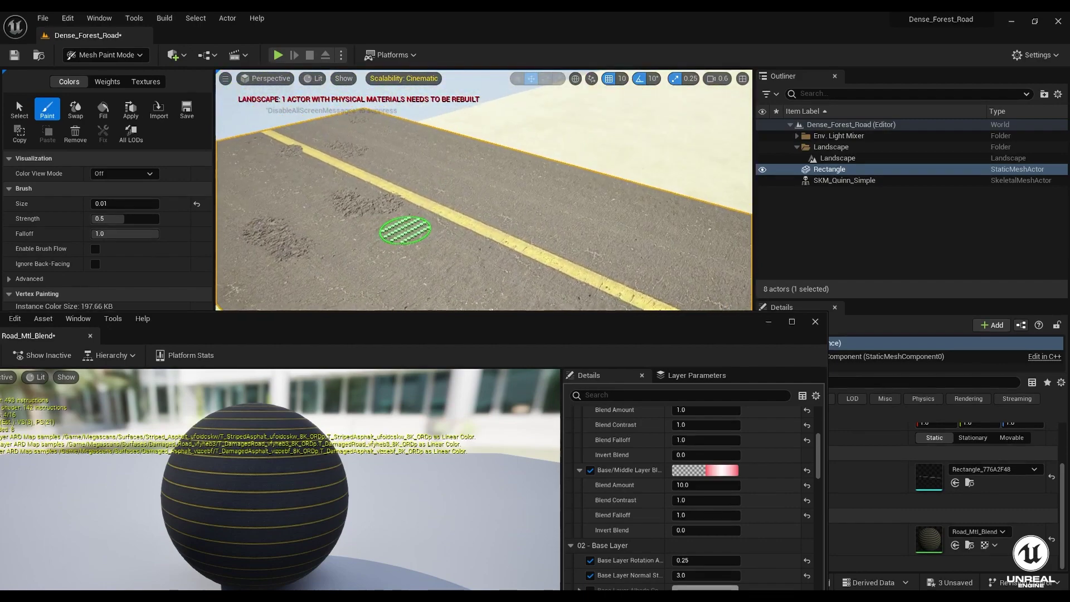
mouse_move(540, 263)
left_mouse_down("alt")
mouse_move(509, 232)
mouse_move(477, 243)
mouse_move(548, 244)
mouse_move(549, 303)
mouse_move(549, 222)
left_mouse_up("alt")
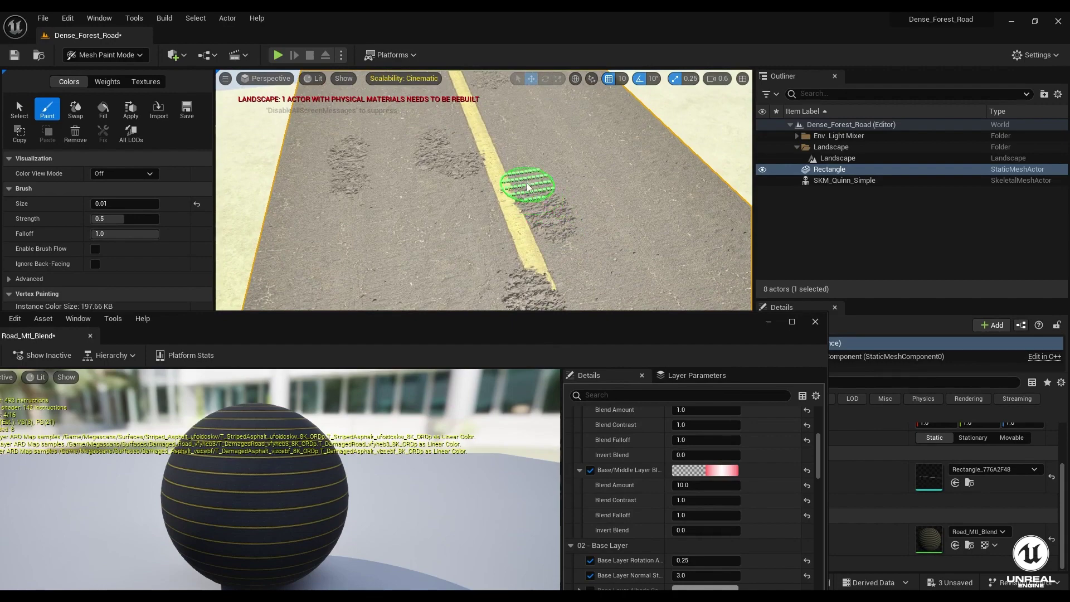
mouse_move(521, 170)
left_mouse_down("alt")
mouse_move(470, 182)
mouse_move(447, 145)
mouse_move(442, 165)
mouse_move(506, 171)
left_mouse_up("alt")
Step: Paint a broad damaged area along the outer edge of the near lane and touch up the far lane
mouse_move(333, 158)
left_mouse_down()
mouse_move(416, 183)
mouse_move(466, 215)
mouse_move(306, 250)
mouse_move(406, 215)
mouse_move(519, 244)
mouse_move(413, 242)
mouse_move(367, 262)
left_mouse_up()
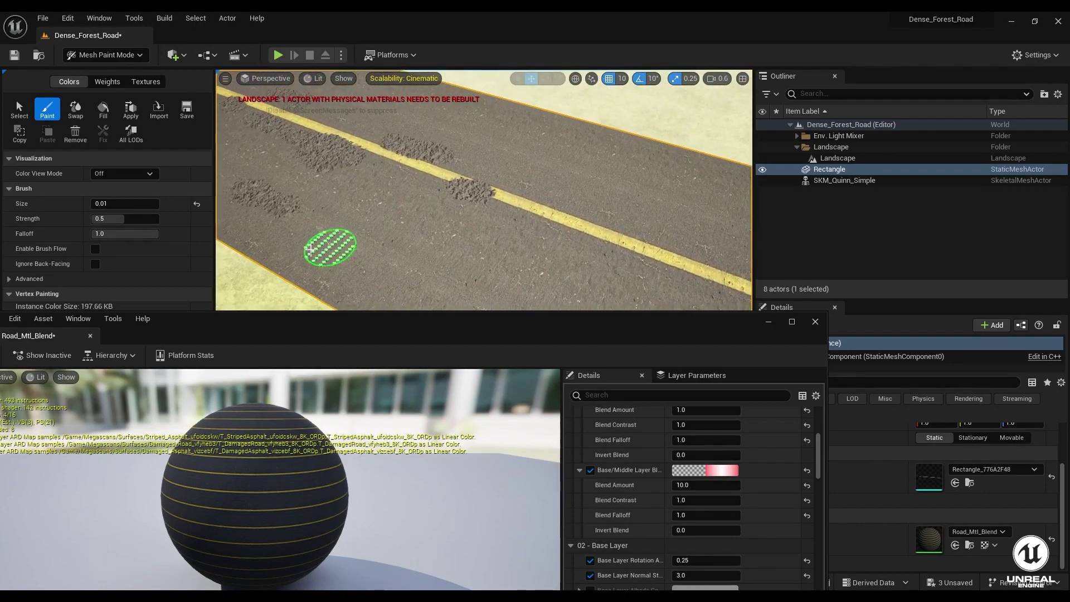
mouse_move(287, 246)
left_mouse_down()
mouse_move(334, 275)
mouse_move(411, 283)
mouse_move(383, 265)
mouse_move(329, 262)
mouse_move(304, 283)
mouse_move(361, 247)
mouse_move(284, 292)
mouse_move(303, 231)
left_mouse_up()
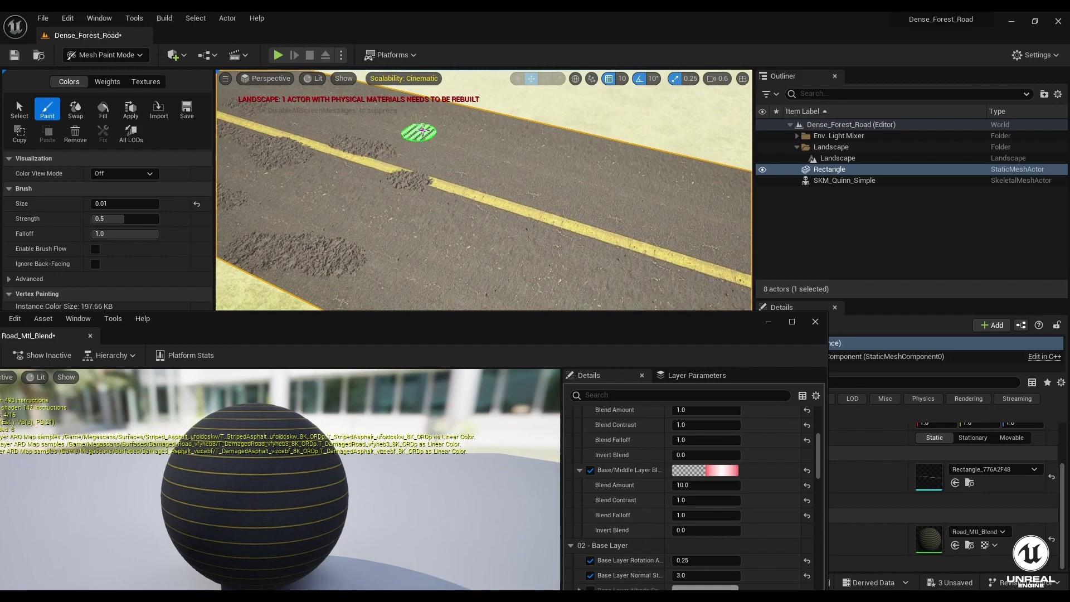
mouse_move(471, 107)
left_mouse_down()
mouse_move(550, 144)
mouse_move(475, 113)
left_mouse_up()
Step: Paint long damaged strips on both sides of the yellow line with the 0.01 brush
right_click_drag(483, 169, 579, 212)
left_click_drag(395, 136, 610, 155)
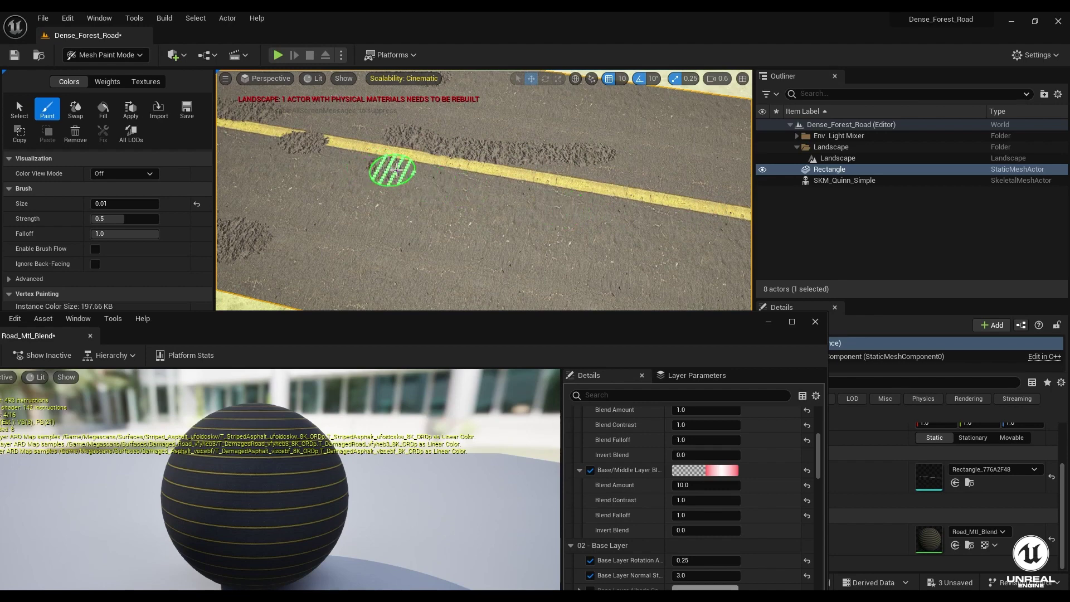
mouse_move(403, 168)
left_mouse_down()
mouse_move(507, 212)
mouse_move(463, 186)
mouse_move(490, 193)
left_mouse_up()
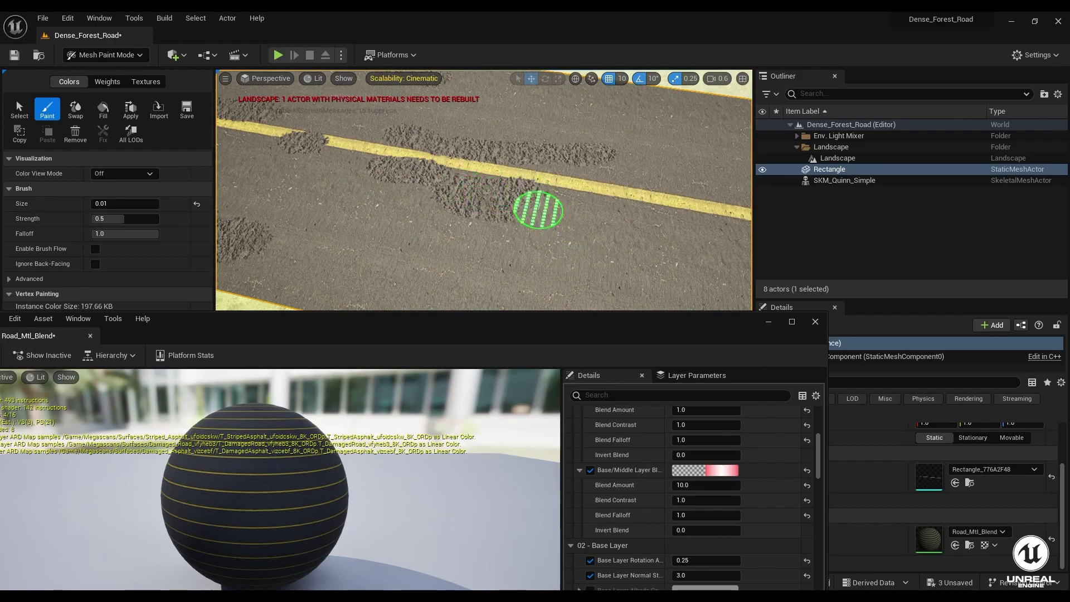
right_click_drag(540, 210, 614, 184)
mouse_move(299, 284)
right_mouse_down()
mouse_move(485, 234)
mouse_move(485, 215)
mouse_move(445, 191)
mouse_move(490, 172)
mouse_move(471, 179)
mouse_move(306, 115)
mouse_move(273, 139)
mouse_move(251, 129)
mouse_move(406, 215)
mouse_move(327, 222)
mouse_move(477, 223)
mouse_move(461, 168)
mouse_move(563, 224)
right_mouse_up()
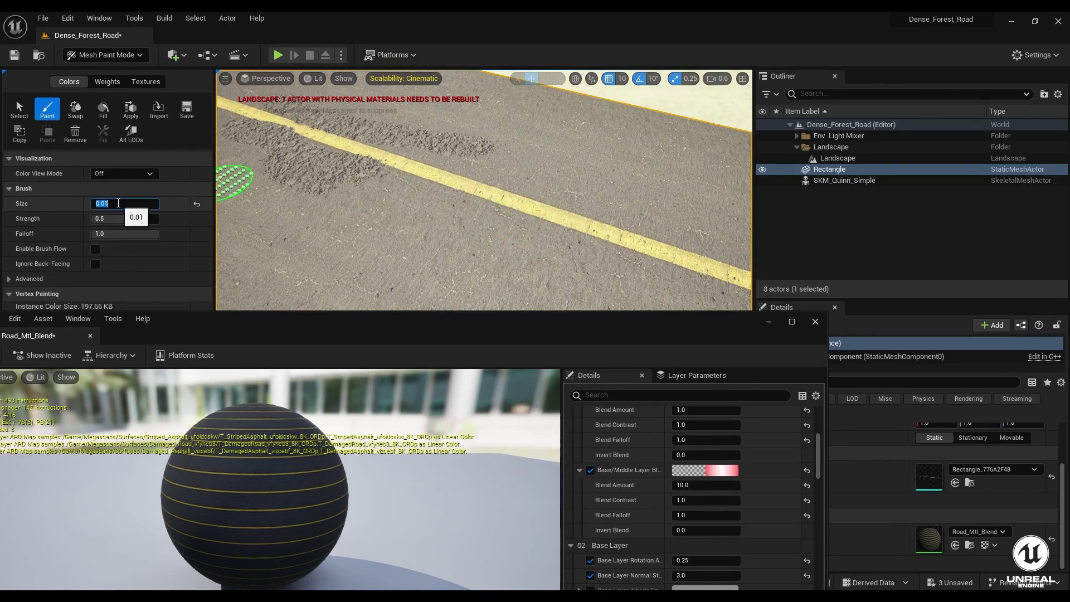
Step: Set the paint brush size to 0.001
key("BackSpace")
key("BackSpace")
key("BackSpace")
key("BackSpace")
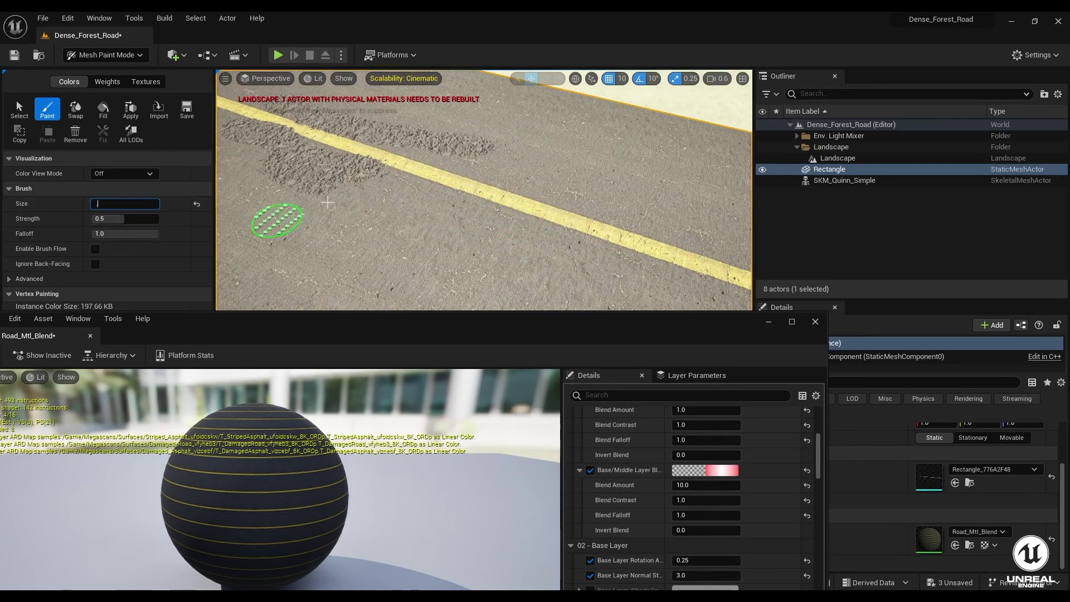
type(".005")
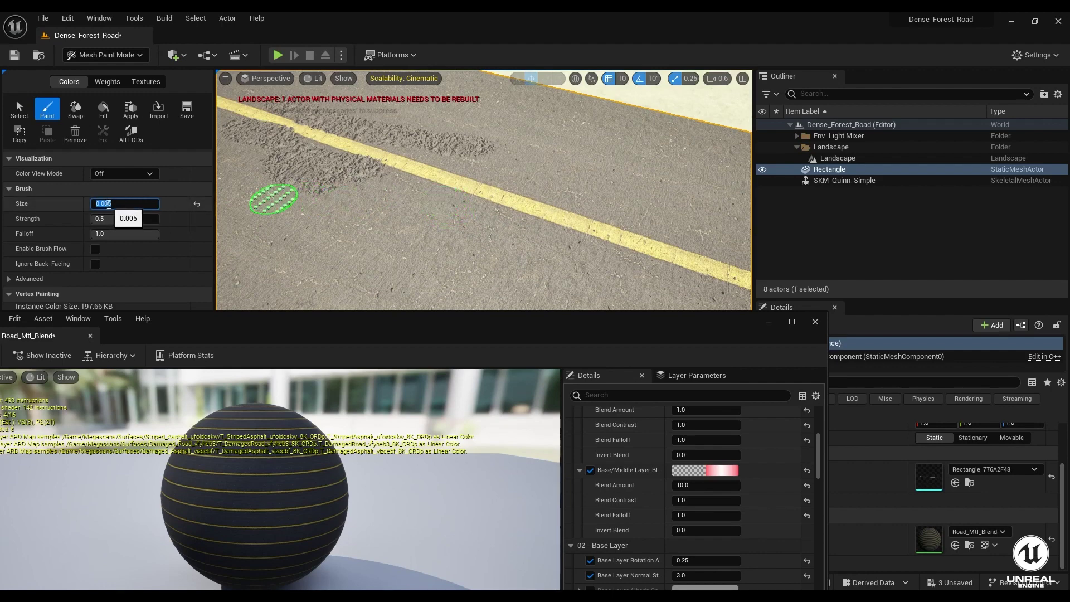
type("0.001")
key("Return")
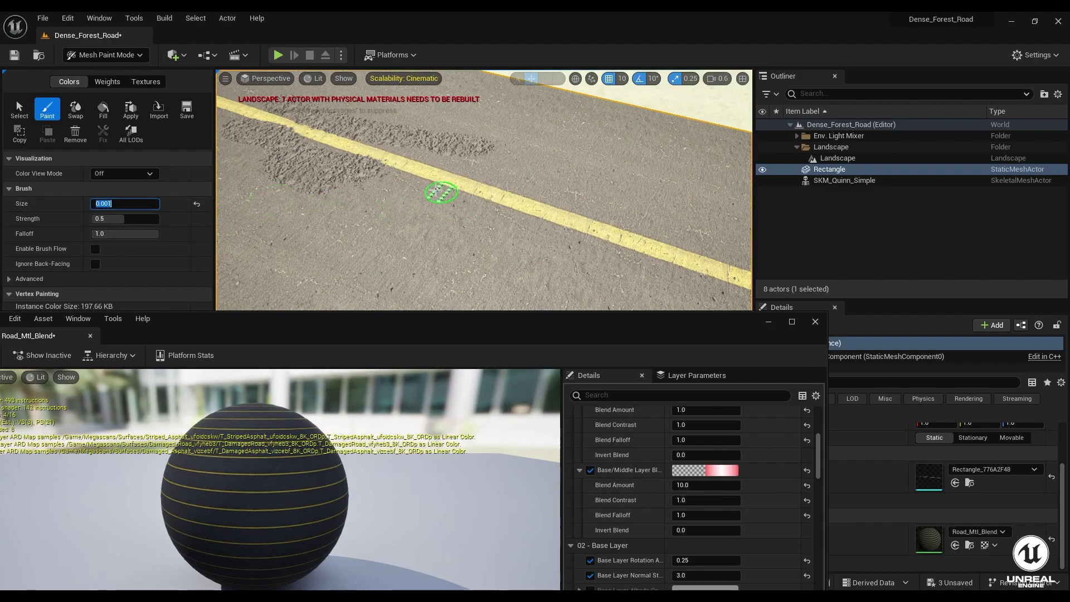
Step: Paint fine damage along the yellow line's edges and across it, breaking the stripe into worn segments
left_click(427, 184)
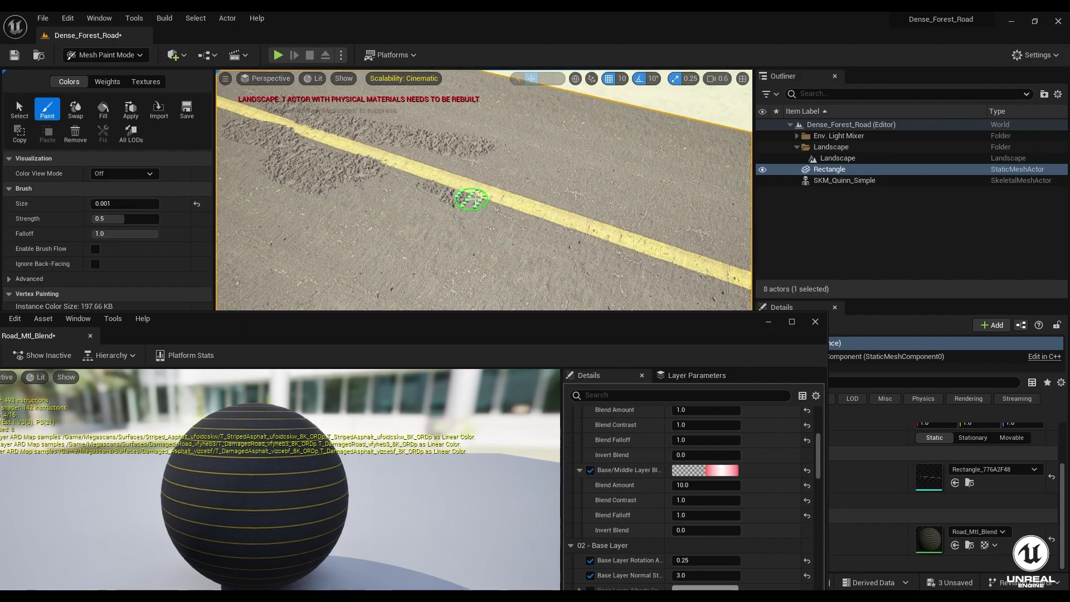
mouse_move(542, 234)
right_mouse_down()
mouse_move(410, 206)
mouse_move(437, 185)
right_mouse_up()
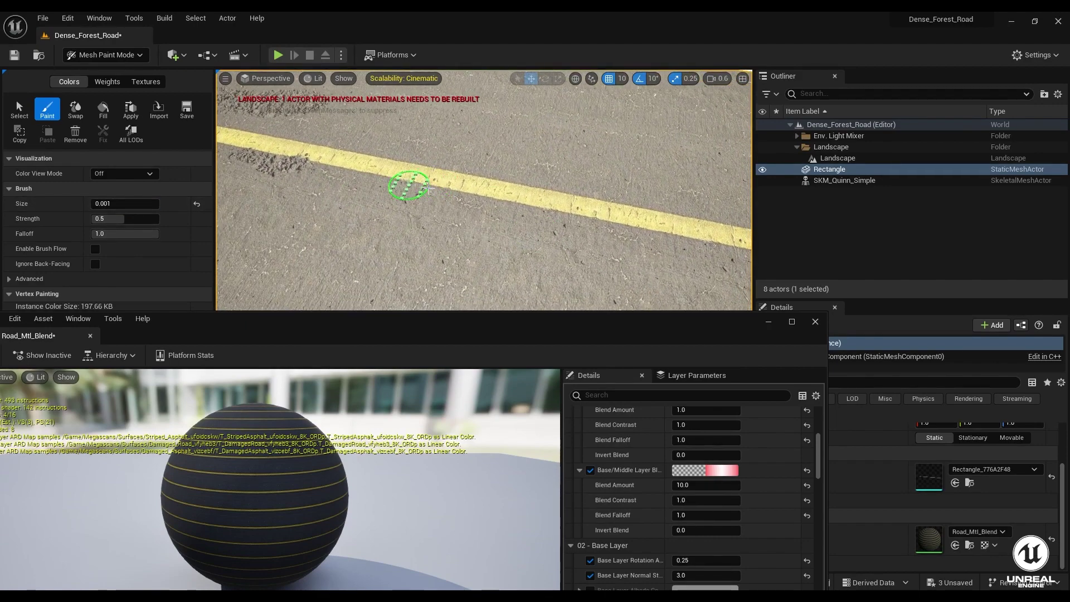
mouse_move(544, 222)
right_mouse_down()
mouse_move(576, 232)
mouse_move(446, 232)
mouse_move(407, 187)
mouse_move(331, 161)
right_mouse_up()
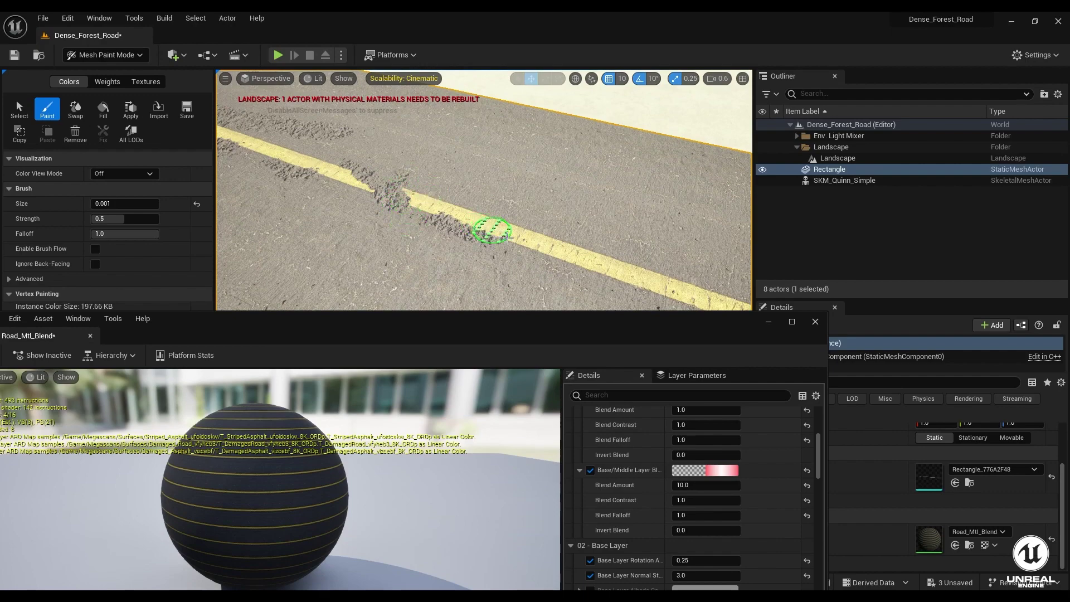
mouse_move(506, 235)
right_mouse_down()
mouse_move(370, 227)
mouse_move(318, 195)
mouse_move(349, 185)
right_mouse_up()
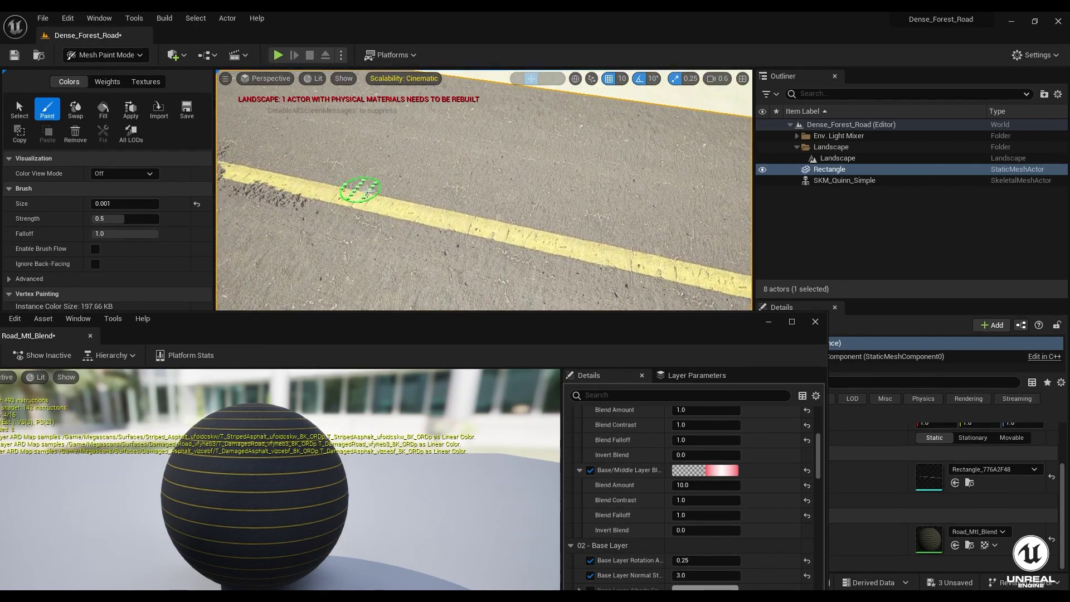
left_click_drag(434, 204, 501, 220)
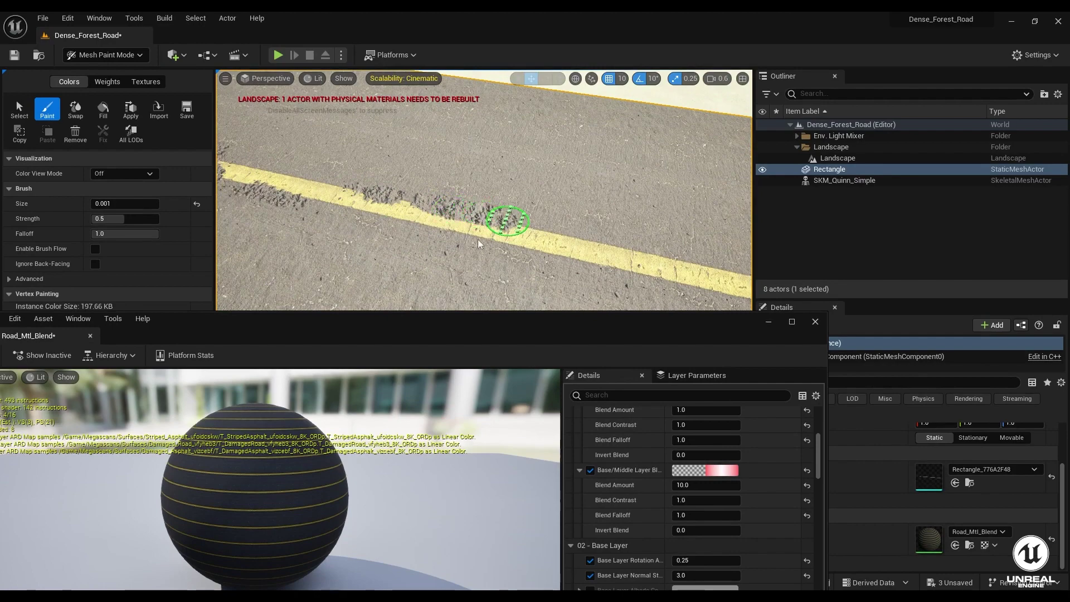
mouse_move(407, 234)
right_mouse_down()
mouse_move(346, 251)
mouse_move(231, 218)
right_mouse_up()
left_click_drag(396, 185, 538, 188)
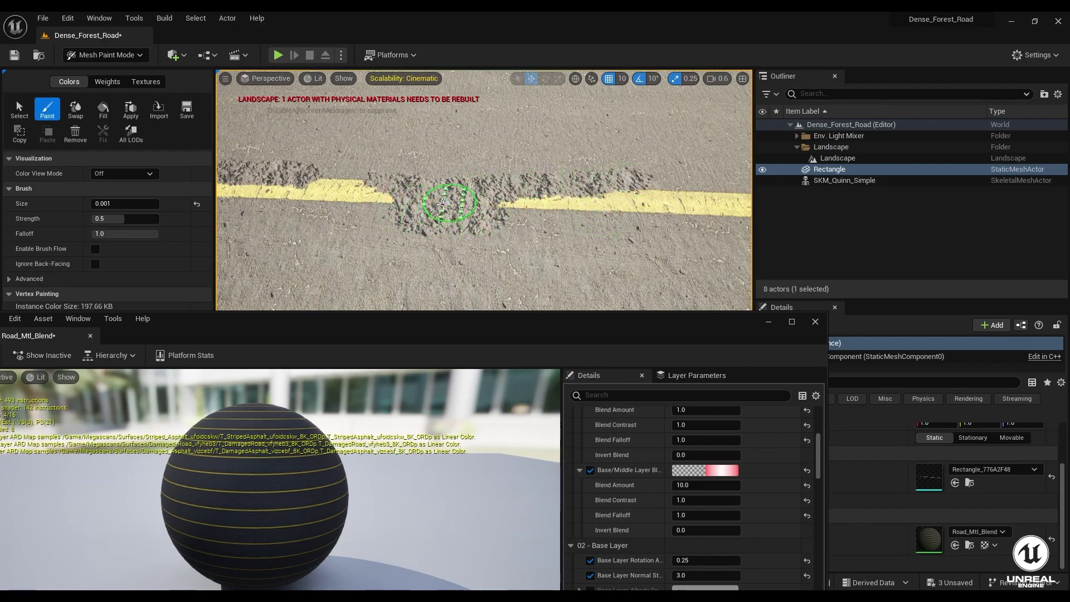
Step: Continue the fine damage down the road, eroding alternating sides of the yellow line with the small brush
mouse_move(444, 204)
right_mouse_down()
mouse_move(529, 172)
mouse_move(474, 207)
mouse_move(450, 198)
right_mouse_up()
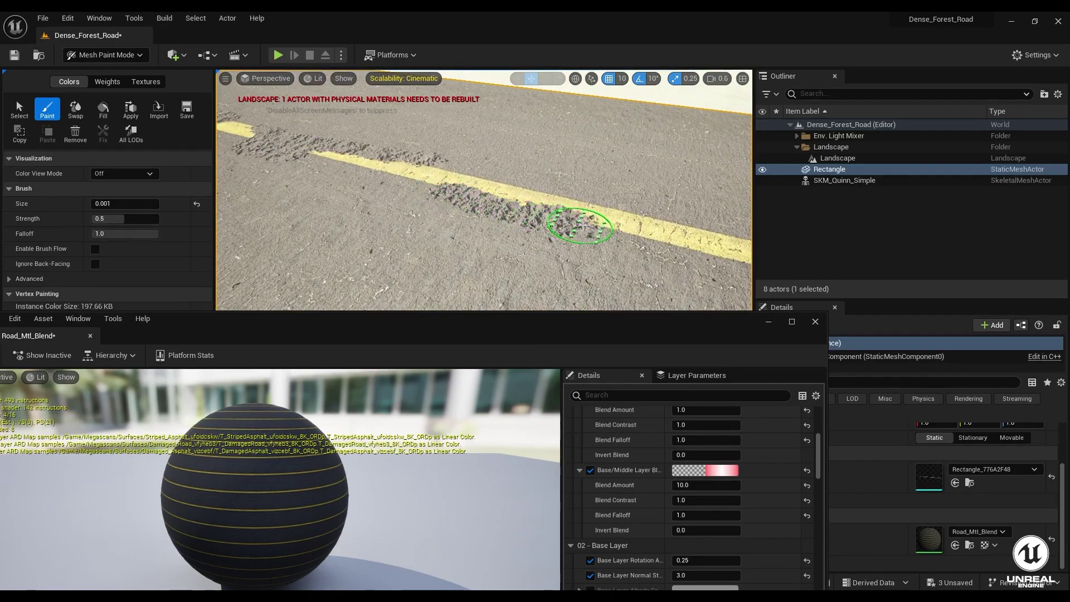
mouse_move(605, 236)
right_mouse_down()
mouse_move(453, 219)
mouse_move(416, 248)
mouse_move(497, 244)
mouse_move(494, 275)
mouse_move(490, 248)
right_mouse_up()
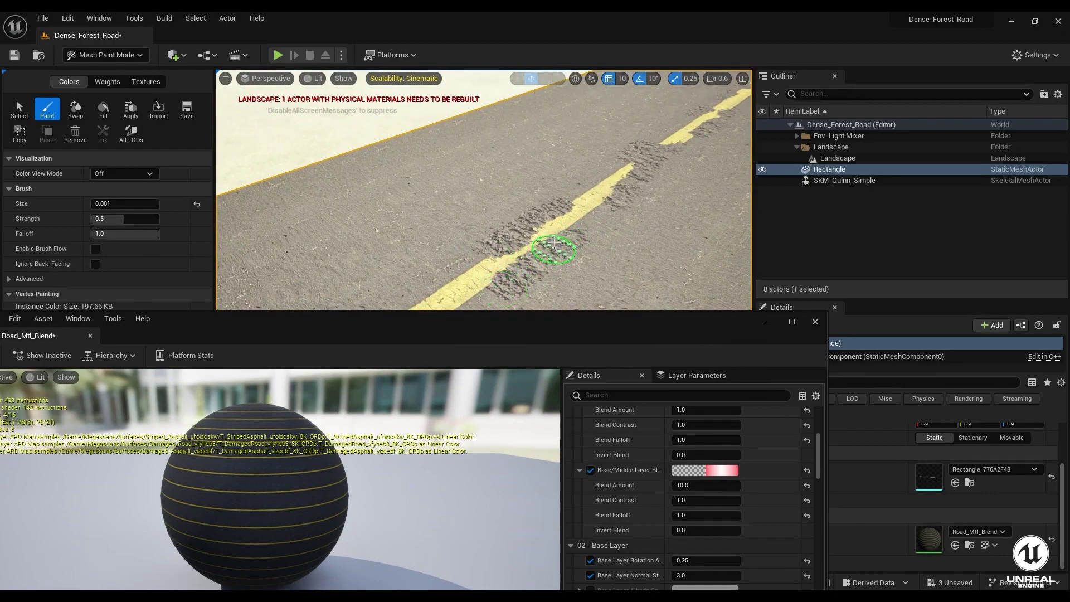
mouse_move(617, 195)
right_mouse_down()
mouse_move(633, 179)
mouse_move(591, 184)
mouse_move(544, 163)
mouse_move(552, 211)
mouse_move(573, 245)
mouse_move(444, 131)
mouse_move(454, 103)
mouse_move(455, 182)
mouse_move(447, 105)
mouse_move(490, 168)
right_mouse_up()
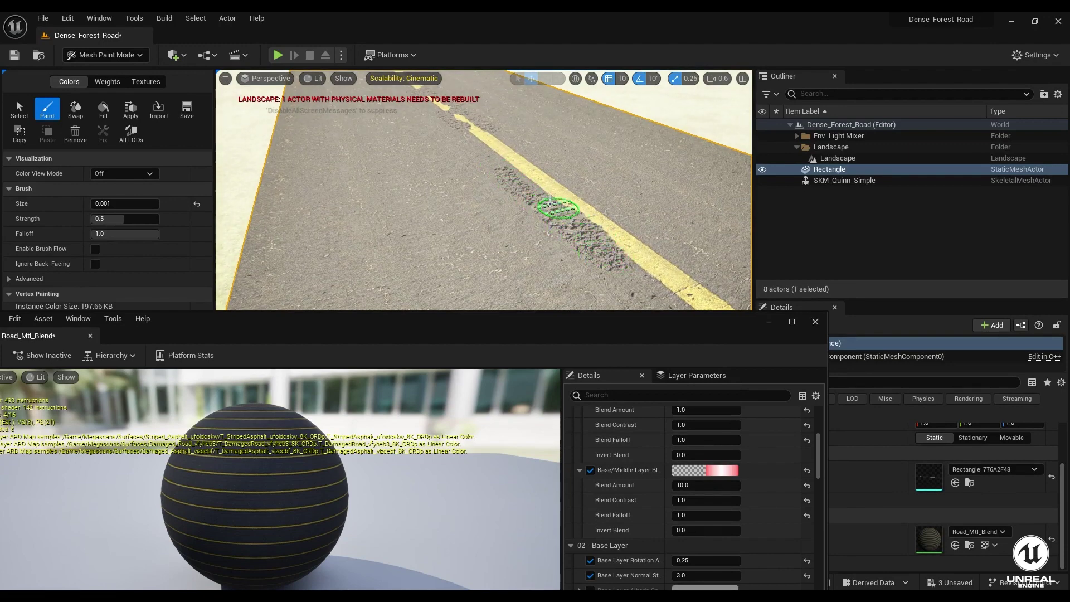
mouse_move(481, 199)
right_mouse_down()
mouse_move(289, 145)
mouse_move(363, 160)
mouse_move(387, 198)
right_mouse_up()
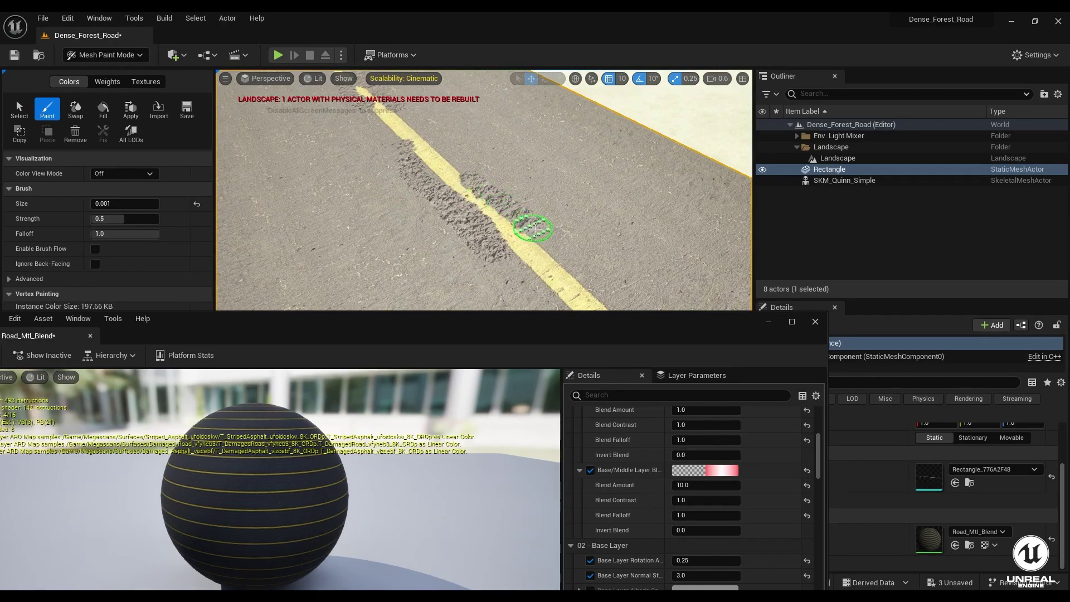
mouse_move(560, 257)
right_mouse_down()
mouse_move(530, 223)
mouse_move(476, 219)
mouse_move(535, 185)
mouse_move(505, 143)
mouse_move(490, 156)
mouse_move(549, 131)
mouse_move(560, 239)
mouse_move(435, 143)
mouse_move(501, 100)
mouse_move(521, 103)
mouse_move(602, 167)
mouse_move(716, 198)
mouse_move(669, 156)
mouse_move(624, 184)
mouse_move(607, 156)
mouse_move(445, 203)
right_mouse_up()
scroll(535, 185, "down", 2)
scroll(669, 156, "up", 2)
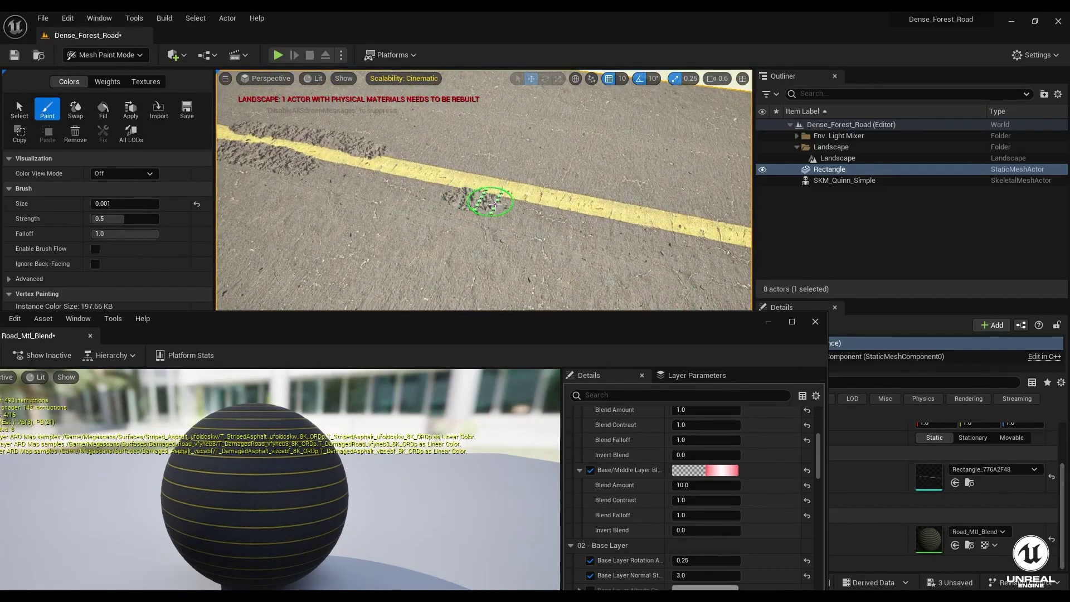
Step: Paint short worn strips on the far and near edges of the next stretch of yellow line
left_click_drag(592, 225, 627, 231)
right_click_drag(627, 231, 736, 233)
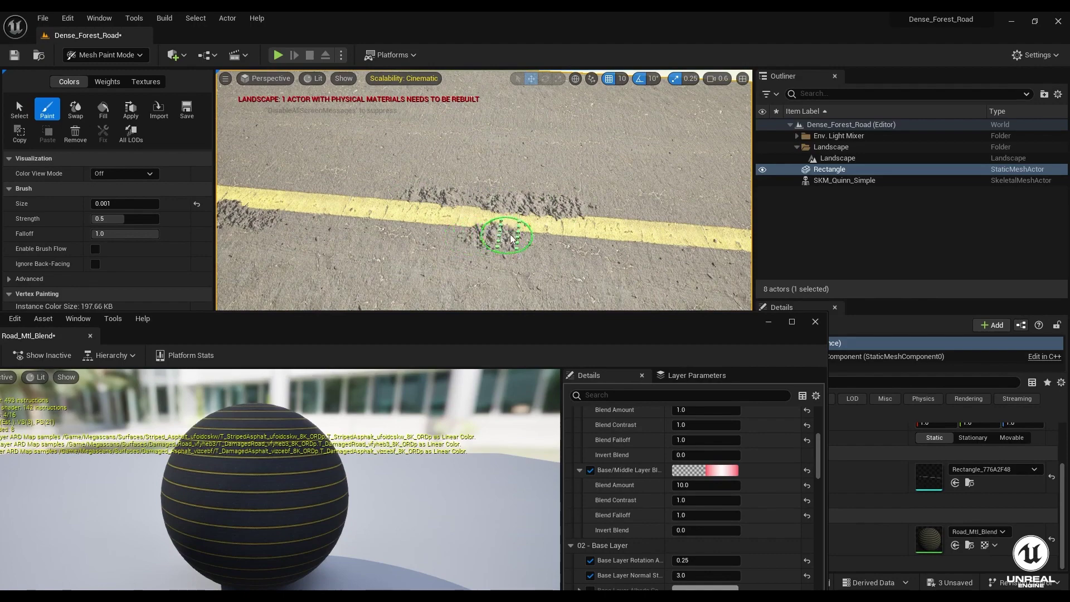
mouse_move(468, 238)
right_mouse_down()
mouse_move(548, 212)
mouse_move(580, 223)
mouse_move(680, 209)
right_mouse_up()
right_click_drag(234, 167, 332, 209)
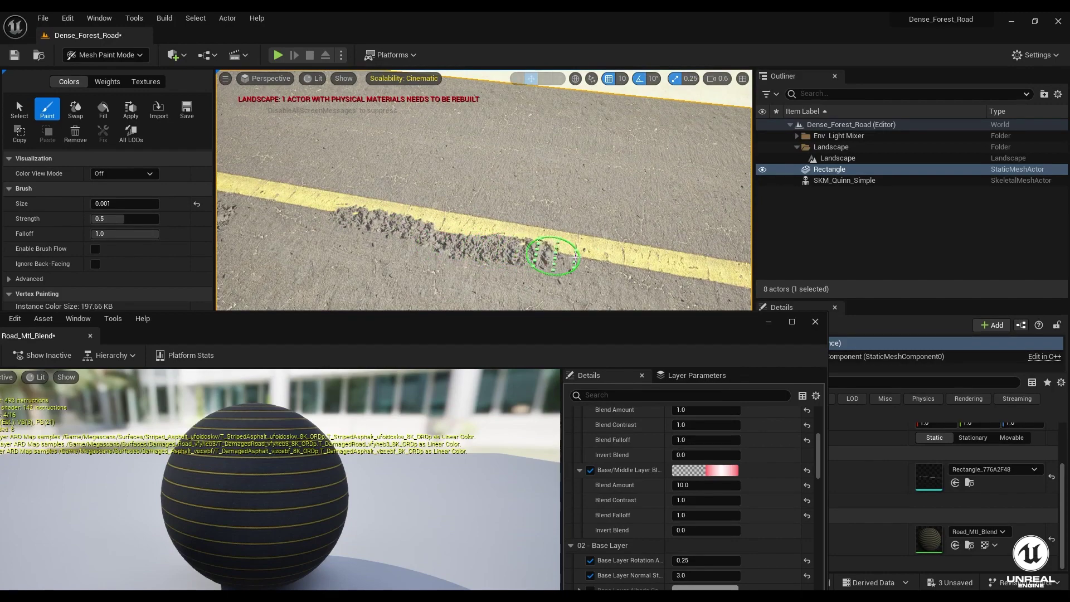
Step: Paint a nearly continuous narrow strip of damage along the near edge of the yellow line, following it down the road
left_click_drag(575, 257, 647, 264)
mouse_move(679, 279)
right_mouse_down()
mouse_move(521, 246)
mouse_move(599, 269)
mouse_move(384, 253)
mouse_move(456, 253)
right_mouse_up()
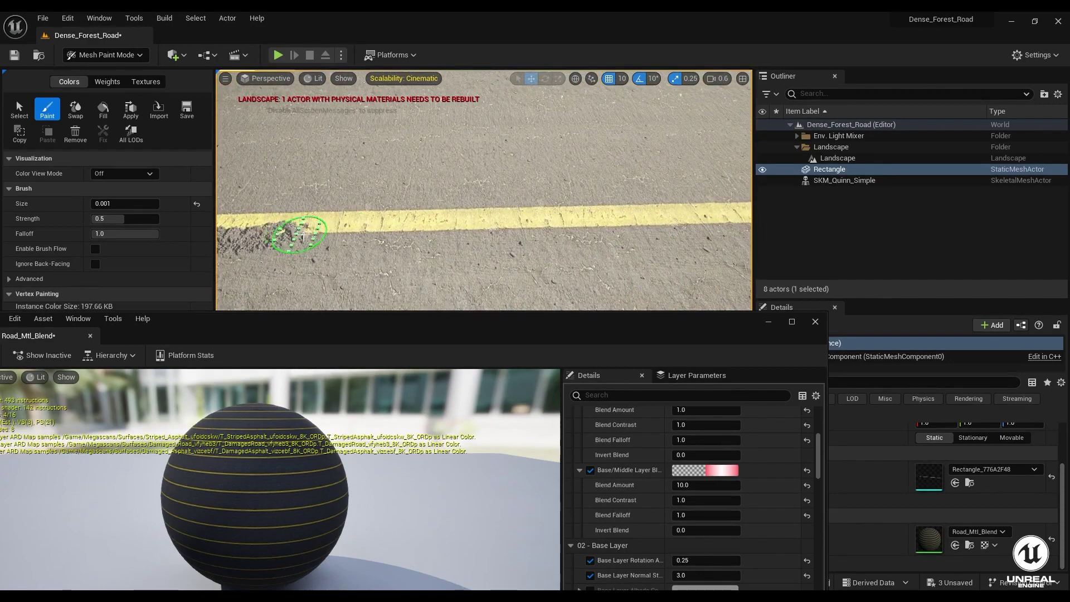
left_click_drag(578, 231, 659, 233)
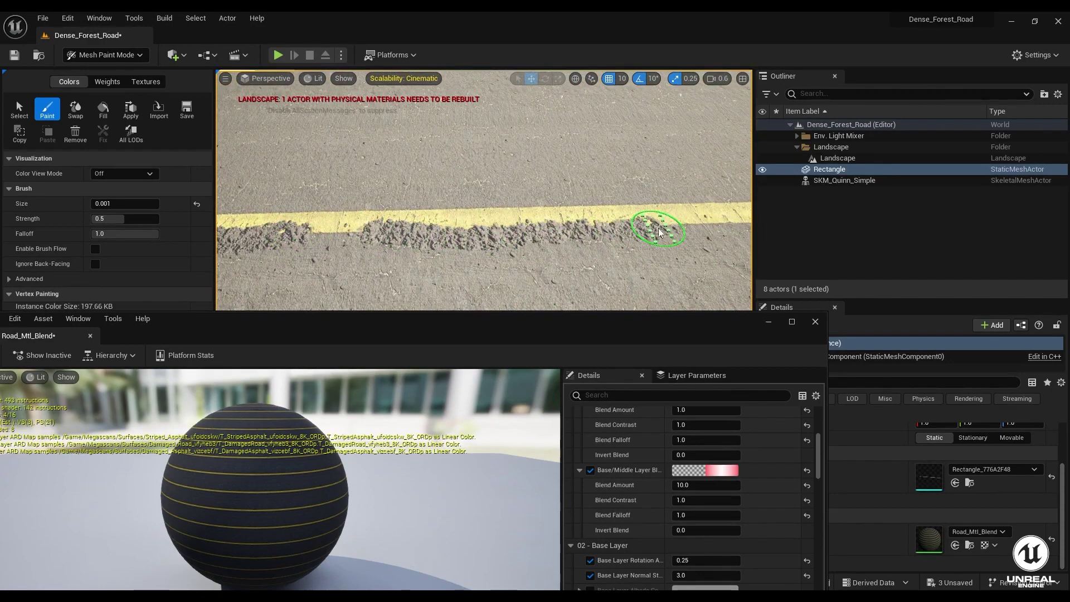
mouse_move(491, 239)
right_mouse_down()
mouse_move(275, 282)
mouse_move(322, 210)
mouse_move(440, 236)
right_mouse_up()
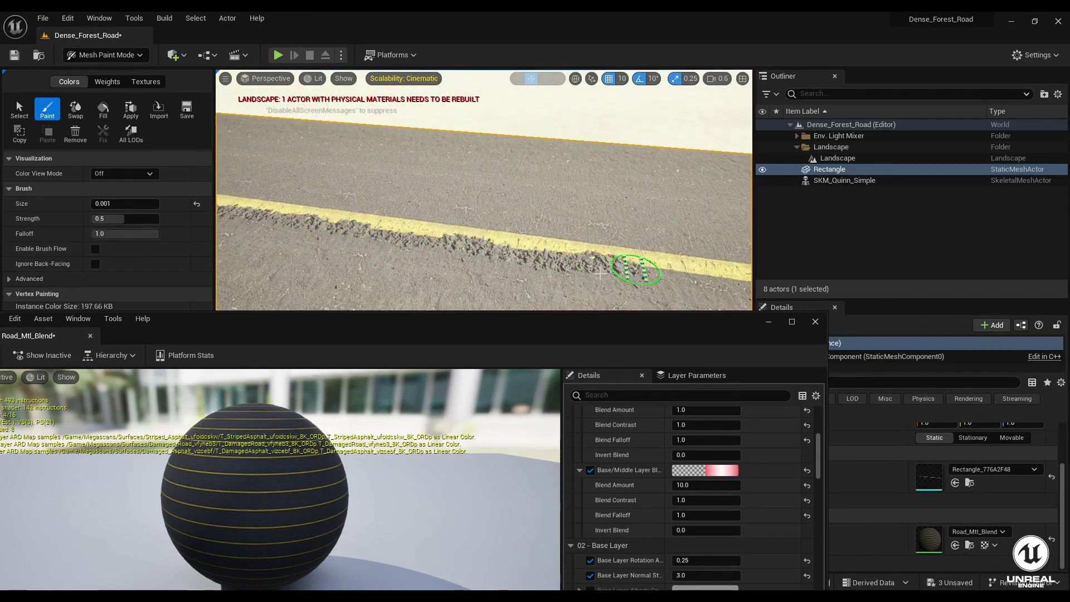
mouse_move(600, 274)
right_mouse_down()
mouse_move(377, 270)
mouse_move(282, 243)
right_mouse_up()
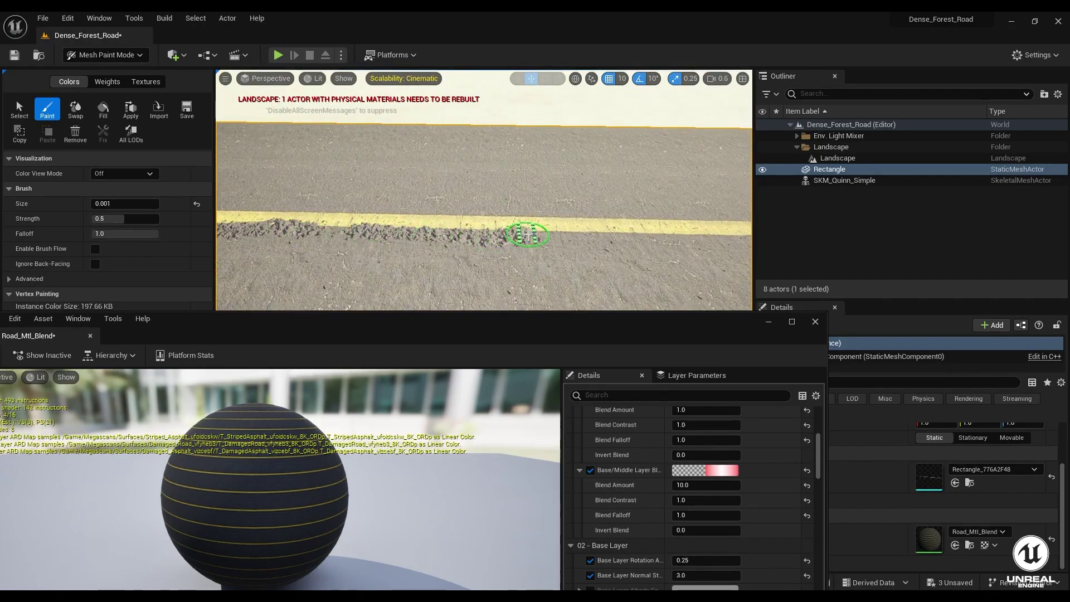
right_click_drag(497, 276, 285, 277)
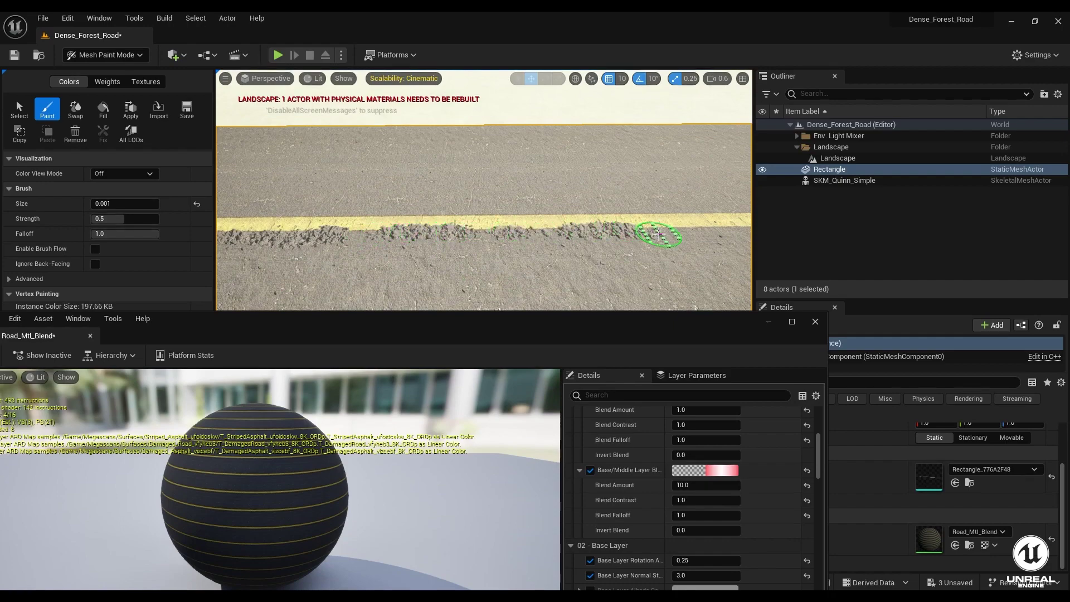
right_click_drag(658, 234, 458, 190)
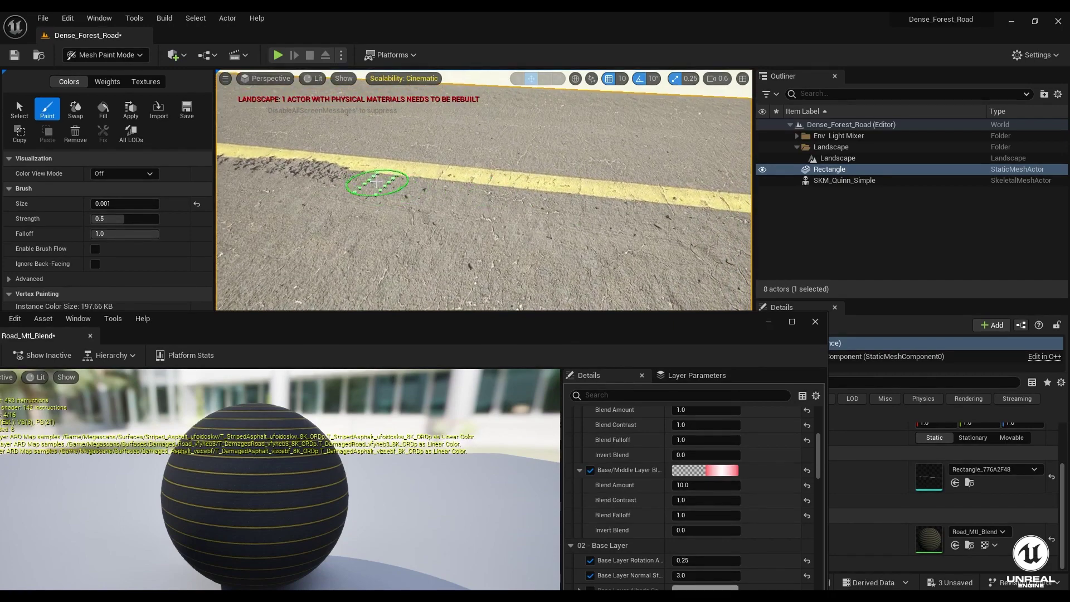
Step: Extend the narrow strip of damage along the near edge of the yellow line, following it toward the road's end
left_click_drag(393, 177, 600, 205)
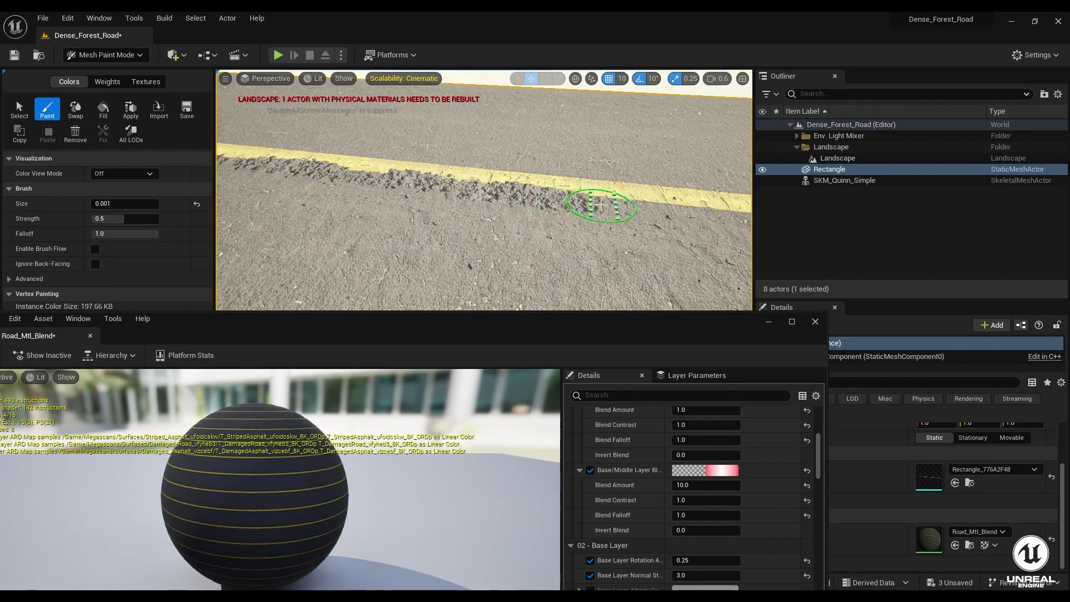
mouse_move(573, 231)
right_mouse_down()
mouse_move(267, 245)
mouse_move(310, 258)
mouse_move(468, 219)
right_mouse_up()
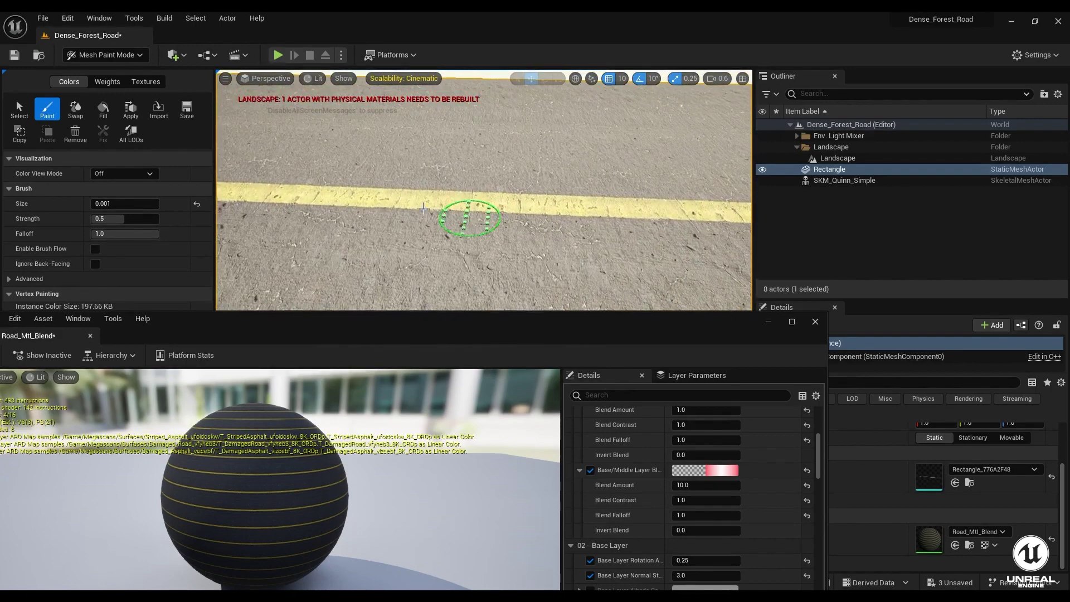
left_click_drag(330, 209, 628, 226)
right_click_drag(628, 227, 260, 220)
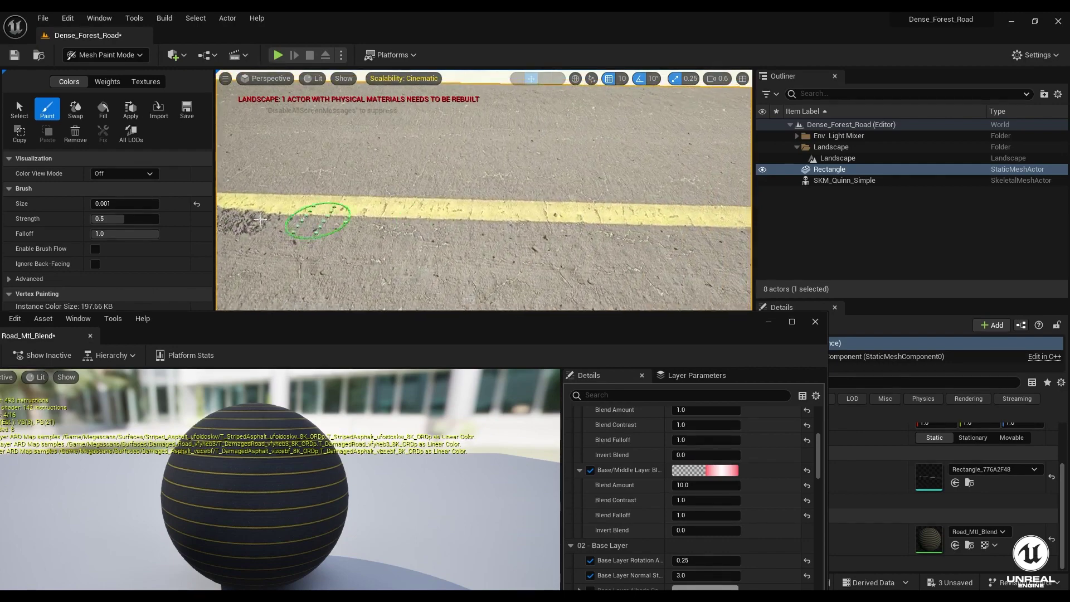
left_click_drag(510, 226, 661, 239)
right_click_drag(661, 239, 616, 230)
middle_click_drag(396, 212, 413, 208)
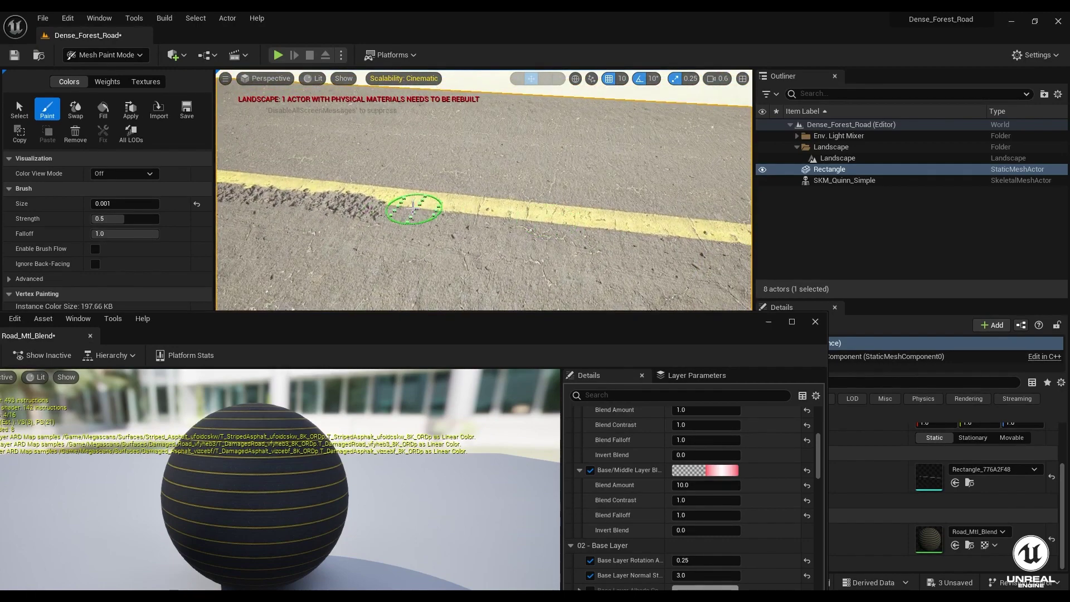
left_click_drag(505, 223, 652, 233)
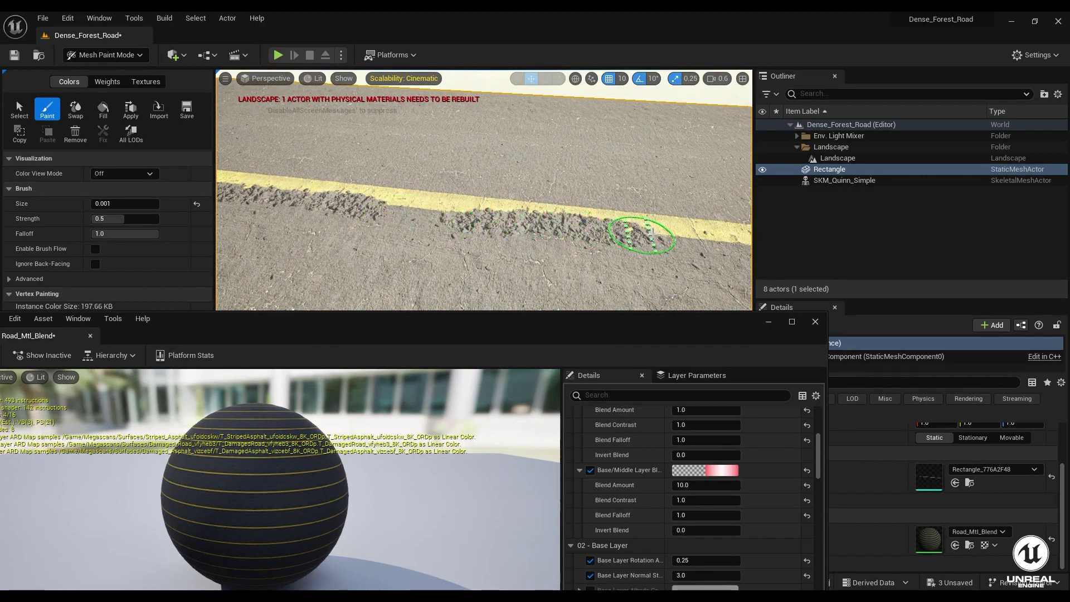
right_click_drag(652, 233, 383, 237)
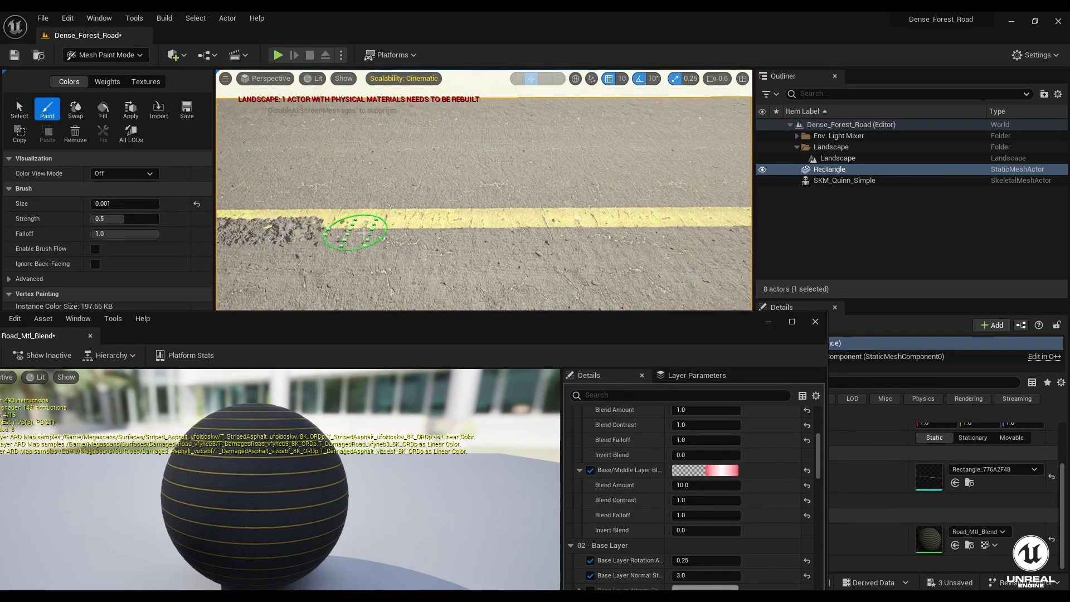
left_click_drag(441, 238, 611, 230)
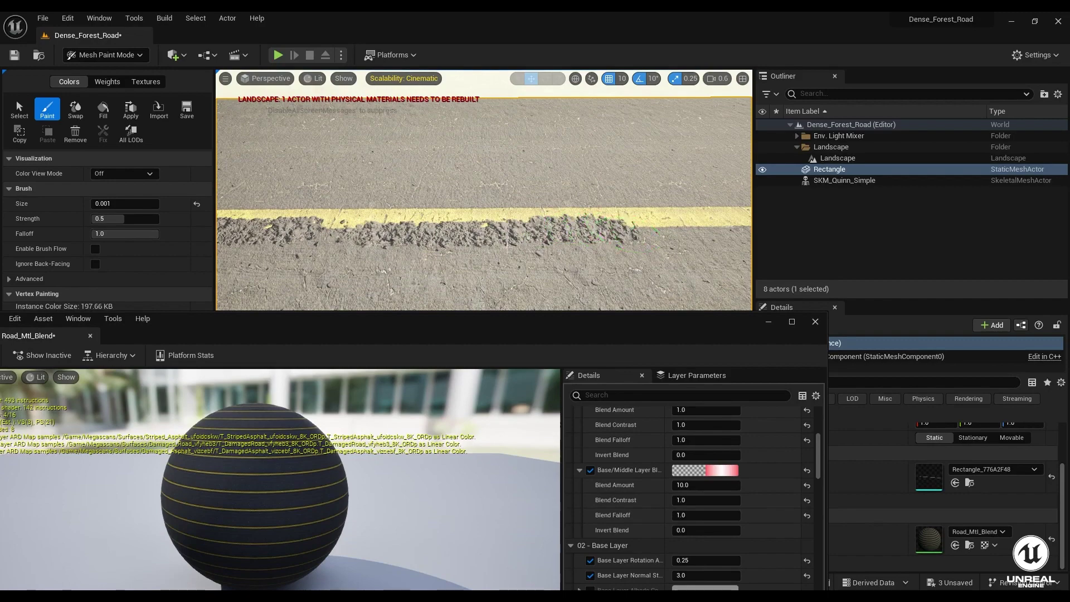
mouse_move(611, 230)
right_mouse_down()
mouse_move(697, 230)
mouse_move(316, 206)
right_mouse_up()
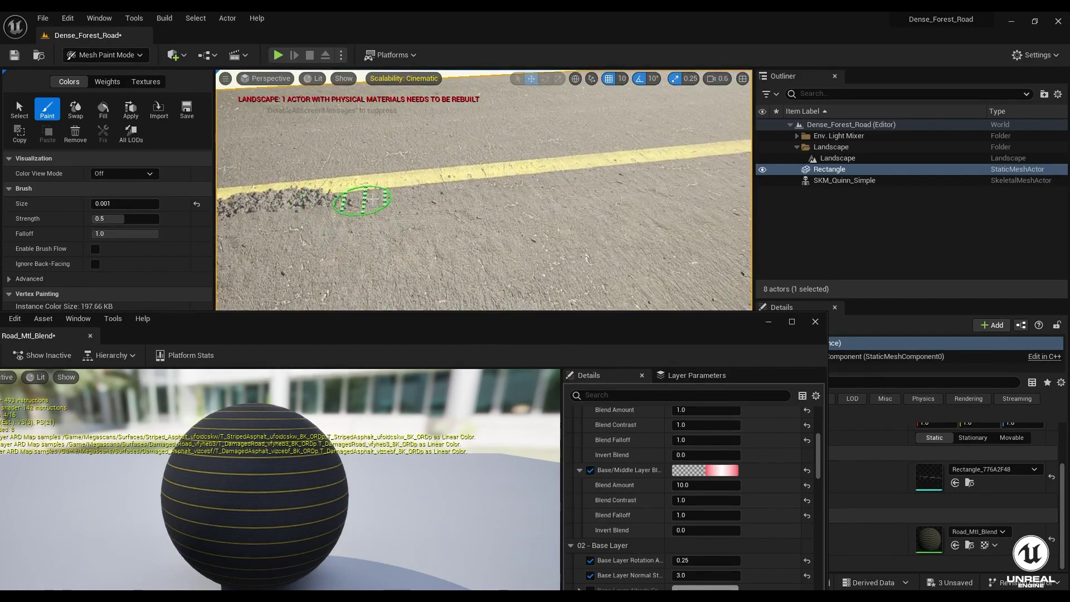
right_click_drag(446, 225, 356, 196)
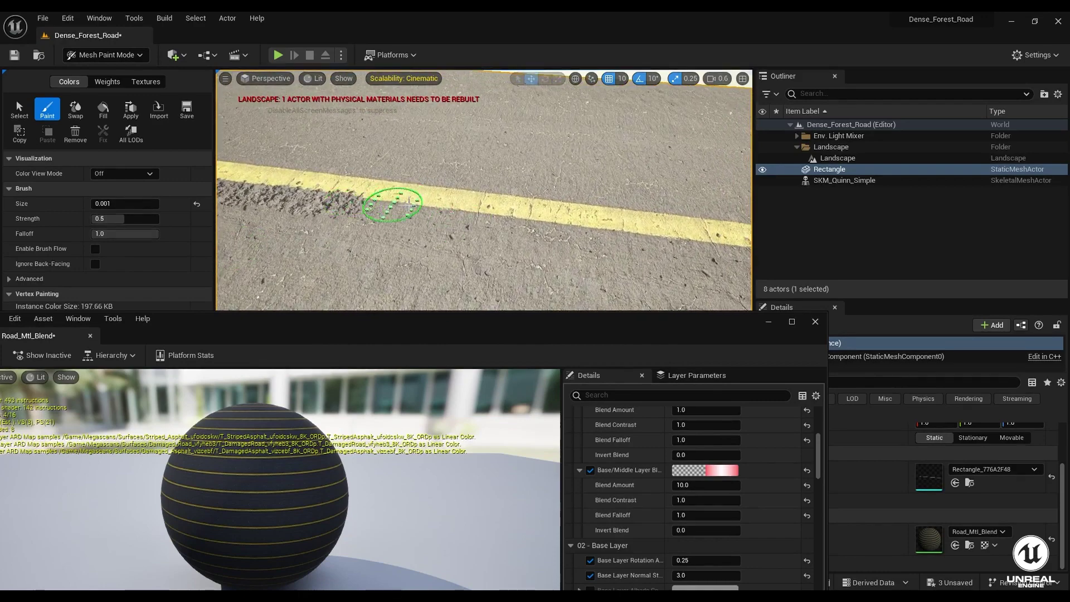
left_click_drag(409, 204, 727, 246)
right_click_drag(727, 246, 749, 246)
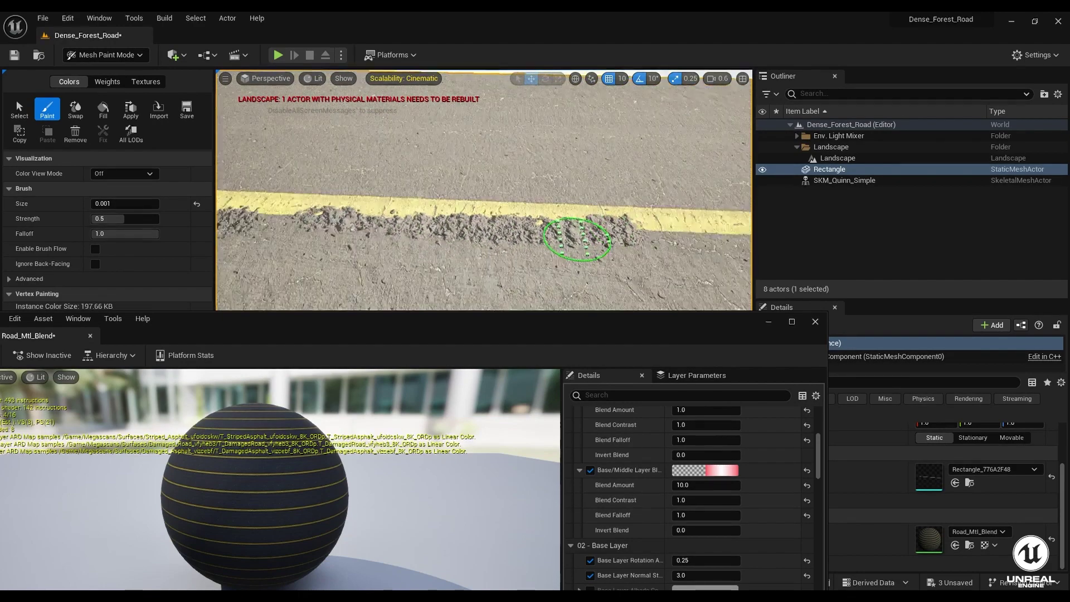
Step: Paint damage across the last stretch of yellow line and over its tip at the road's end
right_click_drag(577, 238, 340, 216)
left_click_drag(381, 212, 472, 212)
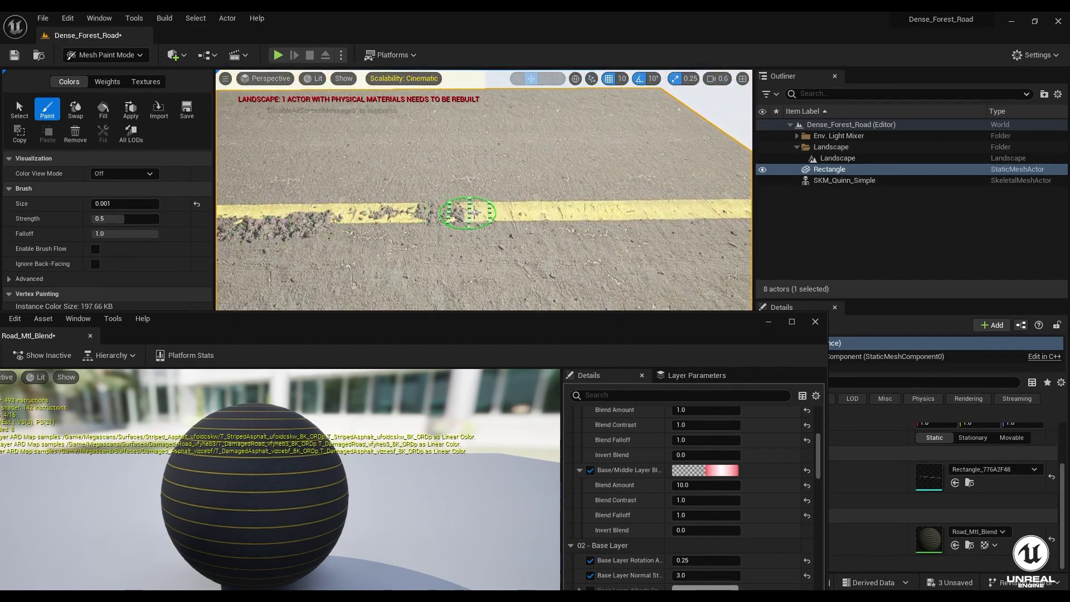
mouse_move(408, 196)
left_mouse_down()
mouse_move(356, 220)
mouse_move(609, 219)
mouse_move(683, 204)
left_mouse_up()
mouse_move(682, 202)
right_mouse_down()
mouse_move(466, 226)
mouse_move(503, 191)
right_mouse_up()
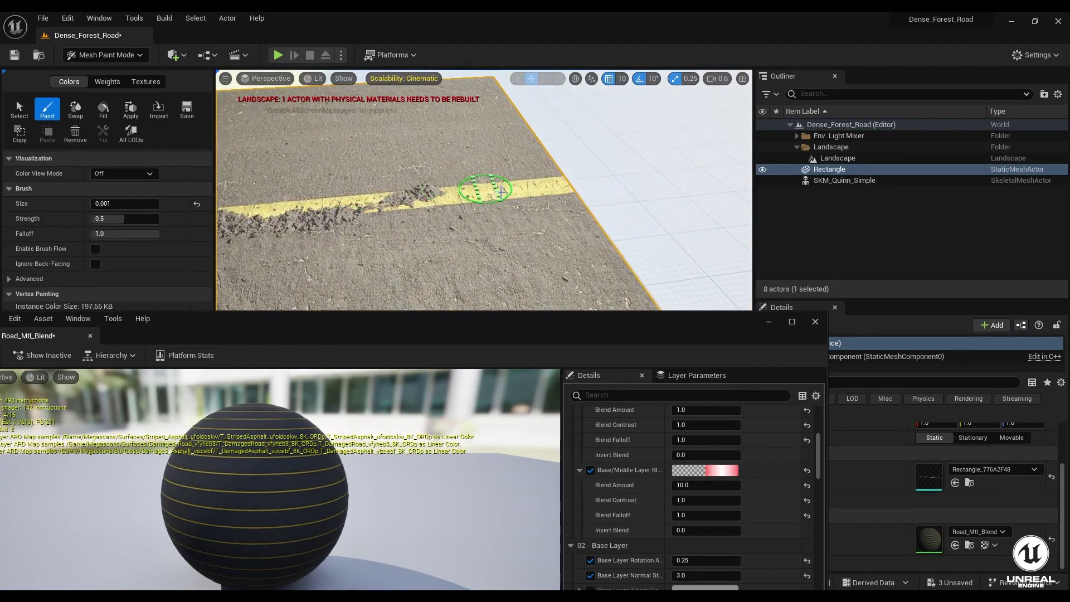
left_click_drag(489, 190, 543, 206)
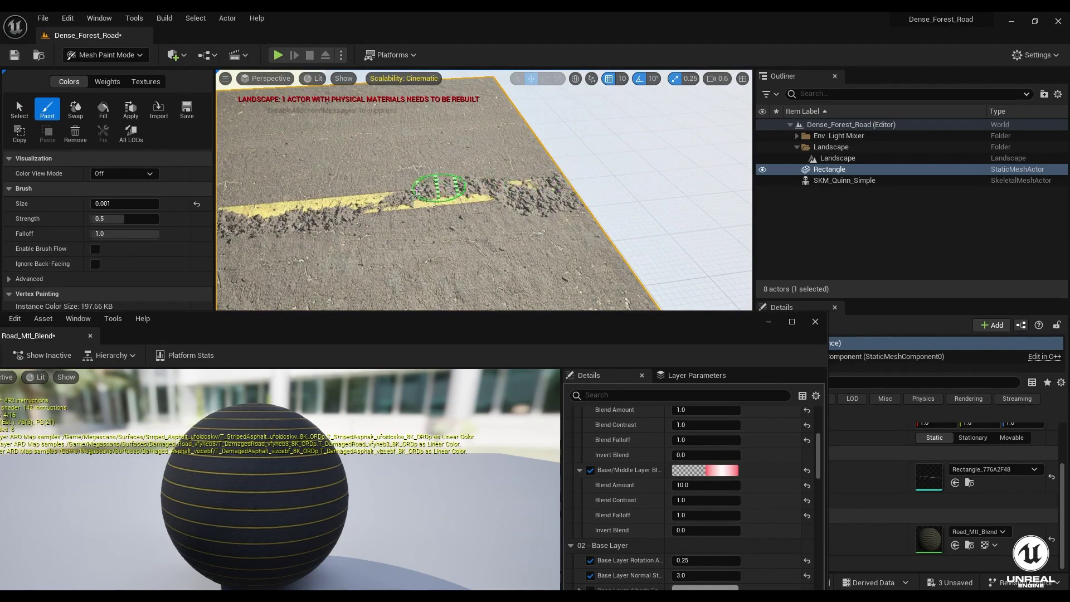
Step: Set the paint brush size to 0.02
mouse_move(390, 196)
right_mouse_down()
mouse_move(645, 241)
mouse_move(597, 184)
mouse_move(379, 199)
right_mouse_up()
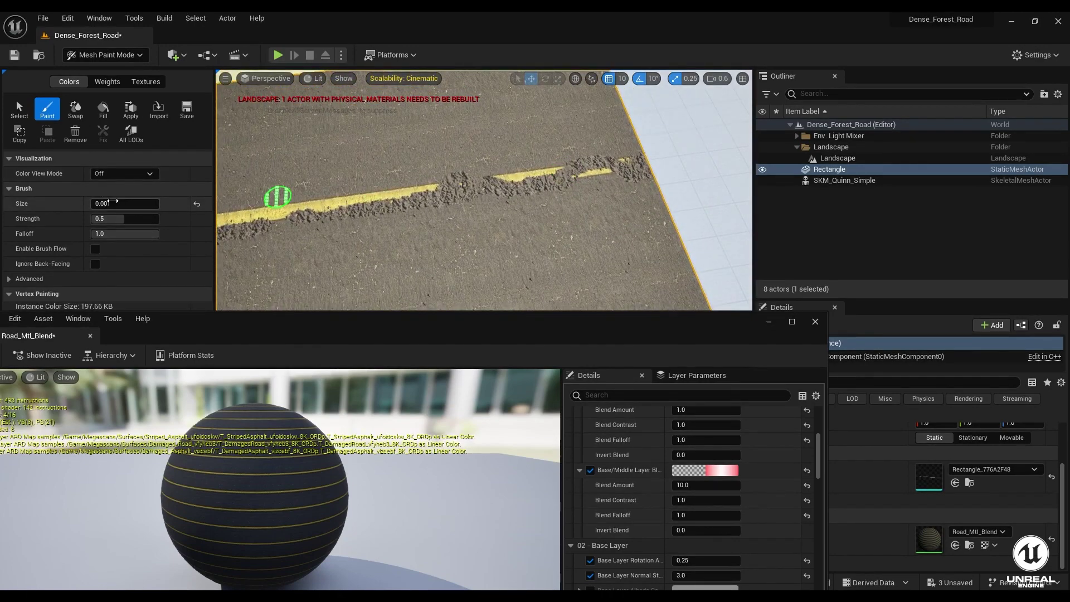
type(".05")
key("Return")
mouse_move(448, 164)
right_mouse_down()
mouse_move(435, 170)
mouse_move(447, 216)
mouse_move(455, 148)
right_mouse_up()
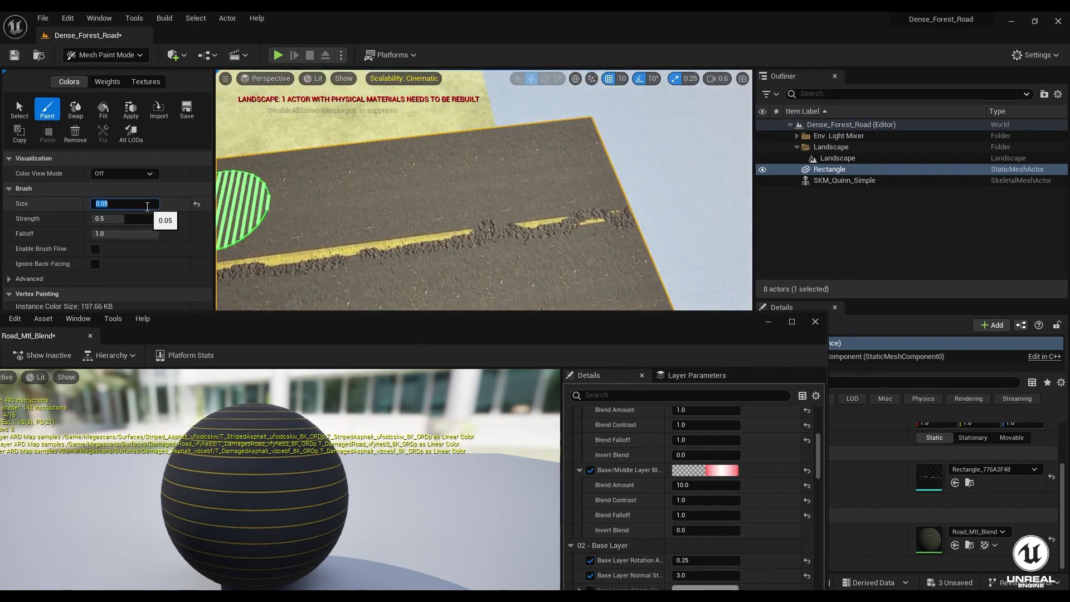
left_click(147, 204)
type("0.03")
key("Return")
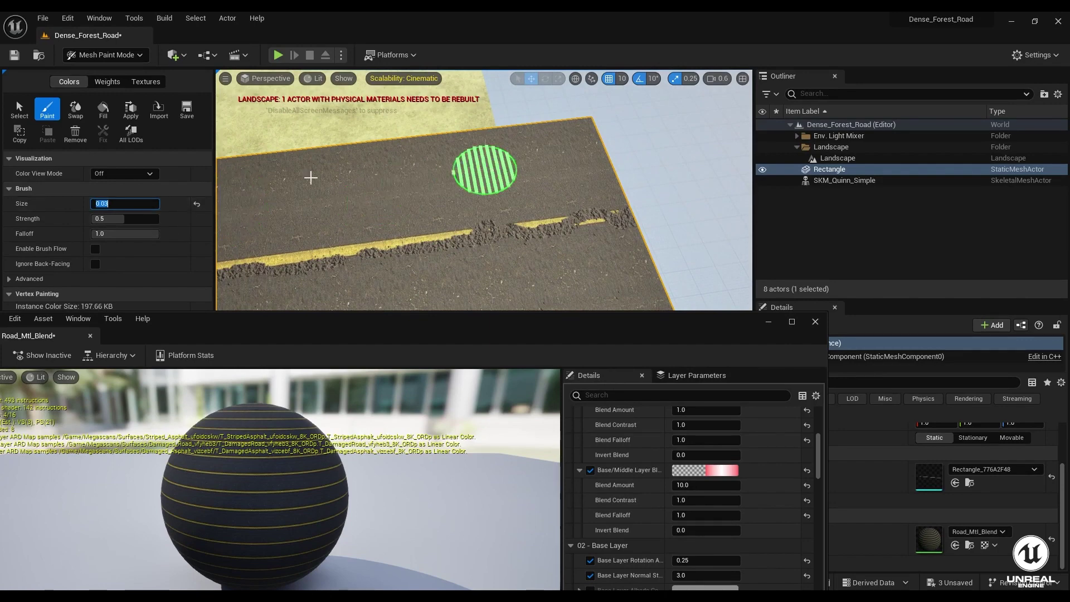
type("0.02")
key("Return")
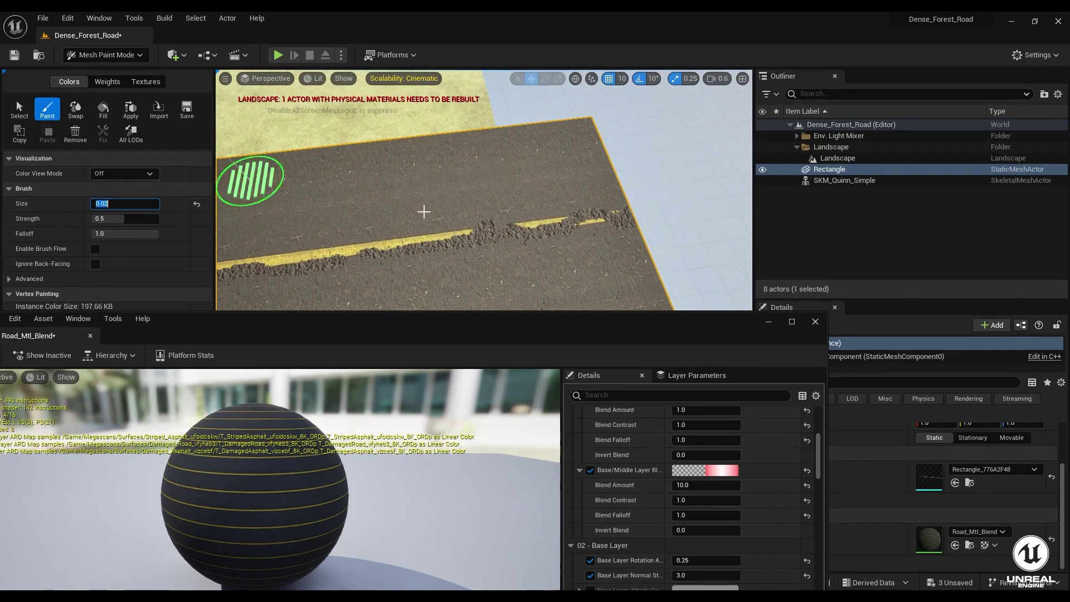
Step: Paint scattered patches of damaged asphalt on both lanes near the road's end
left_click_drag(508, 167, 571, 158)
mouse_move(448, 210)
right_mouse_down()
mouse_move(457, 179)
mouse_move(538, 232)
right_mouse_up()
left_click(587, 240)
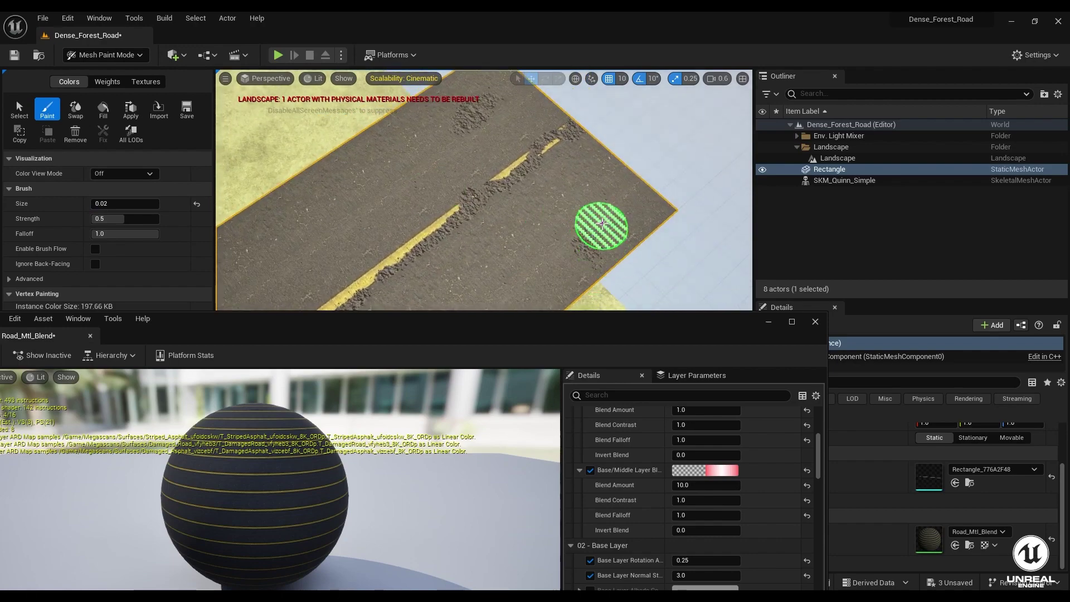
mouse_move(577, 206)
right_mouse_down()
mouse_move(562, 192)
mouse_move(590, 224)
right_mouse_up()
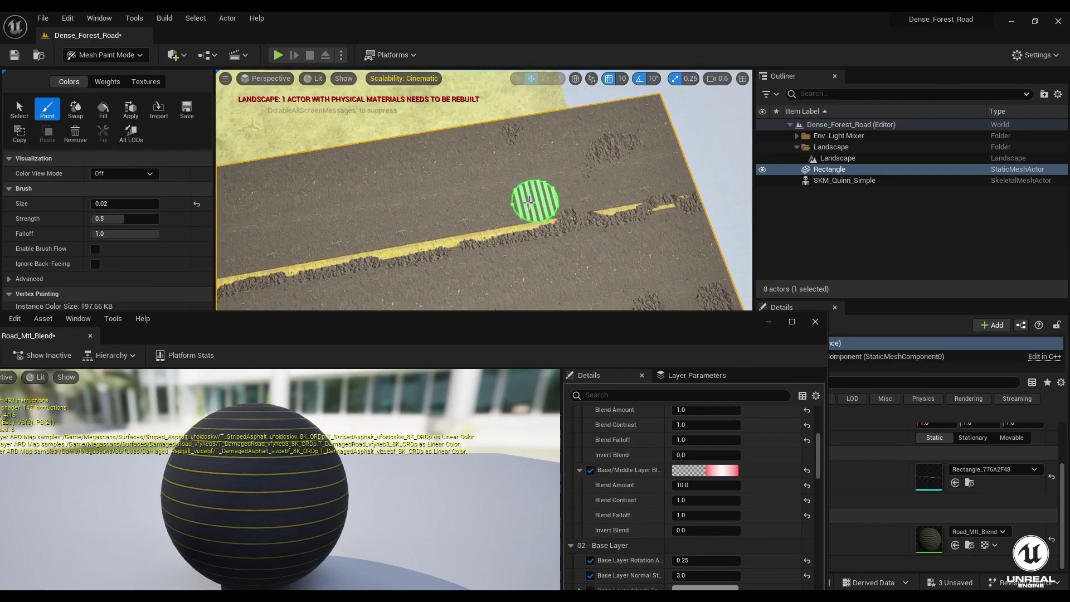
mouse_move(532, 195)
right_mouse_down()
mouse_move(573, 229)
mouse_move(556, 263)
mouse_move(502, 263)
mouse_move(626, 237)
mouse_move(538, 289)
mouse_move(518, 261)
mouse_move(503, 267)
mouse_move(511, 163)
mouse_move(535, 140)
right_mouse_up()
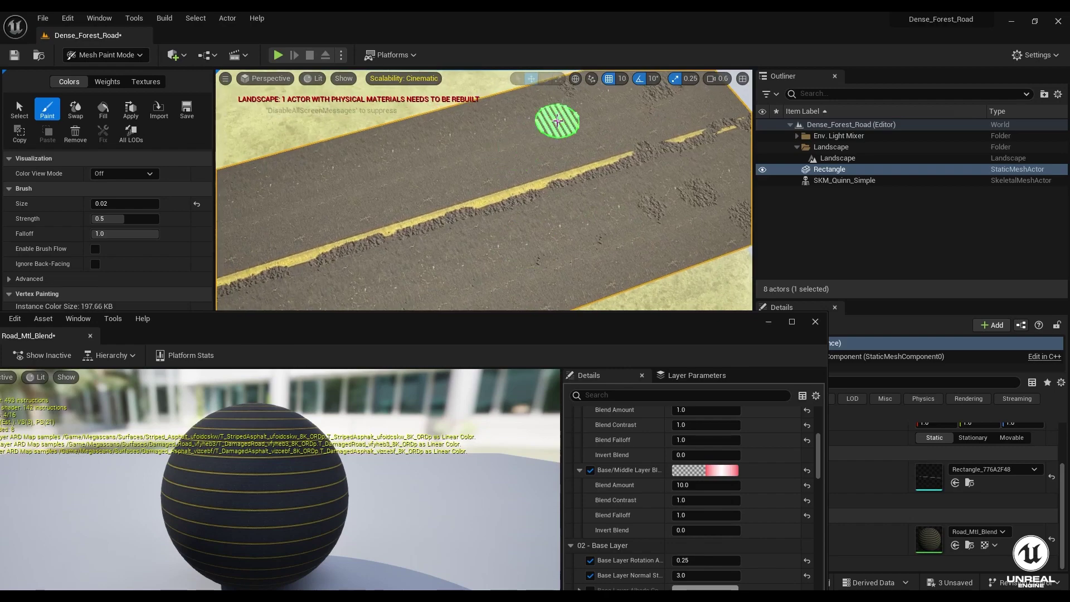
mouse_move(476, 167)
right_mouse_down()
mouse_move(454, 208)
mouse_move(468, 162)
right_mouse_up()
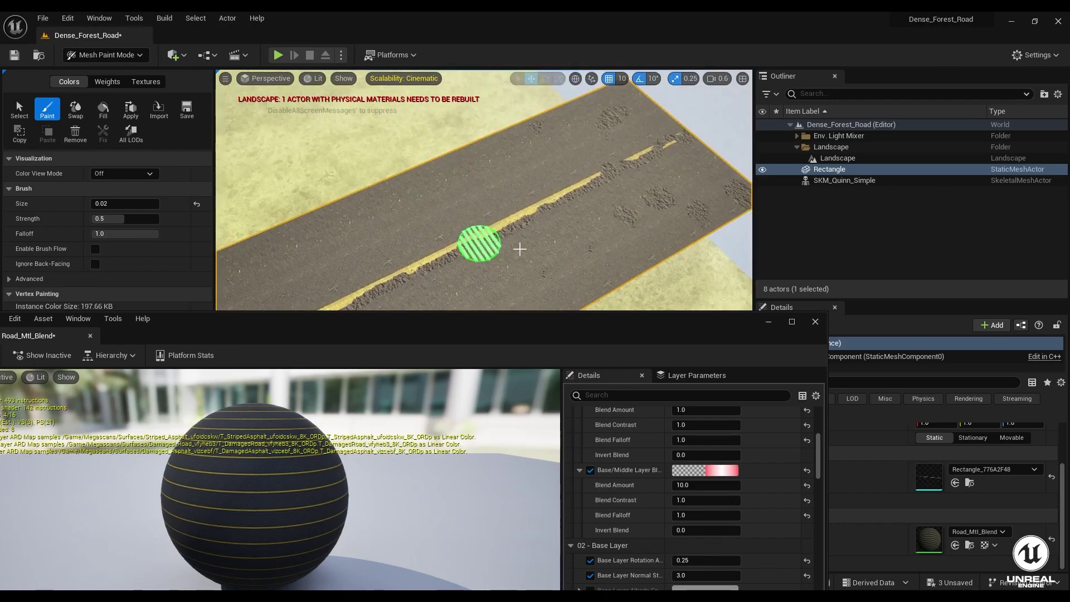
mouse_move(525, 284)
right_mouse_down()
mouse_move(531, 253)
mouse_move(628, 258)
mouse_move(547, 186)
right_mouse_up()
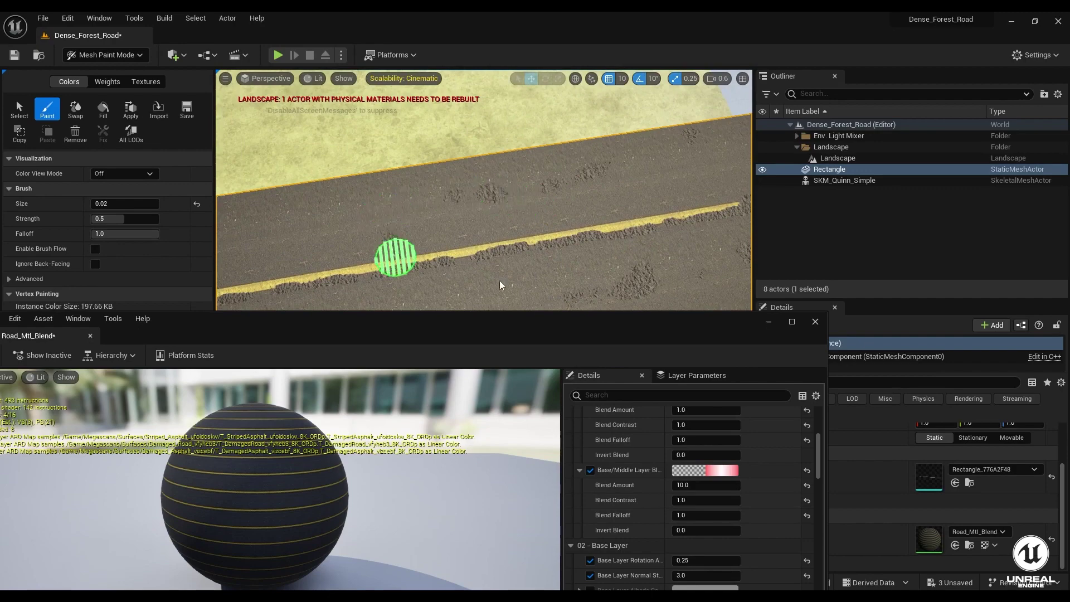
Step: Paint short damage strips from the yellow line into the far lane and separate patches on the near lane of the next stretch
mouse_move(390, 253)
right_mouse_down()
mouse_move(509, 143)
mouse_move(539, 230)
right_mouse_up()
mouse_move(538, 230)
left_mouse_down()
mouse_move(528, 283)
mouse_move(458, 276)
mouse_move(539, 230)
left_mouse_up()
mouse_move(268, 227)
right_mouse_down()
mouse_move(444, 222)
mouse_move(437, 189)
right_mouse_up()
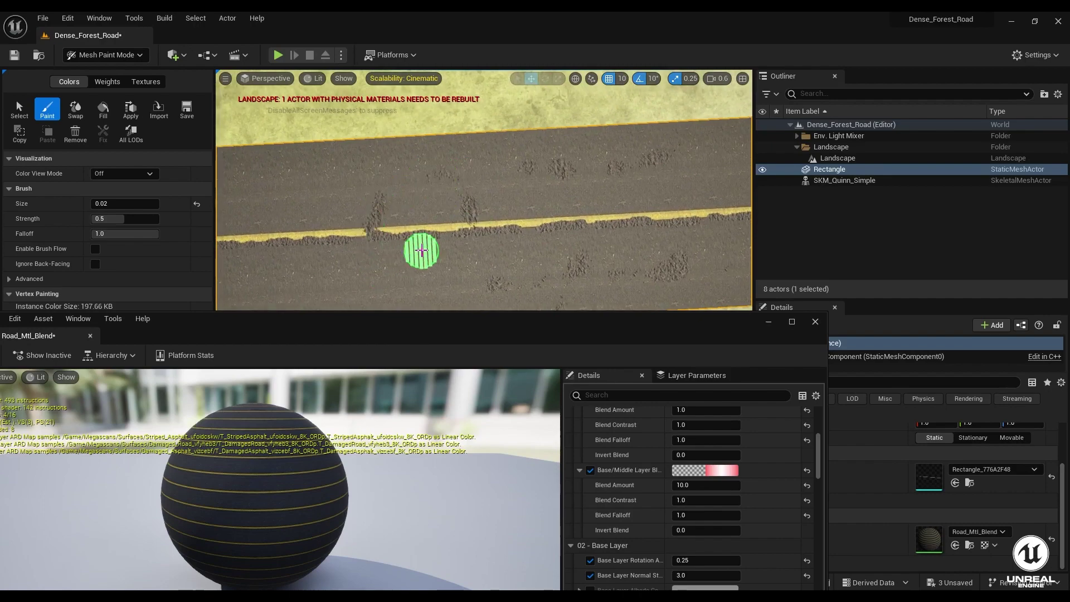
right_click_drag(480, 253, 543, 290)
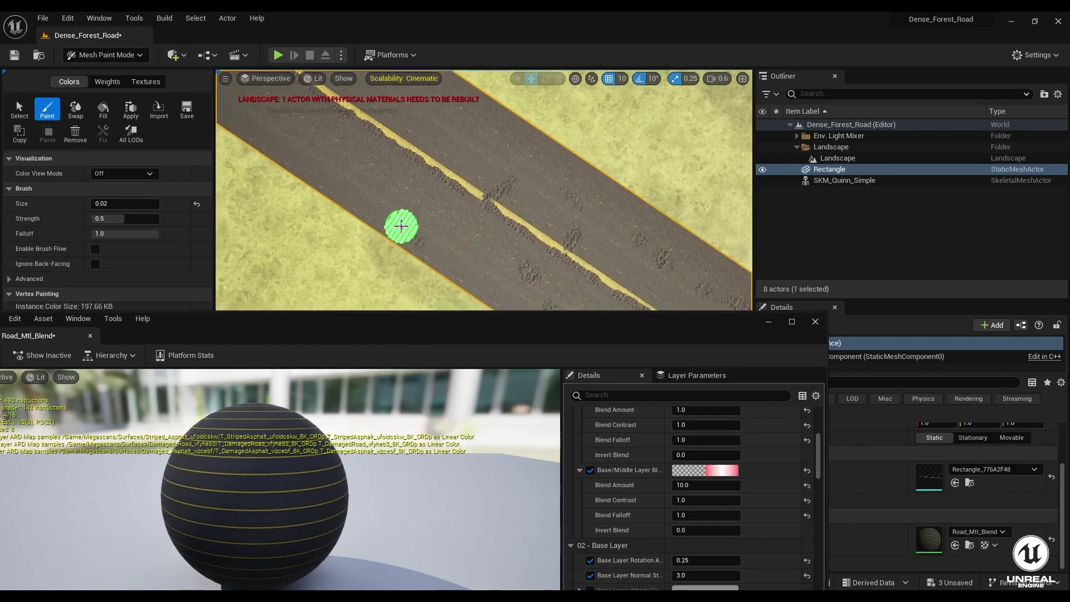
left_click_drag(402, 227, 444, 239)
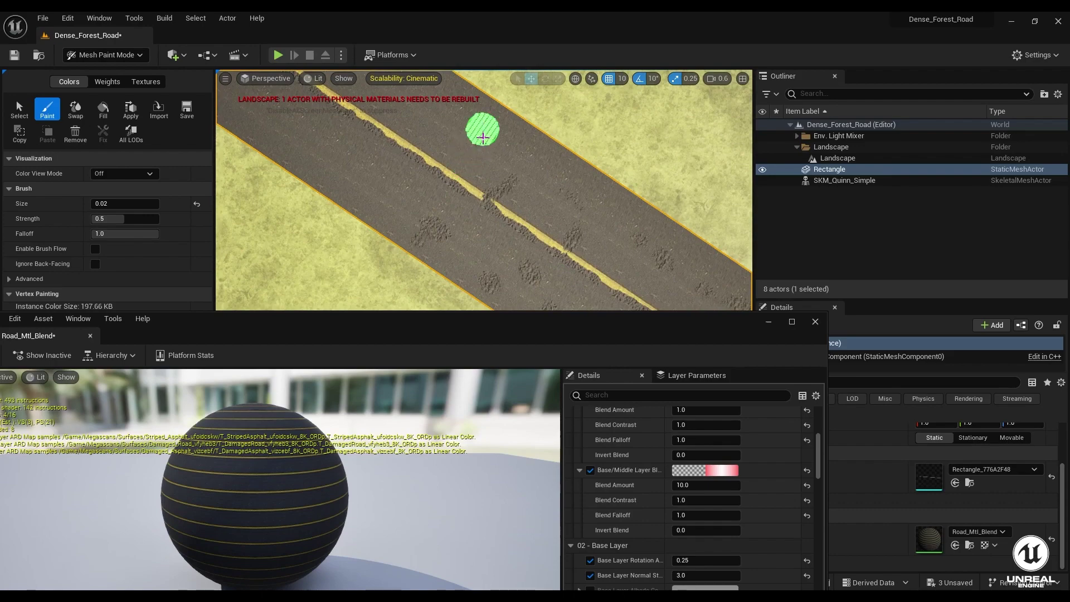
mouse_move(479, 126)
right_mouse_down()
mouse_move(320, 126)
mouse_move(329, 195)
mouse_move(256, 124)
mouse_move(450, 124)
mouse_move(485, 198)
mouse_move(494, 180)
mouse_move(482, 138)
right_mouse_up()
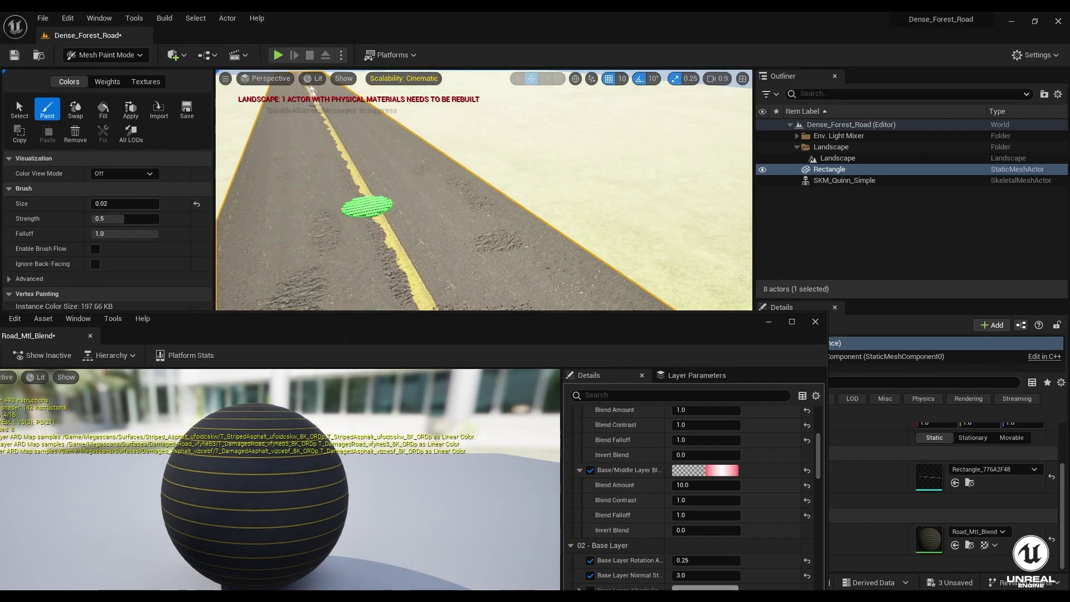
Step: Paint larger elongated patches of damage along the outer edges of both lanes on the stretch leading to the mannequin
mouse_move(367, 206)
right_mouse_down()
mouse_move(508, 143)
mouse_move(377, 208)
right_mouse_up()
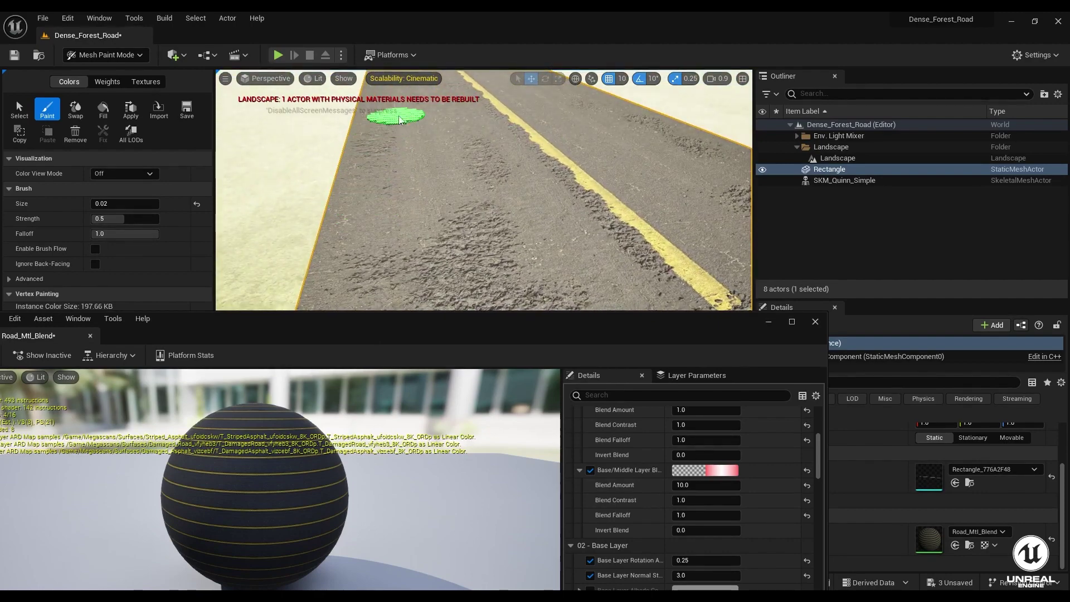
mouse_move(400, 119)
right_mouse_down()
mouse_move(418, 167)
mouse_move(401, 205)
mouse_move(410, 286)
mouse_move(505, 128)
mouse_move(422, 150)
mouse_move(439, 184)
mouse_move(442, 286)
mouse_move(375, 296)
mouse_move(507, 149)
mouse_move(679, 215)
mouse_move(645, 148)
mouse_move(550, 119)
mouse_move(560, 149)
mouse_move(529, 160)
right_mouse_up()
key("w")
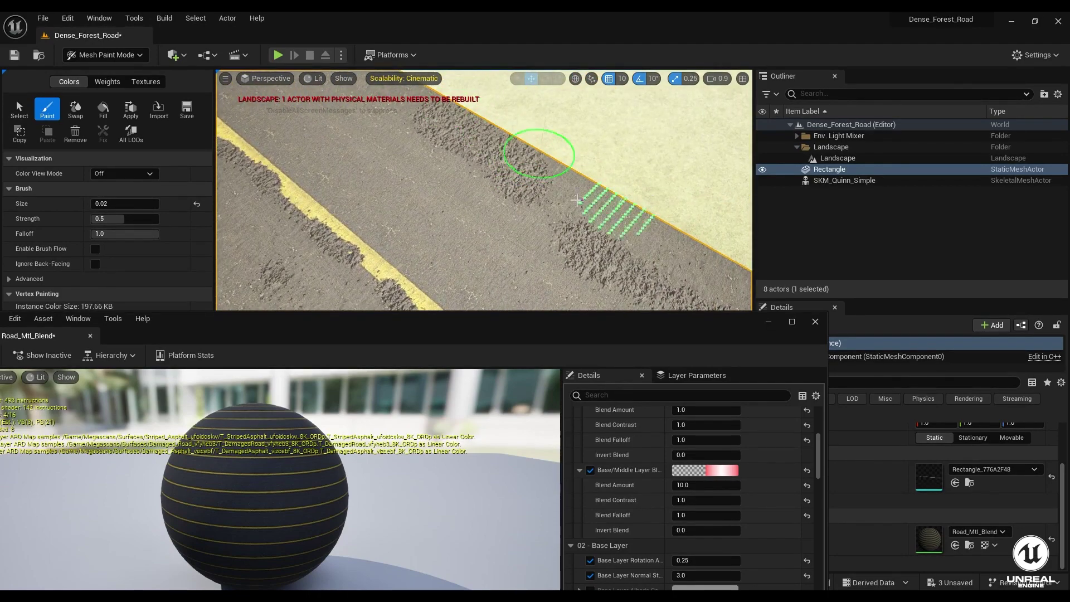
right_click_drag(577, 200, 467, 160)
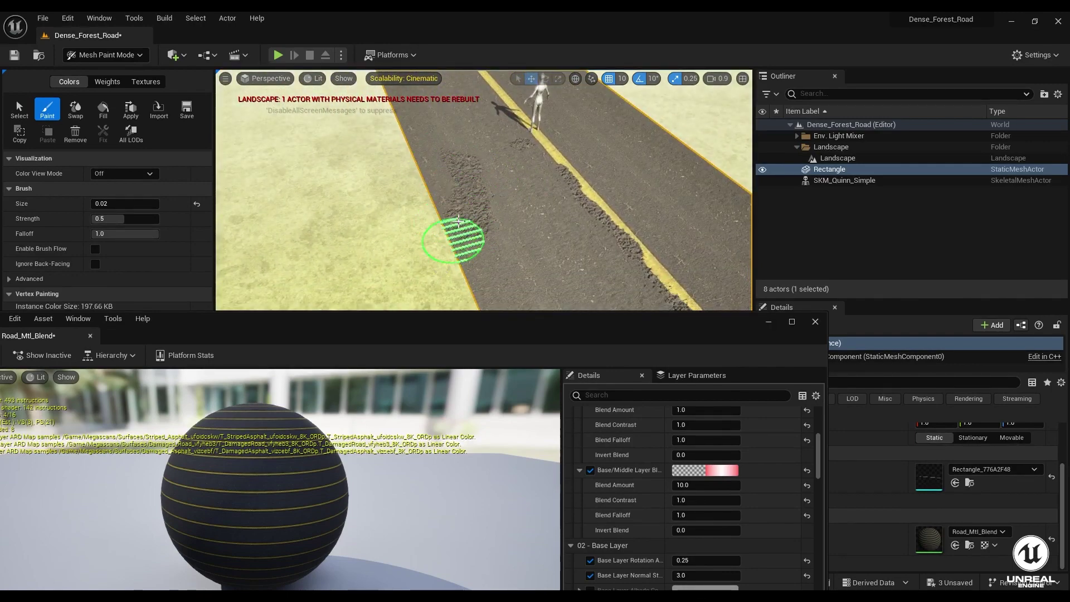
mouse_move(458, 221)
right_mouse_down()
mouse_move(418, 181)
mouse_move(636, 176)
right_mouse_up()
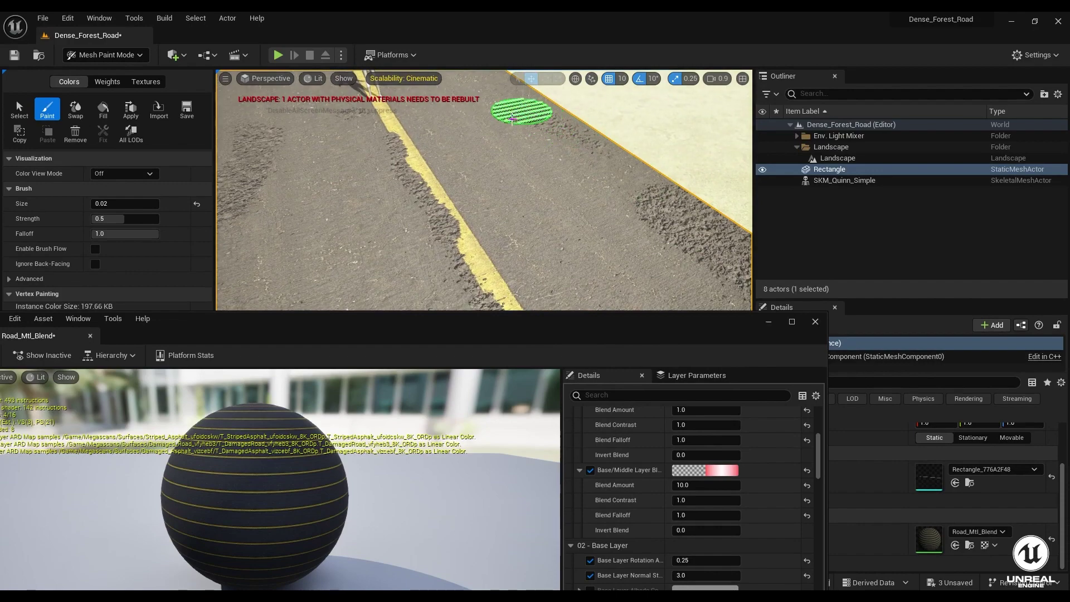
Step: Paint a diagonal damage strip across the lane beside the mannequin and scattered patches on both lanes beyond it
mouse_move(521, 112)
right_mouse_down()
mouse_move(647, 194)
mouse_move(678, 229)
mouse_move(638, 195)
right_mouse_up()
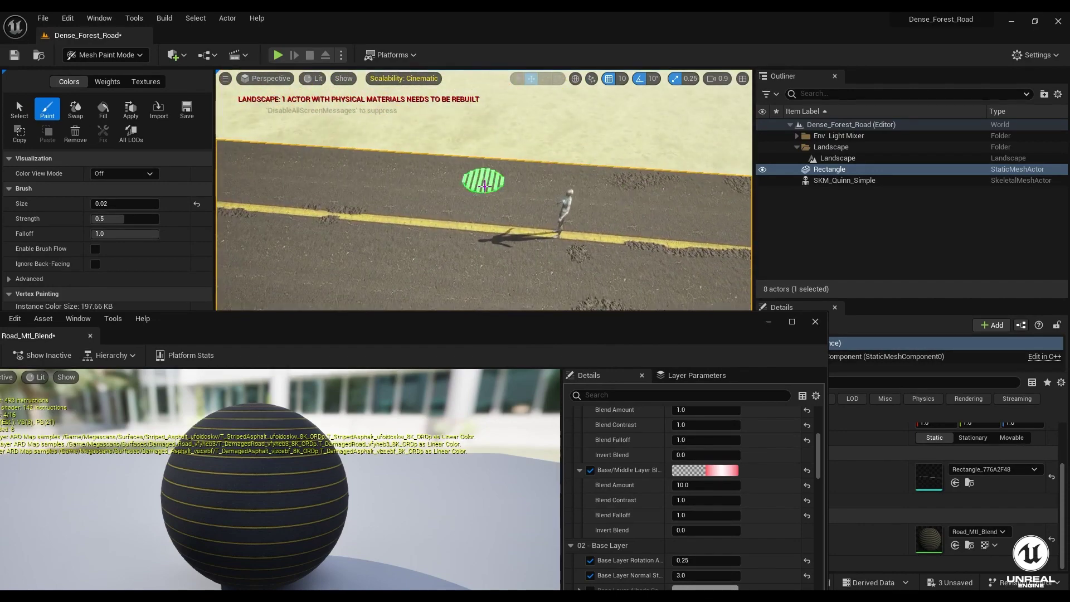
mouse_move(406, 253)
right_mouse_down()
mouse_move(554, 162)
mouse_move(468, 208)
right_mouse_up()
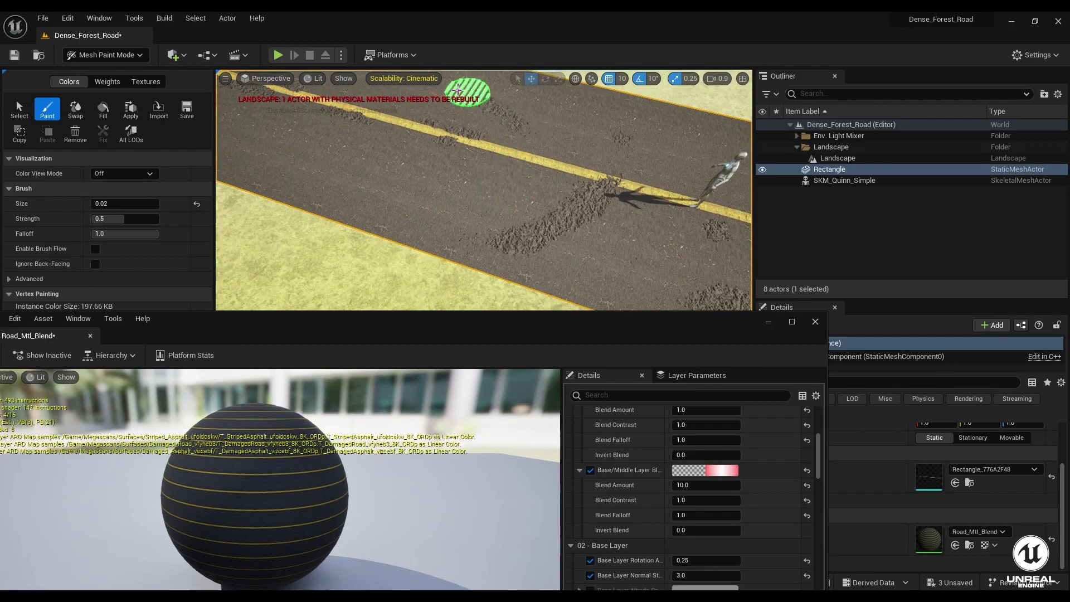
mouse_move(470, 95)
right_mouse_down()
mouse_move(484, 202)
mouse_move(578, 215)
mouse_move(541, 231)
right_mouse_up()
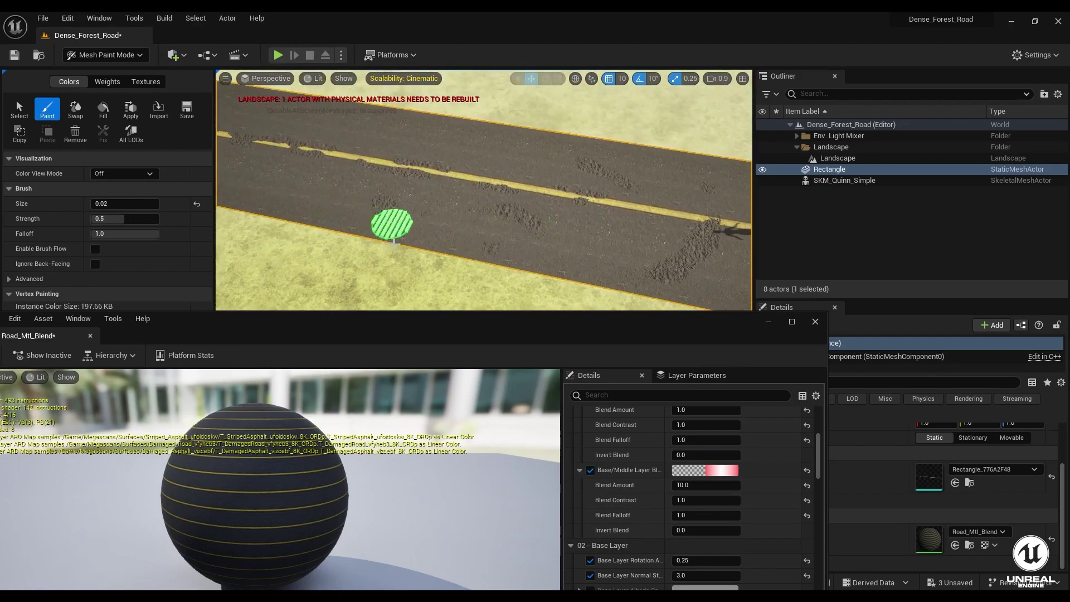
mouse_move(390, 147)
right_mouse_down()
mouse_move(454, 160)
mouse_move(540, 136)
mouse_move(630, 216)
mouse_move(706, 200)
mouse_move(380, 225)
right_mouse_up()
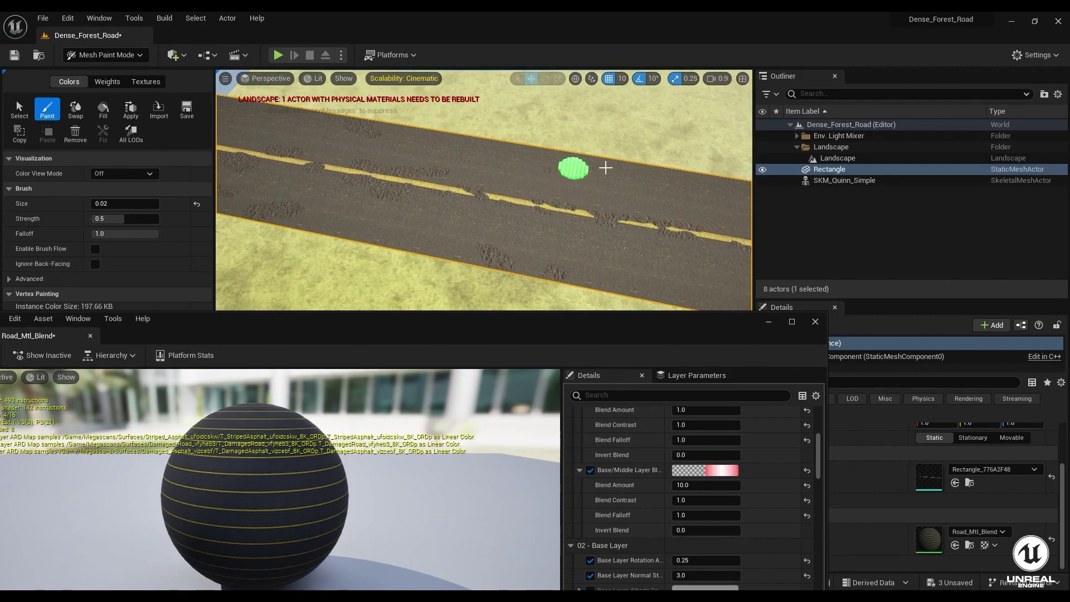
mouse_move(606, 167)
right_mouse_down()
mouse_move(637, 203)
mouse_move(523, 174)
mouse_move(505, 151)
right_mouse_up()
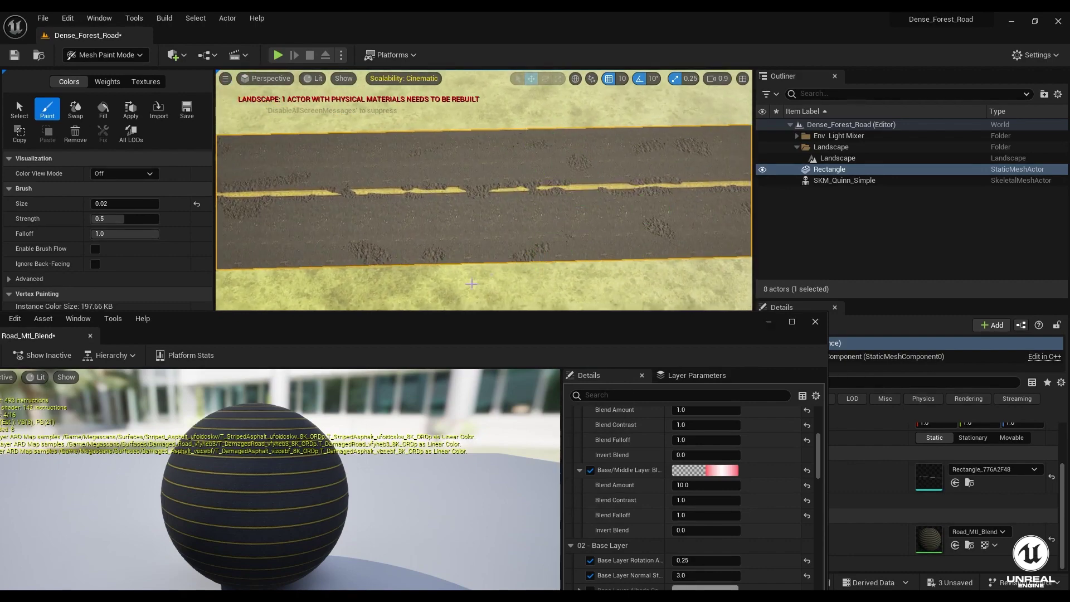
Step: Close the road material's editor and restrict vertex painting to the Green channel instead of Red
mouse_move(471, 283)
right_mouse_down()
mouse_move(566, 222)
mouse_move(504, 174)
mouse_move(277, 259)
mouse_move(312, 234)
mouse_move(479, 212)
mouse_move(551, 179)
mouse_move(483, 223)
mouse_move(397, 126)
mouse_move(573, 222)
right_mouse_up()
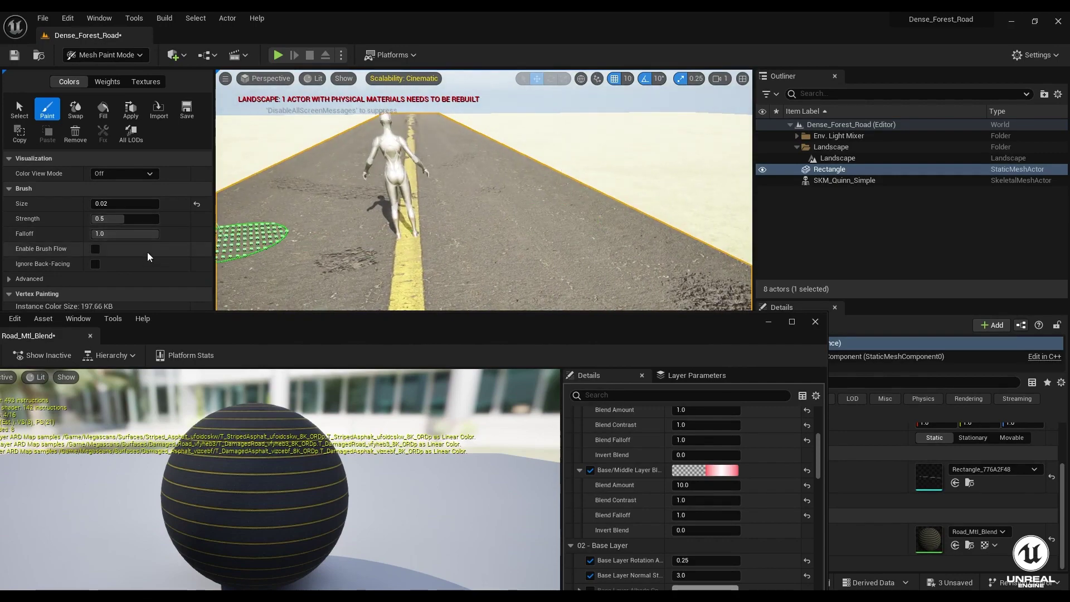
left_click(814, 322)
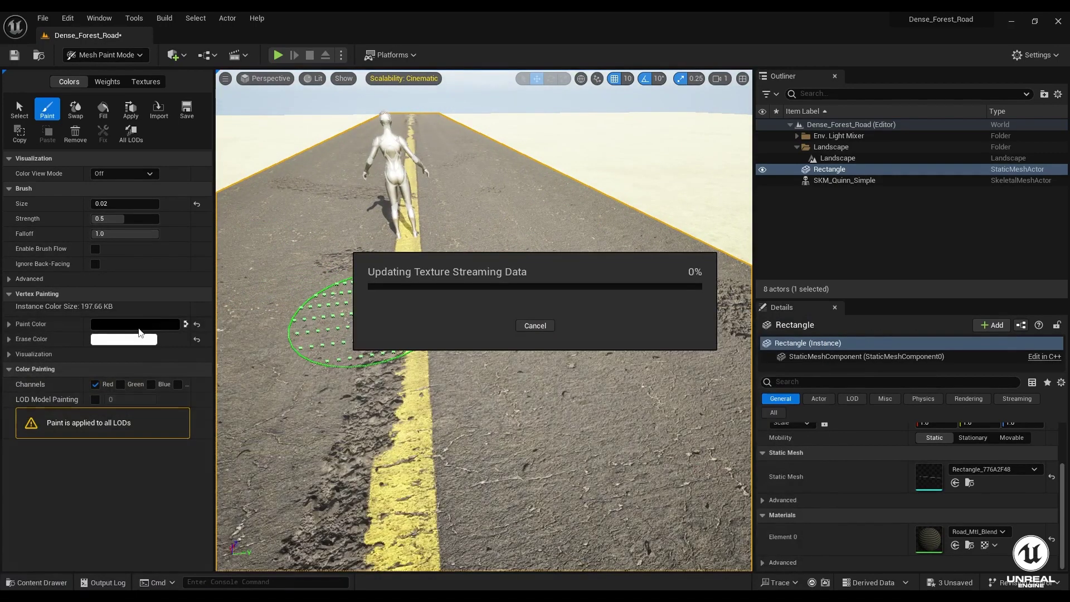
left_click(95, 384)
left_click(120, 384)
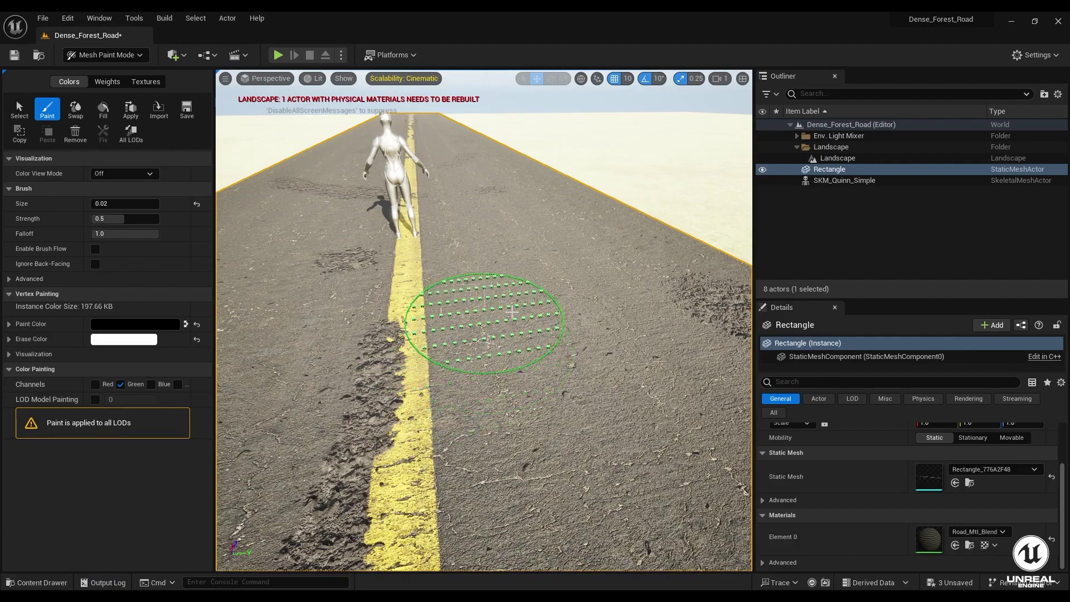
Step: Set the vertex paint brush size to 0.001 for painting the road near the mannequin
mouse_move(513, 322)
right_mouse_down()
mouse_move(604, 320)
mouse_move(694, 357)
mouse_move(717, 301)
mouse_move(713, 345)
mouse_move(680, 335)
mouse_move(707, 379)
right_mouse_up()
key("w")
key("s")
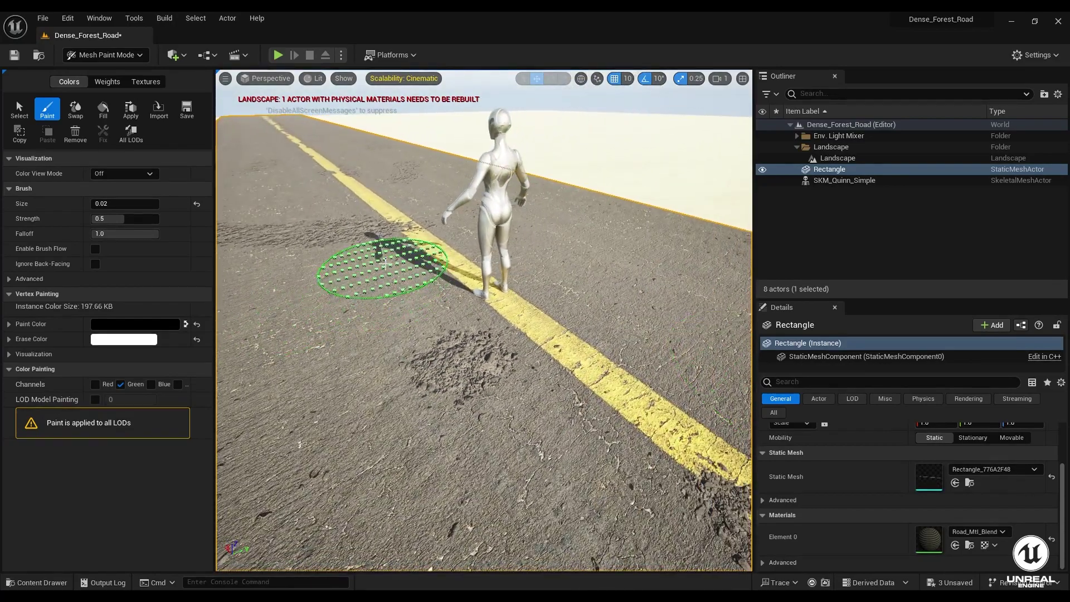
left_click(101, 202)
type("0.001")
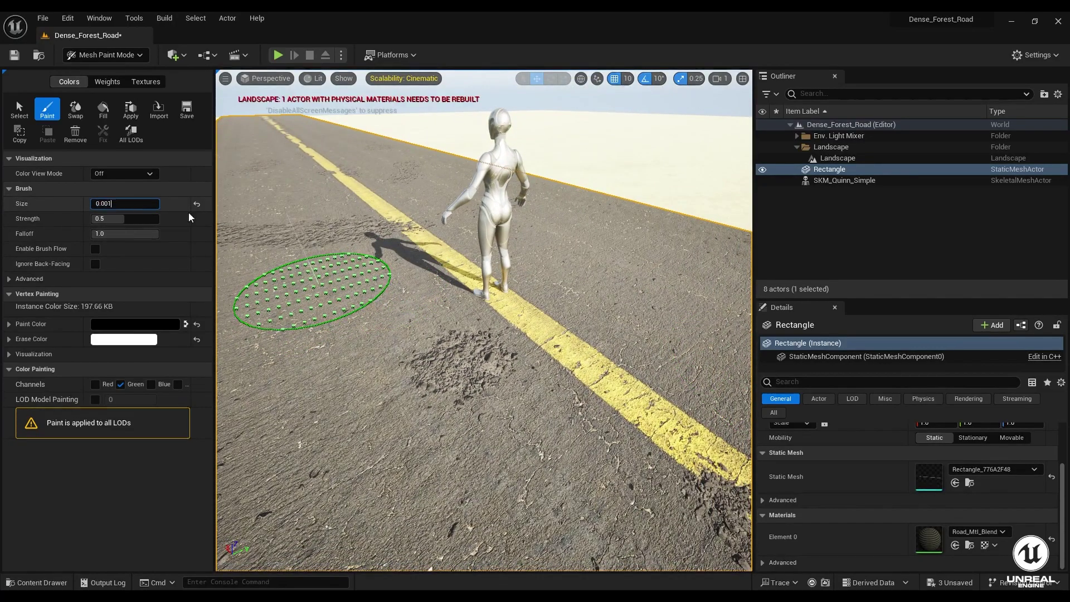
key("Return")
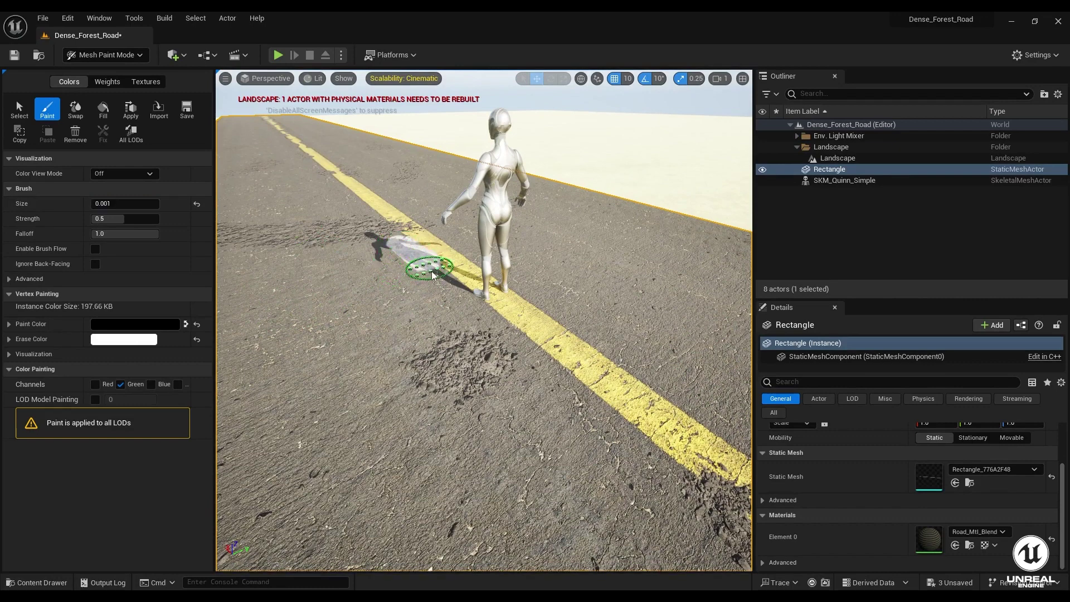
Step: Paint a strip of the top layer beside the yellow line at the mannequin's feet and set the brush strength to 0.3
mouse_move(472, 305)
left_mouse_down()
mouse_move(597, 402)
mouse_move(647, 473)
mouse_move(617, 437)
left_mouse_up()
key("w")
mouse_move(617, 437)
right_mouse_down()
mouse_move(468, 423)
mouse_move(535, 390)
mouse_move(557, 435)
mouse_move(558, 490)
mouse_move(641, 485)
right_mouse_up()
scroll(616, 437, "down", 1)
key("s")
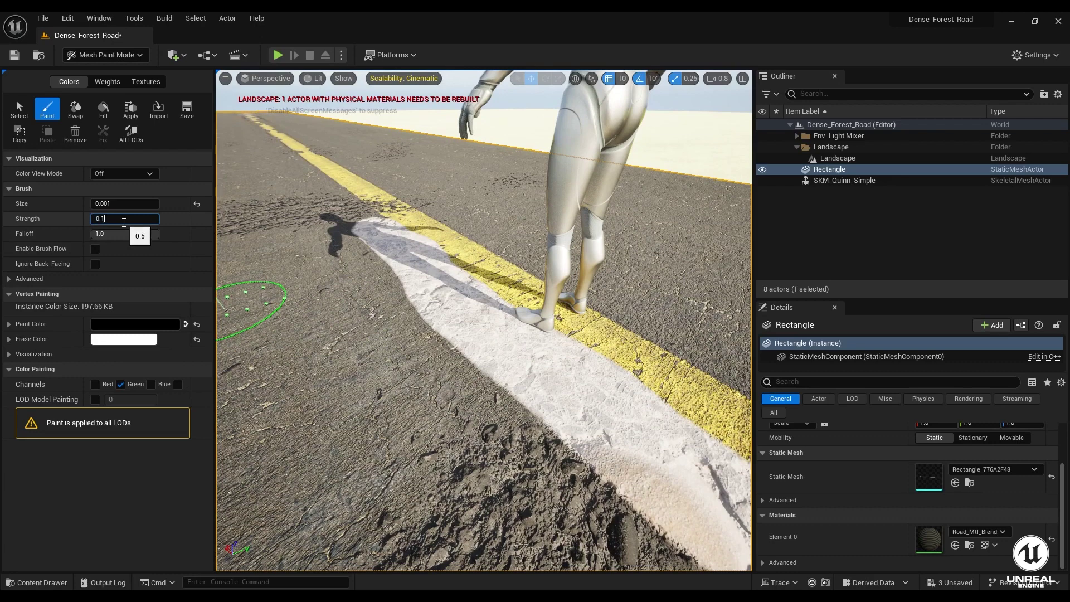
type(".3")
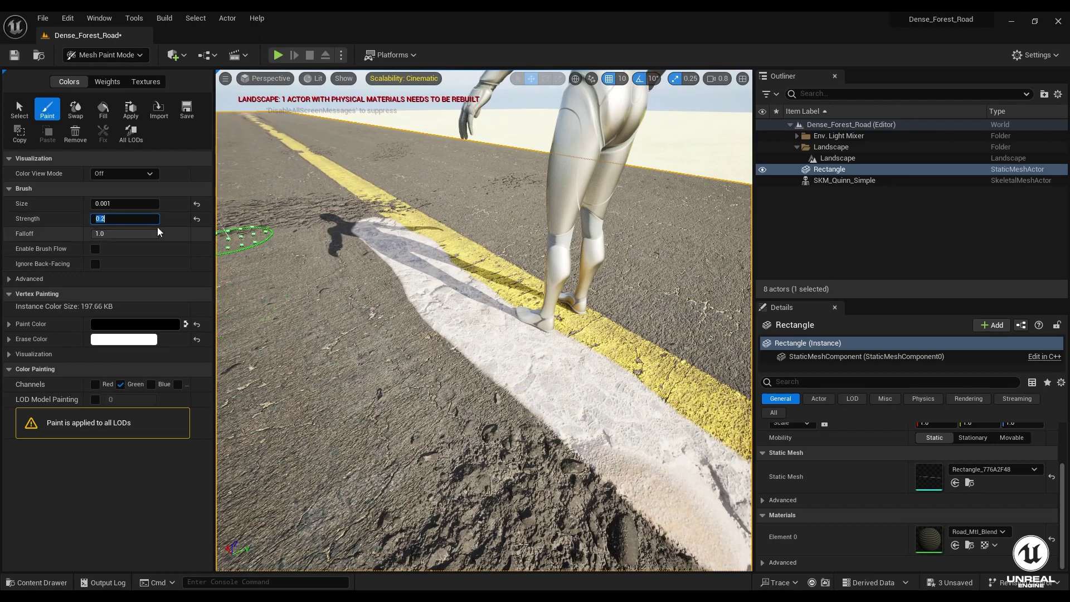
key("Return")
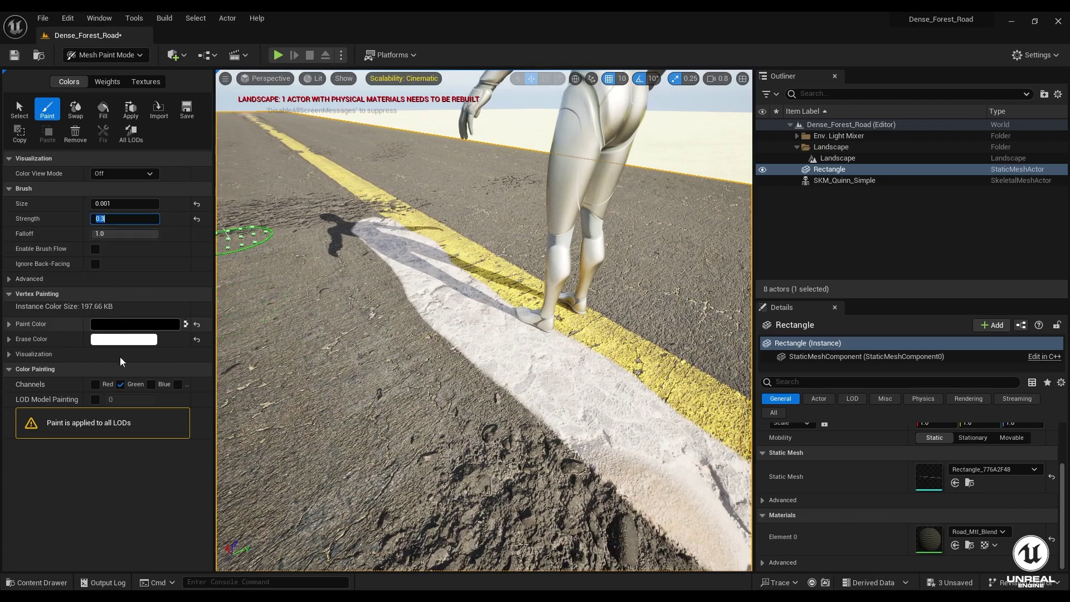
Step: Open the Road_Mtl_Blend material instance from the BlendMaterials folder and bring up its Top Layer tiling parameters
left_click(38, 583)
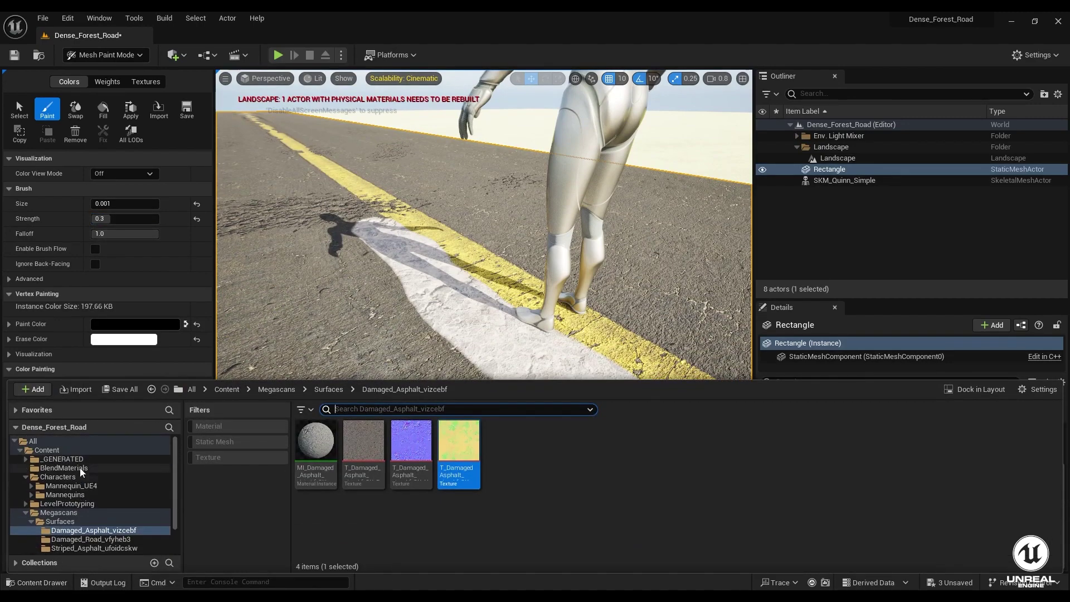
left_click(64, 468)
double_click(333, 442)
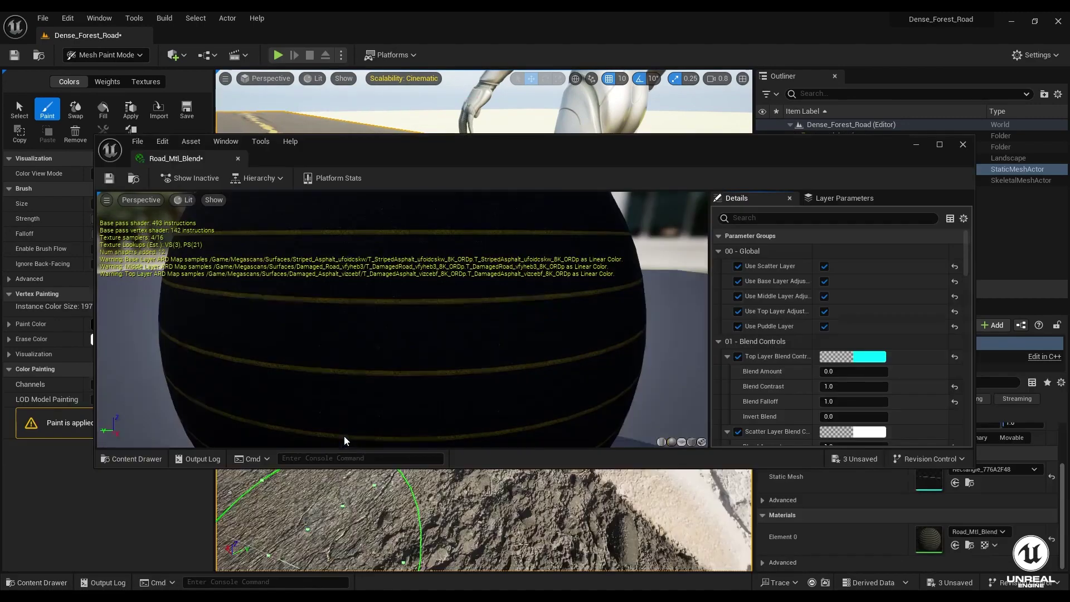
scroll(803, 358, "down", 5)
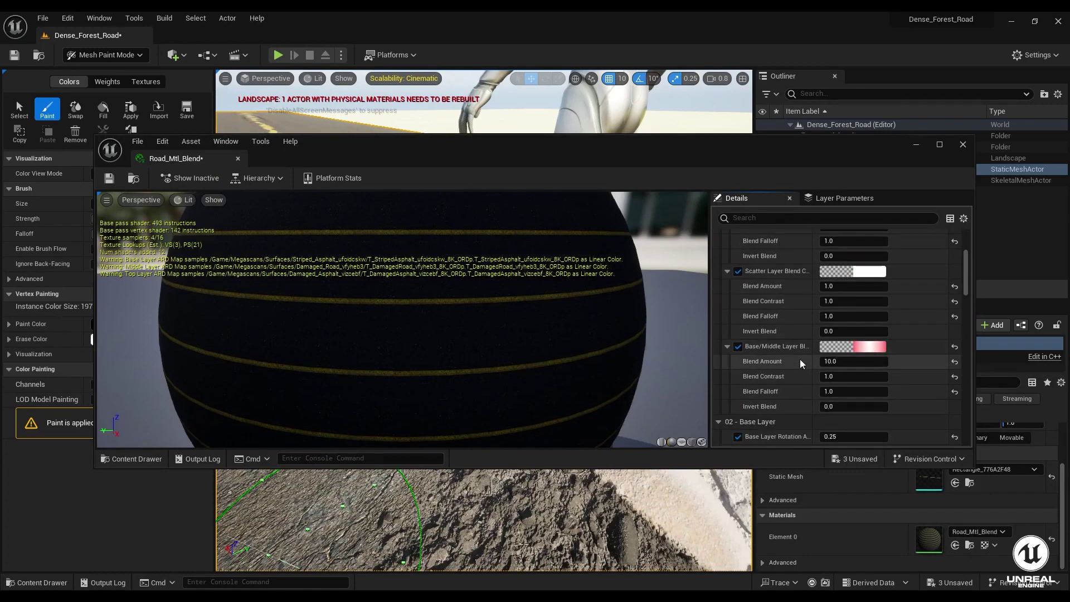
scroll(798, 362, "down", 10)
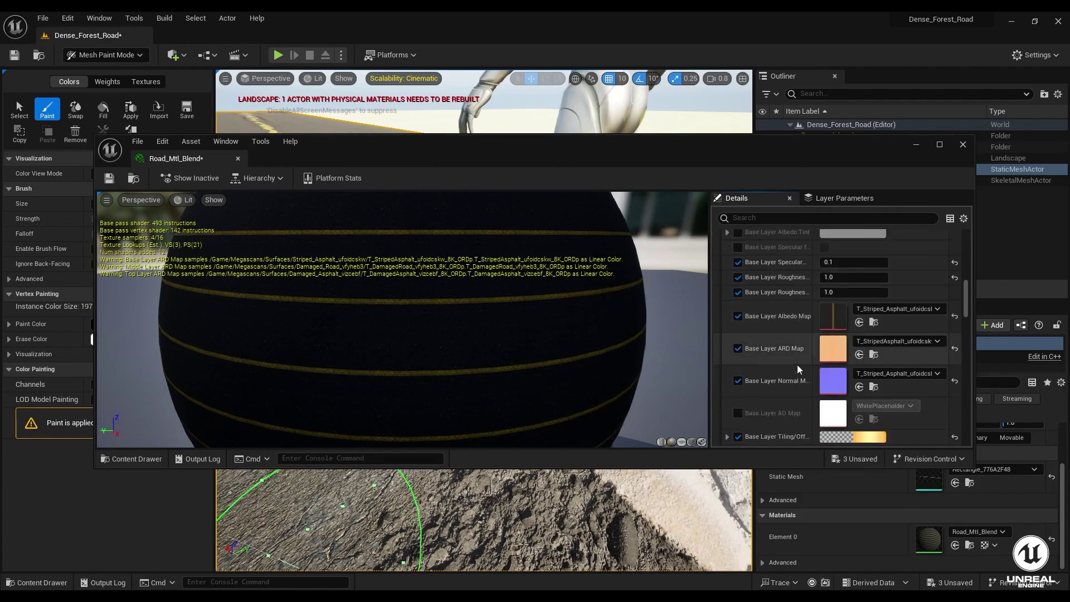
scroll(797, 366, "down", 10)
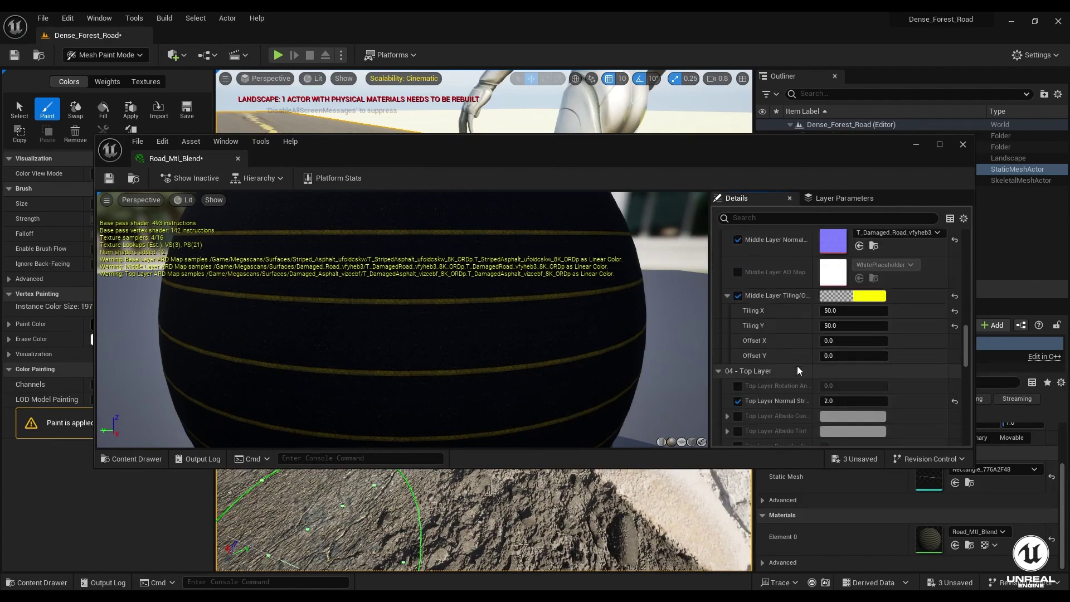
scroll(797, 366, "down", 10)
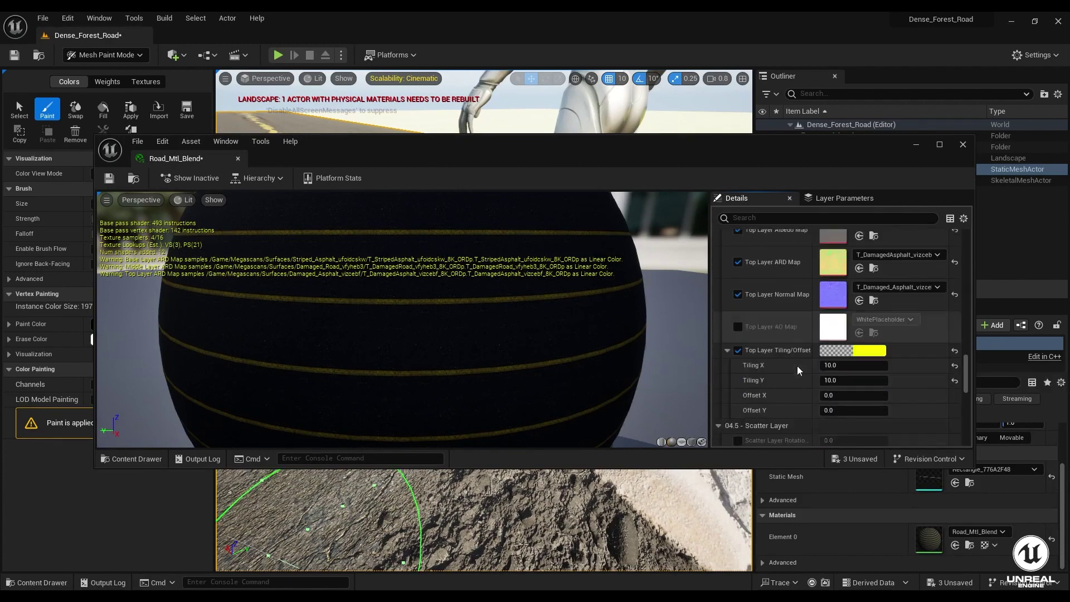
Step: Set the Top Layer Tiling X and Tiling Y to 50
left_click(831, 330)
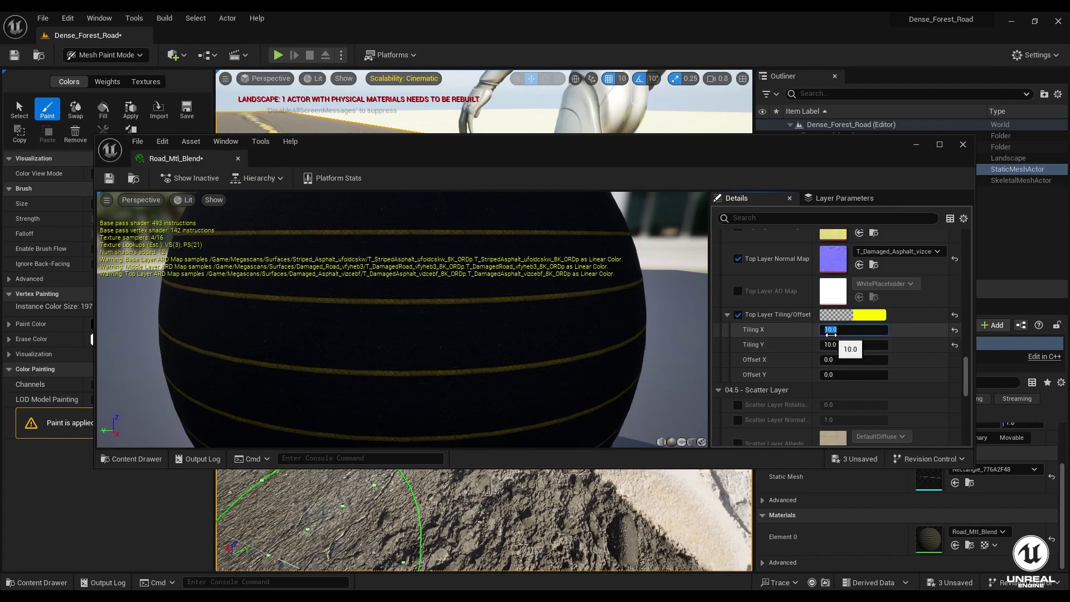
type("50")
left_click(841, 345)
type("50")
key("Return")
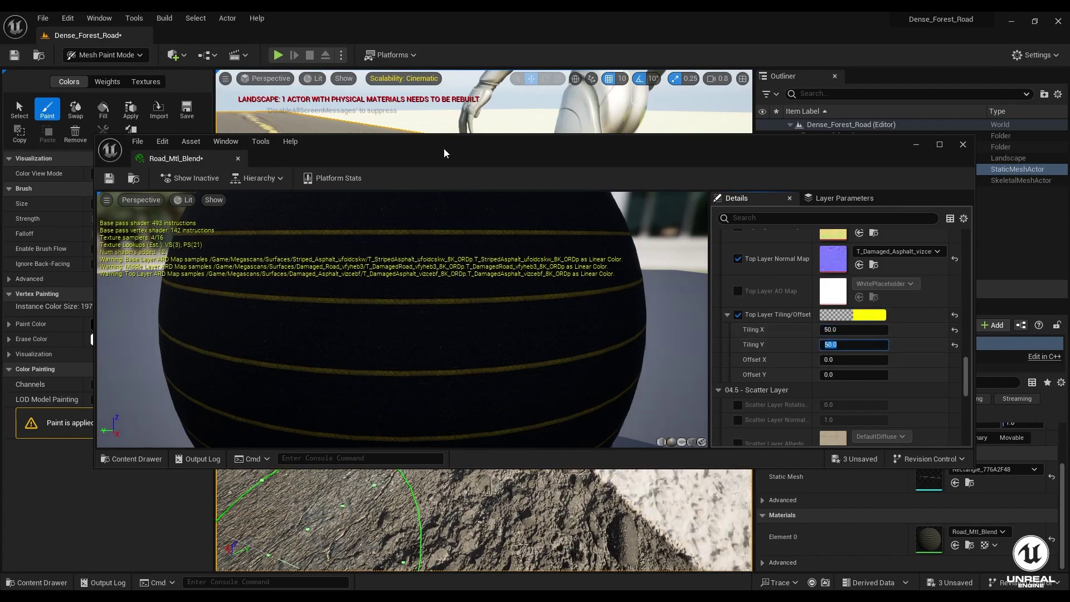
Step: Move the material window clear of the painted road strip and set the Top Layer Tiling X and Y to 100
left_click_drag(448, 147, 417, 366)
mouse_move(447, 275)
right_mouse_down()
mouse_move(490, 301)
mouse_move(613, 312)
mouse_move(635, 340)
mouse_move(624, 350)
mouse_move(560, 346)
right_mouse_up()
scroll(447, 275, "down", 1)
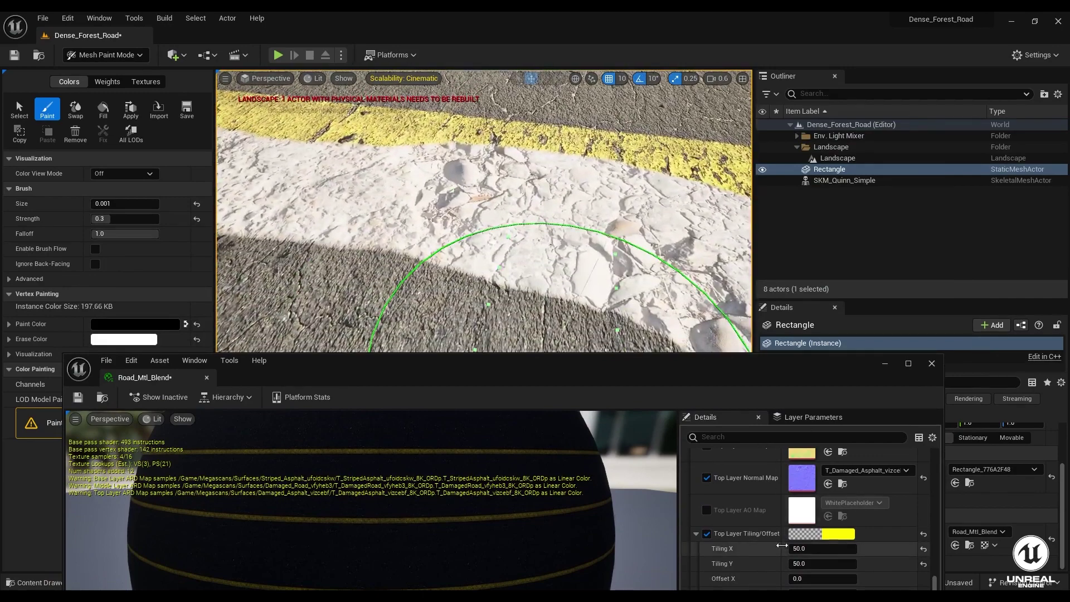
key("Tab")
type("1")
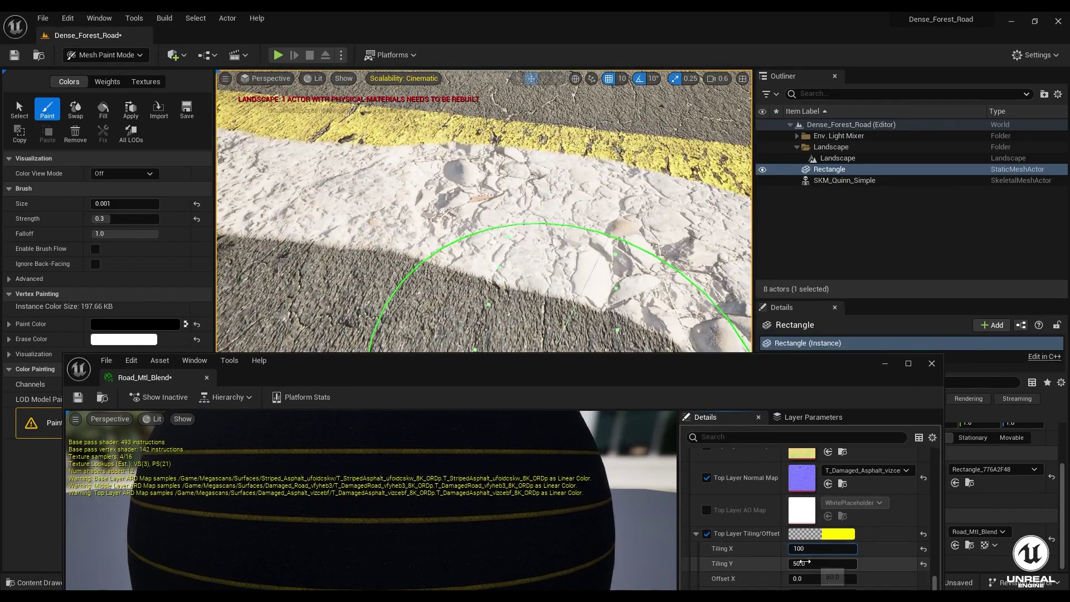
key("Return")
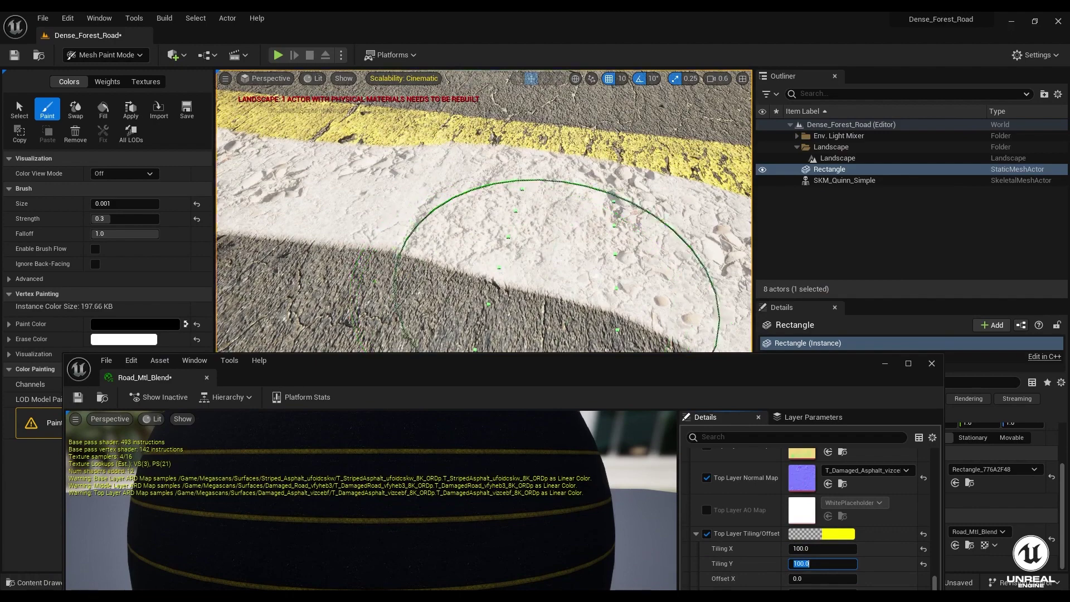
right_click_drag(560, 260, 674, 262)
right_click_drag(268, 256, 446, 290)
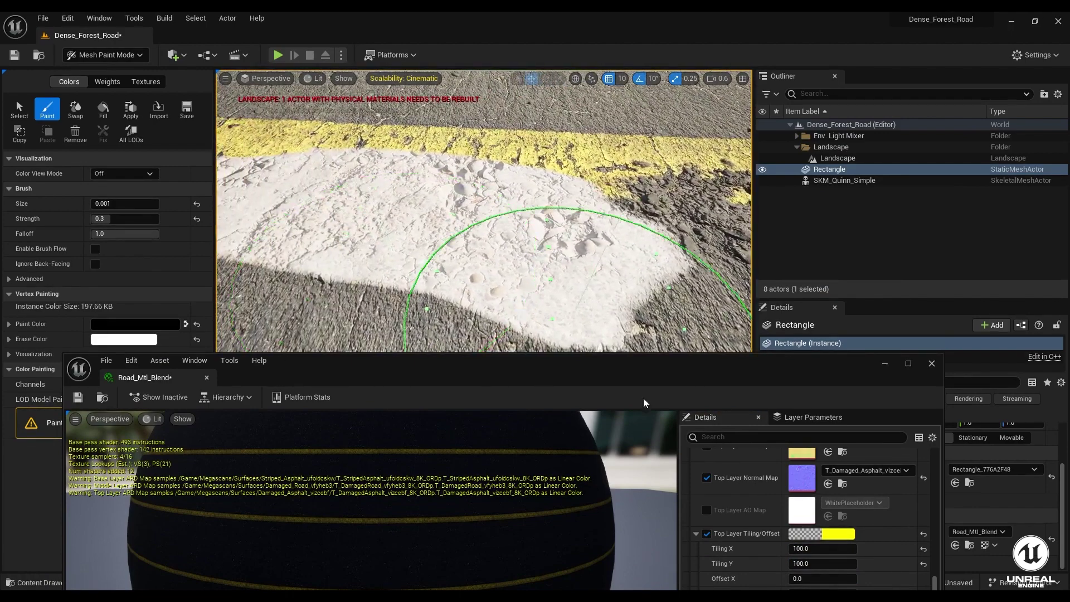
Step: Enable the Top Layer Albedo Controls override and set its Saturation to 0.3
scroll(747, 540, "up", 3)
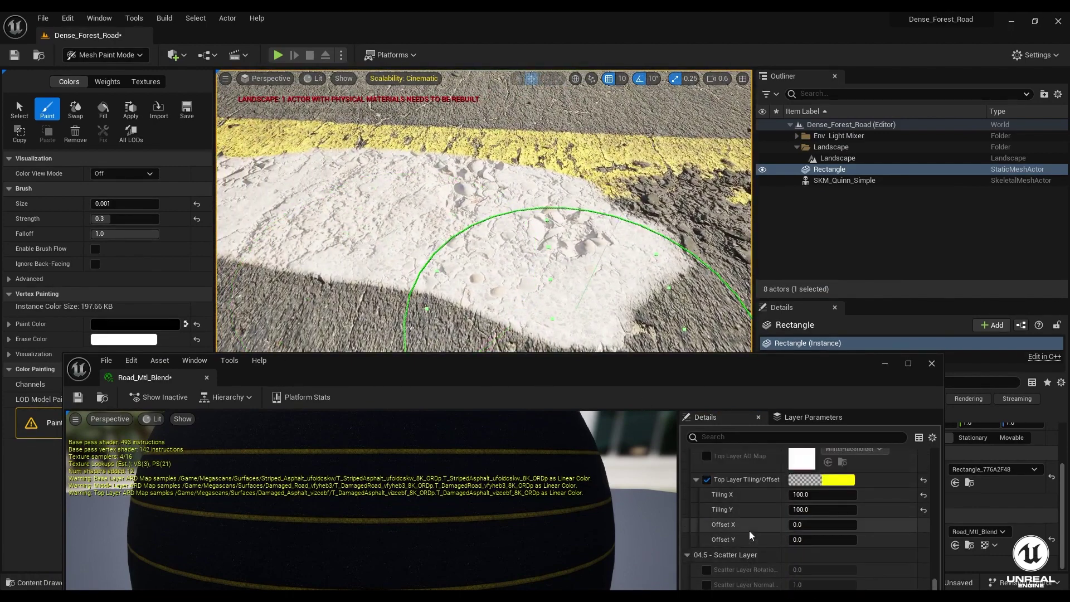
scroll(749, 530, "up", 2)
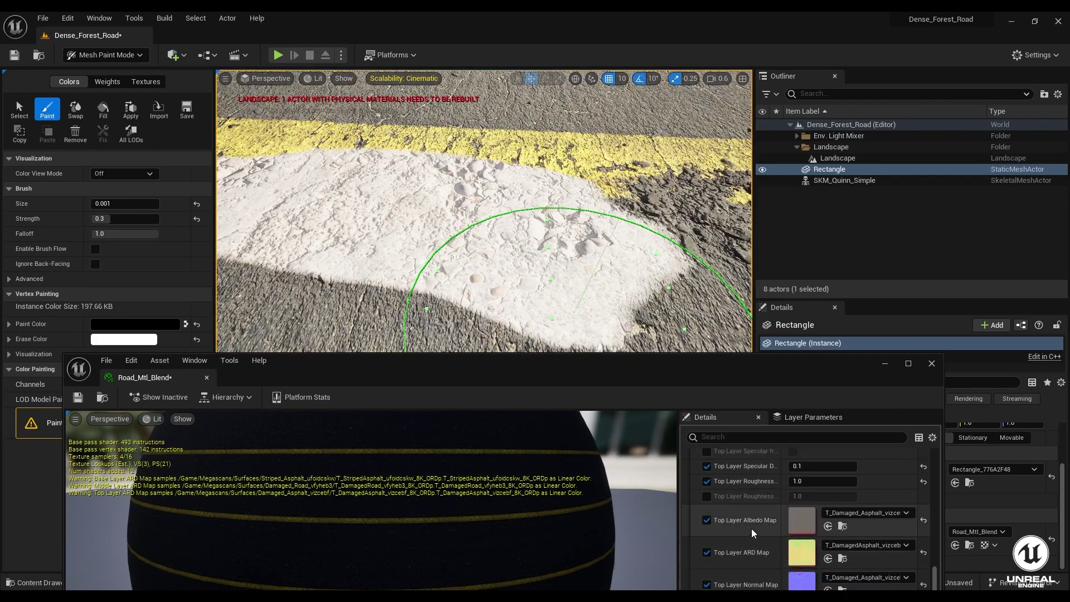
scroll(751, 529, "up", 1)
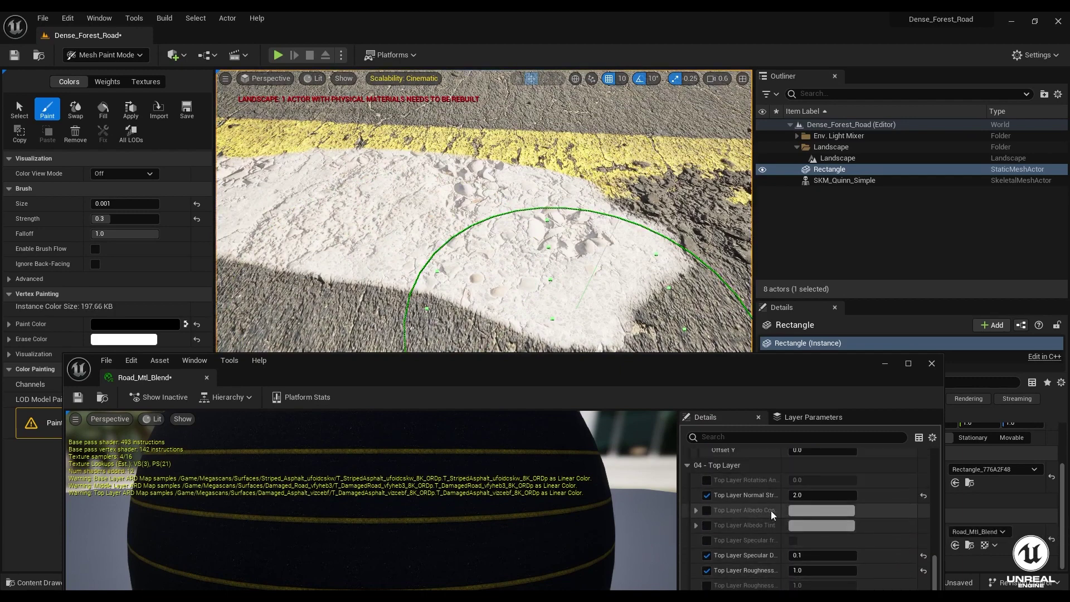
scroll(749, 520, "up", 1)
left_click(696, 475)
left_click(706, 475)
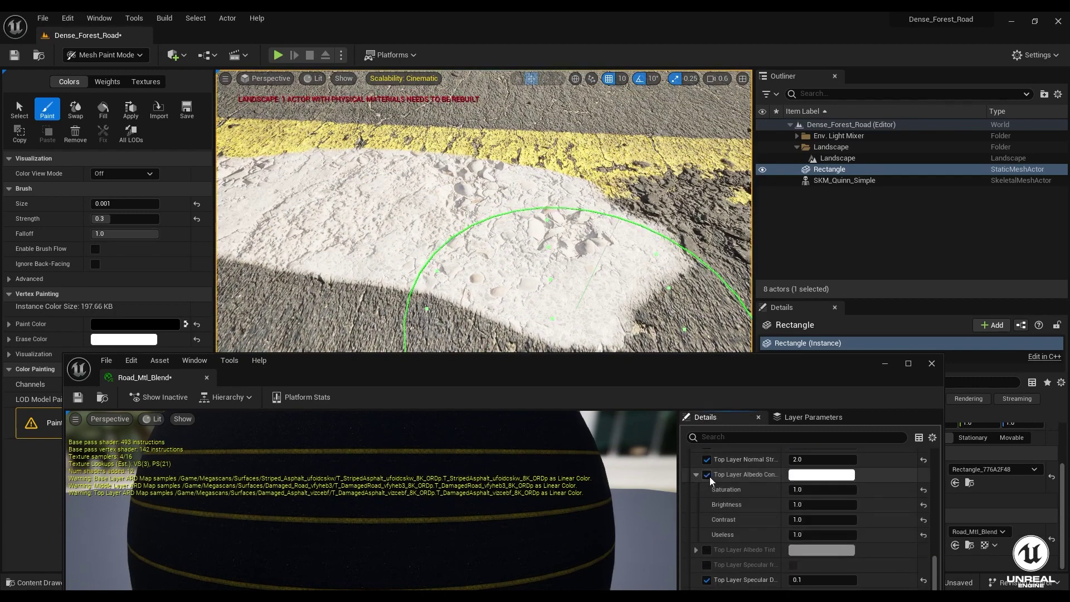
left_click_drag(802, 490, 781, 491)
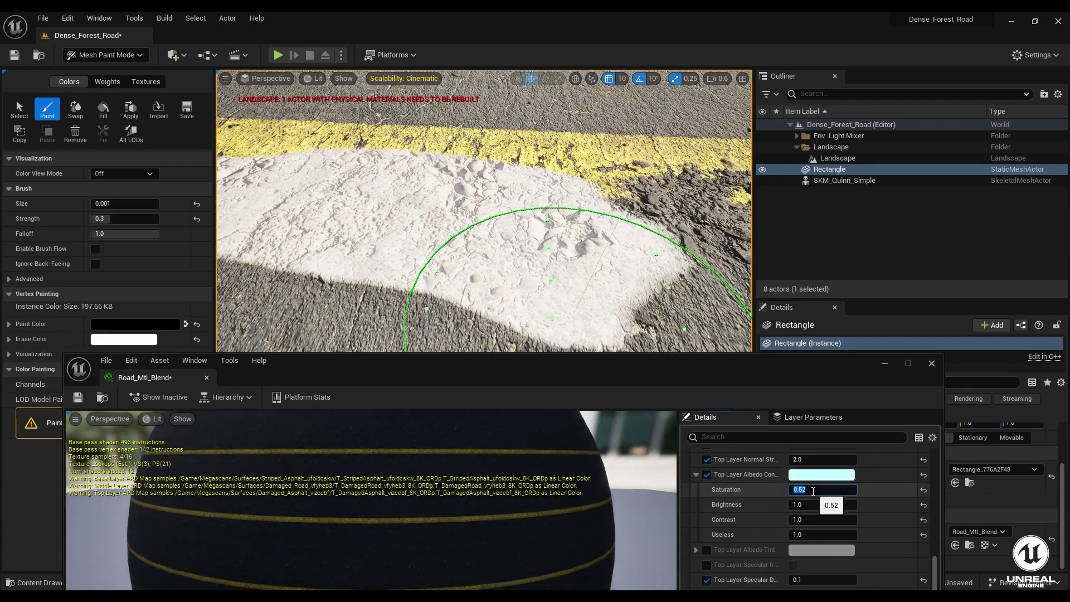
type("3")
key("Return")
Step: Set the Top Layer albedo Brightness to 0.08 and Contrast to about 0.93, and reset the Useless value to its default
left_click_drag(805, 505, 752, 504)
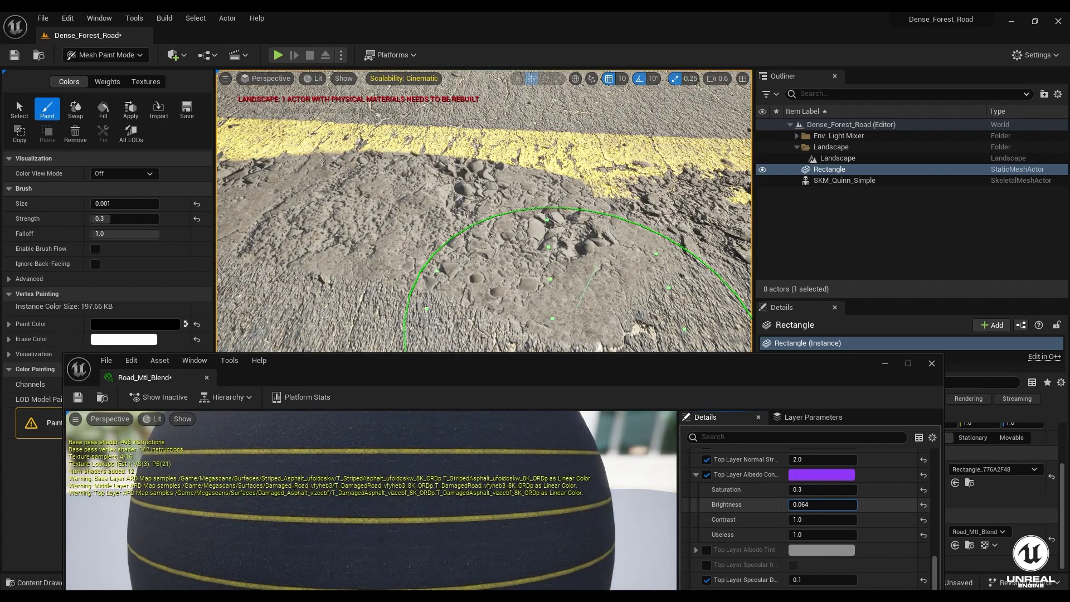
left_click_drag(793, 504, 813, 519)
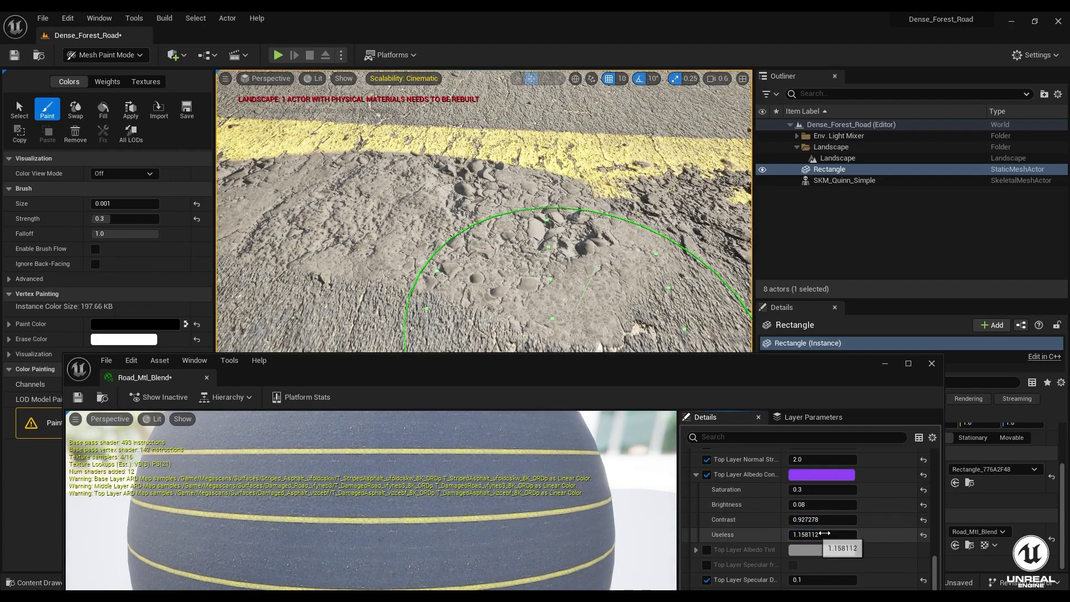
left_click(923, 535)
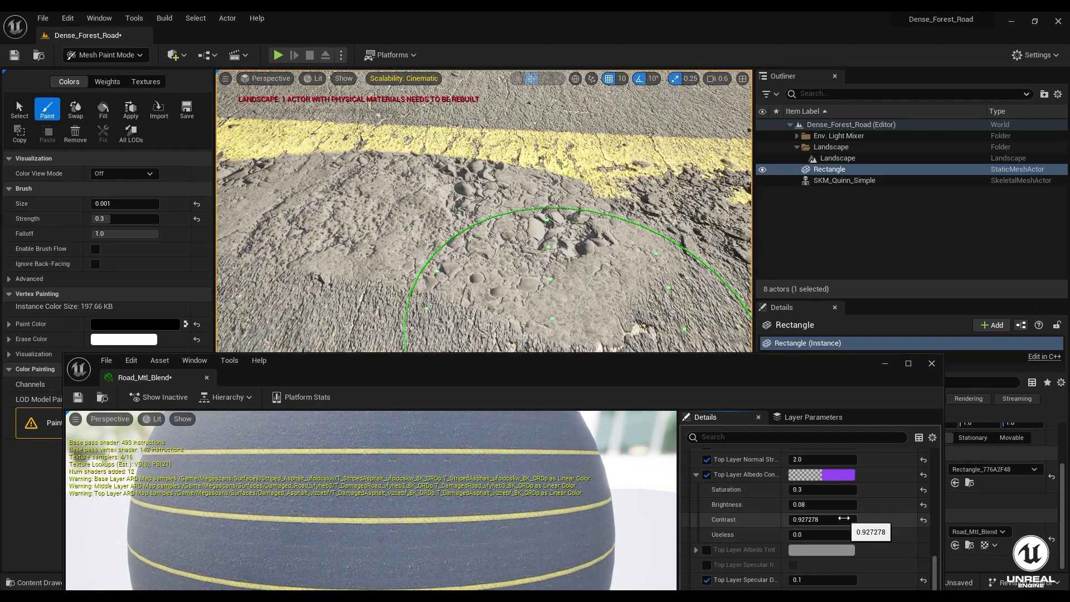
mouse_move(390, 223)
right_mouse_down()
mouse_move(312, 201)
mouse_move(313, 167)
mouse_move(423, 234)
mouse_move(524, 273)
right_mouse_up()
scroll(457, 251, "down", 2)
Step: Try Scatter Layer Blend Amount values up to about 8.85 in the Blend Controls, and reset the Blend Amount to its default
scroll(747, 498, "up", 10)
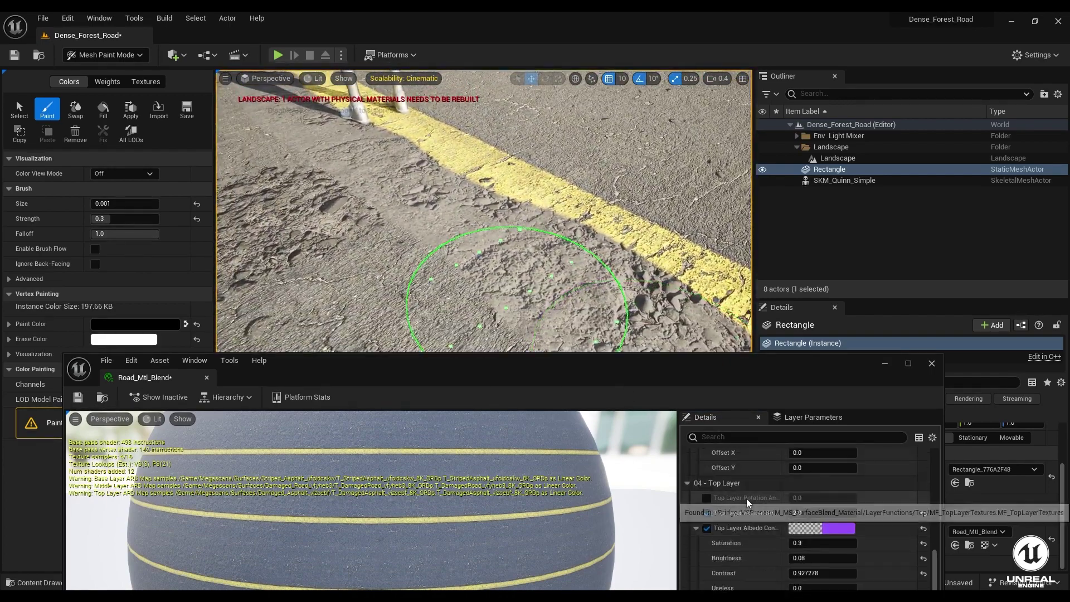
scroll(747, 498, "up", 10)
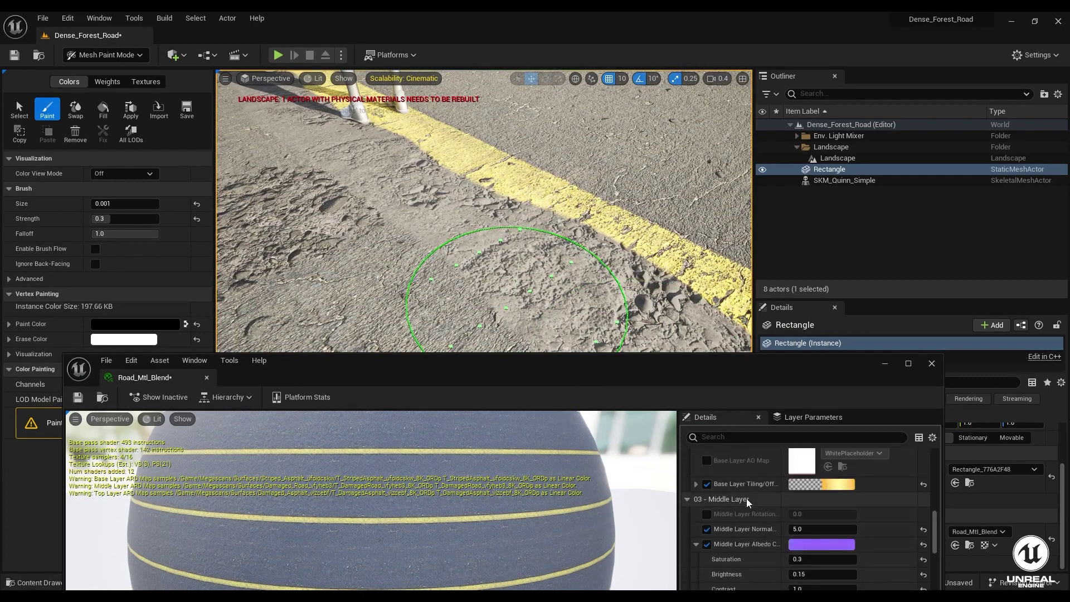
scroll(746, 501, "up", 8)
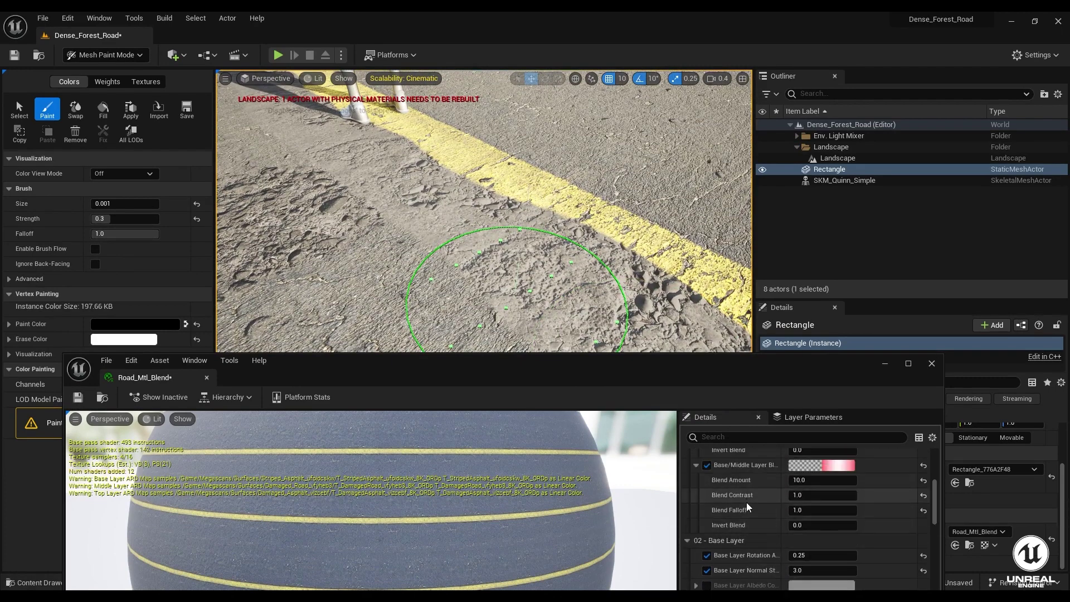
scroll(744, 510, "down", 5)
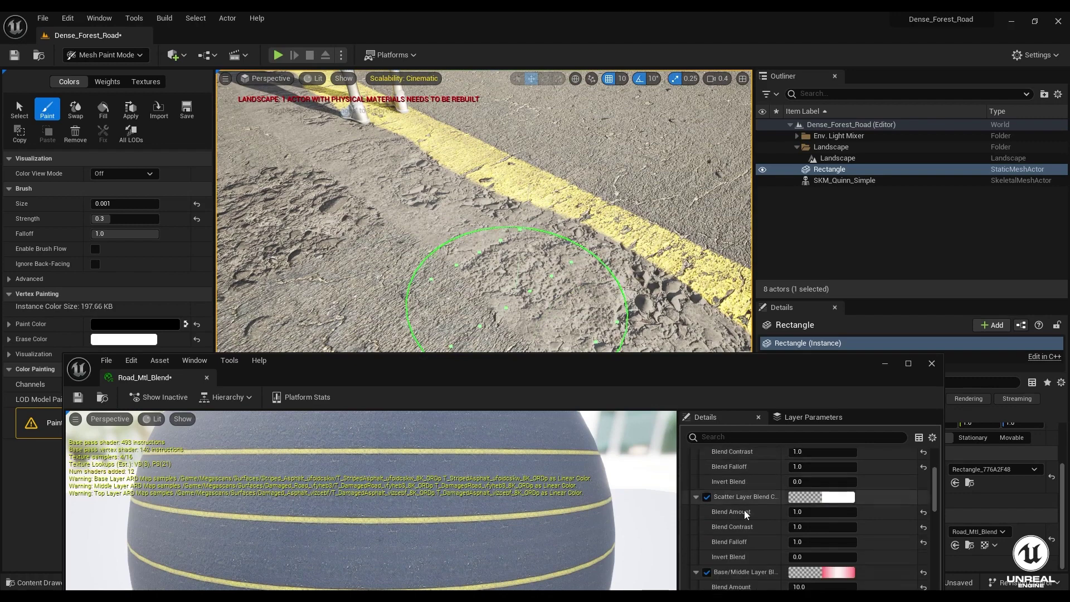
scroll(744, 513, "down", 2)
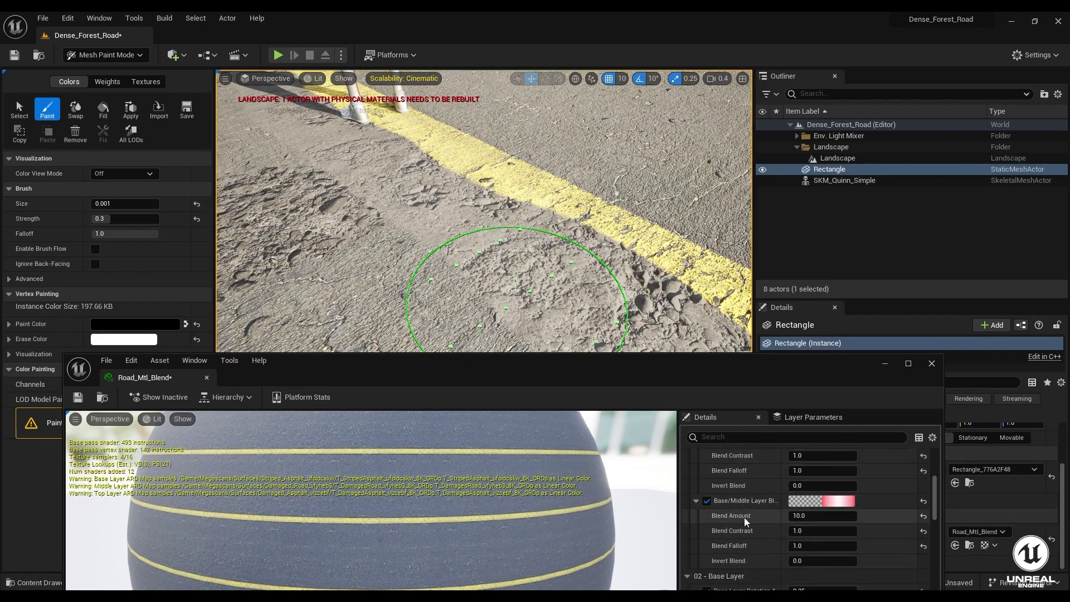
scroll(744, 517, "up", 4)
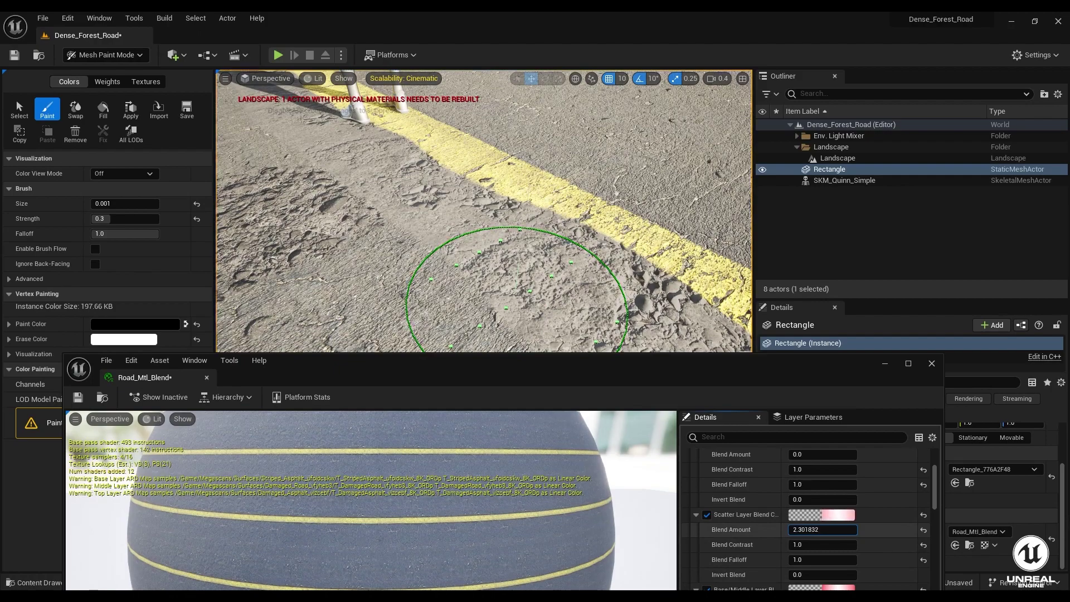
left_click_drag(822, 529, 839, 529)
right_click_drag(530, 260, 630, 279)
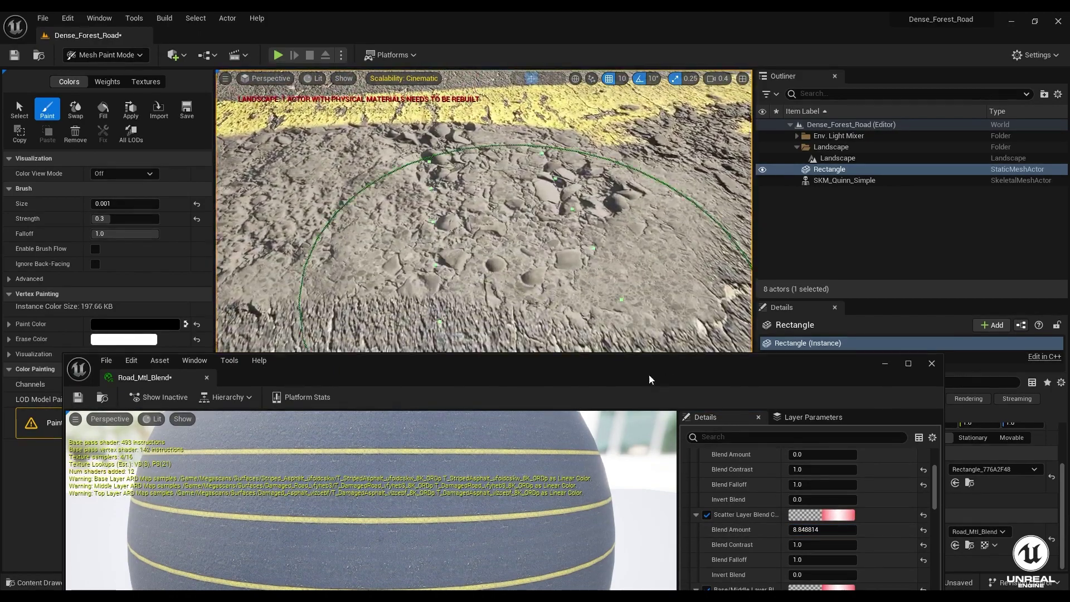
left_click(924, 530)
Step: Raise the Top Layer Blend Amount to 1.9 while checking the blend on the damaged asphalt beside the yellow line
scroll(737, 516, "up", 2)
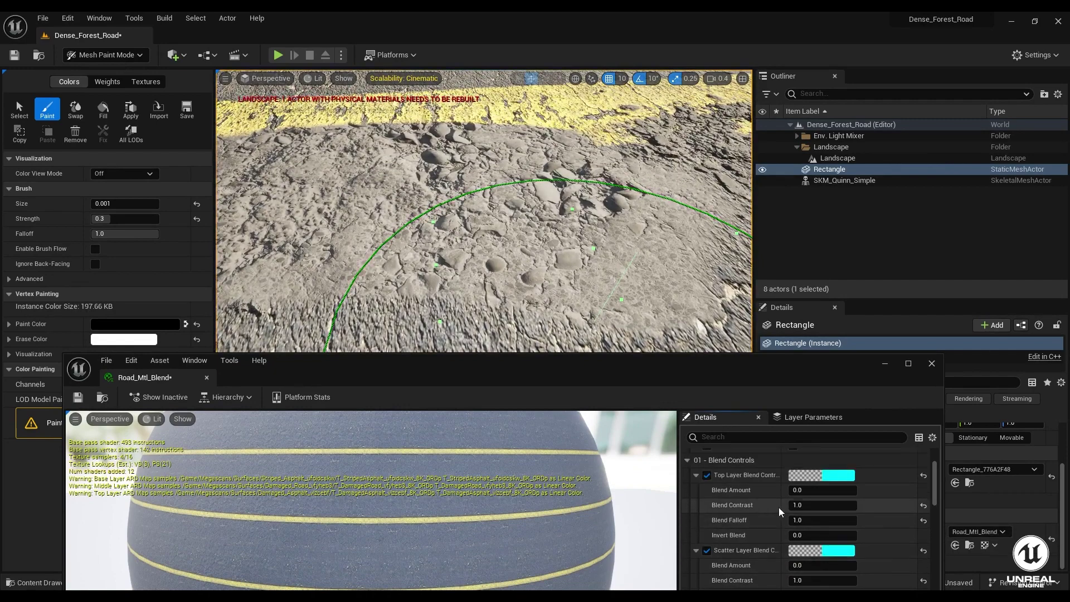
left_click_drag(797, 490, 831, 490)
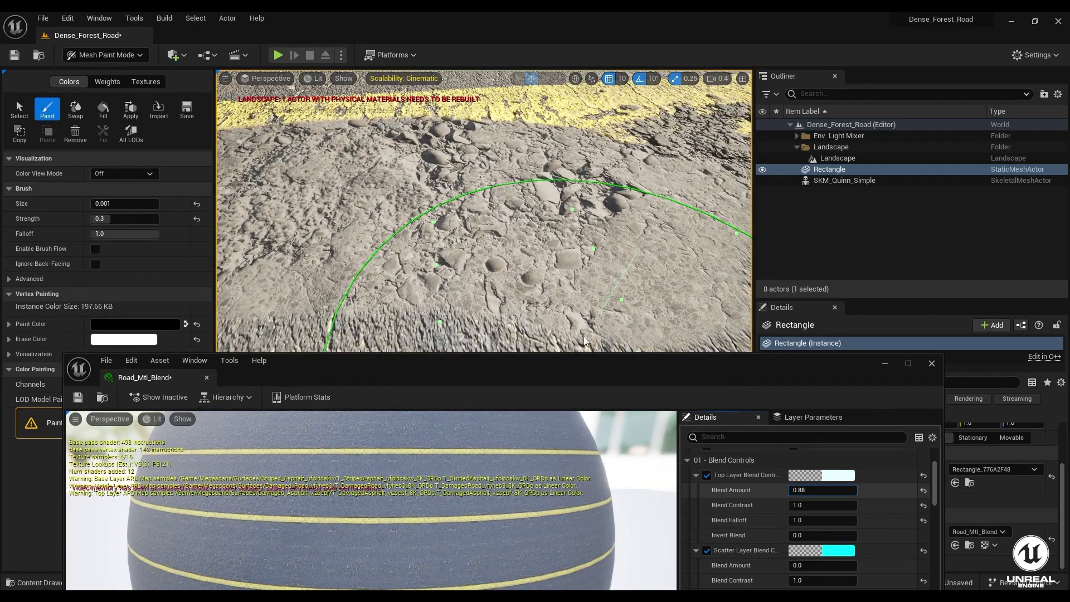
mouse_move(491, 312)
right_mouse_down()
mouse_move(467, 315)
mouse_move(440, 251)
mouse_move(437, 206)
right_mouse_up()
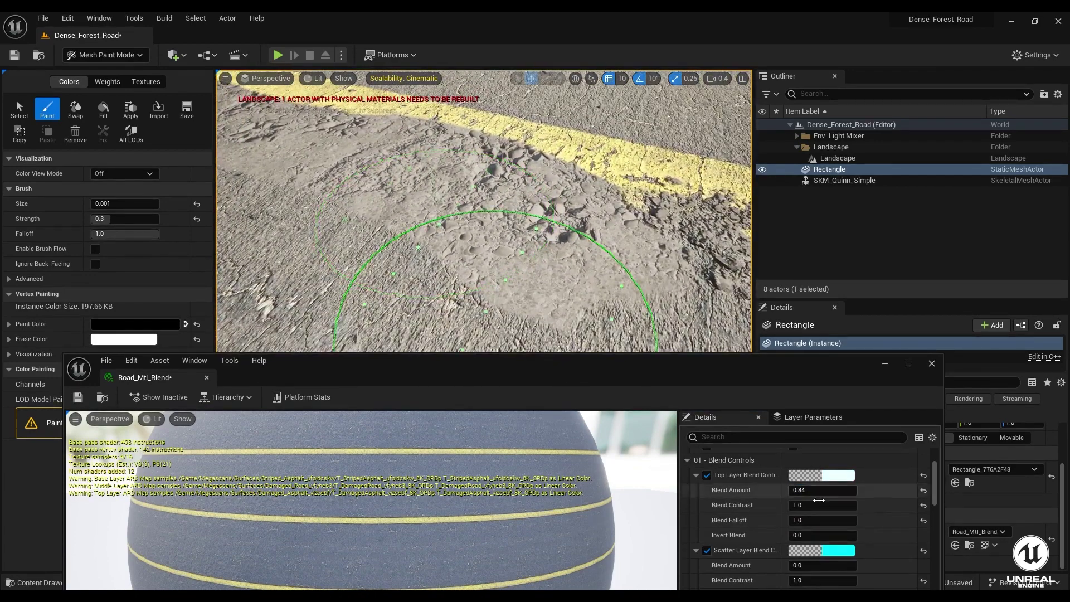
left_click_drag(822, 490, 838, 490)
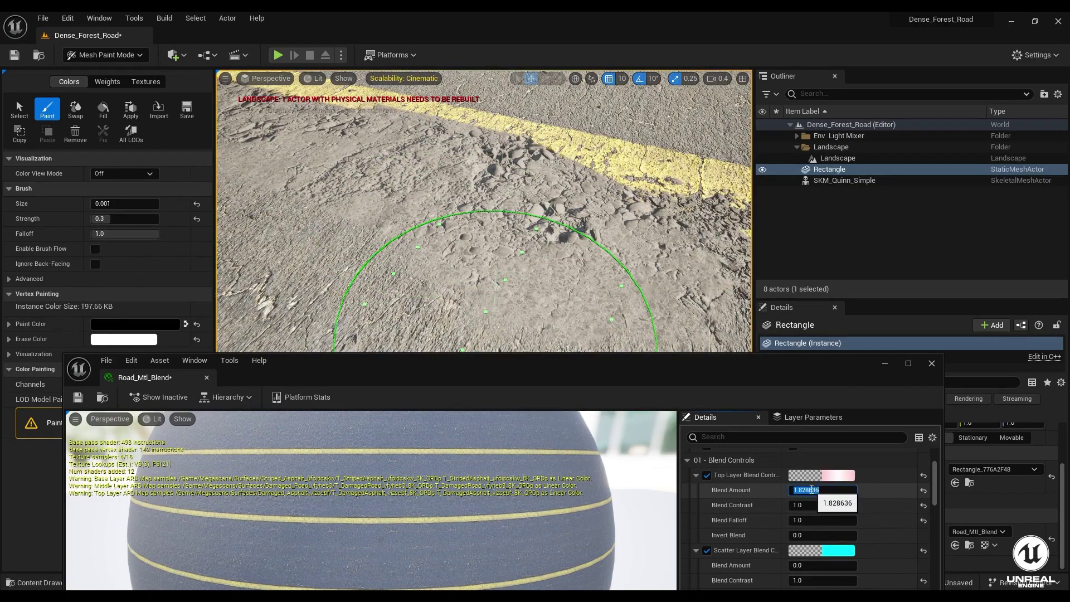
mouse_move(527, 334)
right_mouse_down()
mouse_move(482, 262)
mouse_move(432, 289)
mouse_move(418, 270)
mouse_move(379, 260)
mouse_move(348, 285)
mouse_move(318, 214)
mouse_move(371, 276)
mouse_move(356, 298)
mouse_move(365, 293)
mouse_move(368, 329)
mouse_move(384, 262)
mouse_move(368, 266)
mouse_move(365, 245)
mouse_move(312, 251)
mouse_move(298, 237)
mouse_move(399, 218)
right_mouse_up()
scroll(357, 251, "down", 1)
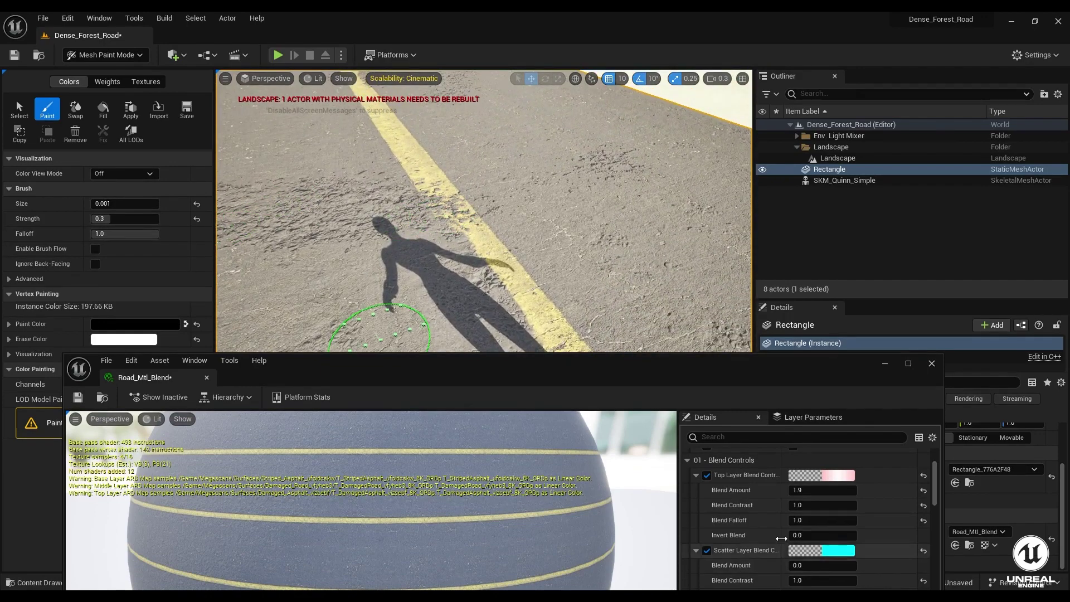
Step: Examine the blended road damage along the yellow line and around the mannequin's feet, close up and from farther away
scroll(733, 496, "down", 5)
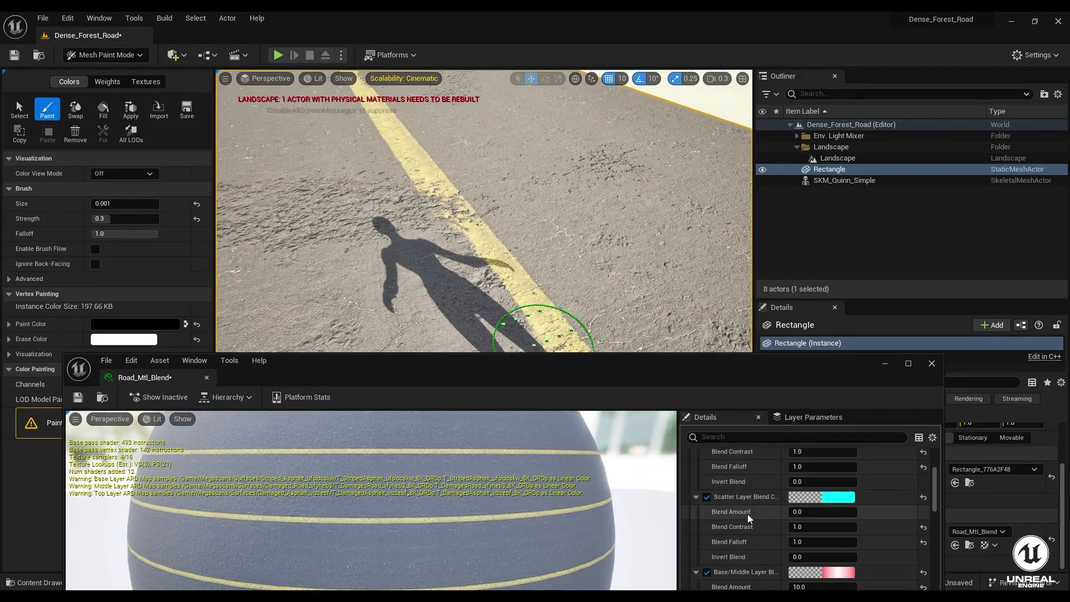
scroll(747, 527, "up", 2)
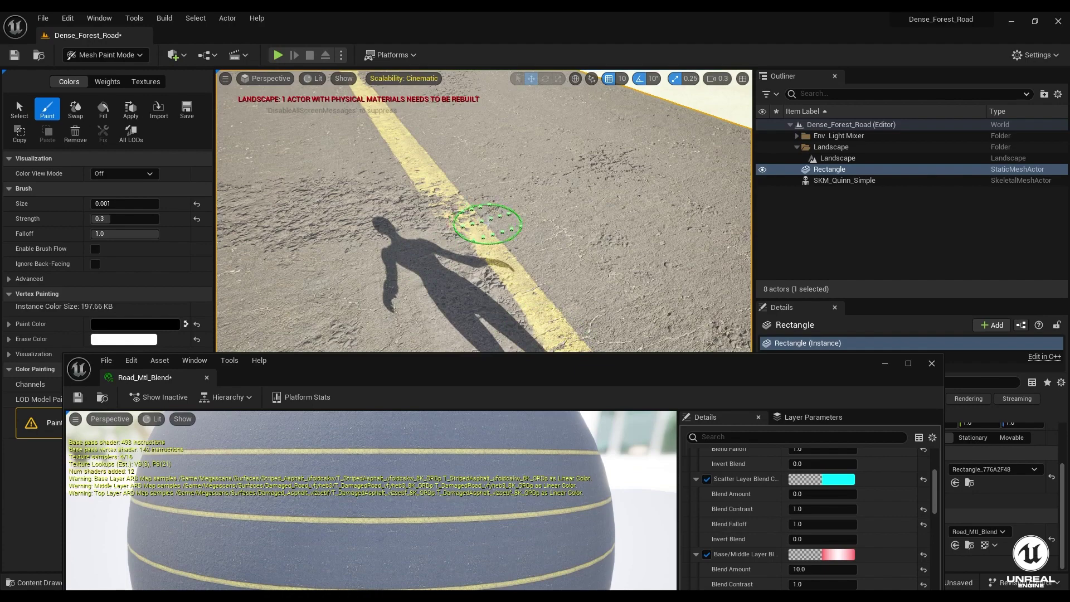
key("w")
mouse_move(533, 266)
right_mouse_down()
mouse_move(532, 234)
mouse_move(581, 258)
mouse_move(522, 315)
mouse_move(504, 239)
mouse_move(454, 239)
mouse_move(534, 246)
mouse_move(283, 231)
mouse_move(540, 212)
right_mouse_up()
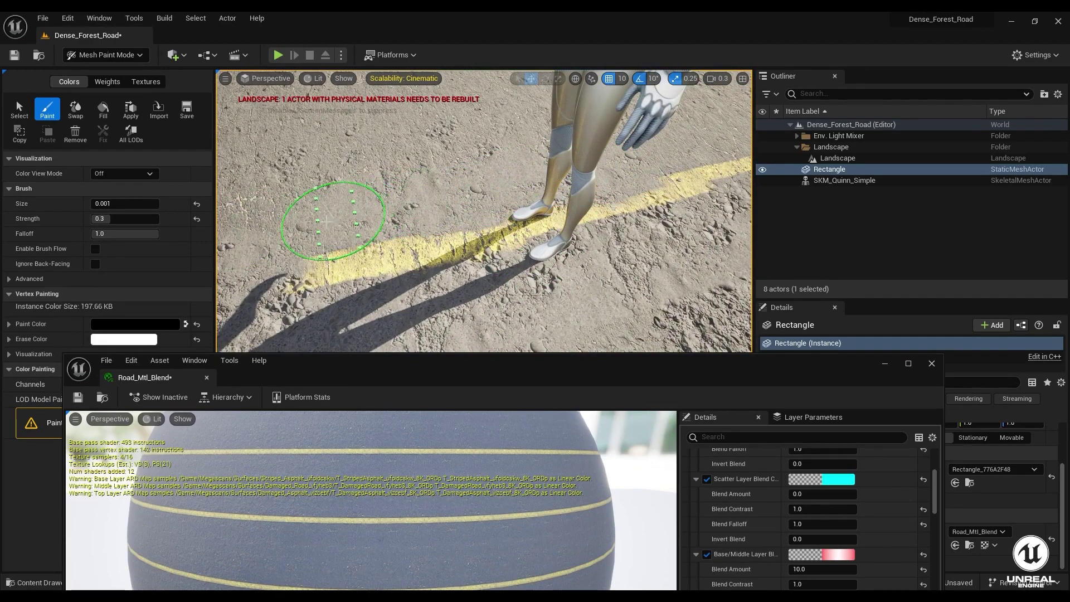
right_click_drag(322, 282, 427, 304)
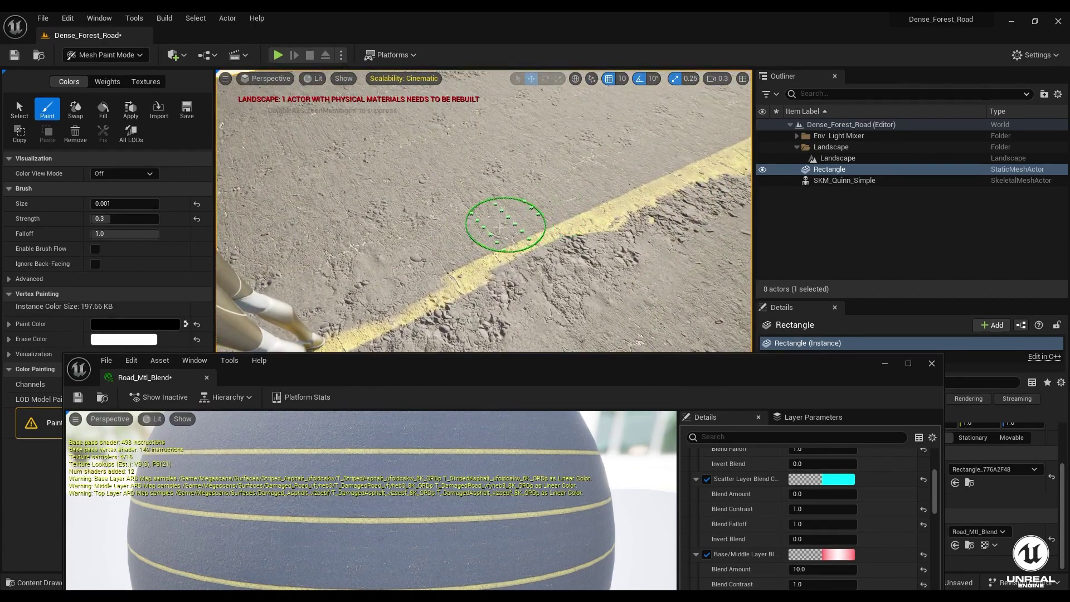
mouse_move(403, 251)
right_mouse_down()
mouse_move(429, 232)
mouse_move(367, 282)
mouse_move(446, 205)
right_mouse_up()
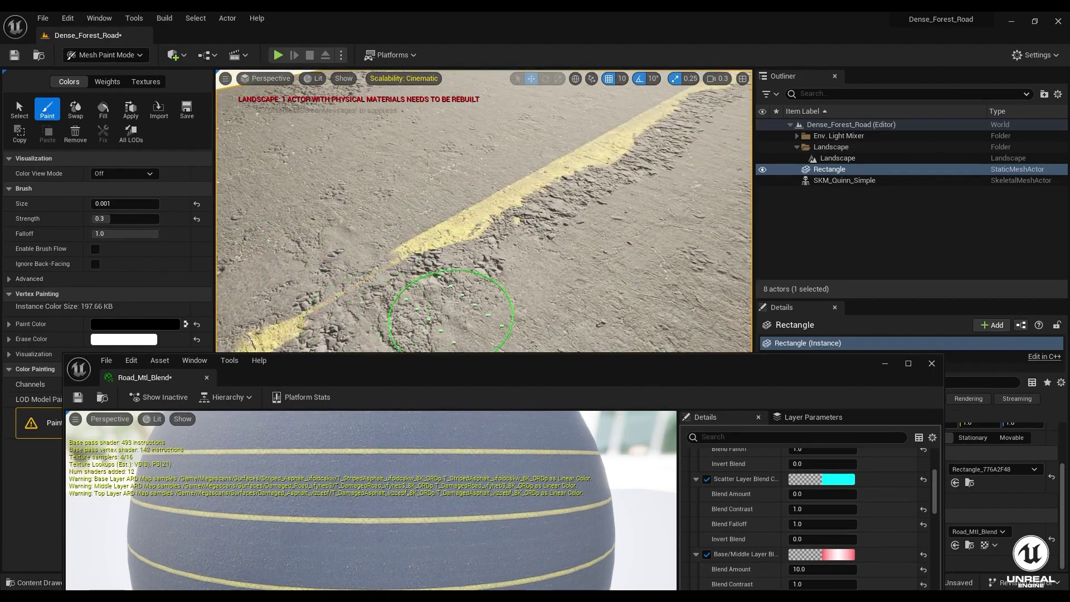
right_click_drag(450, 317, 529, 284)
scroll(504, 279, "up", 2)
scroll(532, 240, "up", 2)
scroll(544, 259, "up", 2)
scroll(524, 246, "up", 2)
scroll(532, 273, "down", 1)
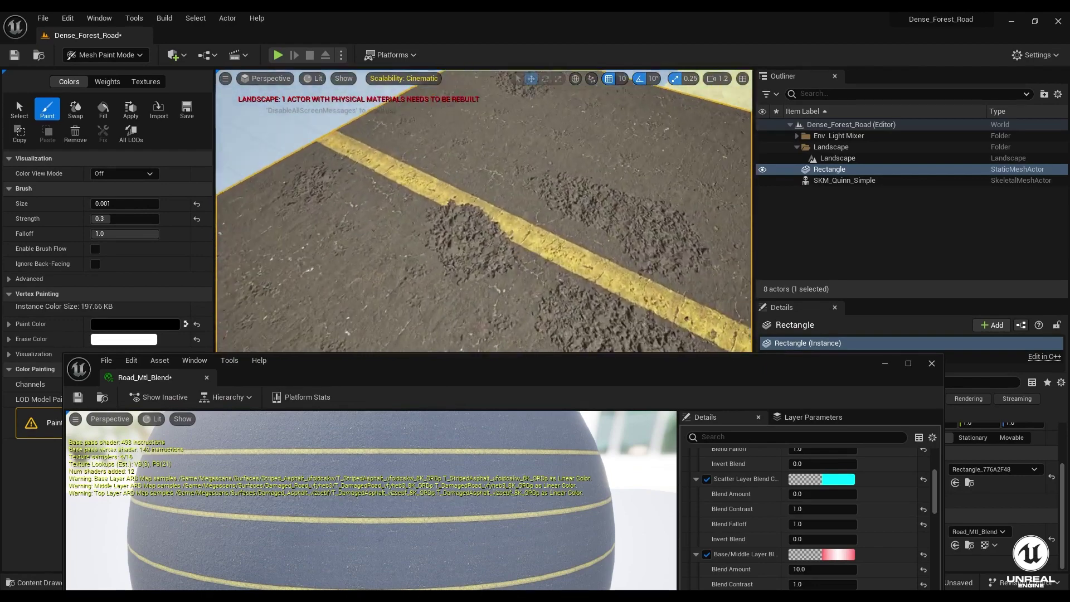
Step: Paint more damaged asphalt along the edges of the yellow line with the 0.001 size, 0.3 strength brush
right_click_drag(348, 292, 363, 220)
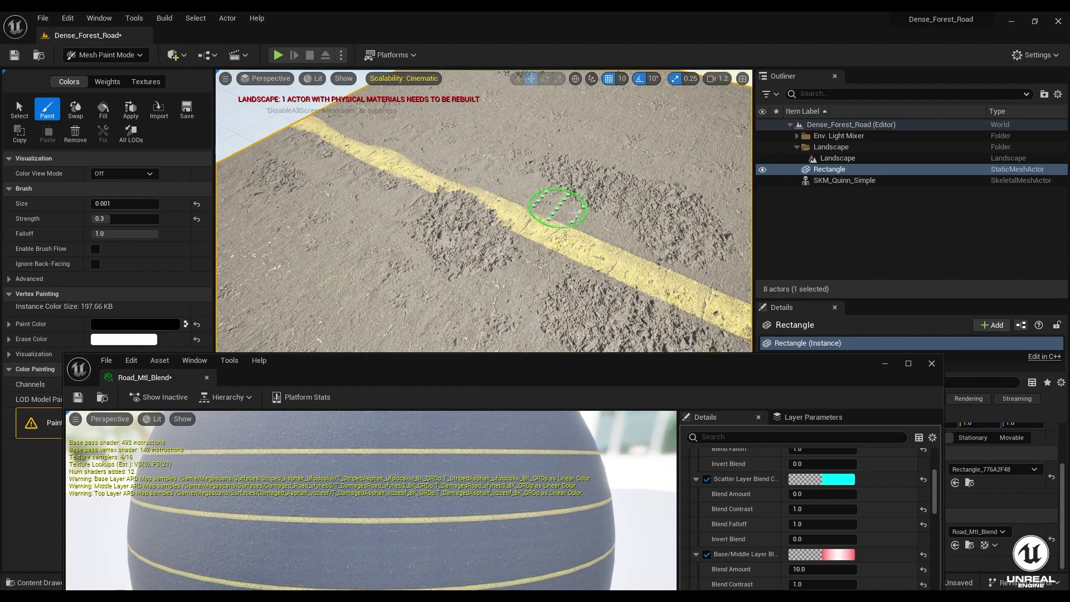
right_click_drag(652, 248, 702, 223)
right_click_drag(450, 252, 485, 184)
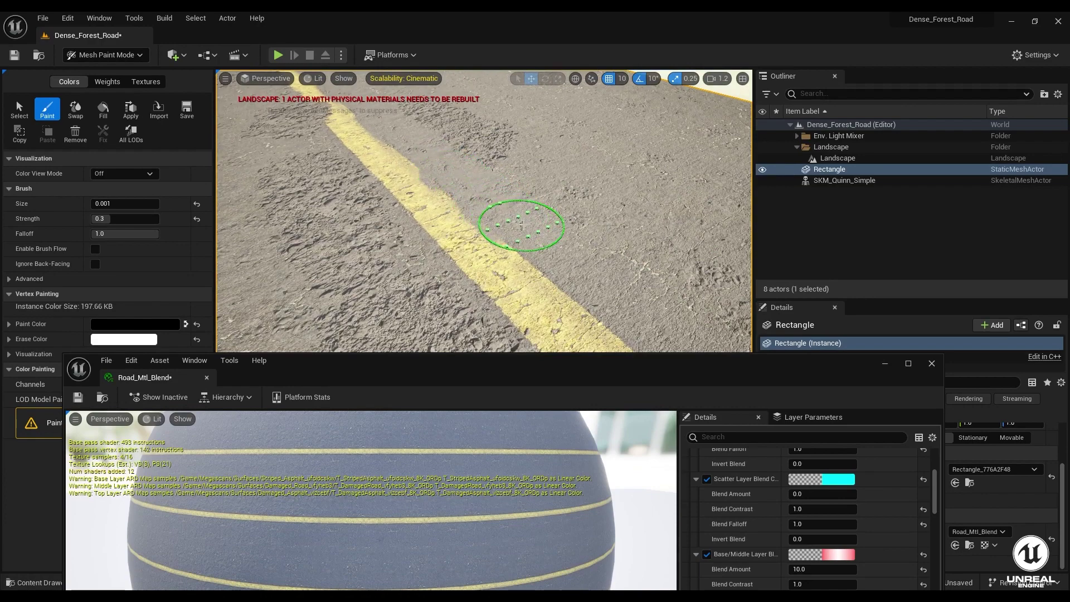
scroll(563, 299, "down", 2)
mouse_move(581, 271)
right_mouse_down()
mouse_move(563, 299)
mouse_move(425, 135)
mouse_move(458, 194)
right_mouse_up()
key("w")
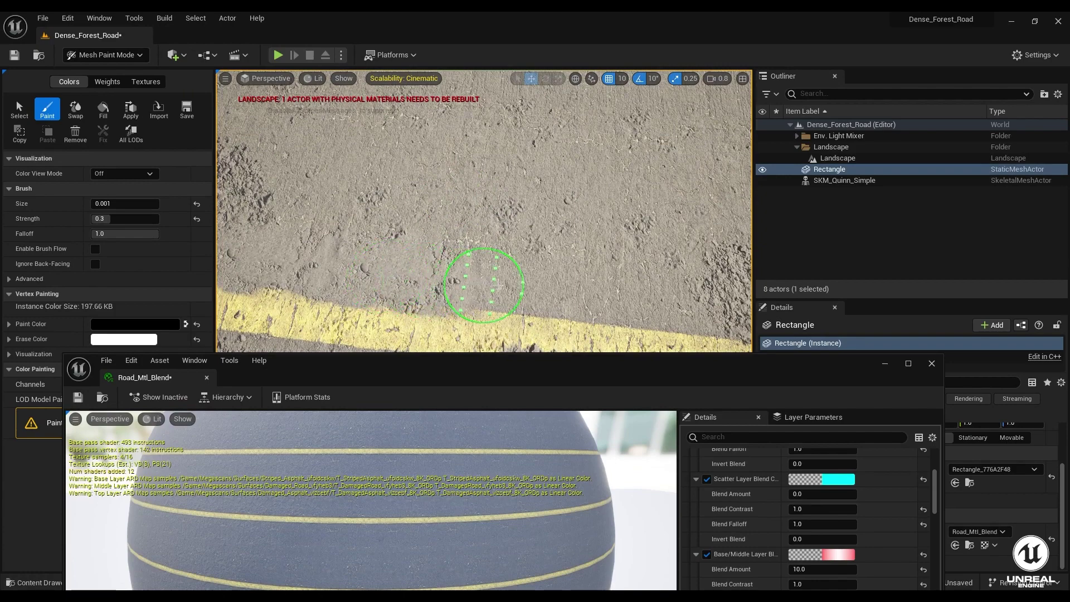
mouse_move(509, 262)
left_mouse_down()
mouse_move(256, 251)
mouse_move(316, 240)
mouse_move(512, 273)
left_mouse_up()
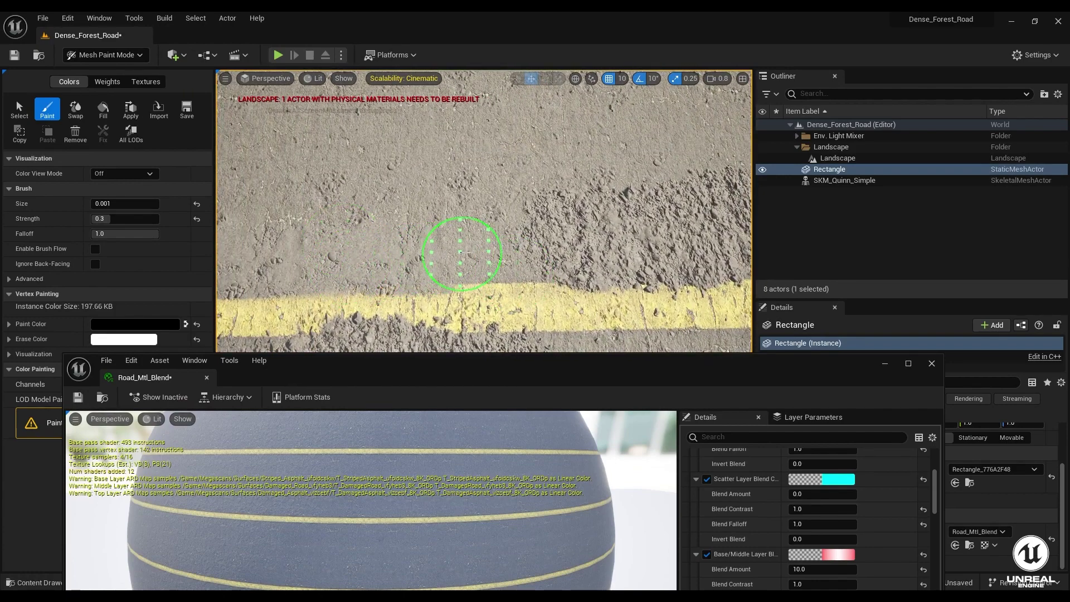
Step: Paint wear along the edge of the yellow line between the two large damaged patches so the stripe looks eroded
mouse_move(426, 237)
right_mouse_down()
mouse_move(726, 265)
mouse_move(744, 290)
mouse_move(735, 311)
mouse_move(669, 268)
mouse_move(736, 290)
mouse_move(730, 329)
mouse_move(727, 290)
right_mouse_up()
mouse_move(327, 238)
right_mouse_down()
mouse_move(351, 270)
mouse_move(327, 239)
right_mouse_up()
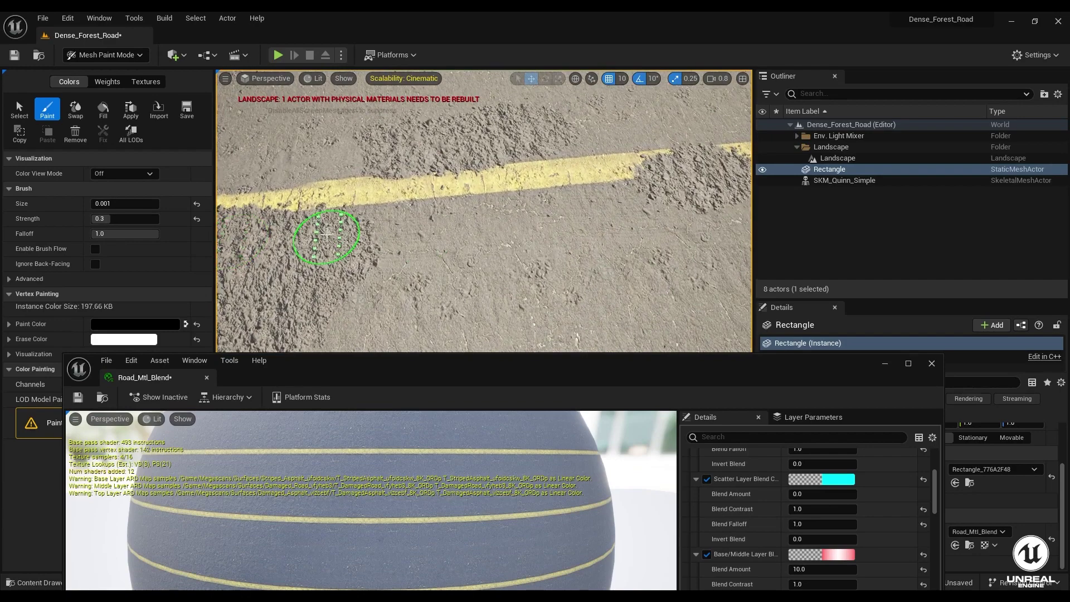
mouse_move(342, 216)
left_mouse_down()
mouse_move(488, 215)
mouse_move(614, 191)
mouse_move(516, 205)
mouse_move(430, 195)
left_mouse_up()
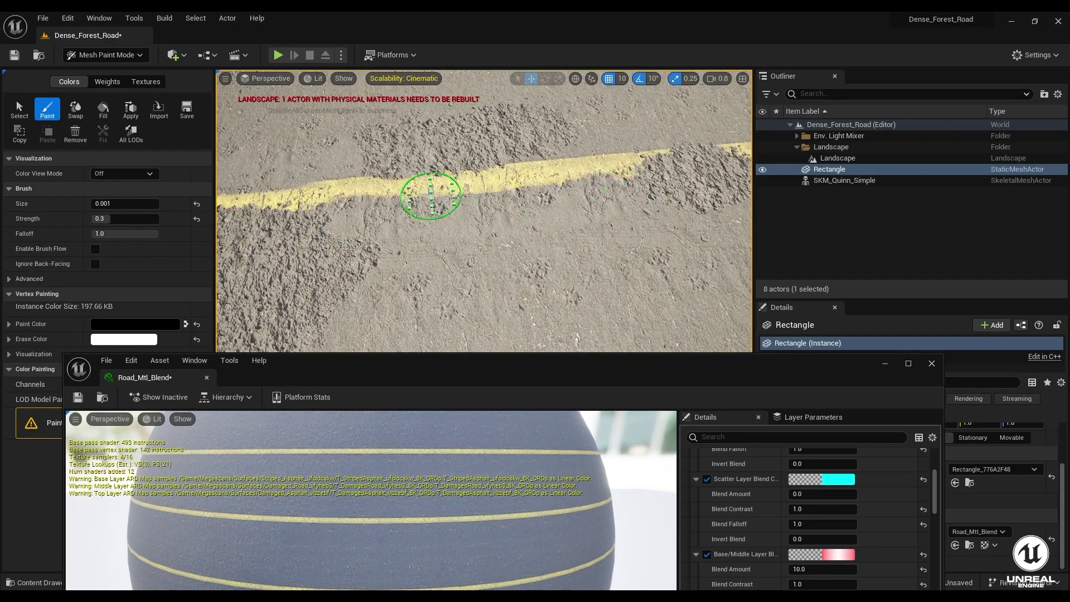
Step: Paint around the damaged patch that interrupts the yellow line, blending its surroundings and both broken ends of the stripe
mouse_move(431, 195)
right_mouse_down()
mouse_move(382, 210)
mouse_move(423, 189)
mouse_move(451, 207)
right_mouse_up()
mouse_move(346, 187)
left_mouse_down()
mouse_move(337, 196)
mouse_move(466, 203)
left_mouse_up()
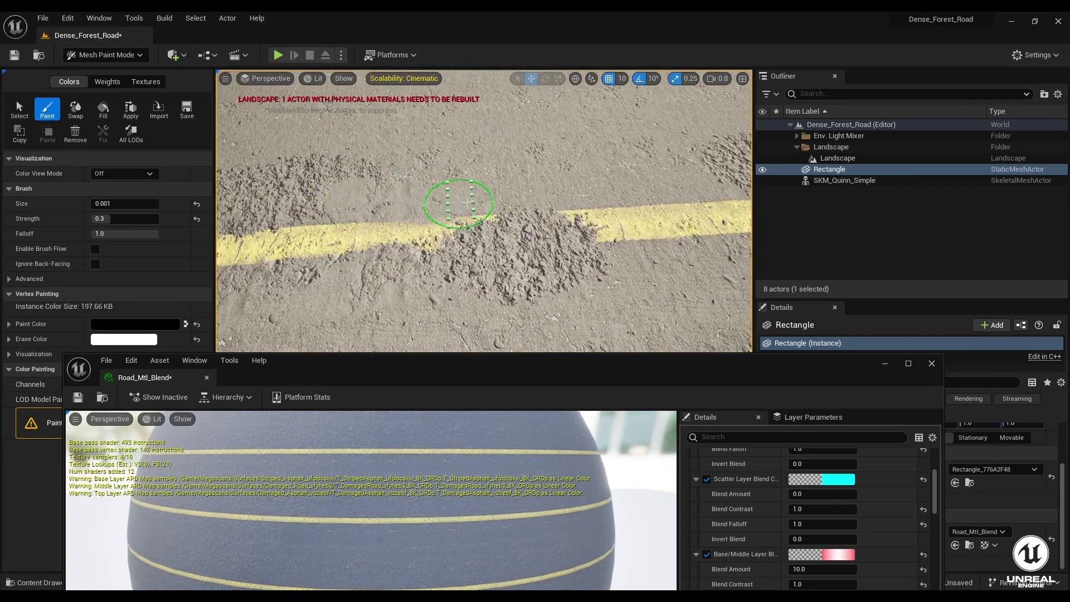
left_click_drag(601, 193, 632, 193)
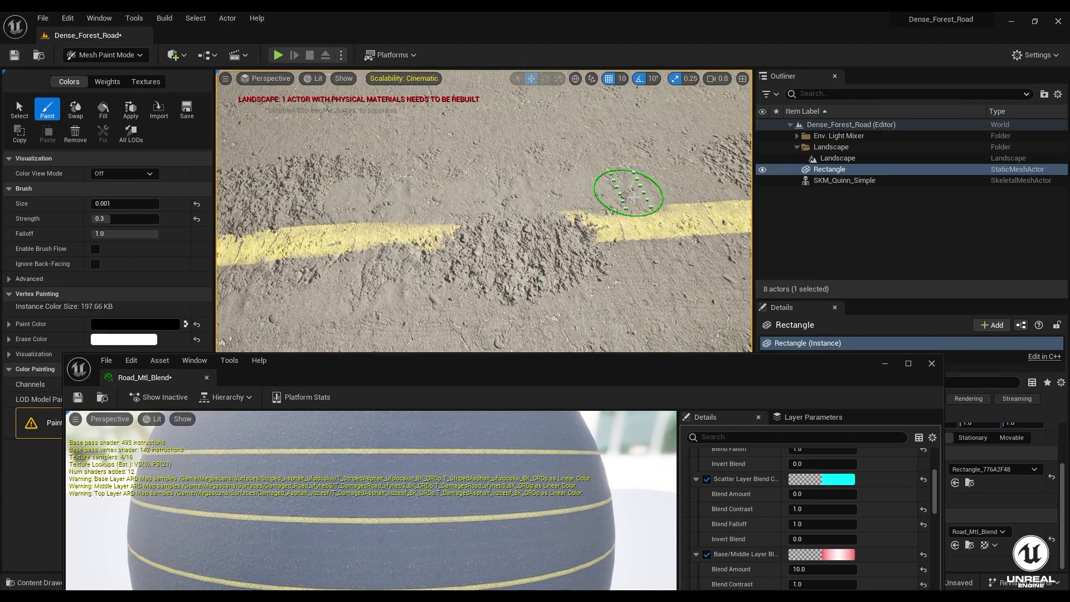
right_click_drag(627, 196, 622, 199)
left_click_drag(622, 199, 524, 189)
left_click_drag(484, 266, 582, 257)
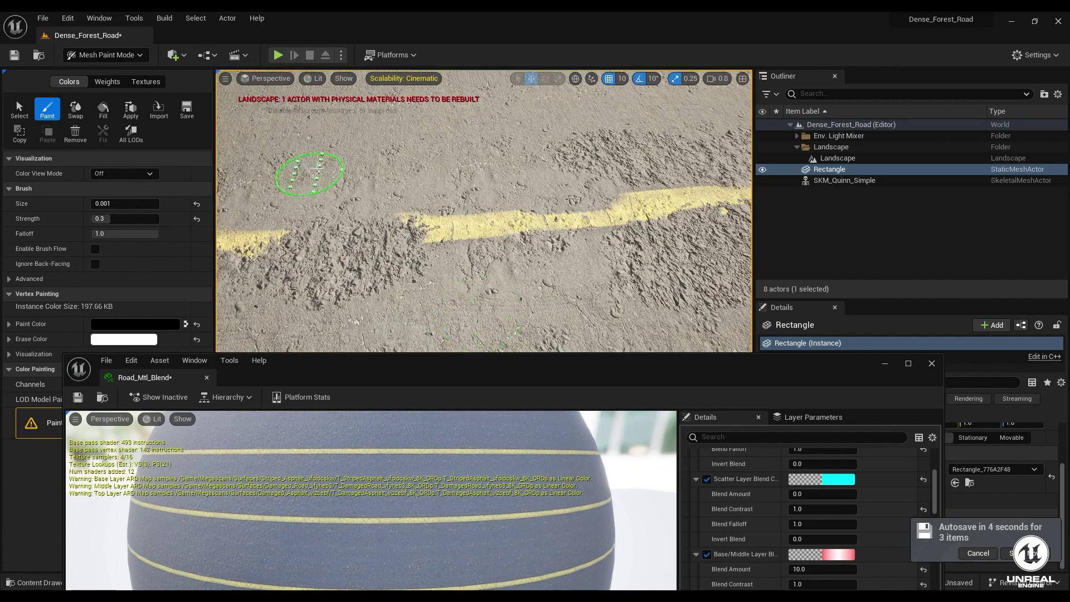
Step: Reactivate the Paint tool and paint damage along the intact stretch of yellow line farther down the road
mouse_move(487, 205)
right_mouse_down()
mouse_move(341, 313)
mouse_move(253, 301)
mouse_move(223, 276)
mouse_move(246, 304)
mouse_move(226, 276)
right_mouse_up()
scroll(223, 275, "down", 2)
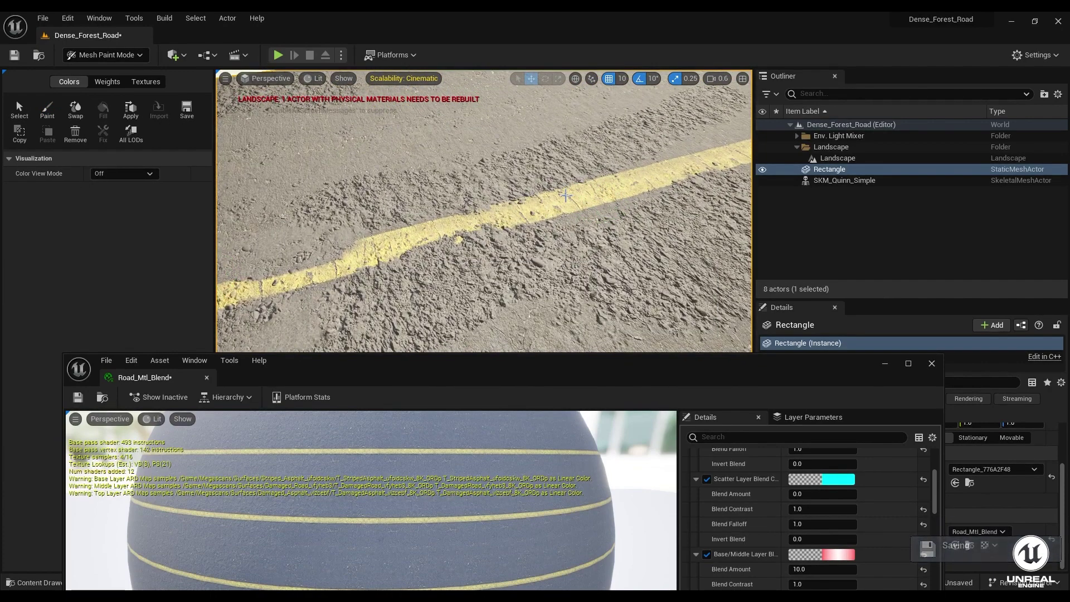
left_click(48, 109)
mouse_move(489, 225)
right_mouse_down()
mouse_move(516, 227)
mouse_move(556, 206)
mouse_move(486, 232)
mouse_move(277, 136)
mouse_move(360, 276)
right_mouse_up()
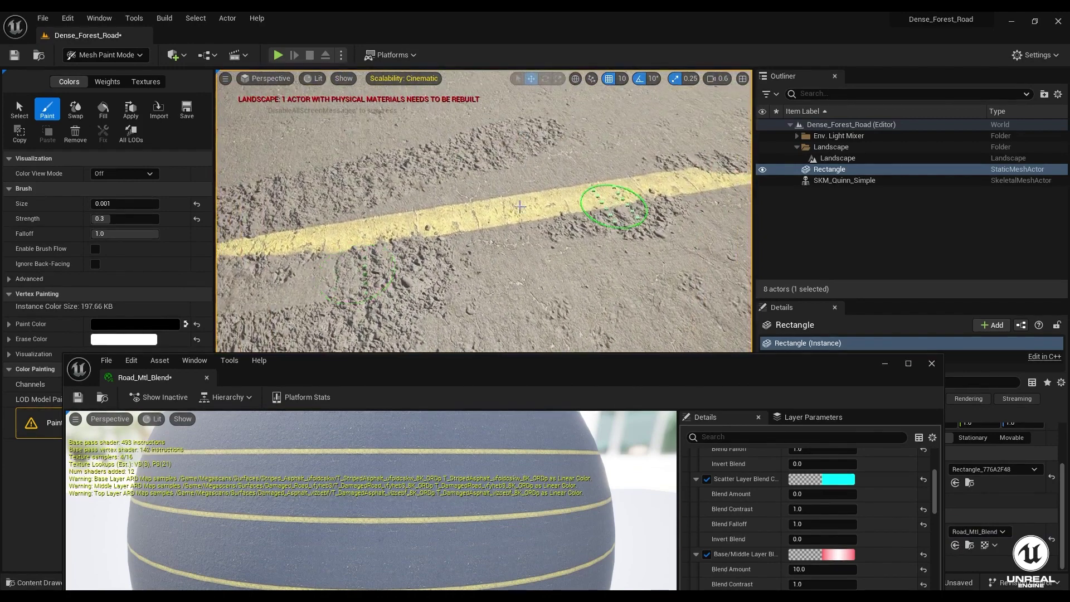
mouse_move(327, 204)
left_mouse_down()
mouse_move(506, 198)
mouse_move(678, 155)
left_mouse_up()
Step: Continue painting damaged patches along both sides of the remaining yellow line, breaking the stripe up irregularly
mouse_move(656, 235)
right_mouse_down()
mouse_move(383, 262)
mouse_move(219, 240)
mouse_move(621, 316)
right_mouse_up()
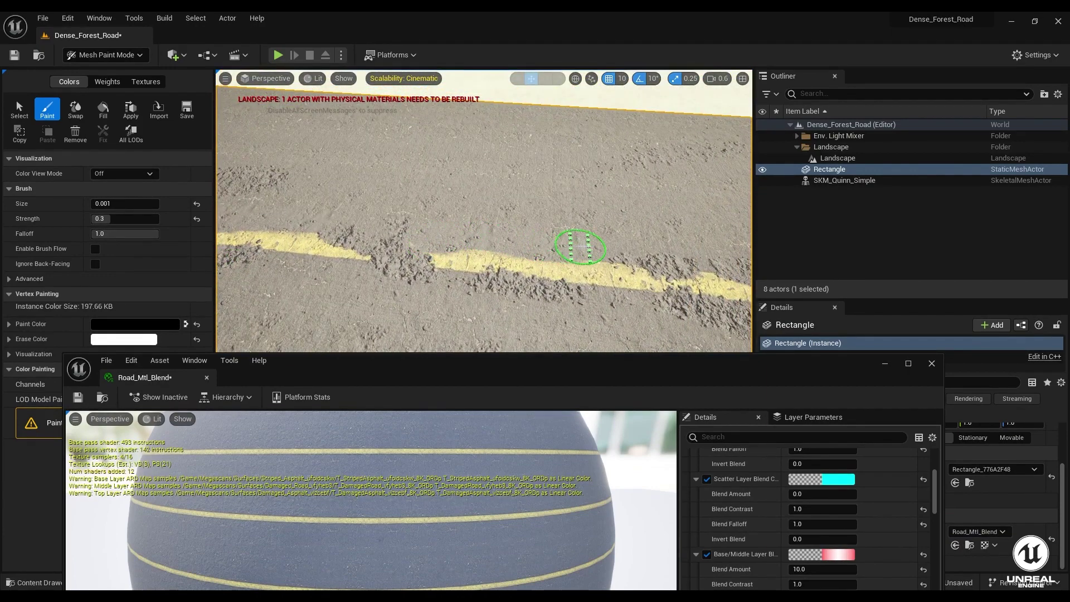
mouse_move(603, 250)
right_mouse_down()
mouse_move(545, 210)
mouse_move(540, 251)
right_mouse_up()
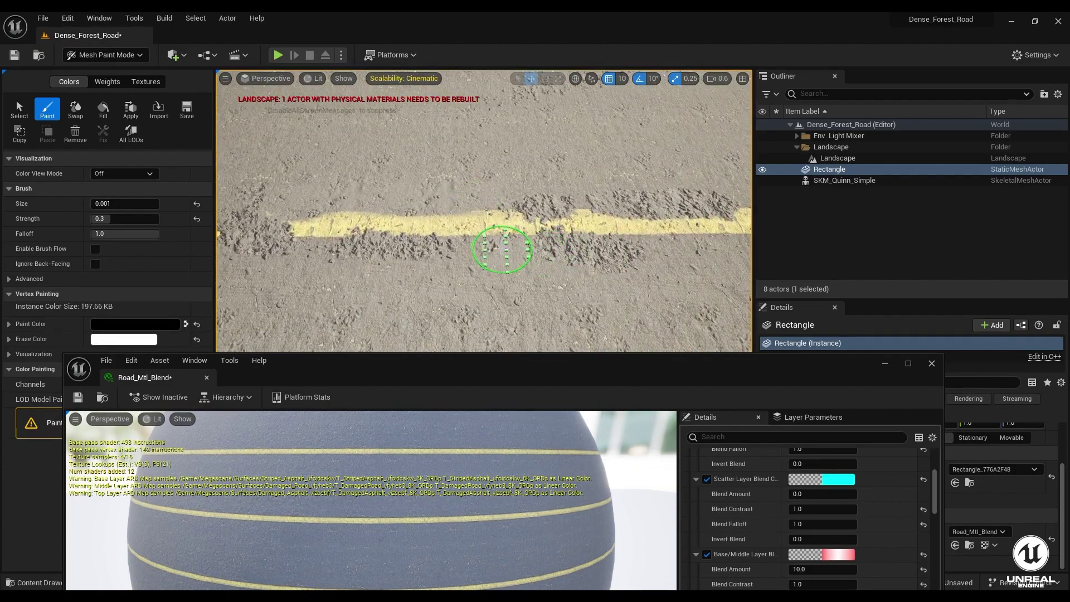
mouse_move(336, 263)
right_mouse_down()
mouse_move(335, 349)
mouse_move(390, 262)
right_mouse_up()
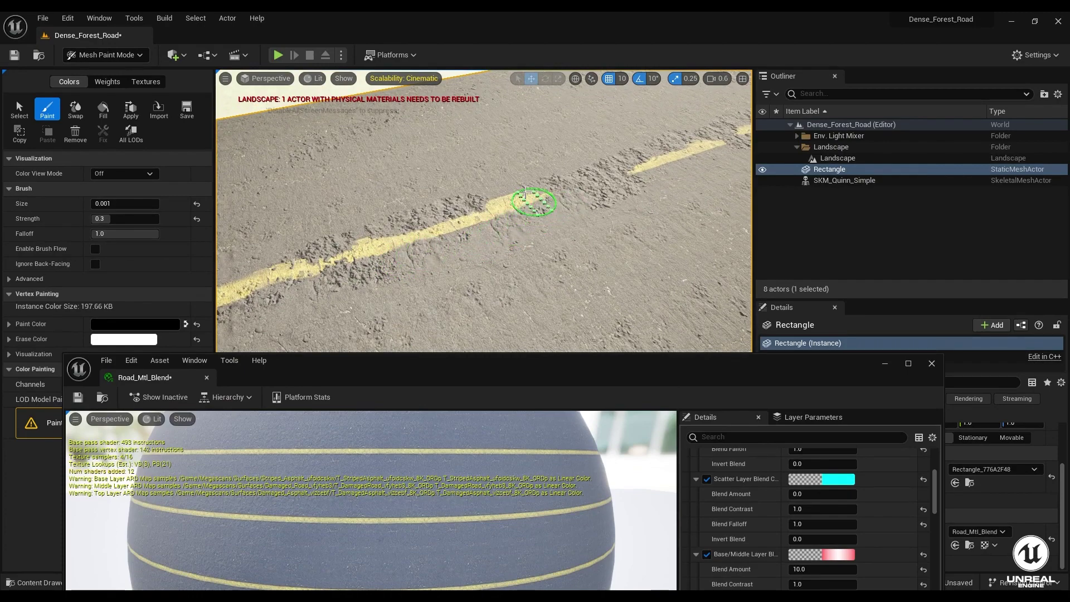
mouse_move(501, 212)
right_mouse_down()
mouse_move(557, 239)
mouse_move(423, 220)
mouse_move(293, 226)
mouse_move(324, 322)
mouse_move(382, 269)
right_mouse_up()
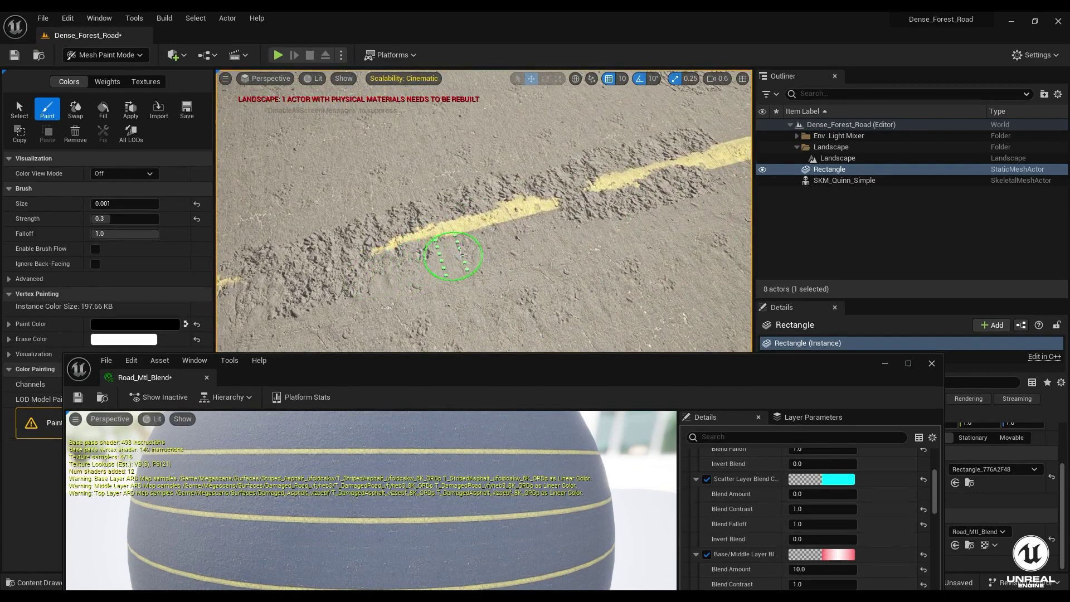
mouse_move(557, 223)
right_mouse_down()
mouse_move(490, 239)
mouse_move(275, 199)
mouse_move(353, 306)
mouse_move(521, 233)
right_mouse_up()
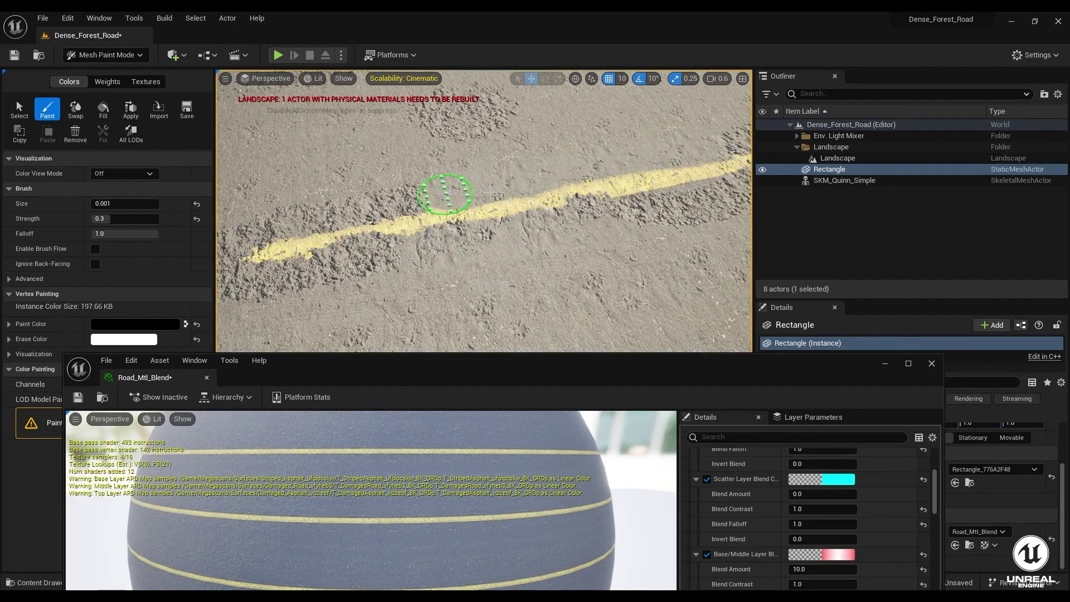
mouse_move(491, 192)
right_mouse_down()
mouse_move(415, 246)
mouse_move(292, 256)
mouse_move(239, 273)
mouse_move(411, 221)
right_mouse_up()
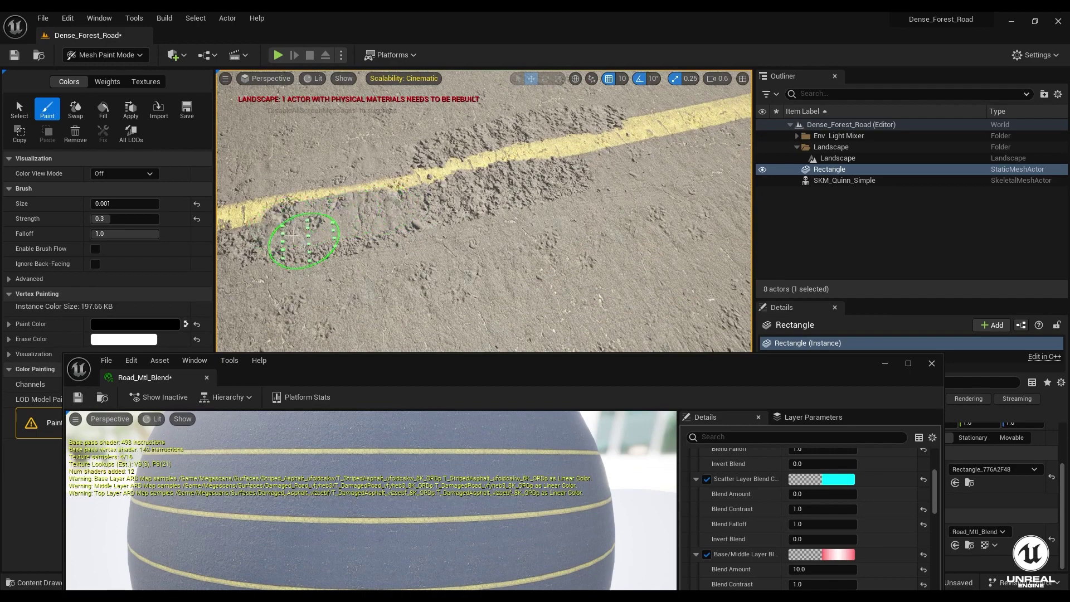
Step: Paint subtle wear along the edges of the yellow line between the damaged patches so the stripe looks eroded
mouse_move(239, 239)
middle_mouse_down()
mouse_move(442, 231)
mouse_move(358, 239)
mouse_move(471, 221)
middle_mouse_up()
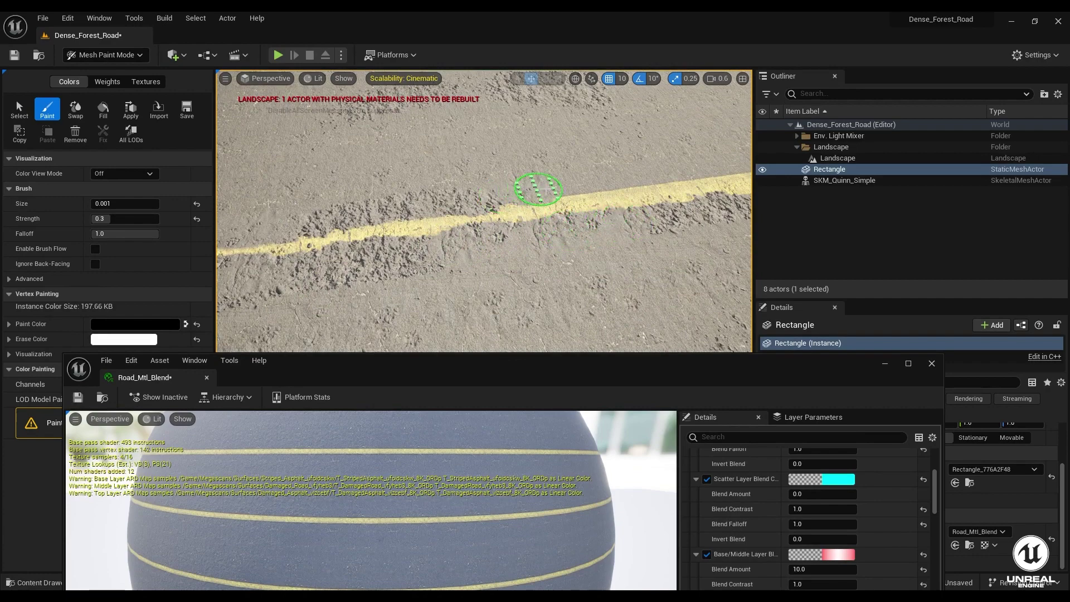
mouse_move(661, 173)
right_mouse_down()
mouse_move(580, 186)
mouse_move(504, 174)
mouse_move(499, 246)
mouse_move(515, 183)
right_mouse_up()
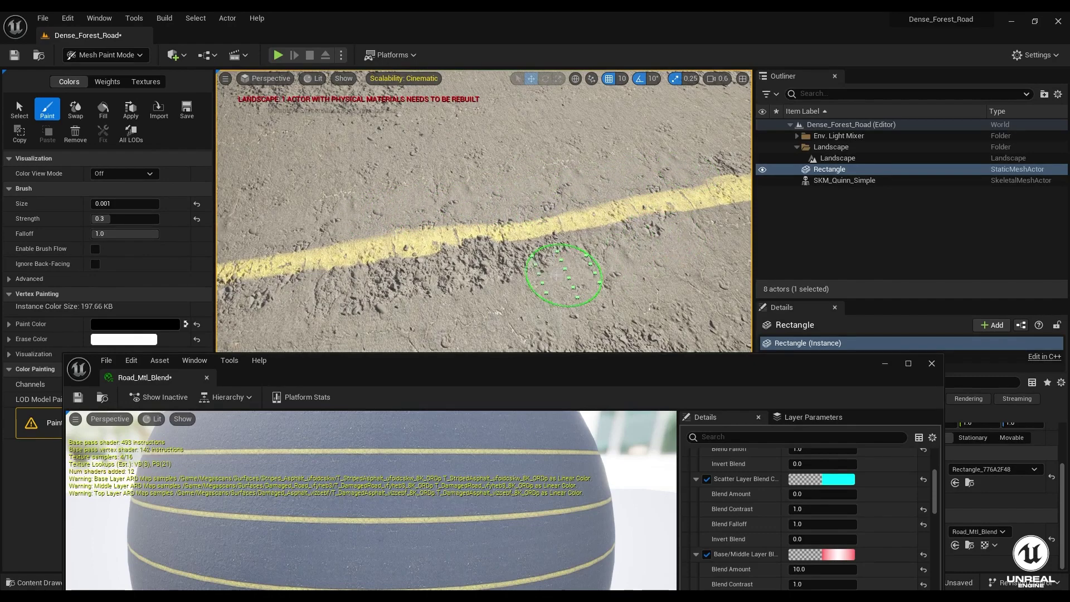
mouse_move(530, 263)
right_mouse_down()
mouse_move(516, 262)
mouse_move(552, 266)
right_mouse_up()
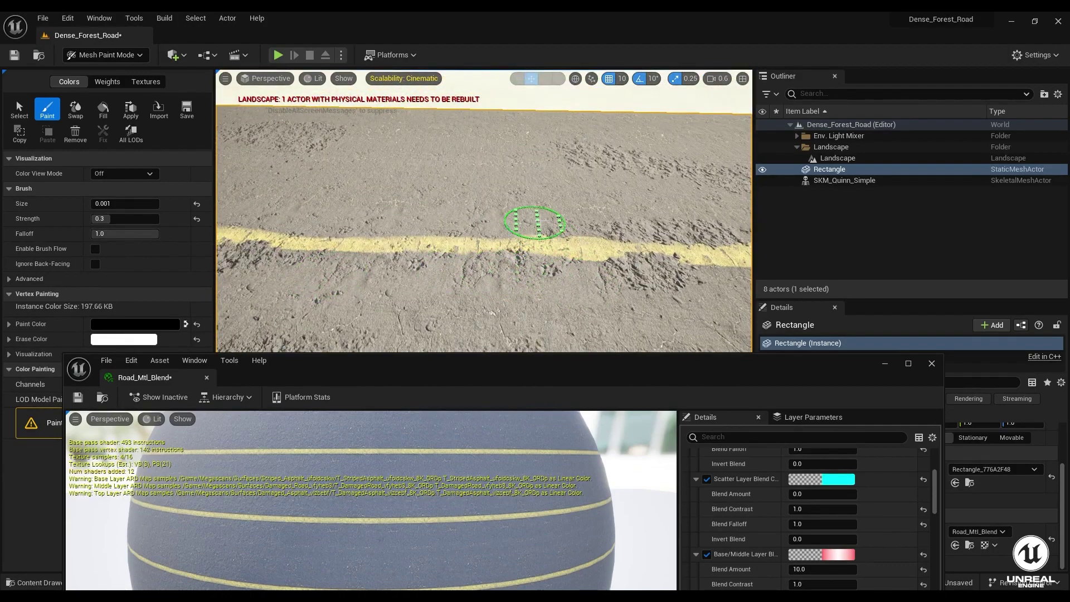
mouse_move(543, 220)
right_mouse_down()
mouse_move(496, 222)
mouse_move(390, 162)
mouse_move(430, 179)
mouse_move(398, 277)
right_mouse_up()
left_click_drag(421, 267, 538, 269)
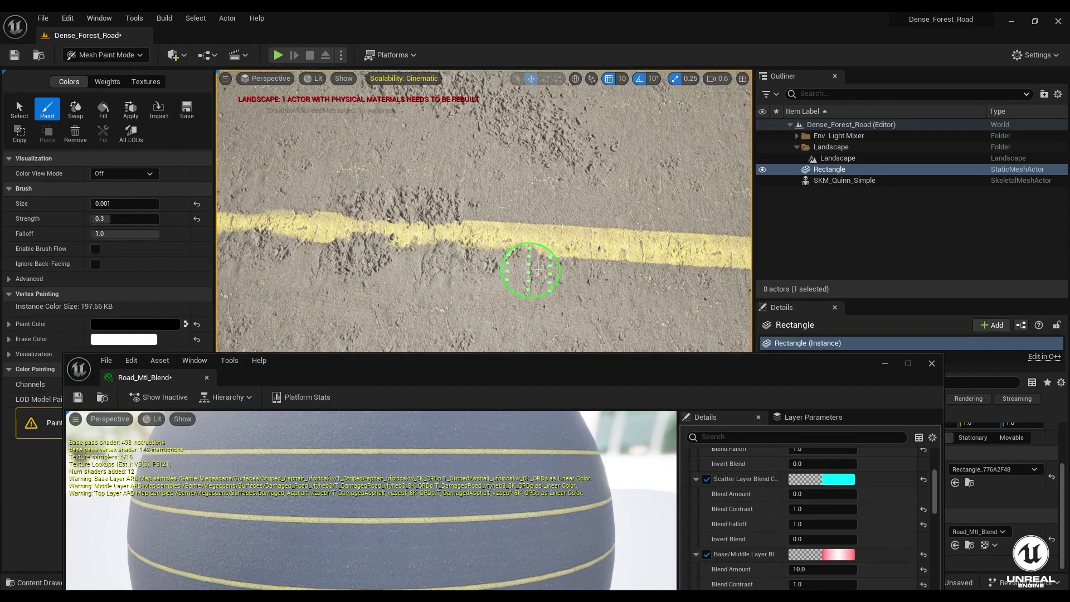
right_click_drag(664, 282, 297, 218)
left_click_drag(297, 218, 603, 217)
Step: Paint along the far edge of the yellow line on the stretch starting at the break near the mannequin
mouse_move(641, 202)
right_mouse_down()
mouse_move(383, 303)
mouse_move(239, 269)
mouse_move(466, 198)
mouse_move(234, 234)
mouse_move(394, 238)
mouse_move(517, 225)
right_mouse_up()
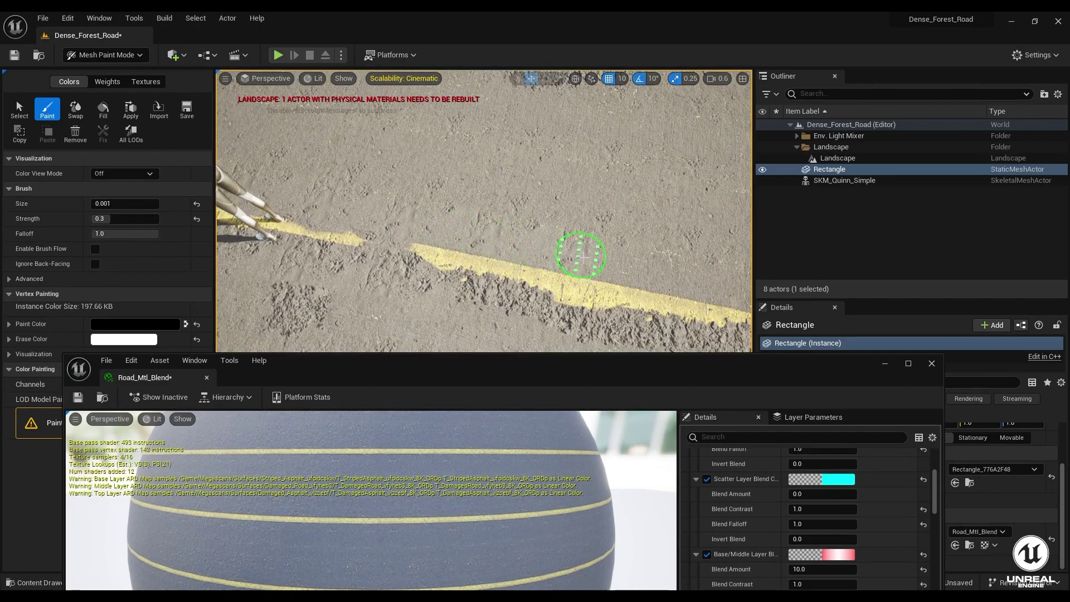
mouse_move(689, 280)
right_mouse_down()
mouse_move(588, 248)
mouse_move(451, 248)
mouse_move(554, 274)
right_mouse_up()
left_click_drag(578, 269, 465, 256)
mouse_move(500, 268)
right_mouse_down()
mouse_move(370, 275)
mouse_move(580, 263)
right_mouse_up()
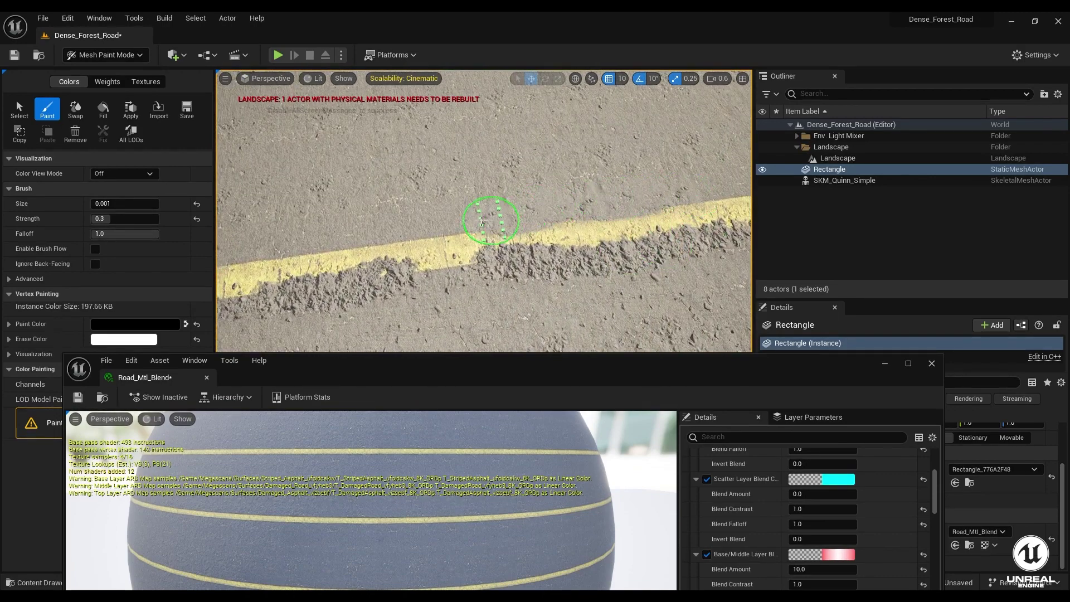
mouse_move(275, 239)
right_mouse_down()
mouse_move(334, 210)
mouse_move(322, 226)
mouse_move(437, 227)
mouse_move(232, 245)
mouse_move(233, 259)
right_mouse_up()
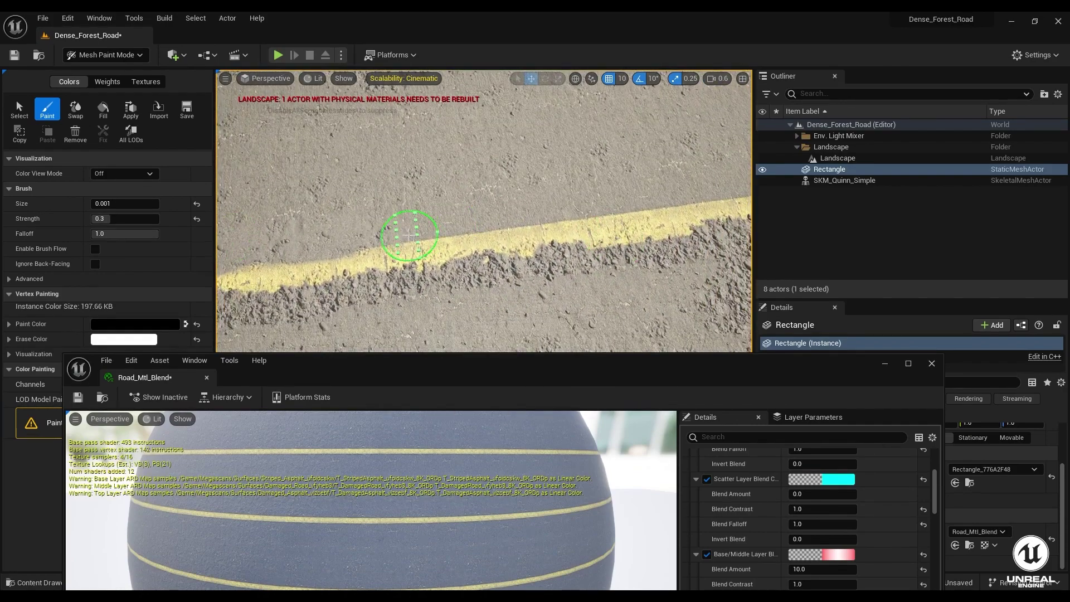
mouse_move(647, 202)
right_mouse_down()
mouse_move(539, 198)
mouse_move(597, 191)
mouse_move(399, 209)
right_mouse_up()
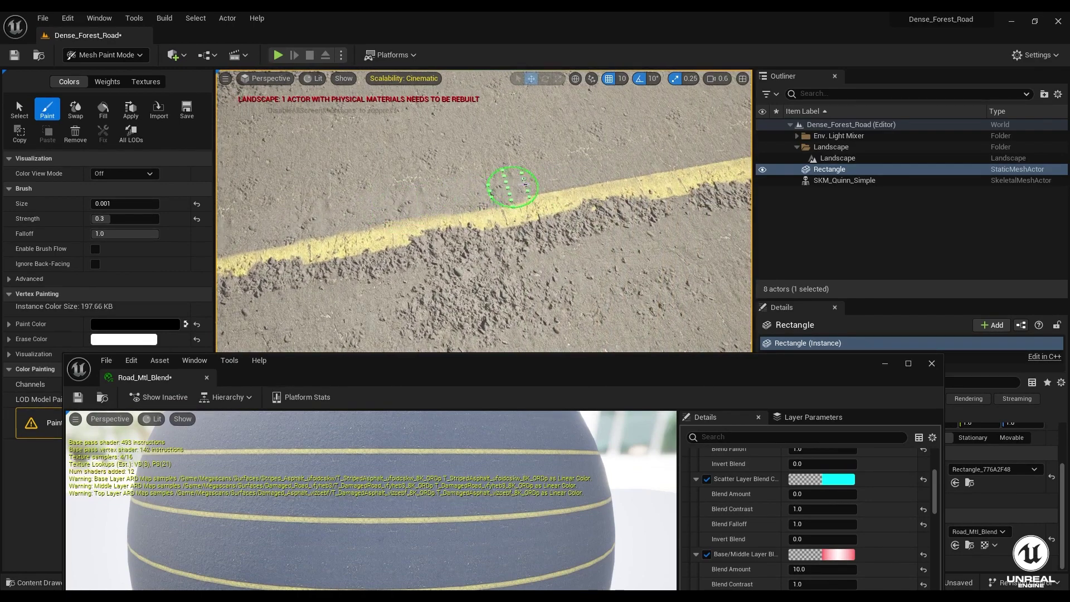
mouse_move(644, 162)
right_mouse_down()
mouse_move(467, 280)
mouse_move(342, 248)
mouse_move(399, 209)
right_mouse_up()
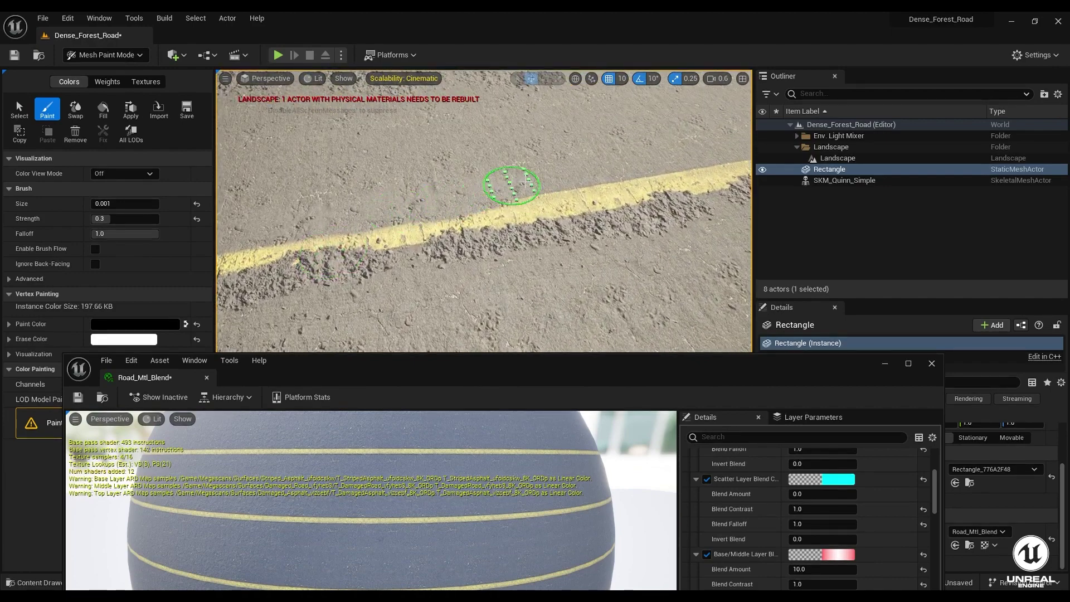
Step: Continue wearing the yellow line's far edge toward the next break in the stripe, checking it from low angles
mouse_move(519, 213)
right_mouse_down()
mouse_move(310, 286)
mouse_move(323, 306)
mouse_move(600, 185)
right_mouse_up()
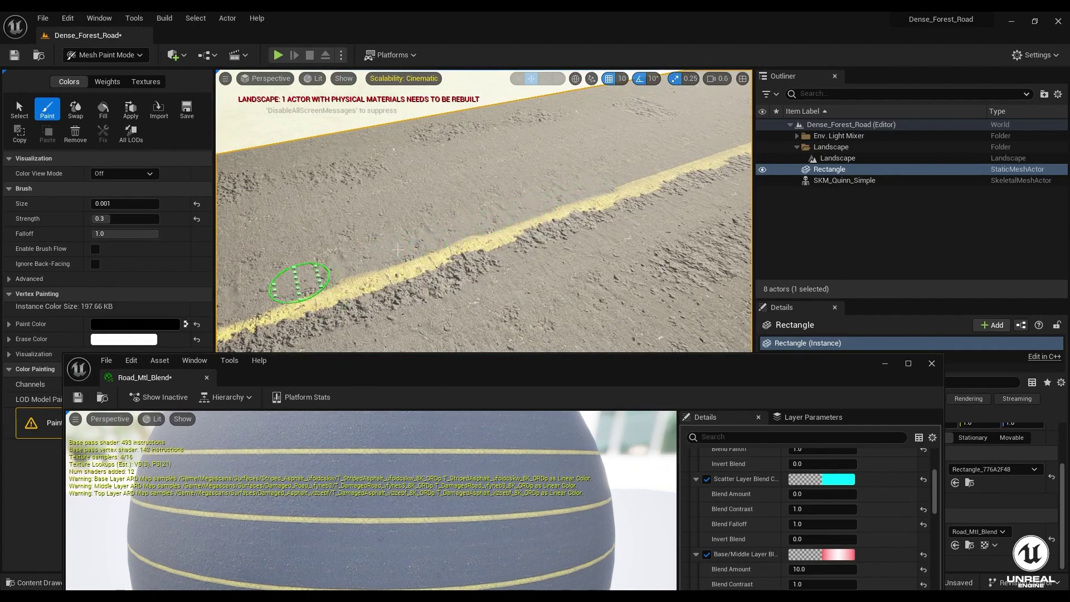
mouse_move(398, 249)
right_mouse_down()
mouse_move(318, 228)
mouse_move(457, 311)
mouse_move(390, 234)
mouse_move(412, 245)
right_mouse_up()
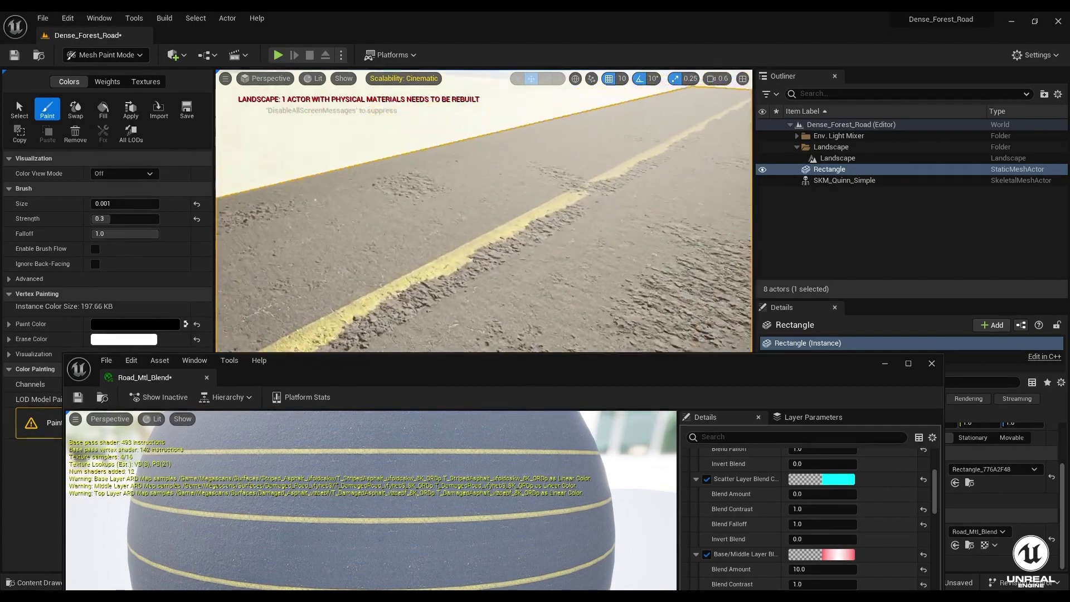
right_click_drag(239, 201, 474, 236)
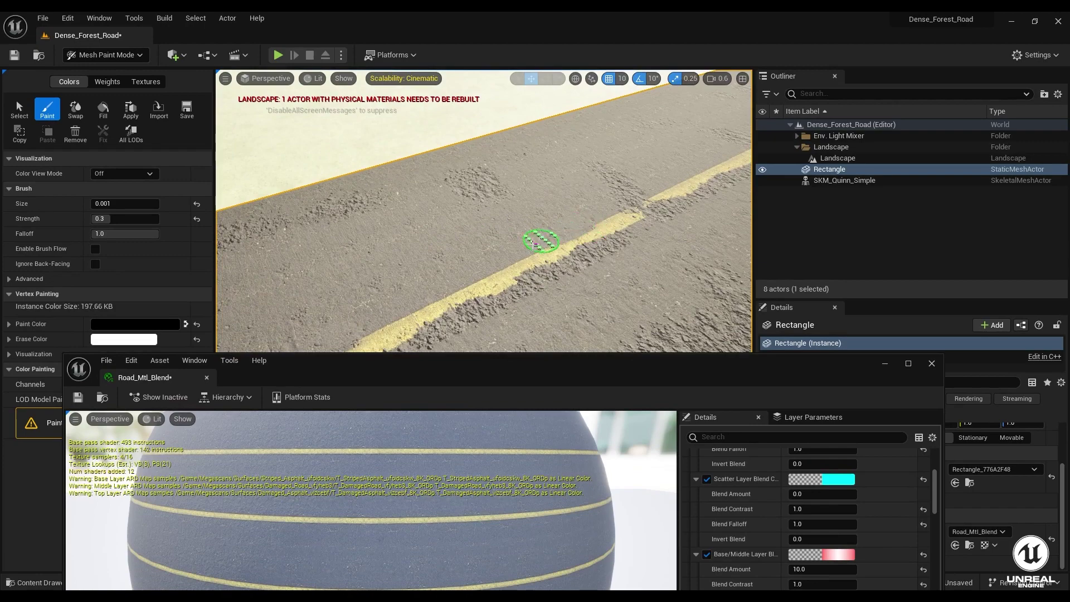
right_click_drag(434, 268, 406, 239)
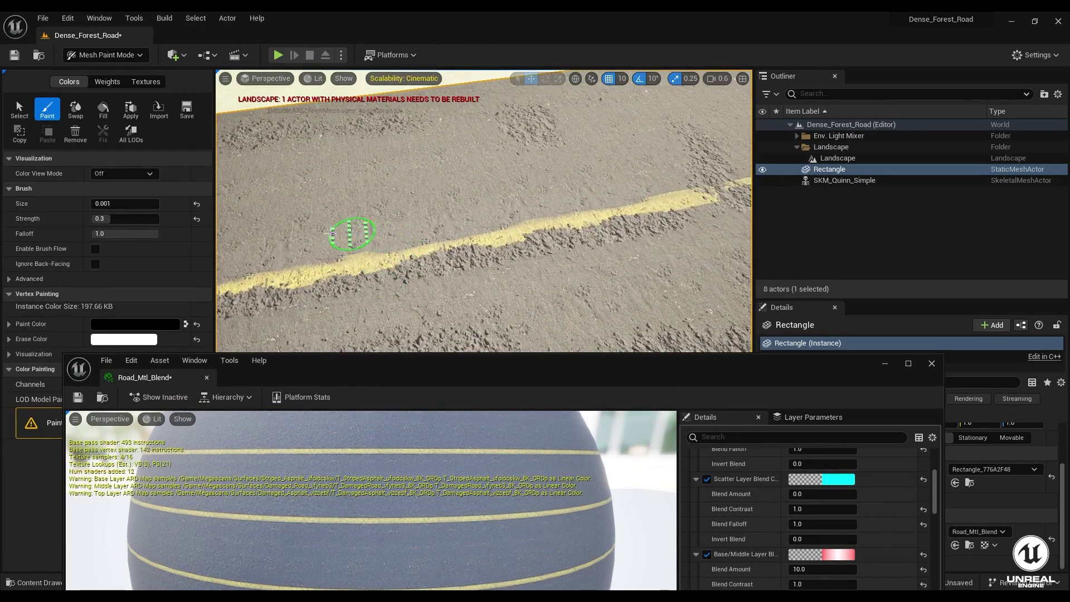
mouse_move(331, 234)
right_mouse_down()
mouse_move(371, 253)
mouse_move(424, 239)
mouse_move(390, 279)
mouse_move(412, 234)
right_mouse_up()
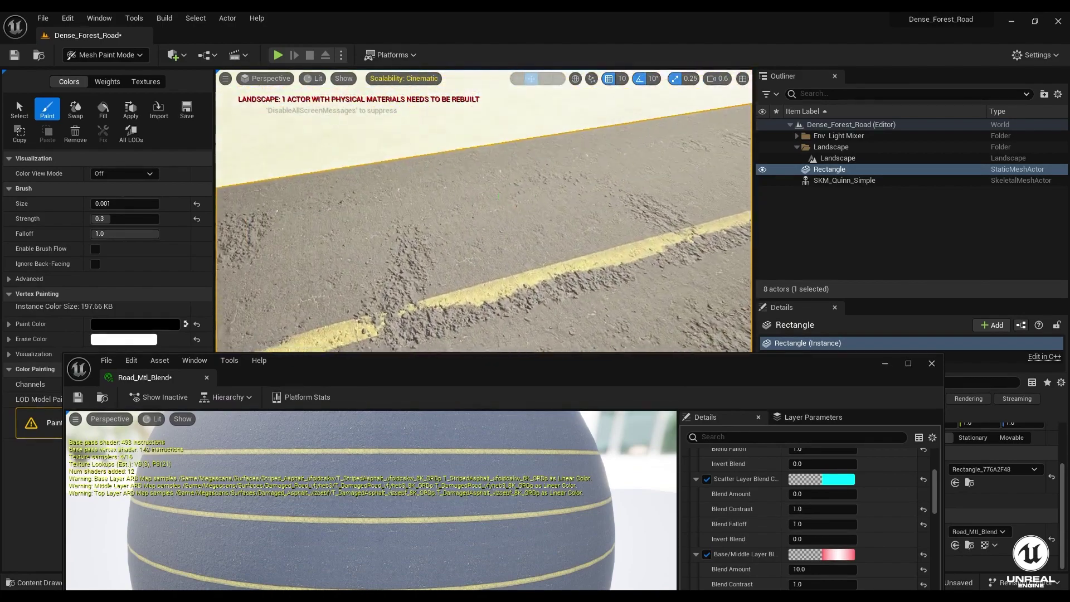
right_click_drag(498, 197, 498, 190)
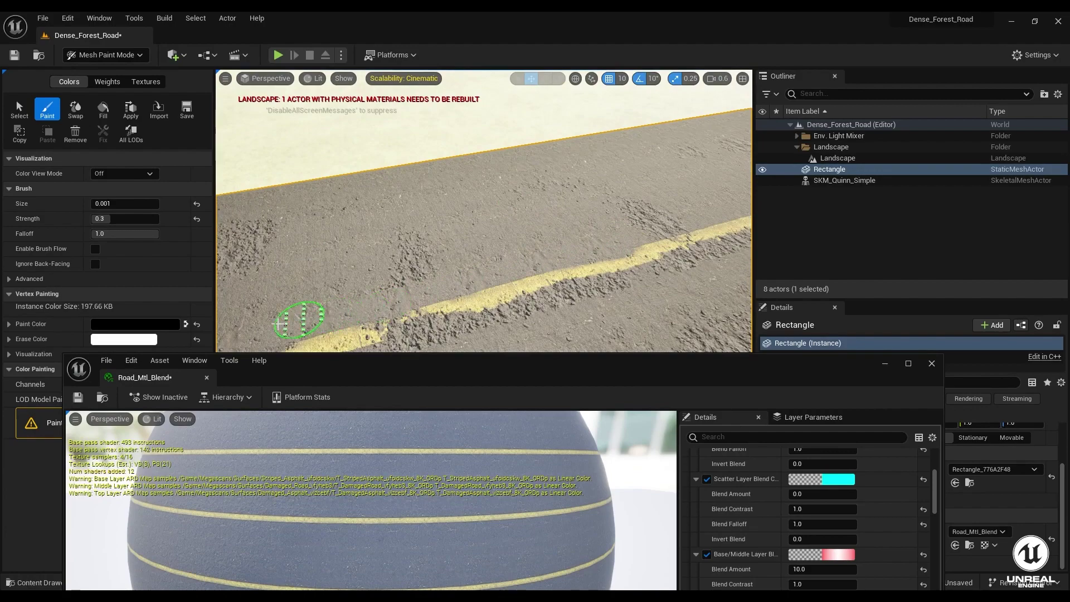
Step: Paint wear along the yellow line beyond the break, carrying it on to where the stripe fades into heavy damage
mouse_move(338, 301)
right_mouse_down()
mouse_move(362, 340)
mouse_move(412, 289)
mouse_move(460, 284)
right_mouse_up()
left_click_drag(471, 277, 652, 233)
mouse_move(652, 233)
right_mouse_down()
mouse_move(465, 243)
mouse_move(485, 244)
right_mouse_up()
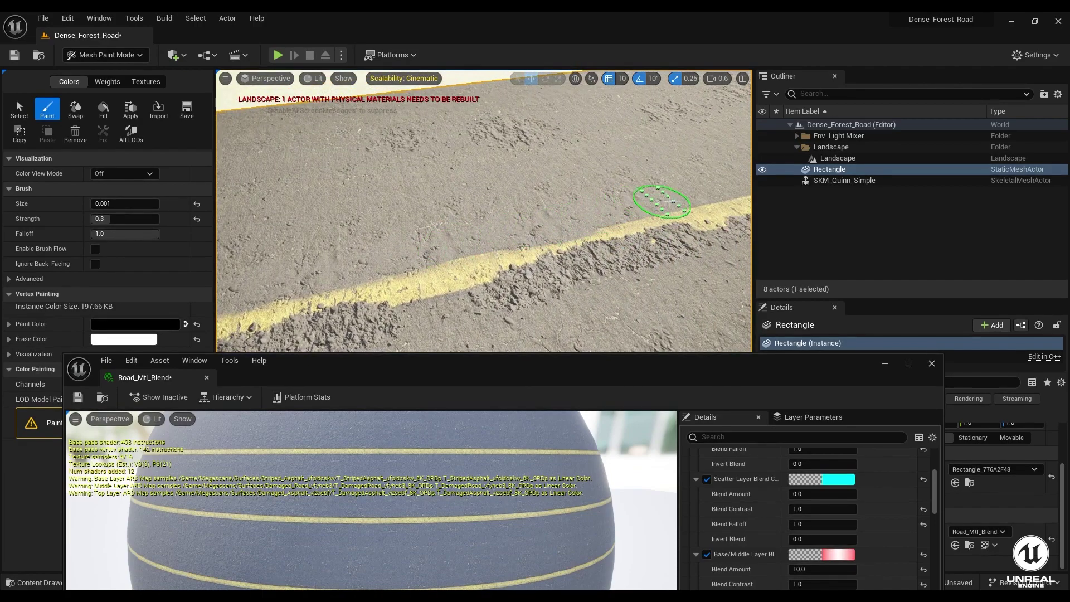
mouse_move(669, 200)
right_mouse_down()
mouse_move(482, 167)
mouse_move(484, 234)
mouse_move(346, 296)
right_mouse_up()
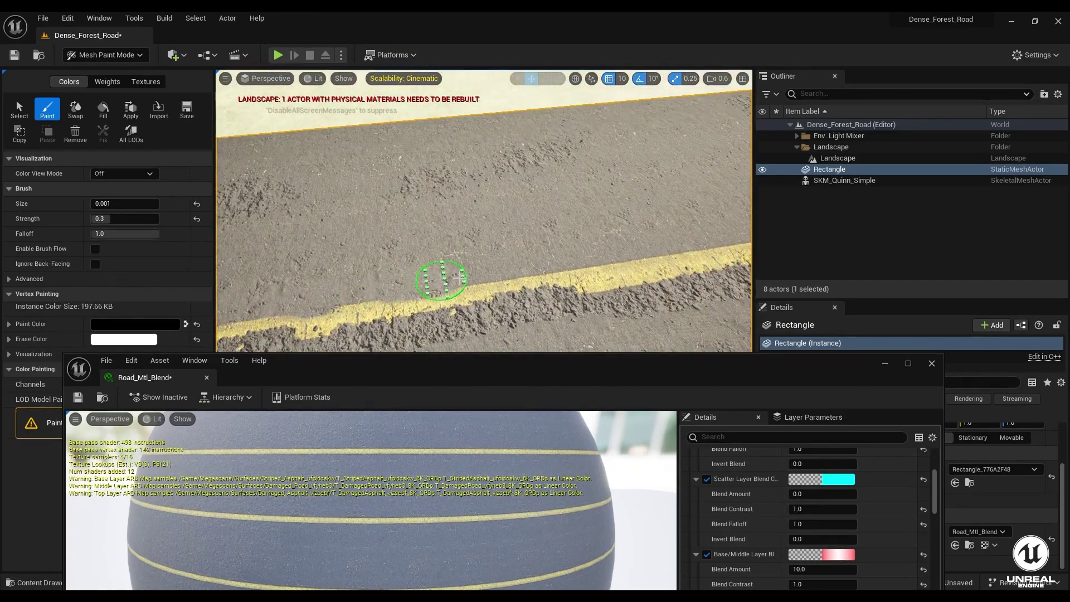
mouse_move(660, 247)
right_mouse_down()
mouse_move(563, 249)
mouse_move(377, 330)
mouse_move(623, 221)
right_mouse_up()
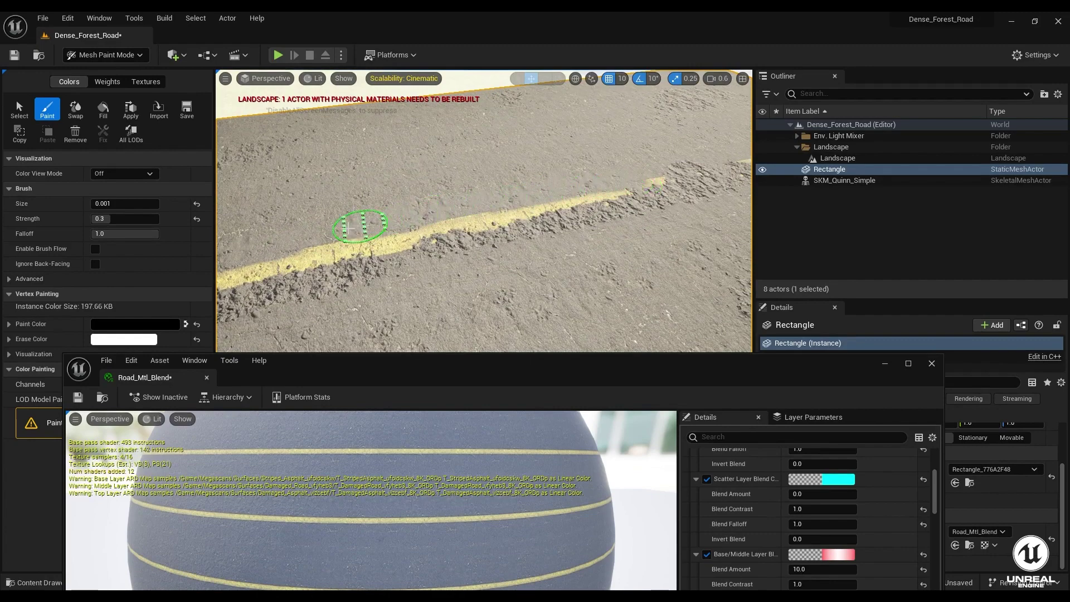
right_click_drag(299, 235, 412, 312)
Step: Review the painted damage and the broken yellow line across the whole road from farther away
key("w")
scroll(469, 224, "up", 3)
key("w")
scroll(450, 301, "up", 3)
key("w")
key("s")
scroll(458, 262, "down", 3)
key("w")
key("w")
key("s")
right_click_drag(454, 251, 327, 260)
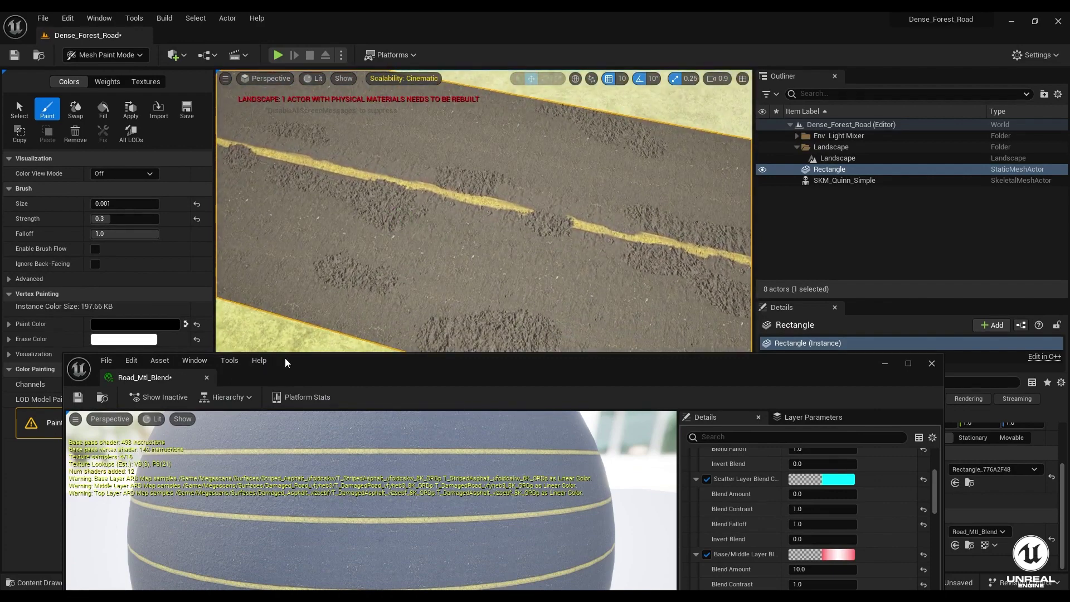
Step: Enable the Liquid Opacity and Liquid Height Max overrides in the Puddle Layer of Road_Mtl_Blend
left_click_drag(285, 357, 349, 203)
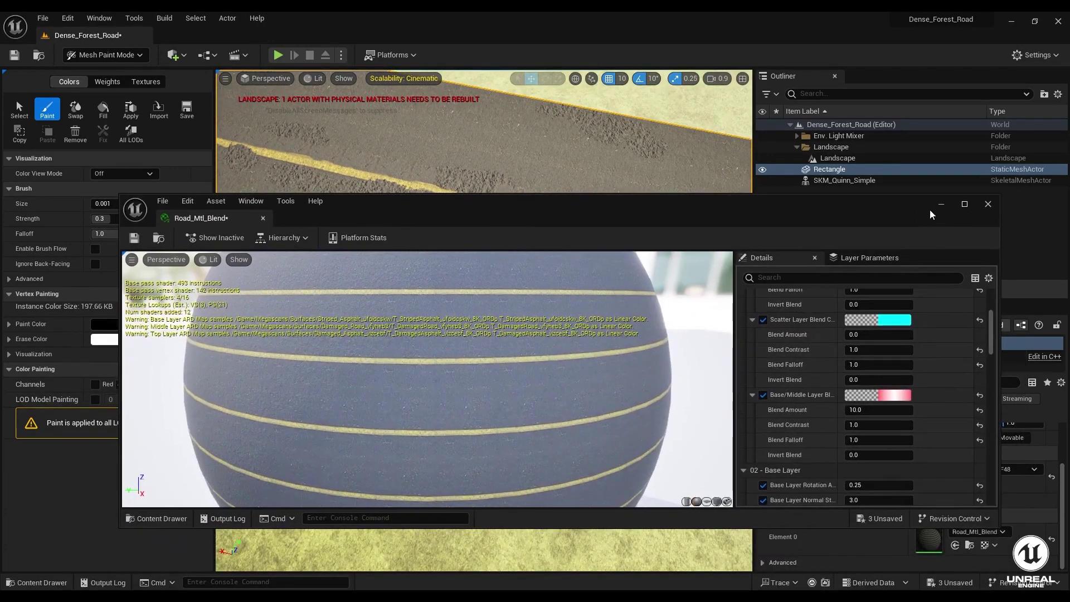
scroll(812, 436, "down", 10)
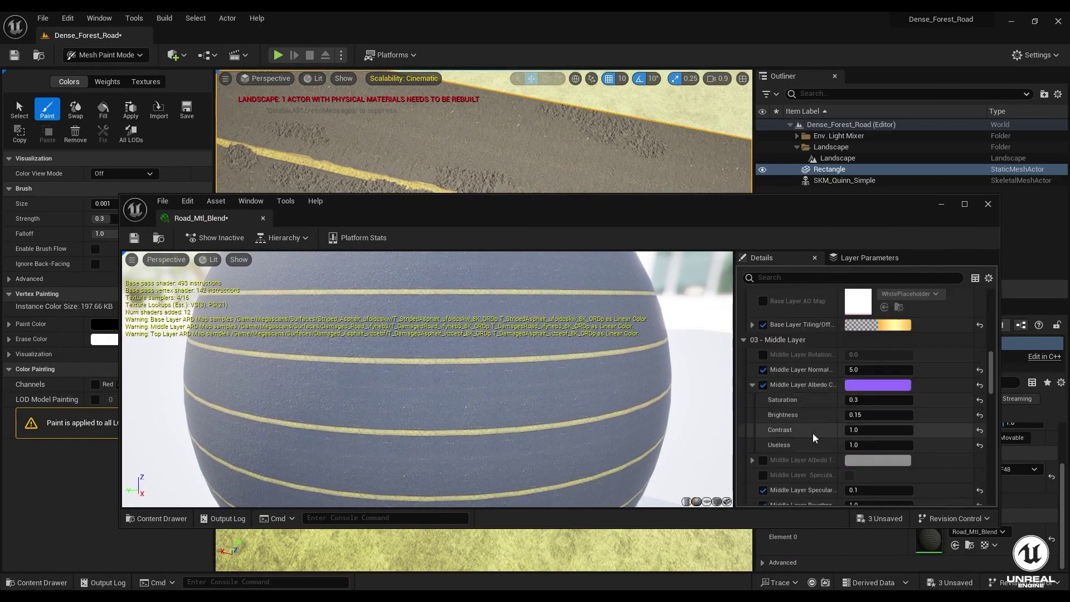
scroll(811, 437, "down", 12)
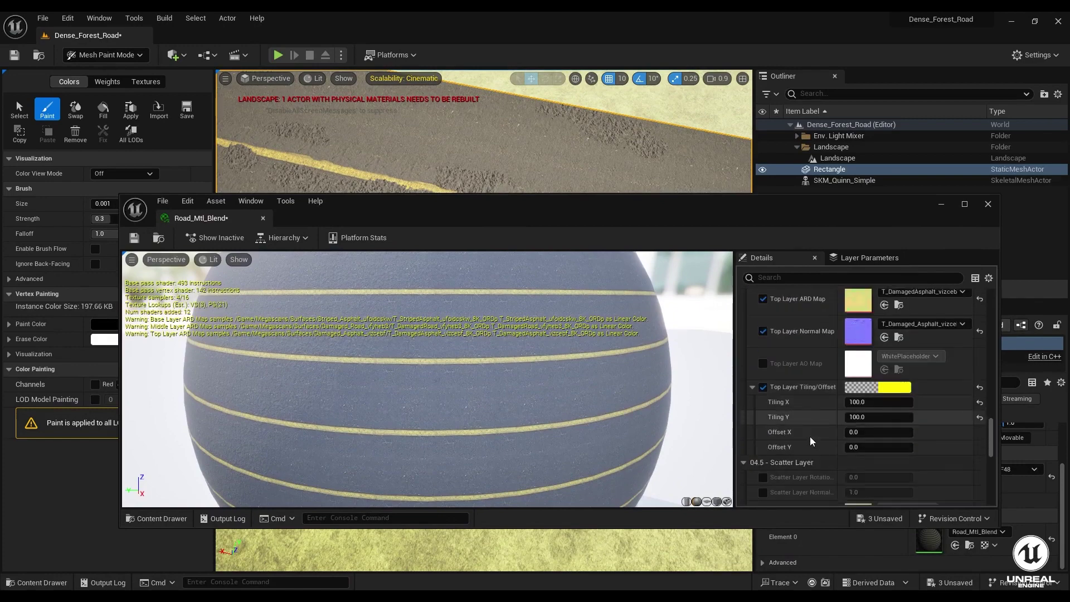
scroll(810, 436, "down", 3)
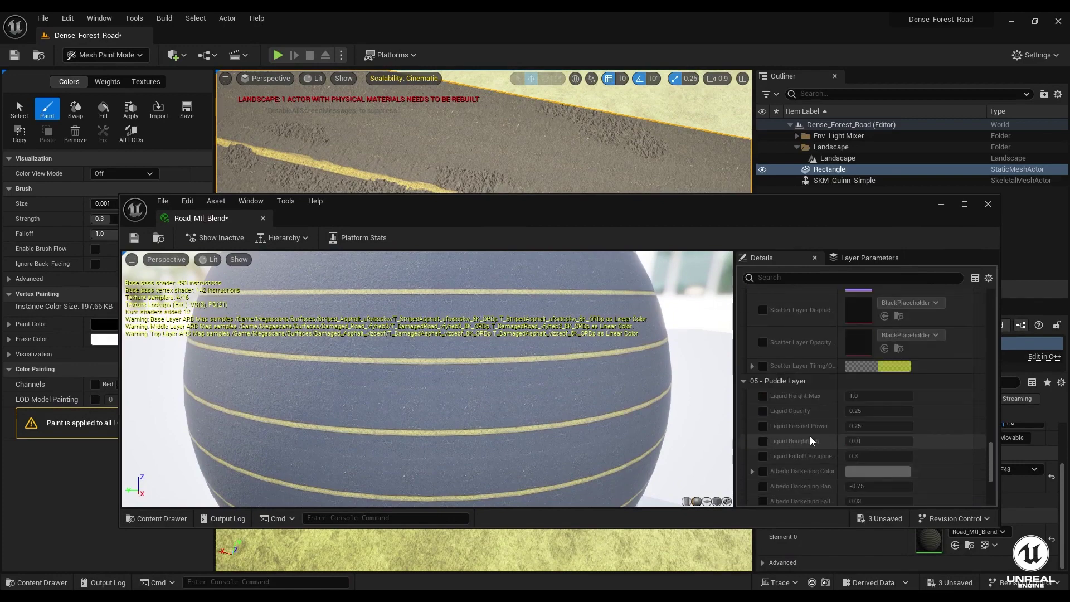
left_click(762, 412)
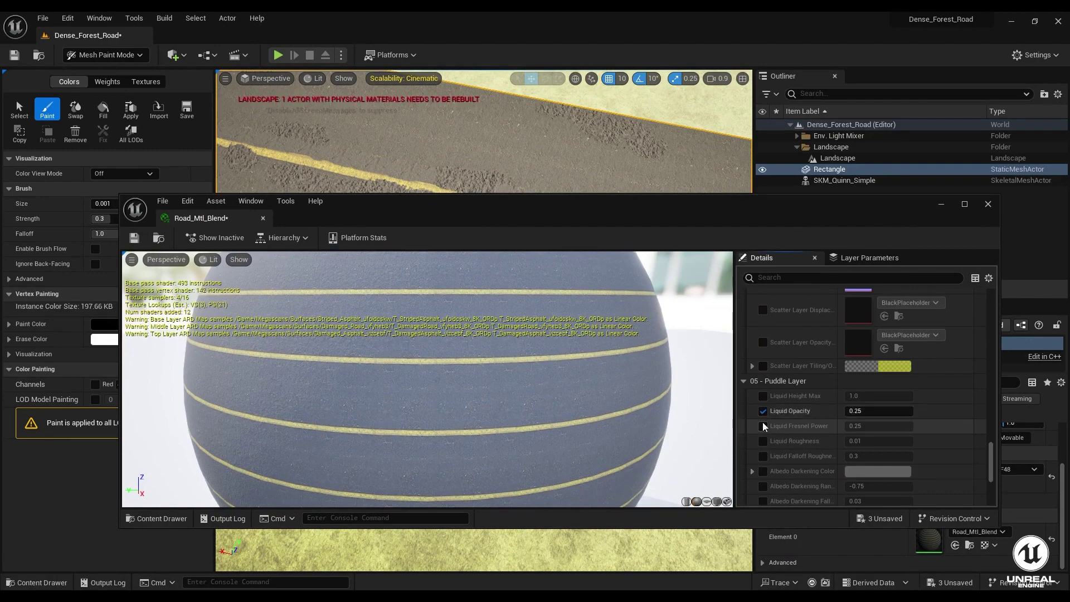
left_click(763, 396)
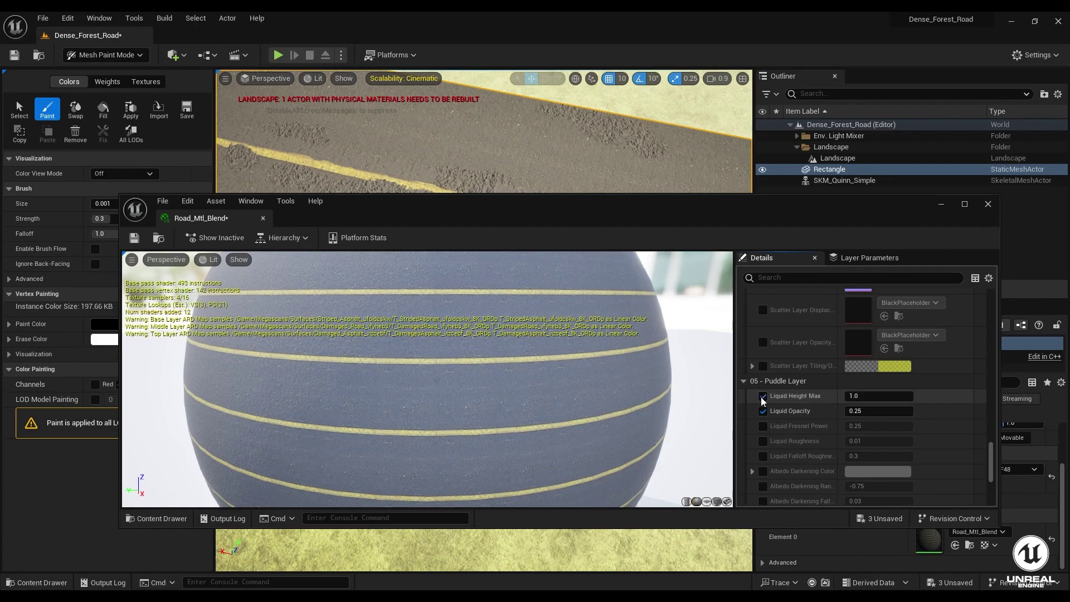
Step: Limit vertex painting to the blue channel and paint a puddle beside the yellow line near the road's end
left_click_drag(318, 193, 519, 233)
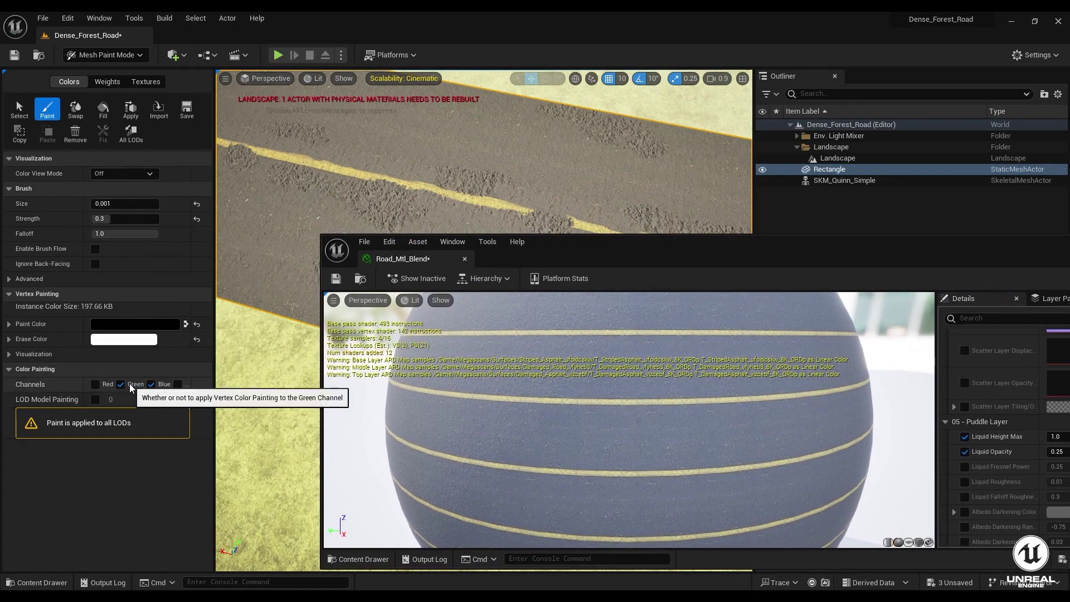
left_click(121, 384)
scroll(530, 212, "down", 3)
scroll(530, 212, "up", 5)
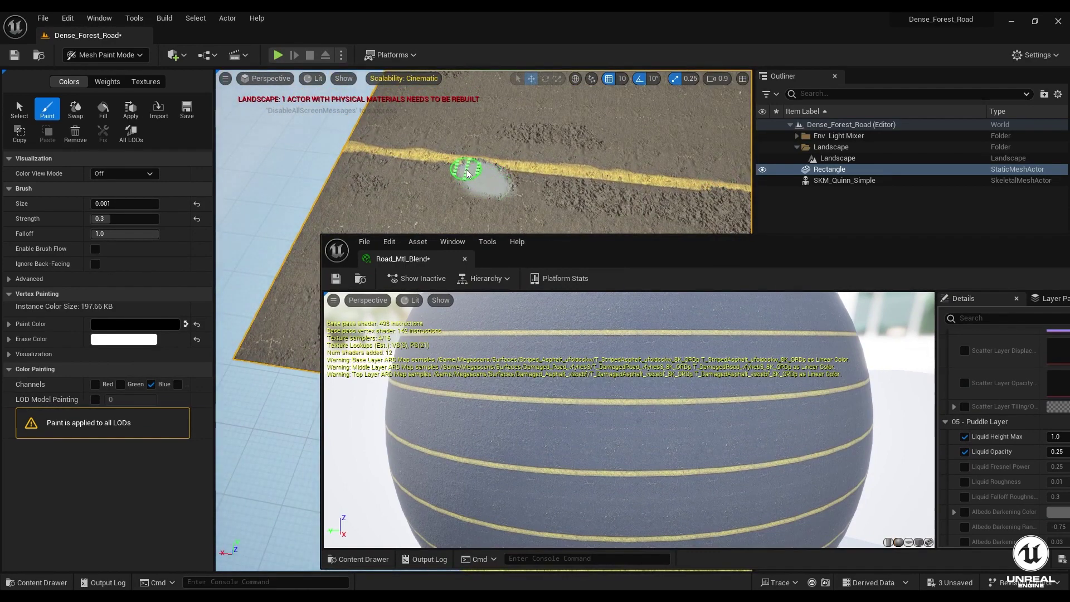
mouse_move(515, 177)
left_mouse_down()
mouse_move(545, 191)
mouse_move(446, 192)
left_mouse_up()
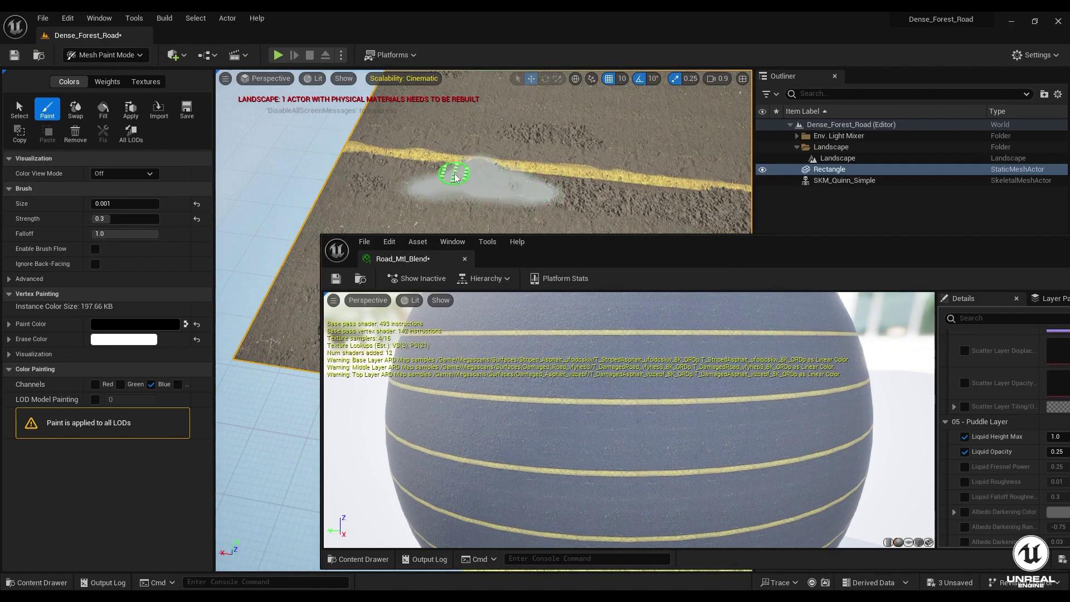
Step: Examine the painted puddle's reflections and the surrounding asphalt up close and from low angles
mouse_move(488, 206)
right_mouse_down()
mouse_move(482, 174)
mouse_move(537, 196)
mouse_move(535, 178)
mouse_move(520, 201)
mouse_move(520, 100)
mouse_move(520, 198)
mouse_move(563, 195)
mouse_move(563, 139)
right_mouse_up()
scroll(535, 177, "down", 1)
scroll(520, 127, "down", 2)
scroll(563, 167, "down", 2)
scroll(490, 172, "down", 4)
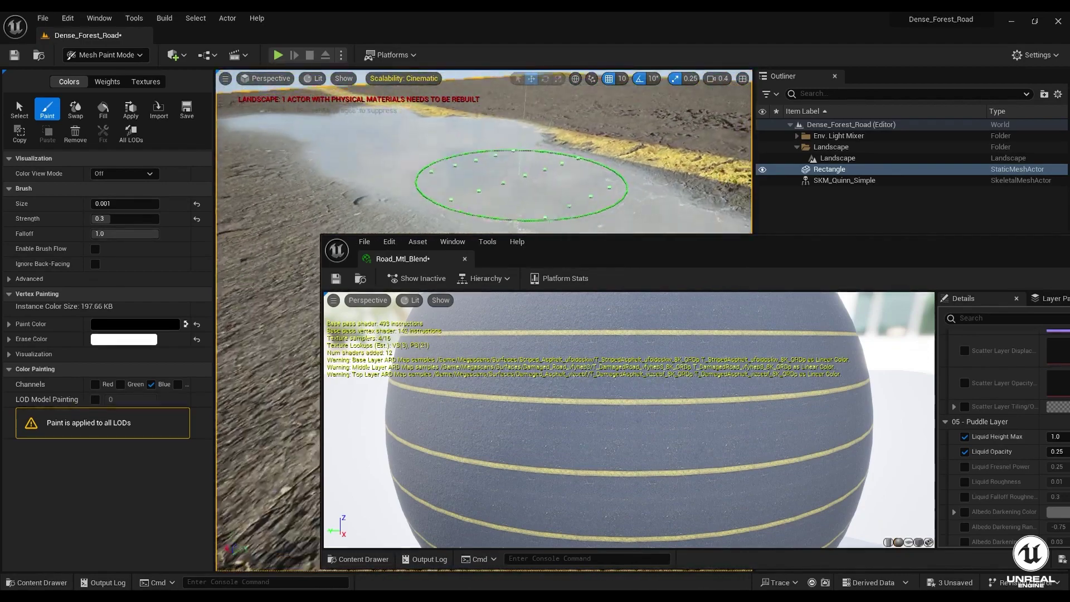
mouse_move(467, 184)
right_mouse_down()
mouse_move(485, 177)
mouse_move(496, 234)
mouse_move(521, 222)
right_mouse_up()
scroll(332, 199, "down", 5)
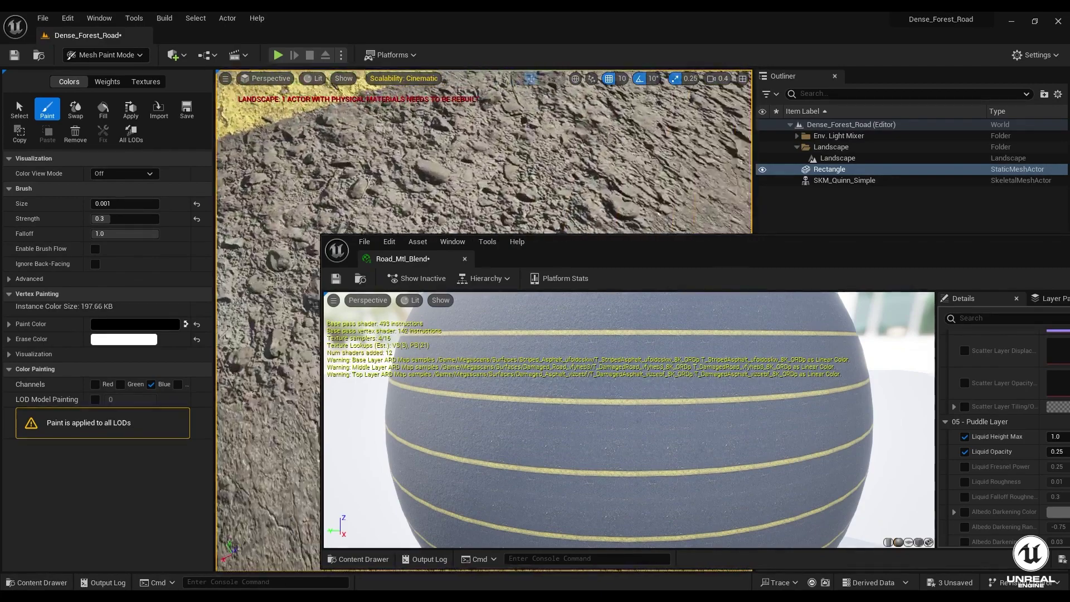
right_click_drag(331, 199, 672, 195)
Step: Set the Puddle Layer's Liquid Opacity to 0.15 while keeping the painted puddle in view
left_click_drag(792, 251, 371, 327)
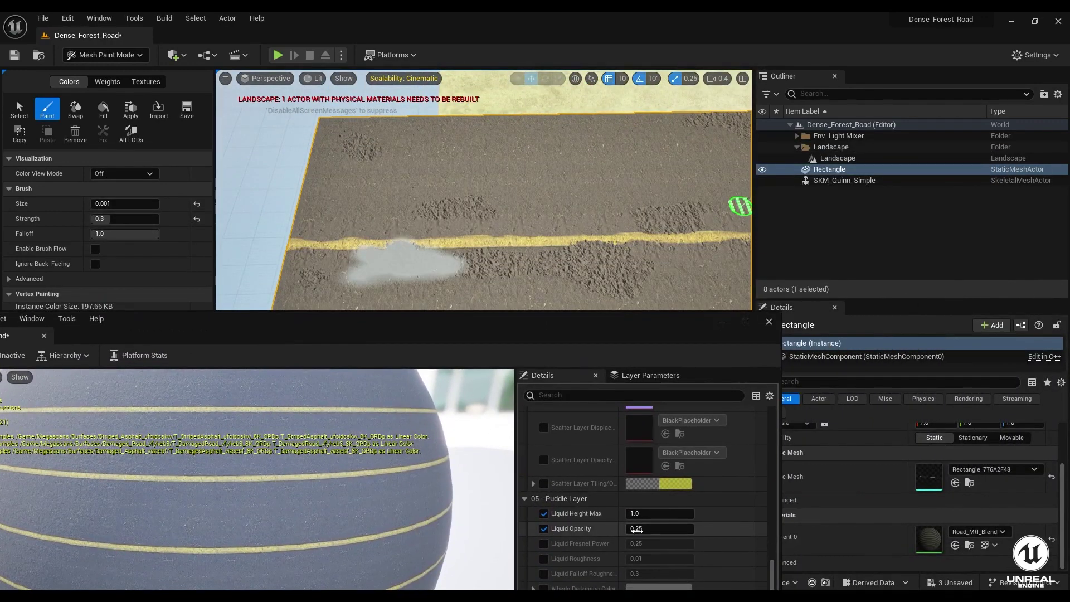
right_click_drag(433, 243, 647, 104)
key("w")
left_click(658, 528)
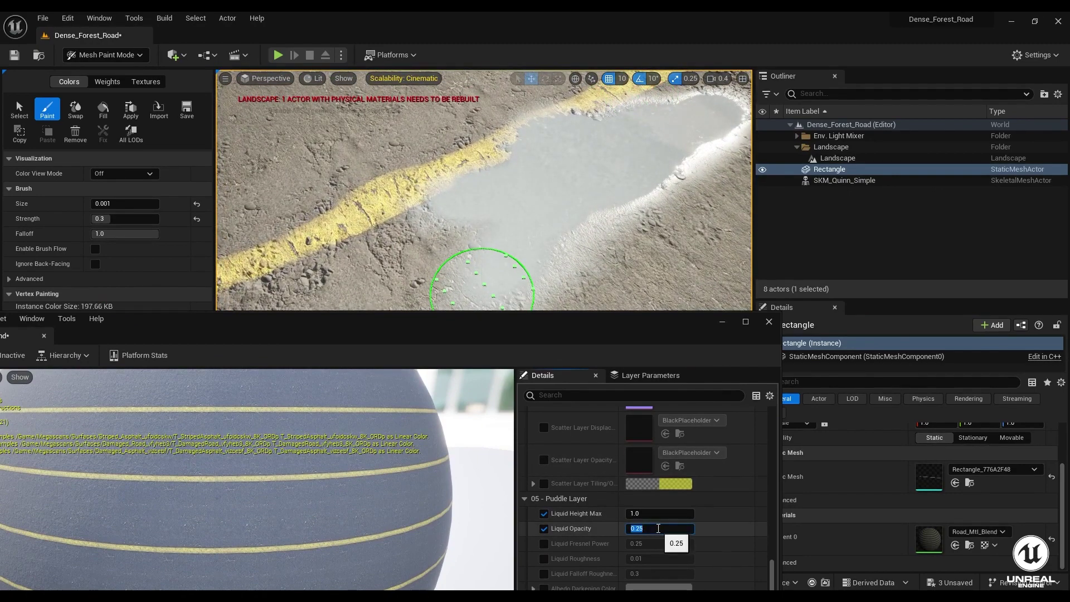
type("0.15")
key("Return")
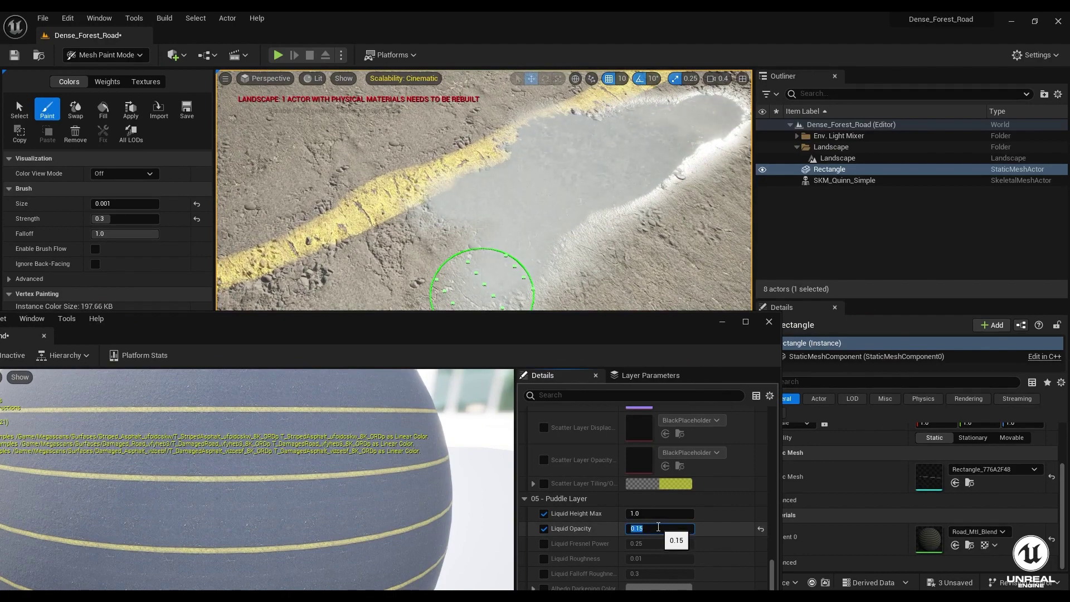
Step: Enable the Liquid Roughness override in the Puddle Layer and set it to 0.02
scroll(585, 537, "down", 3)
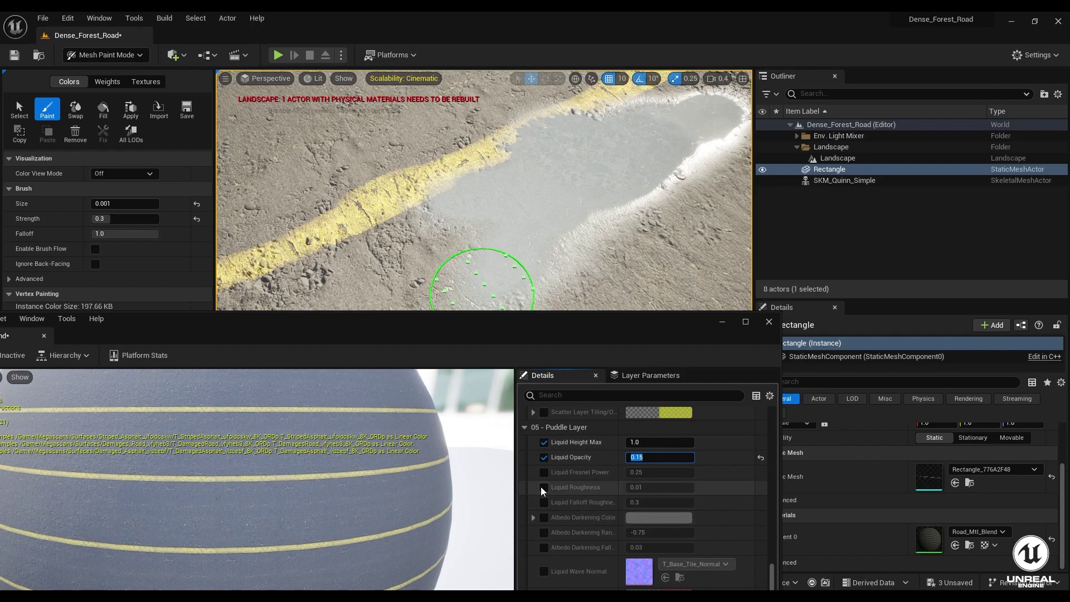
left_click(542, 487)
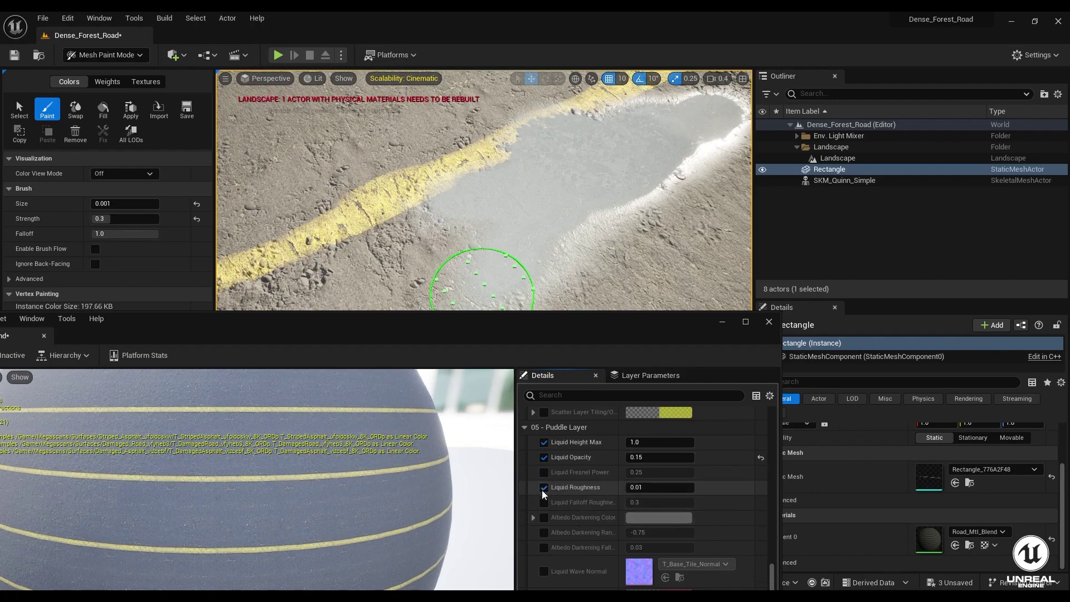
left_click(637, 490)
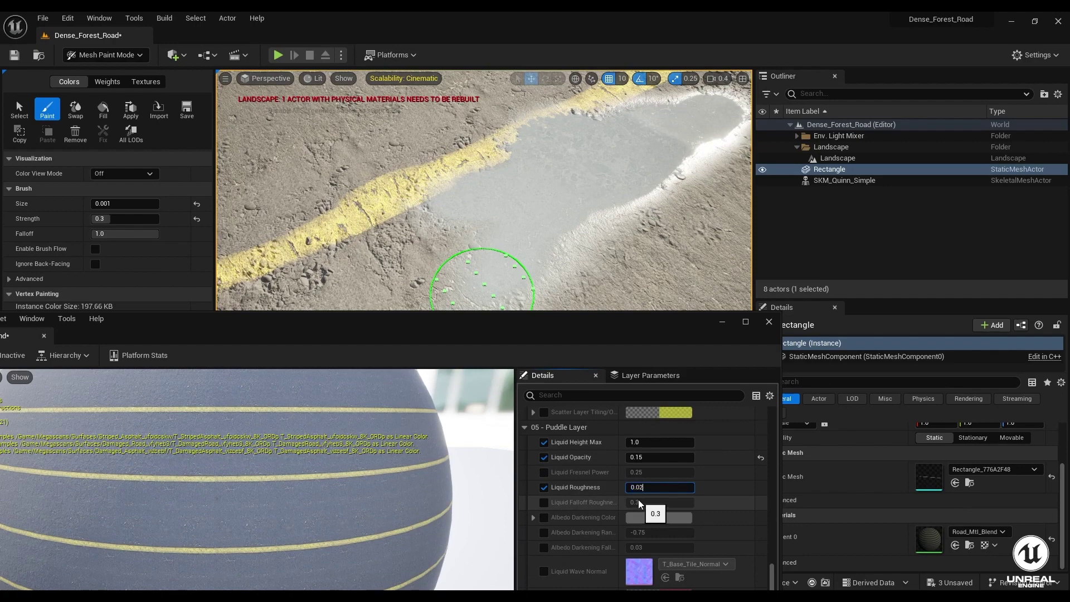
key("Return")
Step: Enable the Liquid Wave Controls override and set Wave Scale to 2.0 and Normal Strength to 0.1
scroll(591, 526, "down", 3)
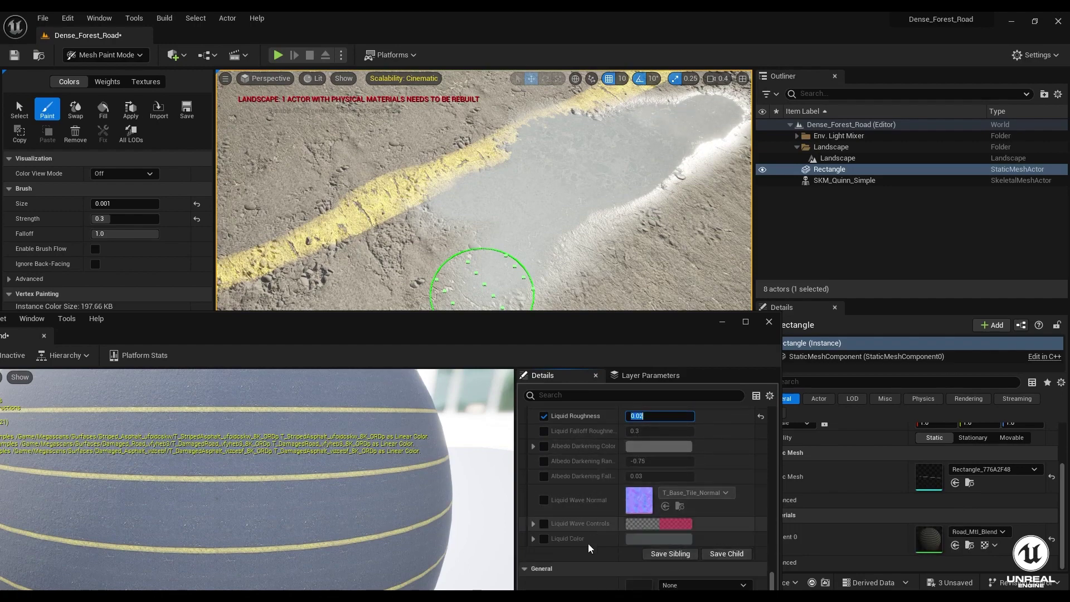
left_click(533, 525)
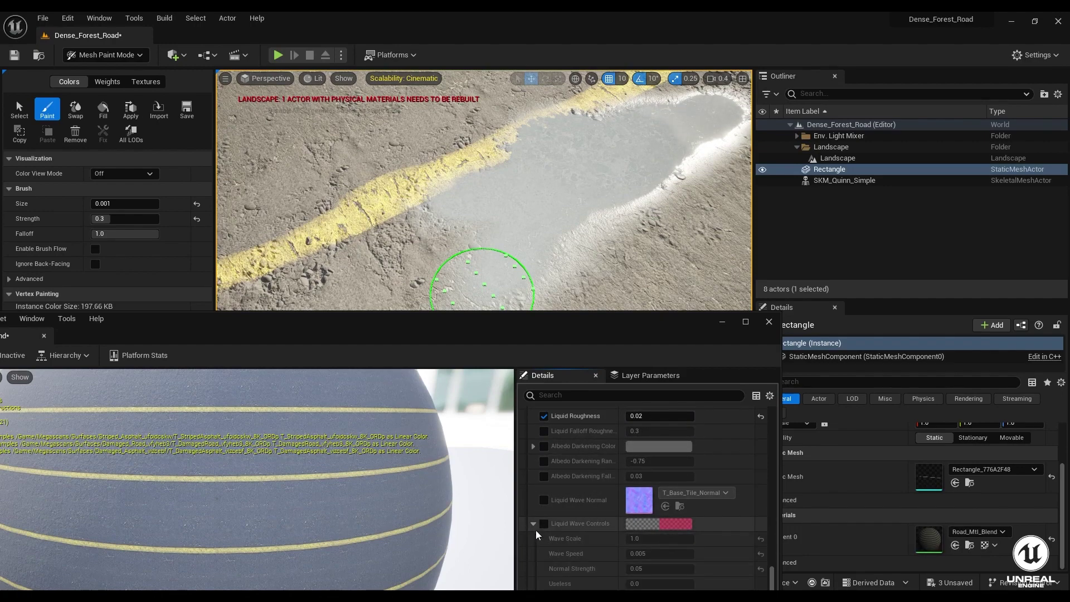
left_click(544, 524)
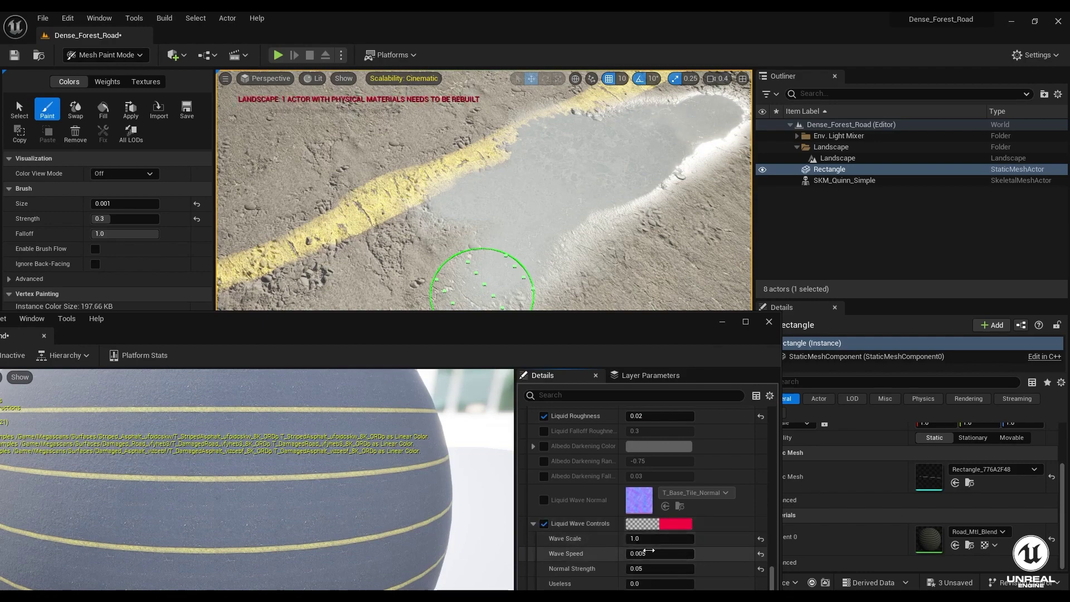
scroll(657, 539, "down", 2)
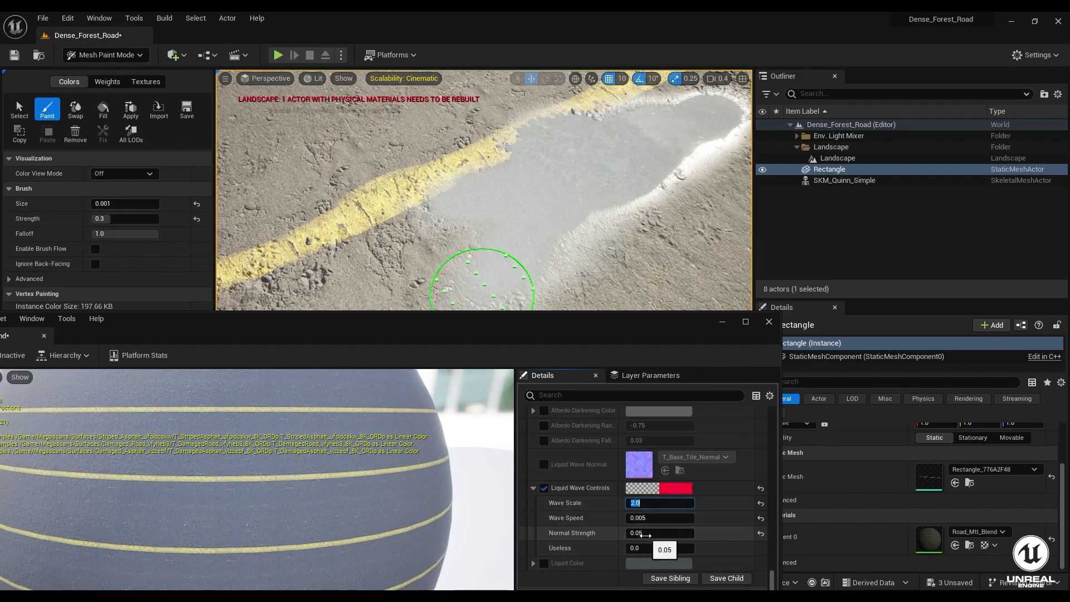
left_click(645, 534)
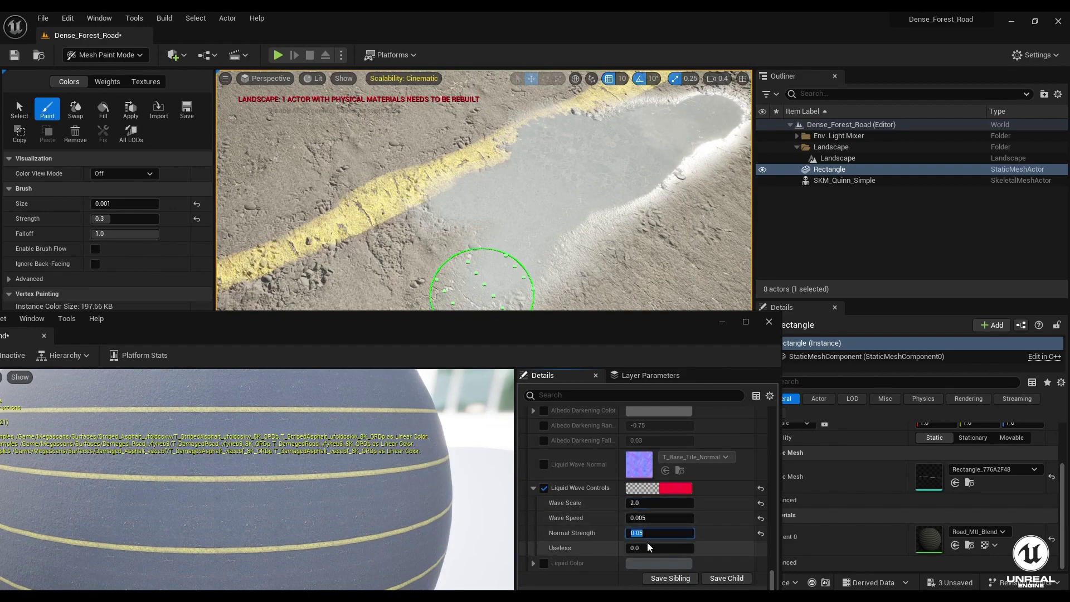
type("0.1")
Step: Enable the Liquid Color override and darken it to R 0.060651, G 0.083759, B 0.098958
left_click(534, 563)
left_click(543, 562)
scroll(566, 561, "down", 2)
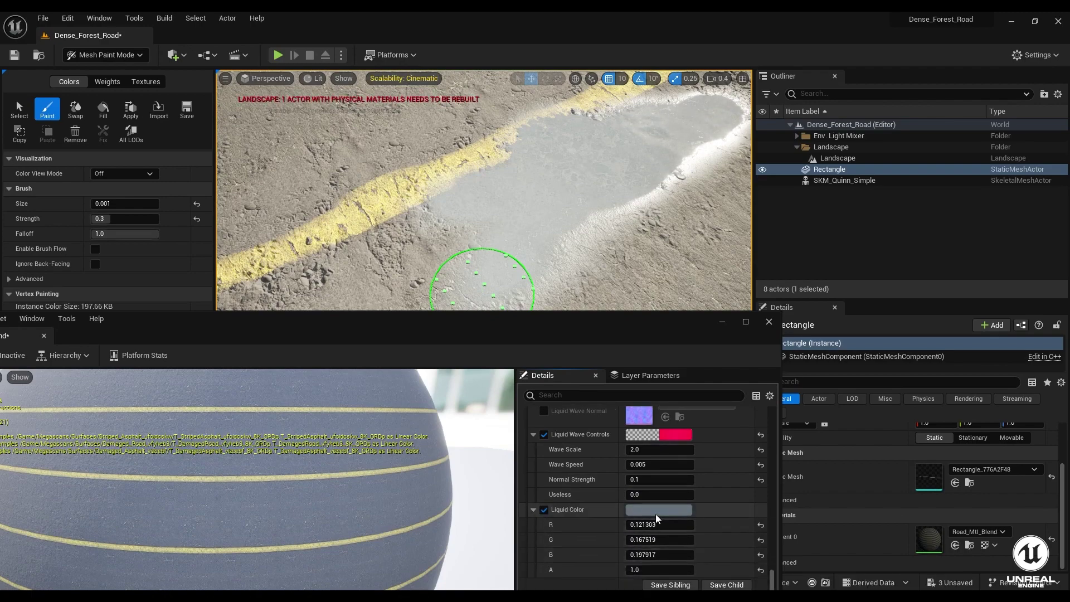
left_click(656, 514)
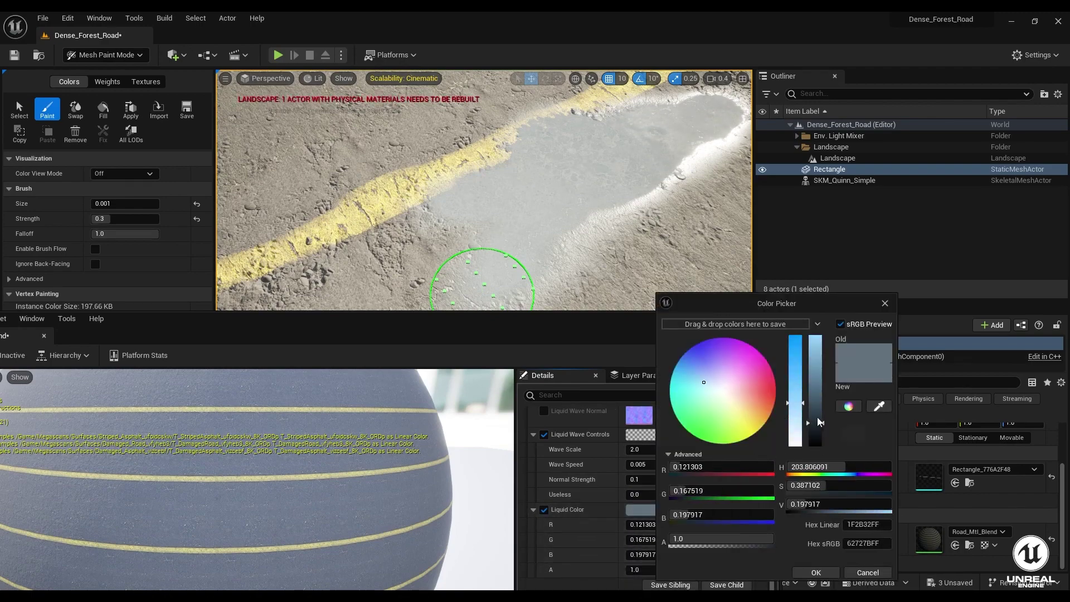
left_click_drag(823, 425, 822, 435)
left_click(816, 573)
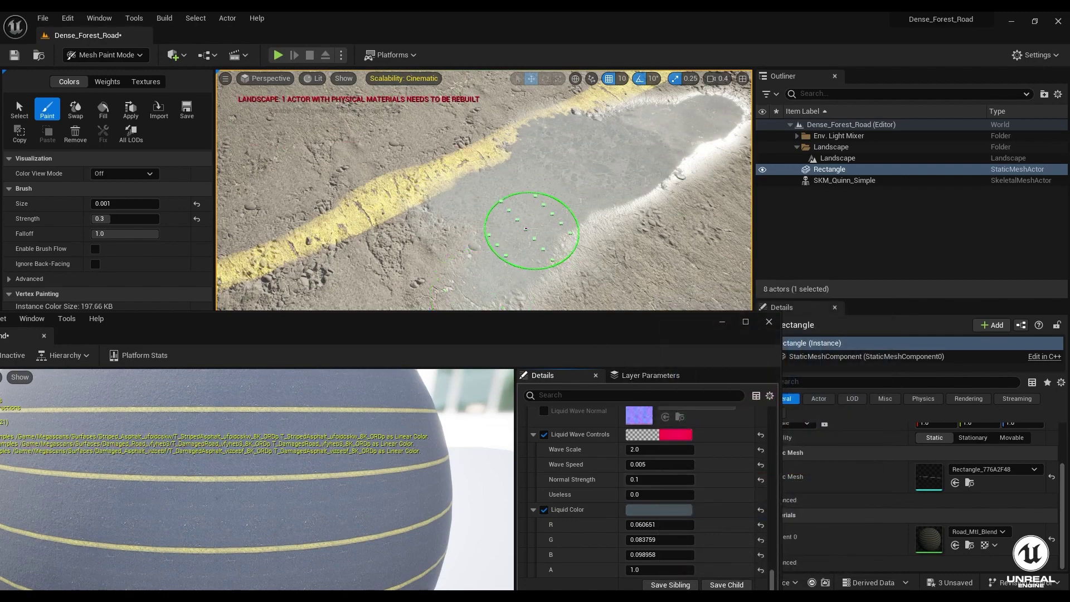
Step: Paint puddles into the damaged asphalt patches on both sides of the yellow line near the road's end
mouse_move(532, 229)
right_mouse_down()
mouse_move(584, 239)
mouse_move(557, 212)
mouse_move(523, 206)
mouse_move(562, 256)
mouse_move(567, 201)
right_mouse_up()
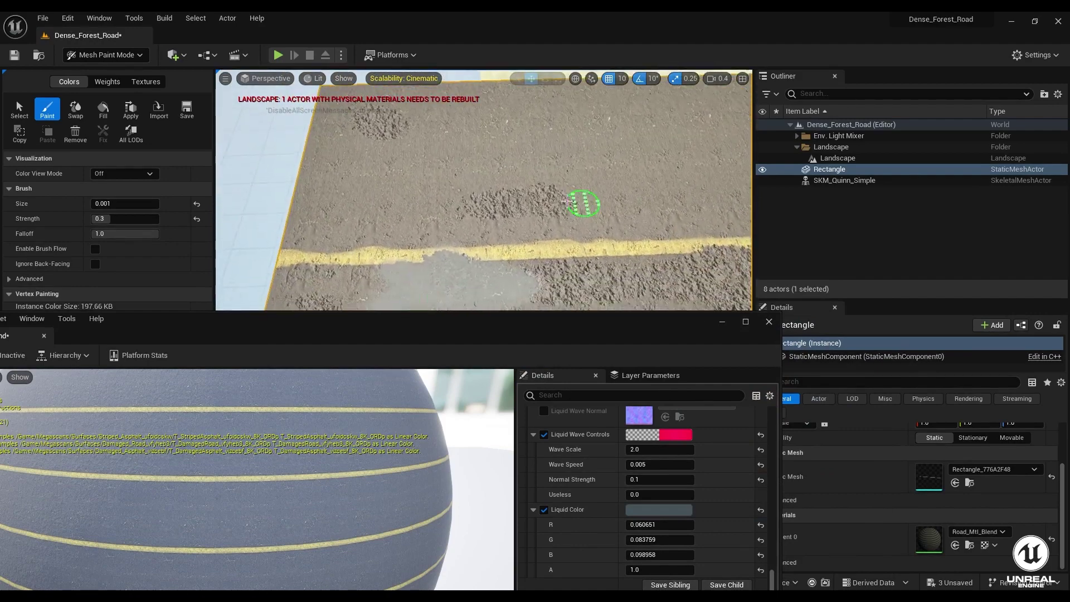
mouse_move(538, 197)
left_mouse_down()
mouse_move(498, 211)
mouse_move(553, 199)
left_mouse_up()
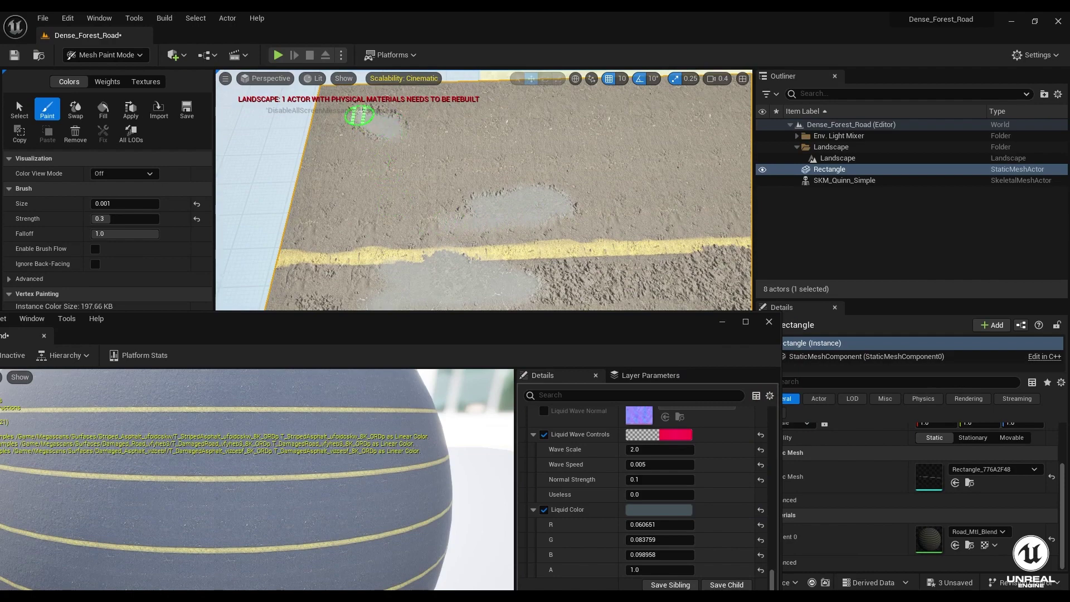
mouse_move(466, 149)
right_mouse_down()
mouse_move(245, 178)
mouse_move(430, 107)
mouse_move(580, 155)
mouse_move(724, 124)
mouse_move(399, 142)
right_mouse_up()
left_click_drag(399, 143, 384, 201)
mouse_move(384, 200)
right_mouse_down()
mouse_move(379, 167)
mouse_move(549, 162)
mouse_move(580, 173)
mouse_move(571, 134)
right_mouse_up()
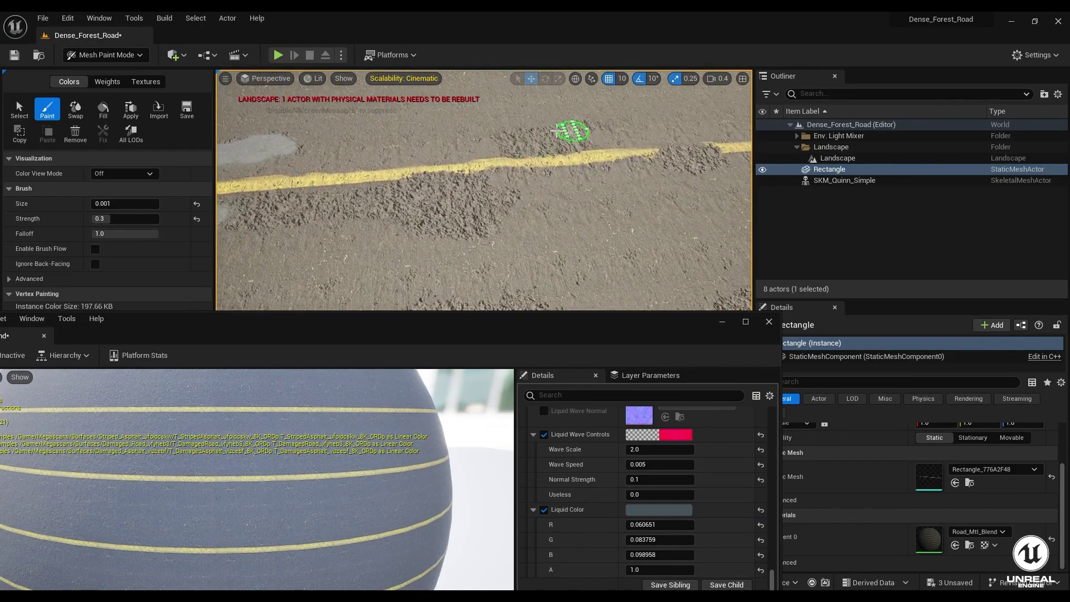
left_click_drag(572, 130, 529, 151)
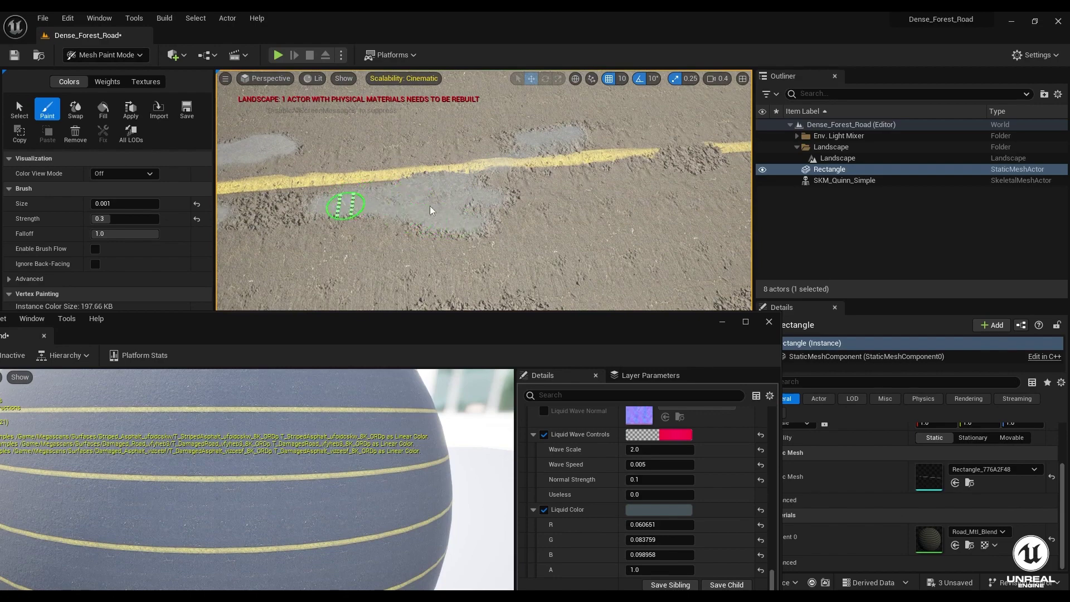
Step: Paint a puddle across the next gap in the yellow line, over the damaged asphalt there
mouse_move(484, 224)
right_mouse_down()
mouse_move(446, 220)
mouse_move(465, 190)
mouse_move(460, 198)
mouse_move(454, 187)
right_mouse_up()
key("w")
mouse_move(480, 285)
right_mouse_down()
mouse_move(502, 294)
mouse_move(485, 245)
mouse_move(510, 237)
mouse_move(563, 262)
right_mouse_up()
key("w")
key("d")
scroll(469, 167, "up", 1)
mouse_move(446, 184)
right_mouse_down()
mouse_move(468, 167)
mouse_move(476, 207)
mouse_move(441, 184)
right_mouse_up()
left_click_drag(440, 184, 475, 178)
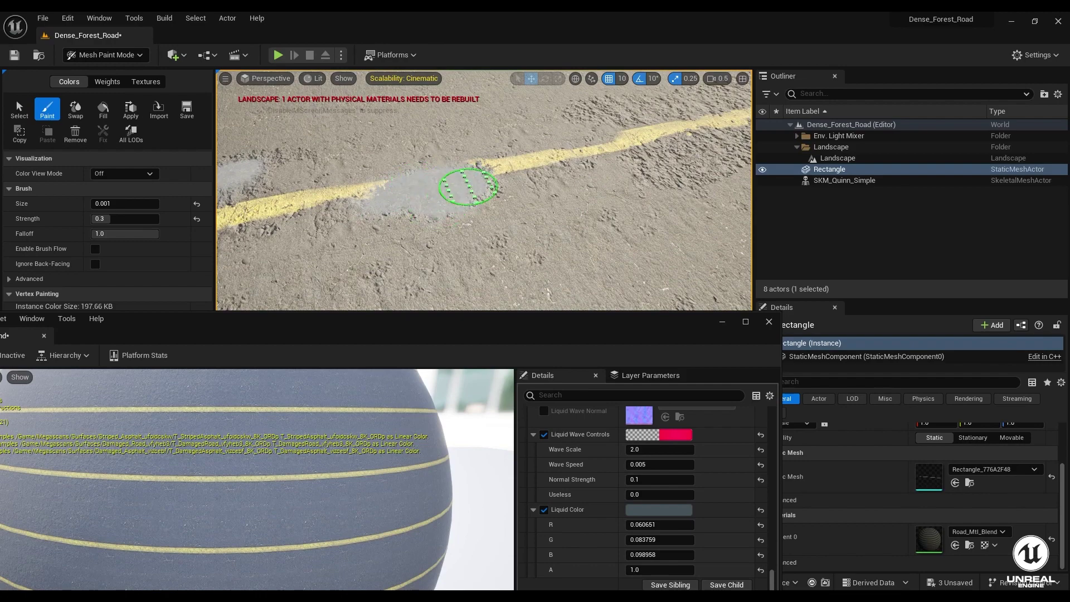
Step: Paint a broad puddle over the large damaged patch beside the yellow line, further along the road
key("d")
right_click_drag(468, 188, 528, 200)
scroll(504, 195, "up", 1)
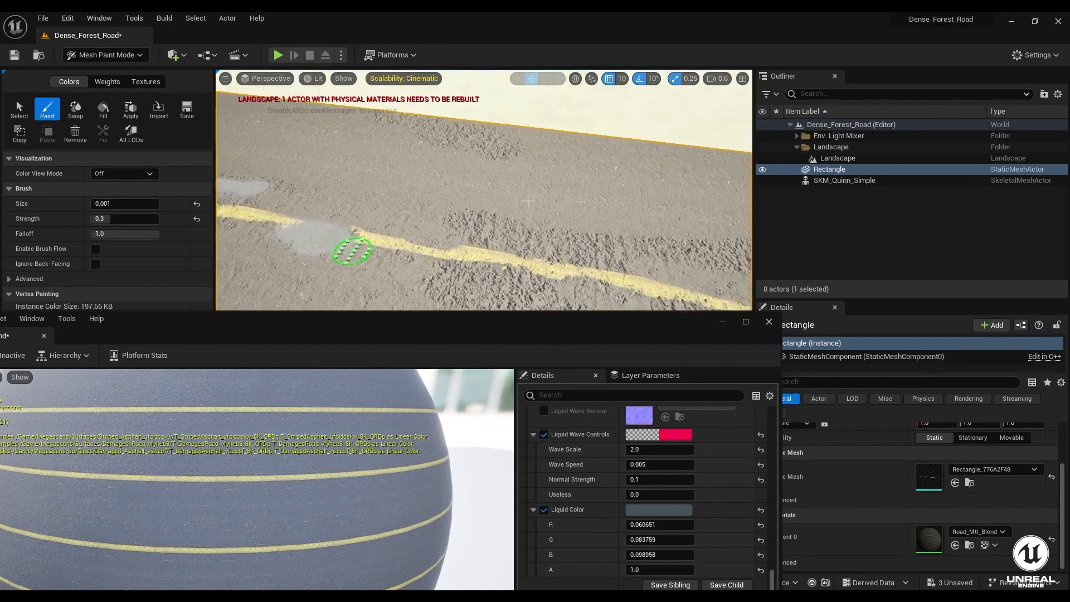
right_click_drag(435, 218, 496, 235)
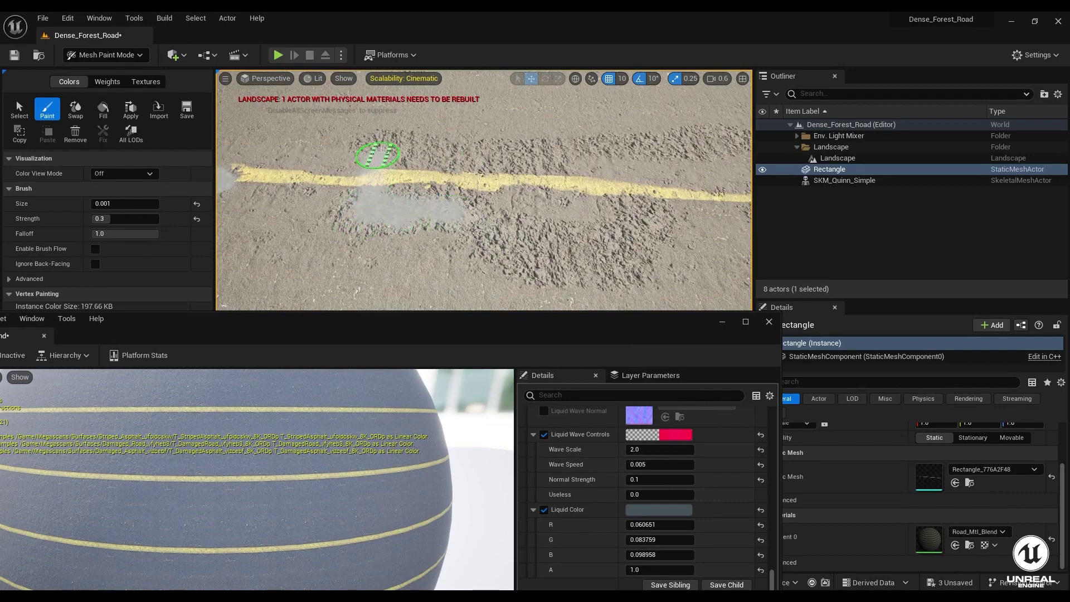
left_click_drag(500, 193, 542, 265)
mouse_move(461, 205)
left_mouse_down()
mouse_move(521, 258)
mouse_move(626, 257)
mouse_move(641, 206)
mouse_move(629, 225)
mouse_move(566, 249)
left_mouse_up()
Step: Paint puddles along the damaged strip beyond the yellow line and across the following break in the line
mouse_move(566, 249)
right_mouse_down()
mouse_move(442, 242)
mouse_move(530, 179)
right_mouse_up()
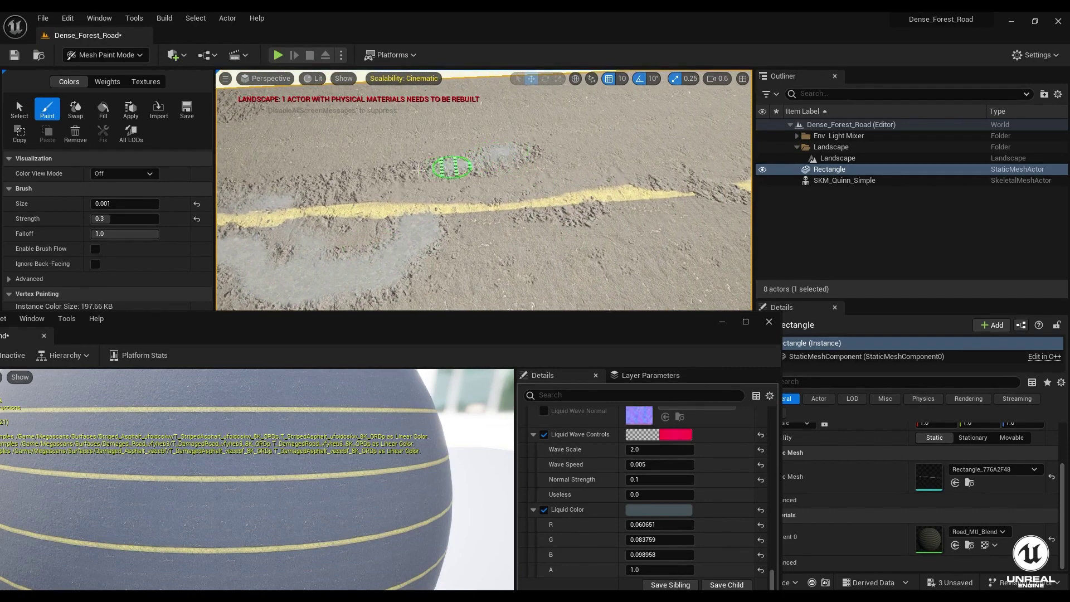
mouse_move(451, 167)
left_mouse_down()
mouse_move(308, 202)
mouse_move(342, 200)
mouse_move(245, 189)
left_mouse_up()
right_click_drag(401, 199, 301, 184)
mouse_move(484, 189)
right_mouse_down()
mouse_move(567, 223)
mouse_move(606, 206)
mouse_move(501, 212)
mouse_move(493, 240)
mouse_move(363, 168)
right_mouse_up()
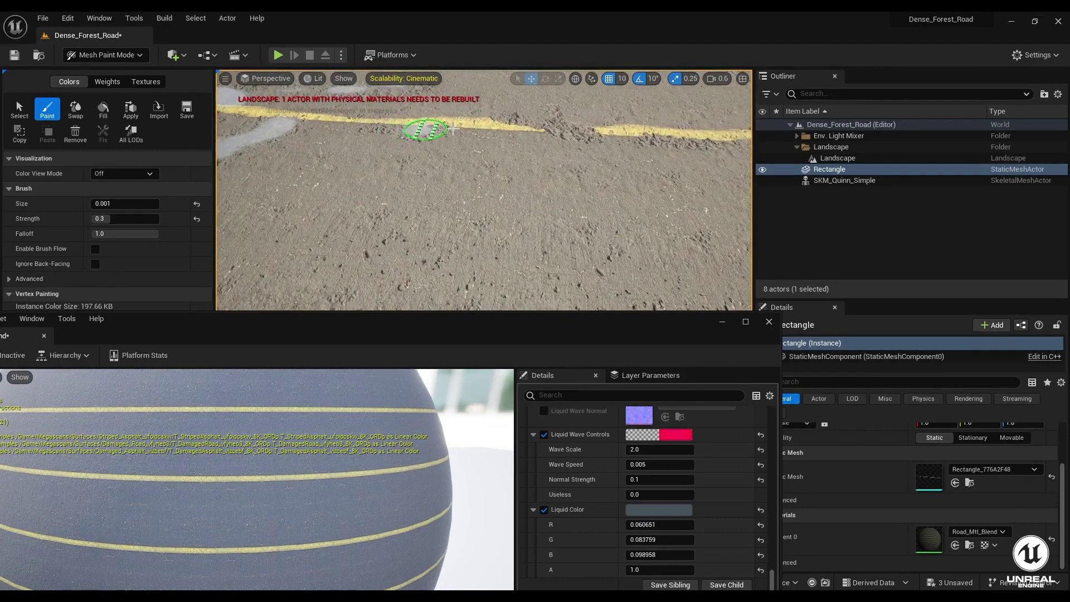
left_click_drag(546, 124, 590, 141)
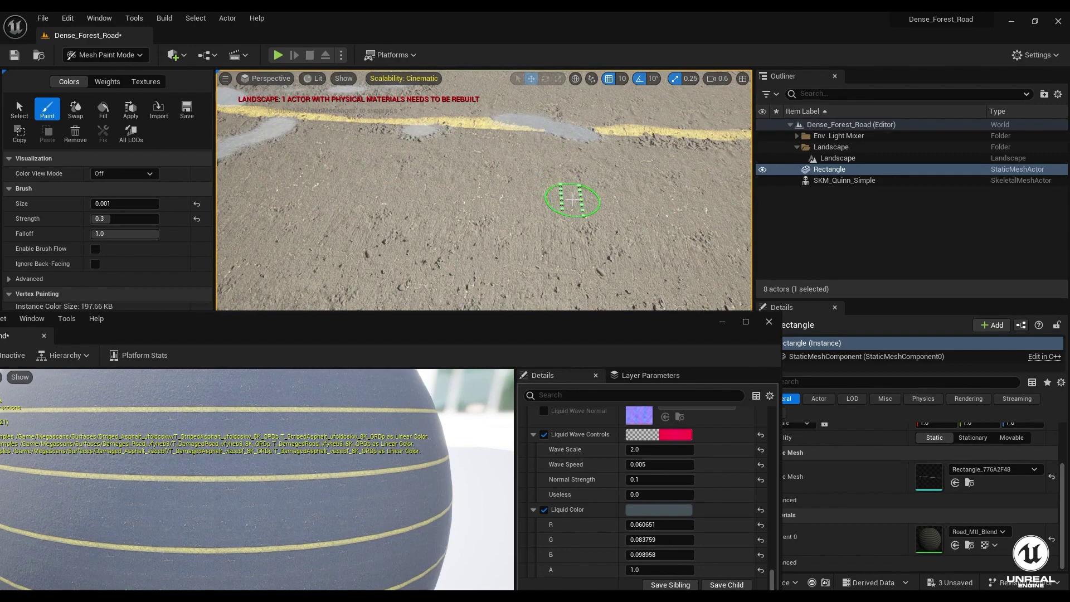
Step: Paint small puddles along both sides of the worn yellow line past the filled gap
mouse_move(572, 200)
right_mouse_down()
mouse_move(535, 184)
mouse_move(444, 277)
right_mouse_up()
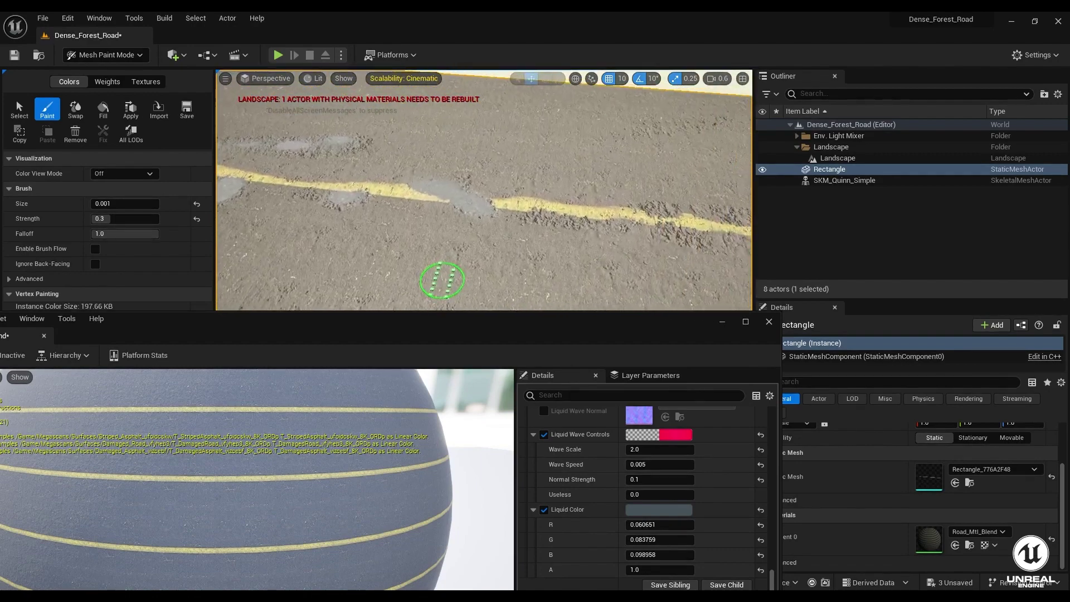
left_click_drag(491, 216, 542, 218)
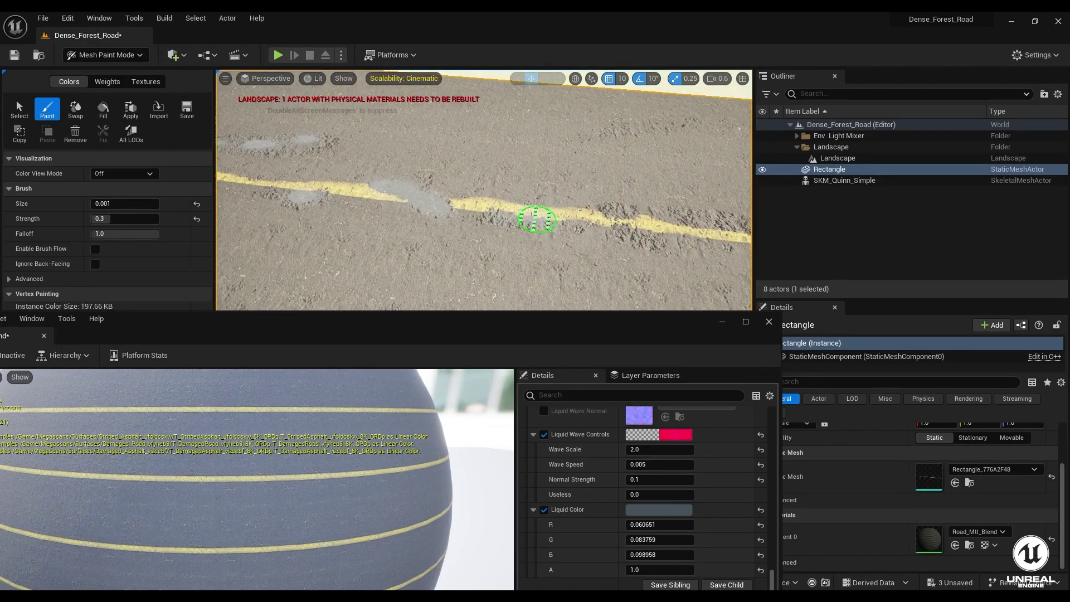
mouse_move(616, 211)
left_mouse_down()
mouse_move(648, 238)
mouse_move(609, 229)
left_mouse_up()
mouse_move(608, 228)
right_mouse_down()
mouse_move(560, 237)
mouse_move(628, 227)
mouse_move(526, 216)
right_mouse_up()
left_click_drag(514, 205, 434, 194)
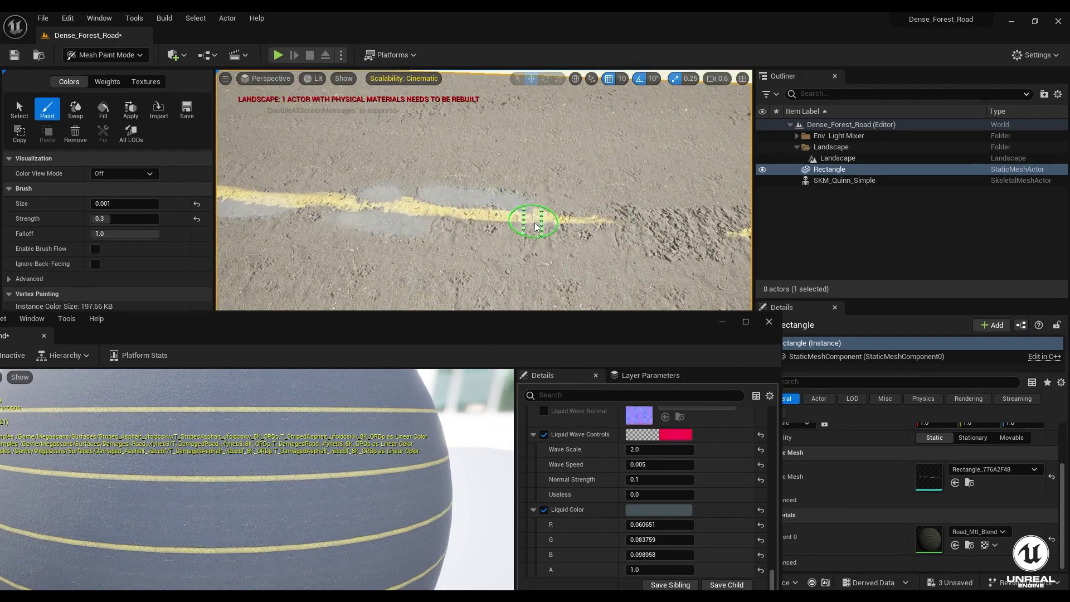
Step: Paint puddles over the broken sections of the yellow line and the small damaged patch on its far side
mouse_move(526, 223)
right_mouse_down()
mouse_move(363, 242)
mouse_move(471, 210)
right_mouse_up()
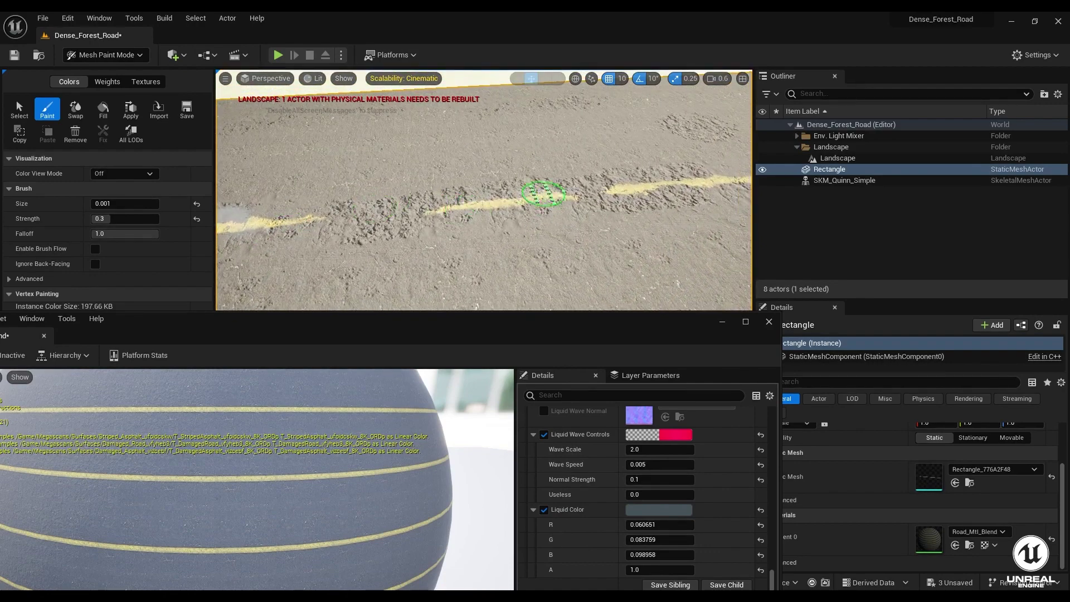
mouse_move(554, 193)
left_mouse_down()
mouse_move(674, 179)
mouse_move(465, 192)
mouse_move(370, 219)
mouse_move(390, 229)
mouse_move(346, 210)
left_mouse_up()
mouse_move(346, 210)
right_mouse_down()
mouse_move(377, 208)
mouse_move(232, 131)
mouse_move(394, 143)
right_mouse_up()
mouse_move(394, 143)
left_mouse_down()
mouse_move(548, 139)
mouse_move(351, 137)
left_mouse_up()
mouse_move(351, 137)
right_mouse_down()
mouse_move(526, 196)
mouse_move(663, 314)
mouse_move(578, 297)
mouse_move(382, 306)
mouse_move(296, 146)
mouse_move(326, 123)
mouse_move(353, 160)
mouse_move(274, 149)
mouse_move(376, 151)
right_mouse_up()
Step: Raise the camera speed to 1 and paint puddles on the yellow line and the damaged patch in the near lane
scroll(526, 195, "up", 1)
scroll(578, 298, "up", 1)
scroll(386, 306, "up", 1)
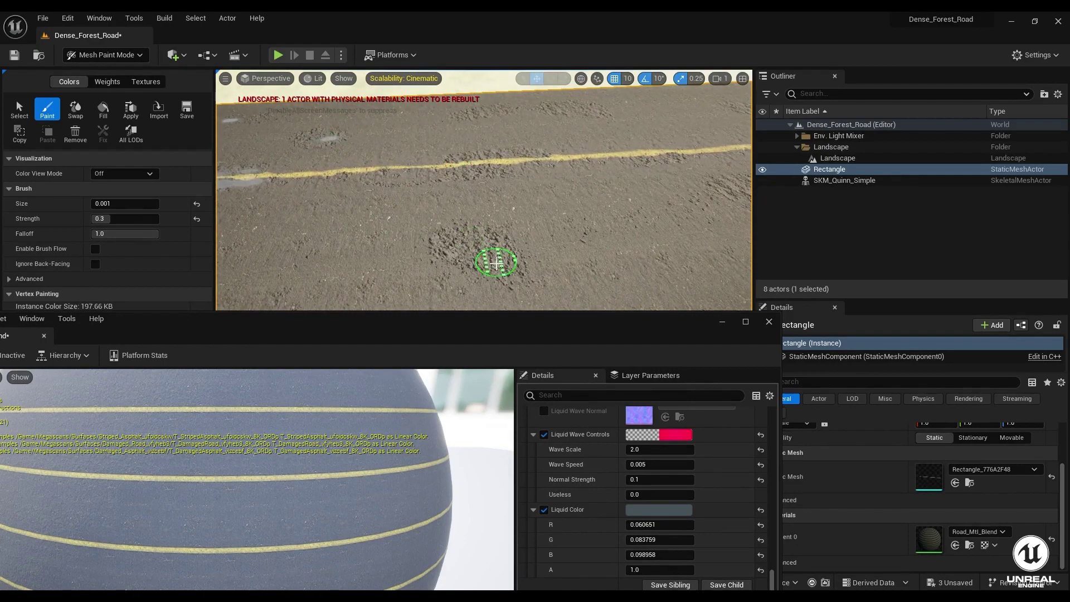
mouse_move(442, 275)
right_mouse_down()
mouse_move(487, 209)
mouse_move(404, 260)
mouse_move(490, 221)
right_mouse_up()
left_click_drag(422, 190, 496, 191)
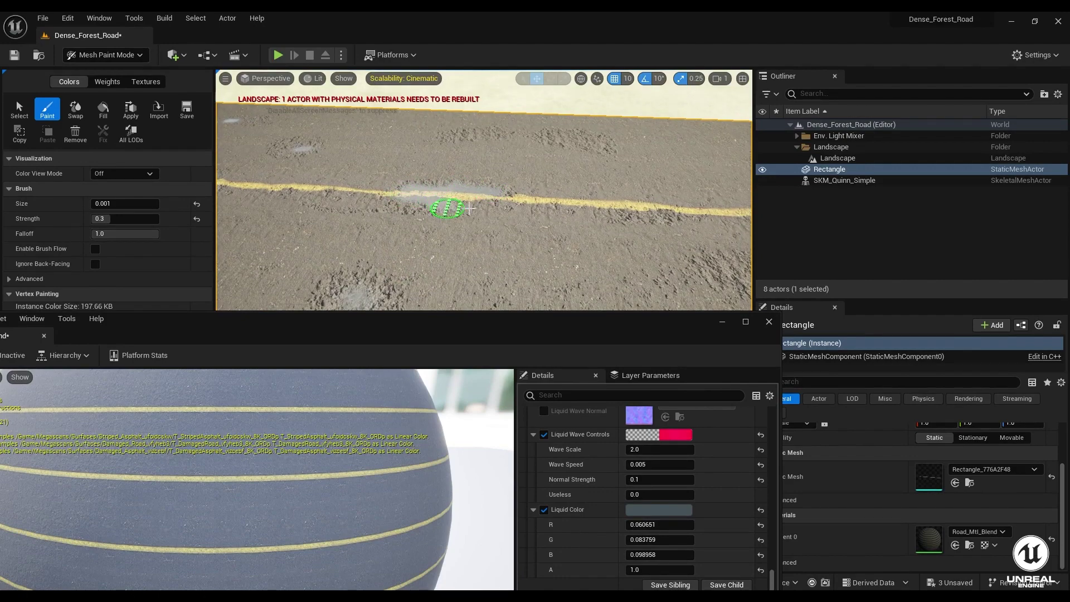
right_click_drag(469, 208, 456, 204)
mouse_move(349, 245)
left_mouse_down()
mouse_move(403, 250)
mouse_move(436, 293)
mouse_move(404, 247)
mouse_move(338, 241)
mouse_move(378, 252)
left_mouse_up()
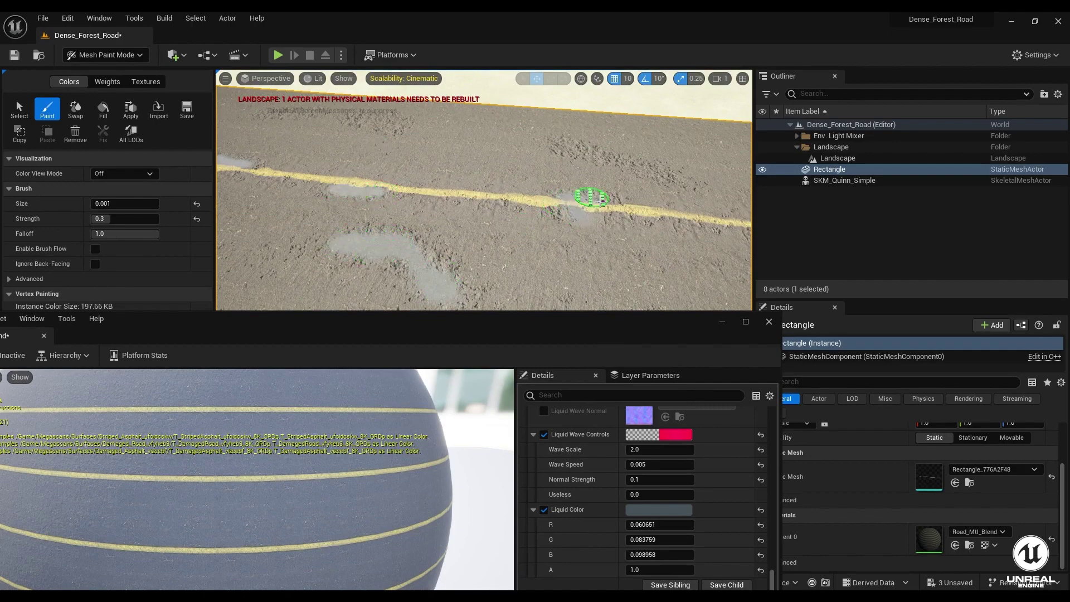
Step: Paint a long diagonal puddle along the damaged strip running from the near lane to the mannequin's shadow
mouse_move(498, 206)
right_mouse_down()
mouse_move(489, 226)
mouse_move(470, 206)
mouse_move(513, 149)
mouse_move(580, 204)
mouse_move(496, 220)
right_mouse_up()
mouse_move(504, 229)
left_mouse_down()
mouse_move(346, 287)
mouse_move(584, 215)
left_mouse_up()
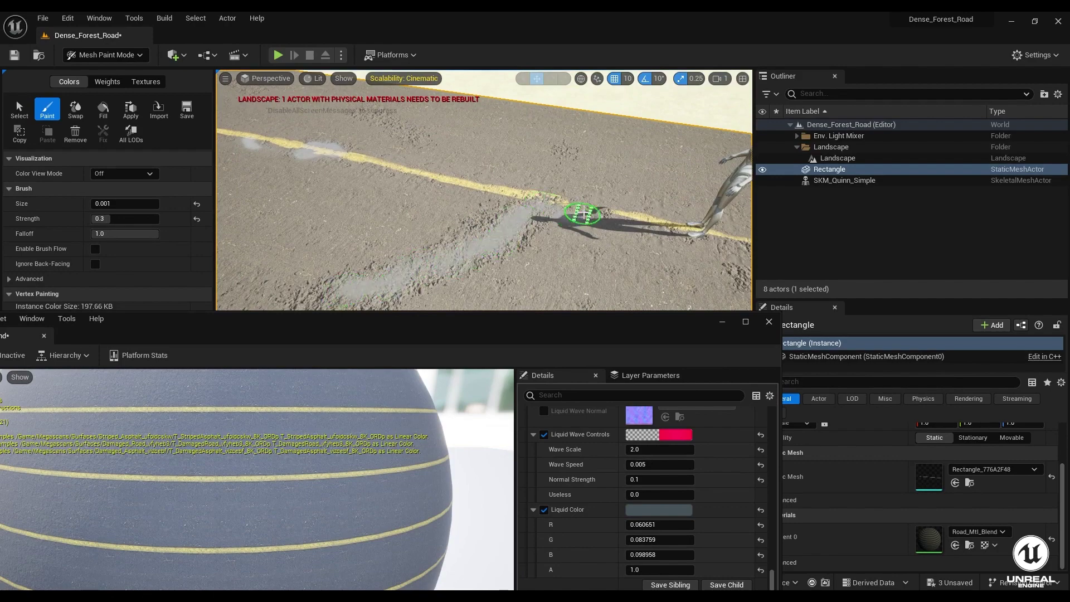
left_click_drag(518, 216, 374, 283)
mouse_move(373, 286)
right_mouse_down()
mouse_move(640, 270)
mouse_move(458, 245)
right_mouse_up()
left_click_drag(434, 263, 492, 229)
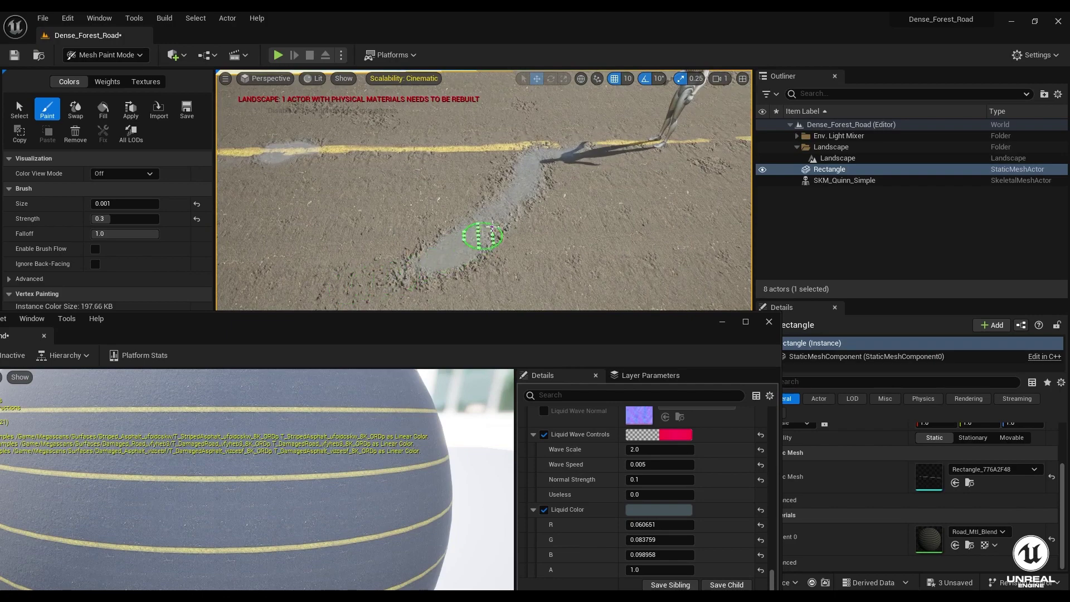
Step: Paint puddles around the mannequin and along the damaged edge of the yellow line beyond it
mouse_move(563, 182)
right_mouse_down()
mouse_move(477, 215)
mouse_move(594, 188)
right_mouse_up()
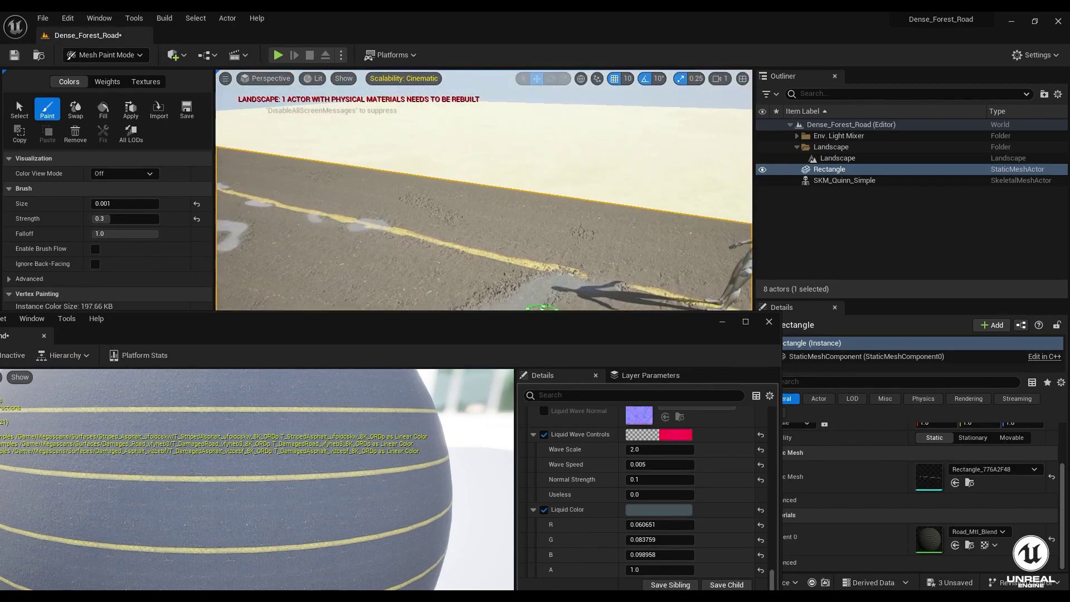
mouse_move(585, 238)
right_mouse_down()
mouse_move(556, 232)
mouse_move(633, 303)
mouse_move(578, 227)
mouse_move(434, 227)
mouse_move(588, 287)
mouse_move(487, 205)
mouse_move(344, 229)
right_mouse_up()
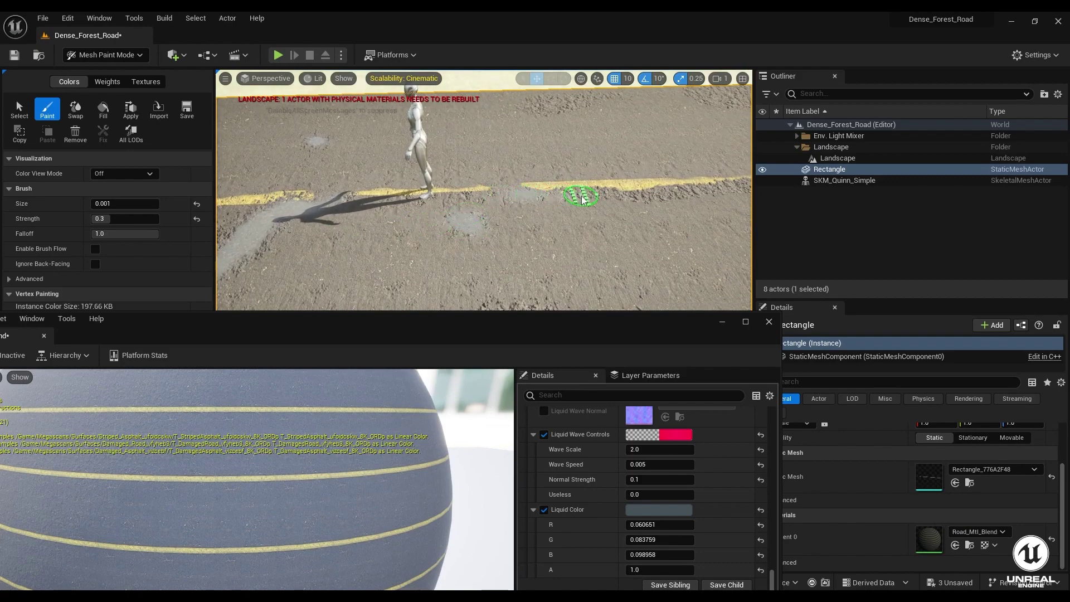
left_click_drag(621, 196, 673, 199)
Step: Paint puddles over the damaged patches between the yellow line and the road edge beyond the mannequin
mouse_move(706, 189)
right_mouse_down()
mouse_move(650, 219)
mouse_move(640, 172)
mouse_move(604, 234)
mouse_move(552, 217)
mouse_move(566, 220)
mouse_move(389, 120)
right_mouse_up()
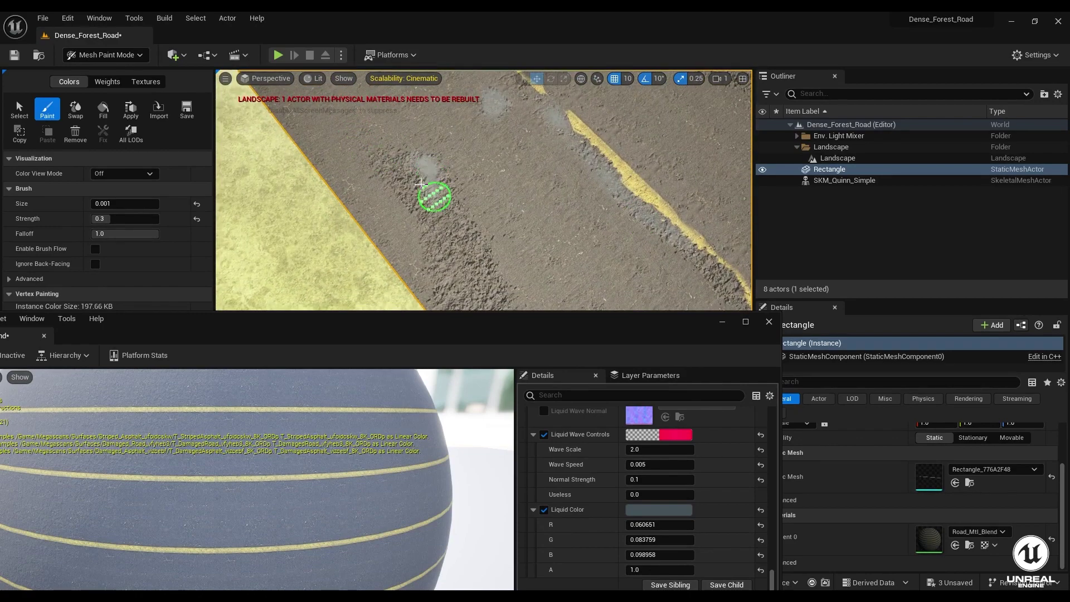
mouse_move(367, 163)
right_mouse_down()
mouse_move(362, 232)
mouse_move(430, 174)
right_mouse_up()
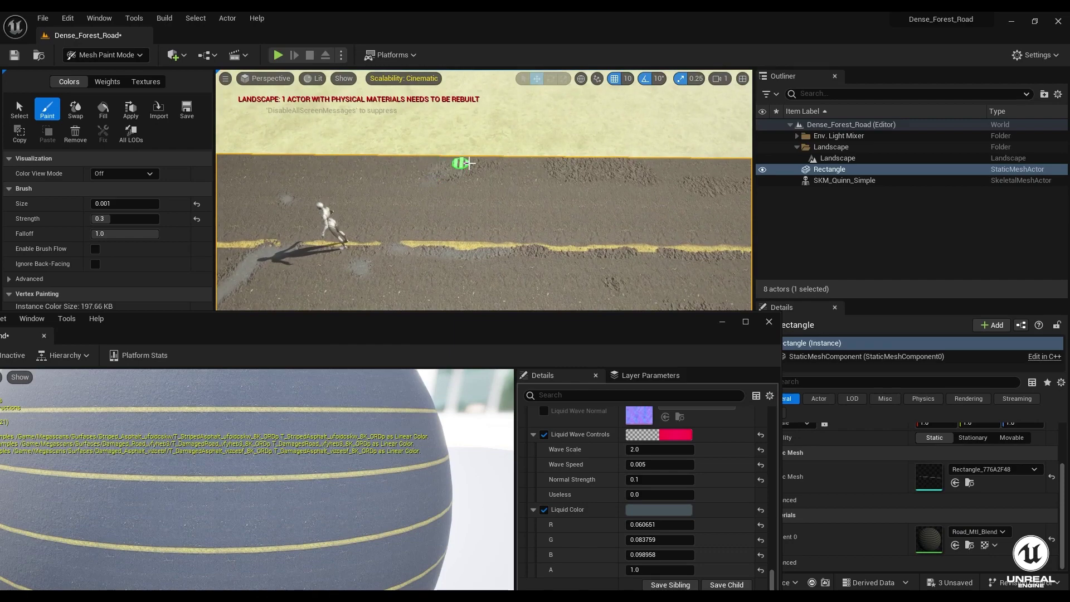
mouse_move(466, 172)
right_mouse_down()
mouse_move(478, 90)
mouse_move(497, 165)
mouse_move(447, 220)
mouse_move(390, 258)
mouse_move(232, 211)
mouse_move(468, 193)
right_mouse_up()
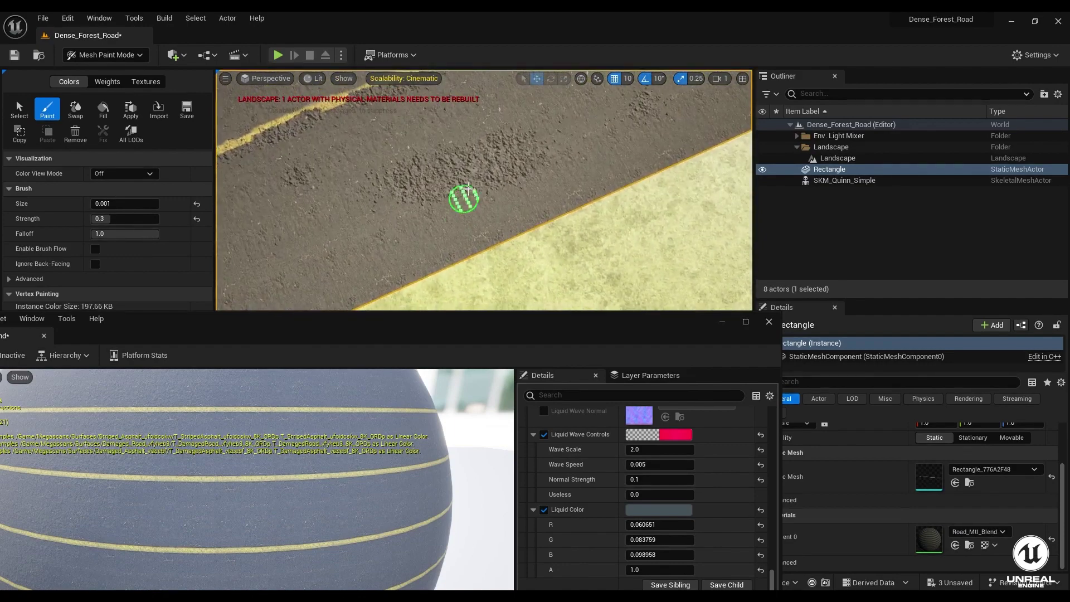
mouse_move(468, 192)
left_mouse_down()
mouse_move(507, 160)
mouse_move(444, 160)
mouse_move(451, 173)
mouse_move(483, 172)
mouse_move(411, 175)
mouse_move(477, 174)
mouse_move(513, 149)
mouse_move(415, 171)
mouse_move(430, 175)
left_mouse_up()
mouse_move(530, 159)
right_mouse_down()
mouse_move(496, 132)
mouse_move(510, 131)
right_mouse_up()
left_click_drag(610, 166, 611, 195)
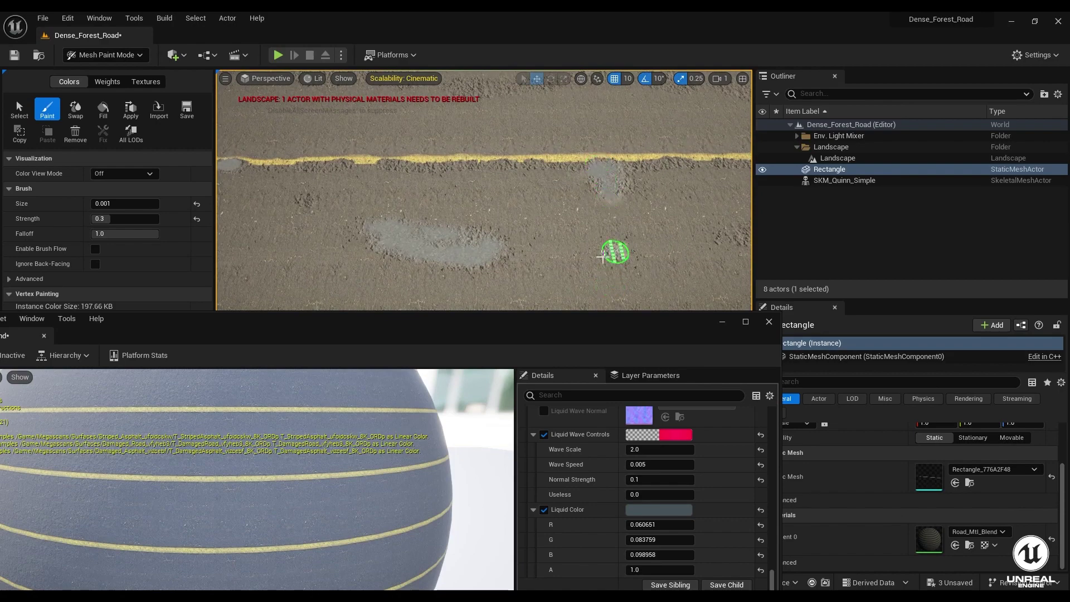
Step: Paint puddles along the damaged strips near both road edges farther along the road
mouse_move(602, 257)
right_mouse_down()
mouse_move(470, 258)
mouse_move(432, 246)
mouse_move(437, 277)
right_mouse_up()
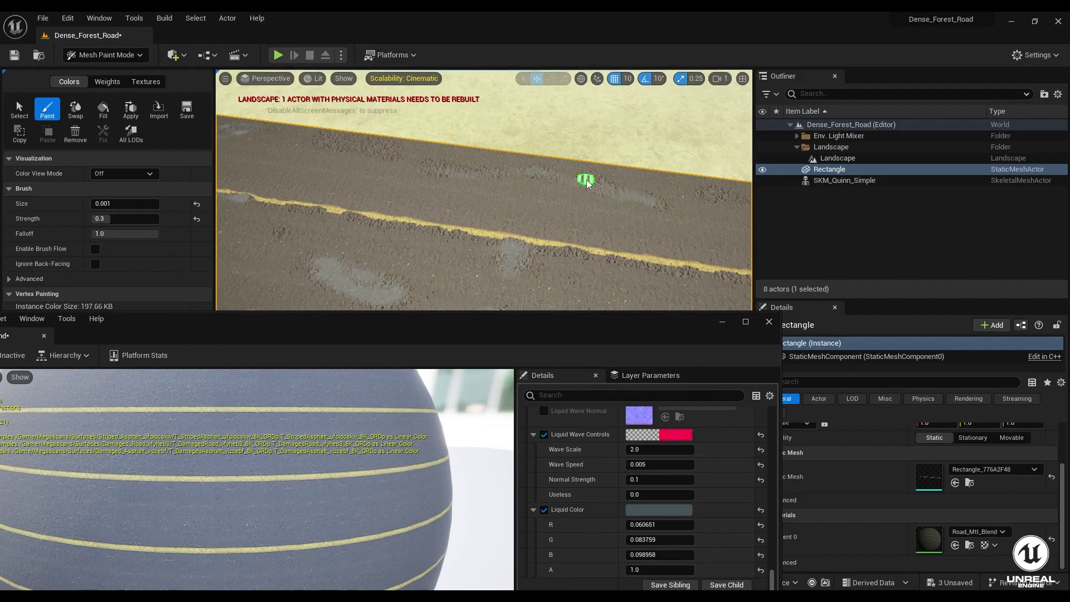
mouse_move(425, 195)
right_mouse_down()
mouse_move(425, 182)
mouse_move(492, 184)
mouse_move(439, 249)
mouse_move(368, 179)
right_mouse_up()
scroll(367, 179, "up", 1)
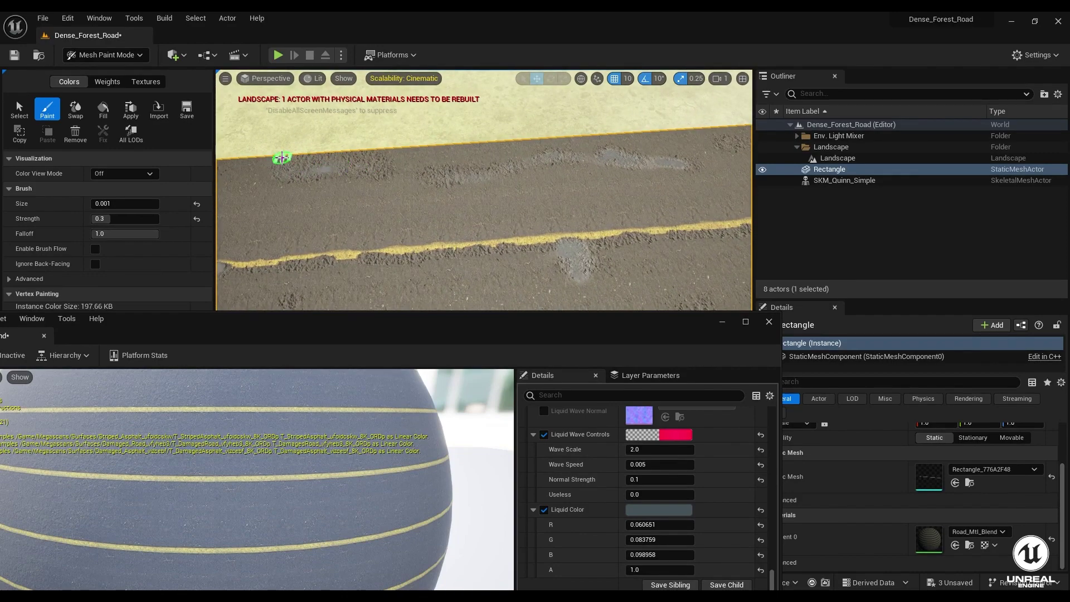
mouse_move(353, 175)
right_mouse_down()
mouse_move(299, 196)
mouse_move(422, 209)
right_mouse_up()
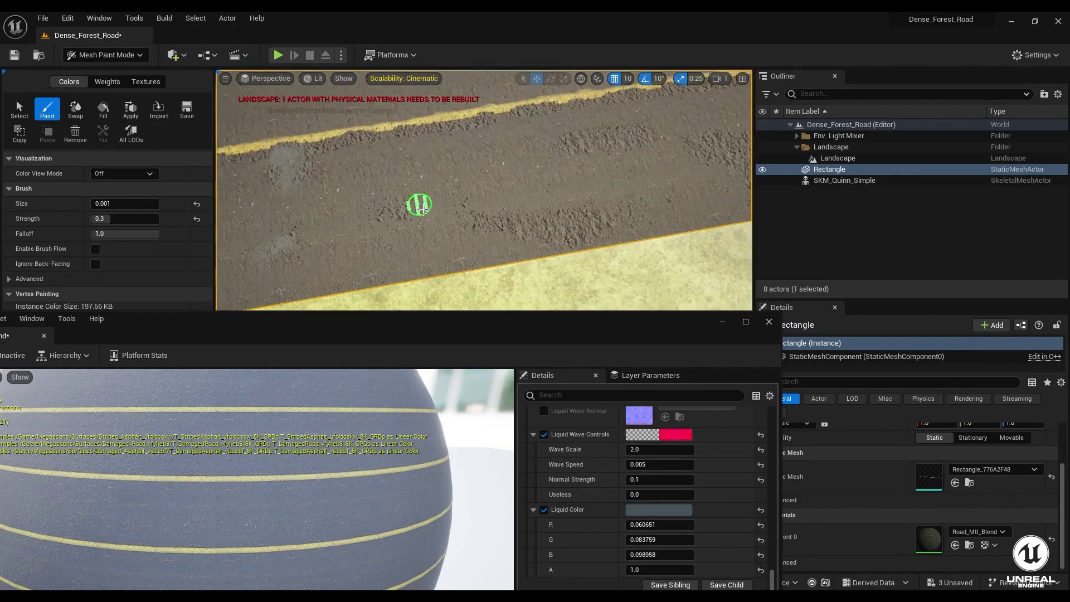
mouse_move(479, 229)
left_mouse_down()
mouse_move(569, 227)
mouse_move(585, 215)
mouse_move(536, 224)
left_mouse_up()
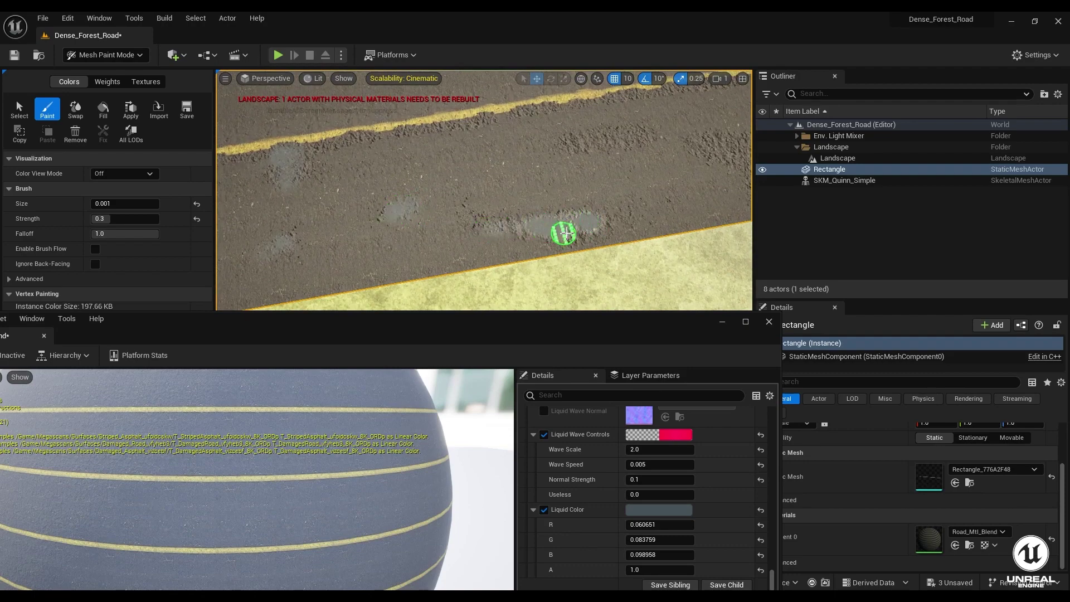
Step: Paint puddles over the small damaged strip below the yellow line and the large Y-shaped patch beside it
right_click_drag(585, 223, 580, 213)
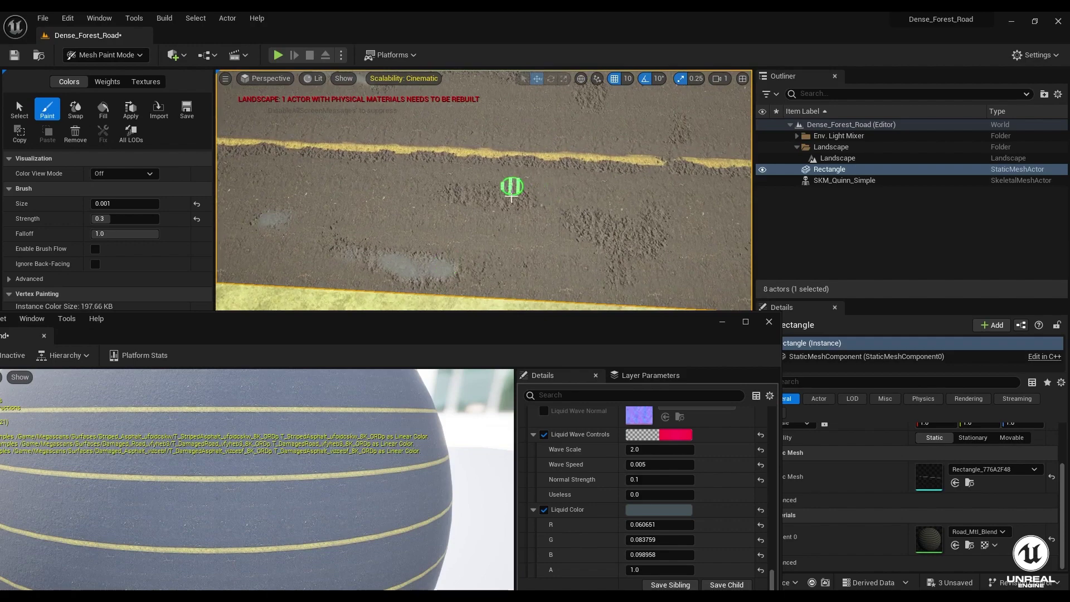
mouse_move(501, 185)
left_mouse_down()
mouse_move(438, 191)
mouse_move(502, 196)
left_mouse_up()
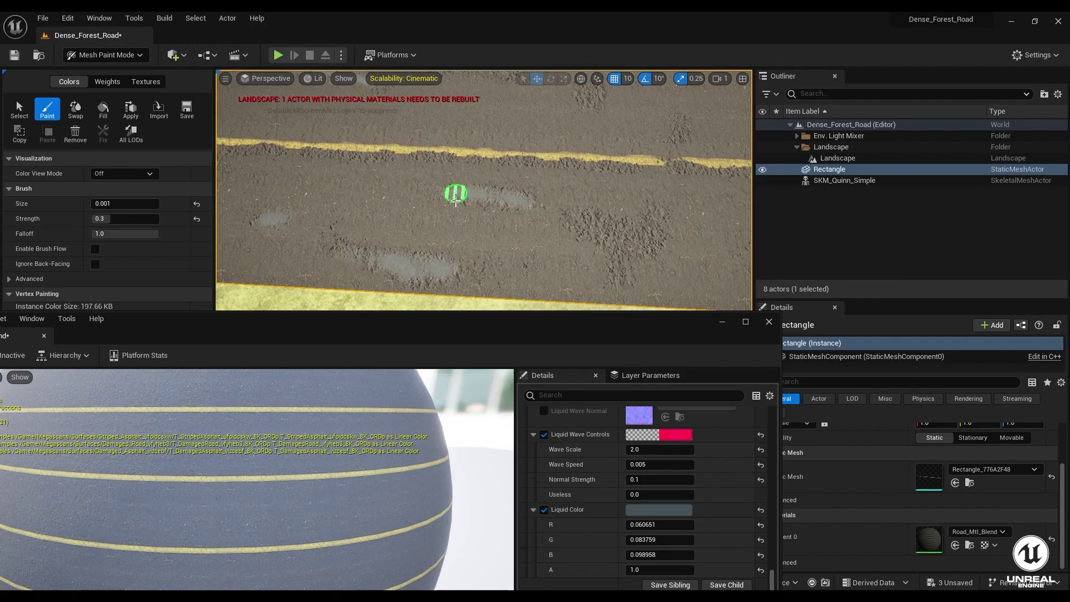
mouse_move(593, 226)
left_mouse_down()
mouse_move(581, 224)
mouse_move(621, 258)
mouse_move(607, 223)
mouse_move(647, 227)
mouse_move(630, 241)
mouse_move(645, 215)
mouse_move(645, 247)
left_mouse_up()
mouse_move(645, 247)
right_mouse_down()
mouse_move(540, 242)
mouse_move(583, 208)
right_mouse_up()
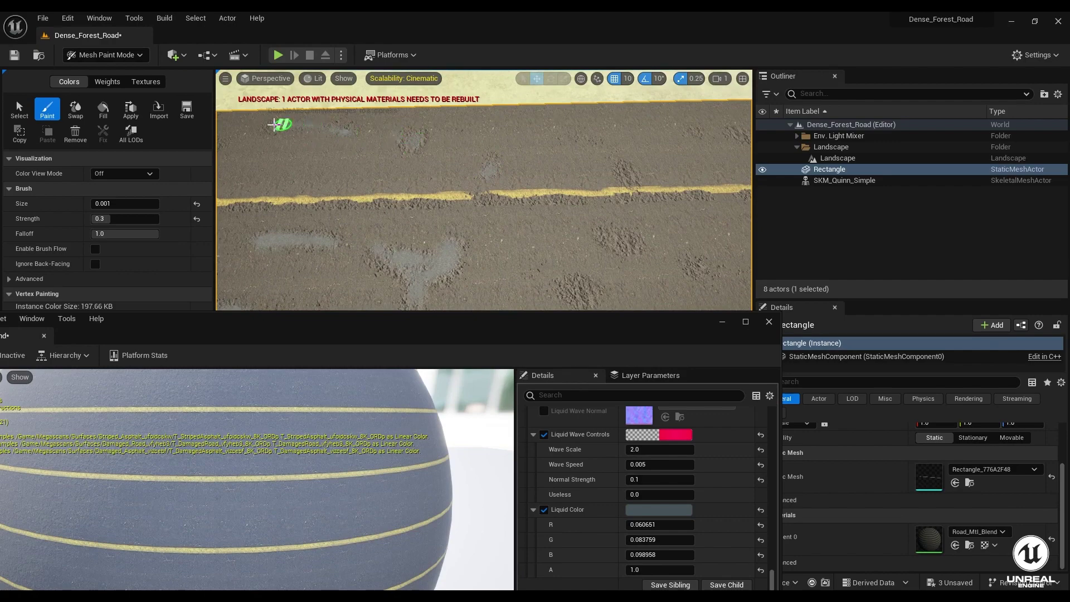
Step: Paint puddles on the two round damaged patches in the near lane and the patch beside the yellow line
right_click_drag(335, 145, 427, 215)
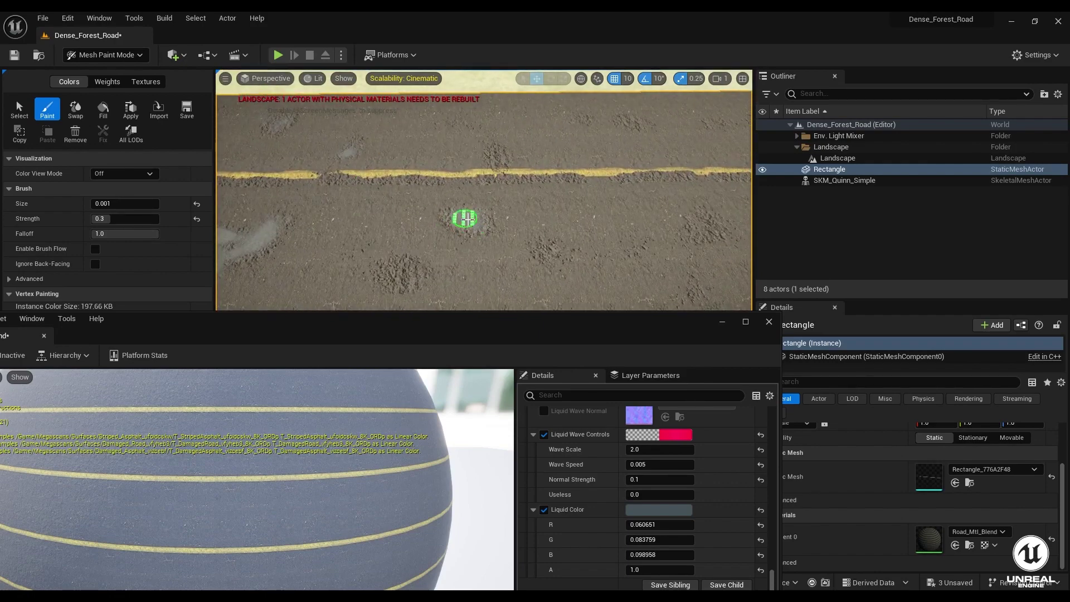
left_click(465, 219)
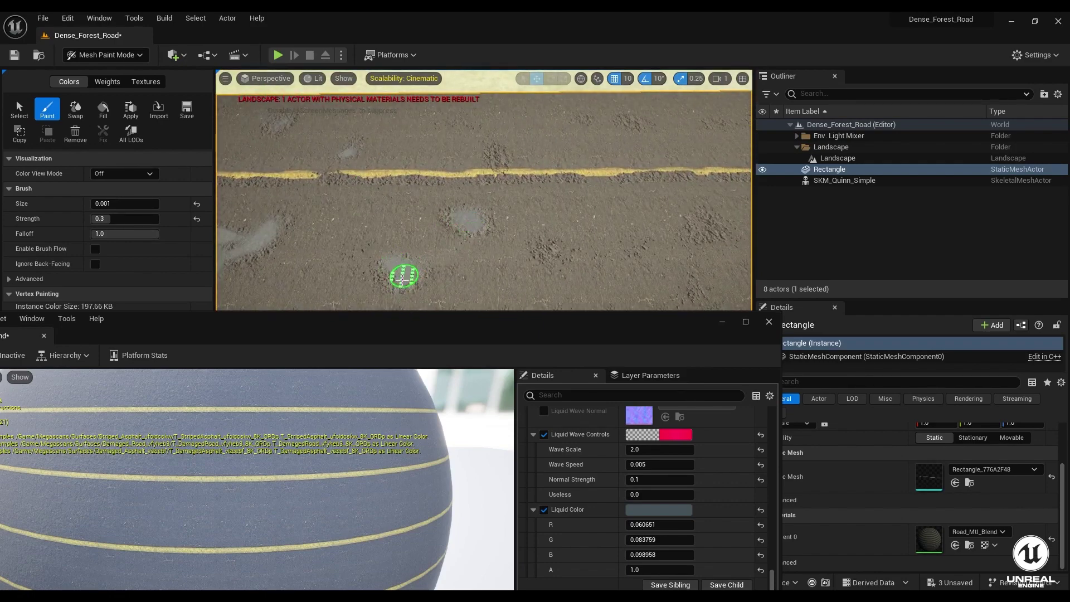
left_click(403, 277)
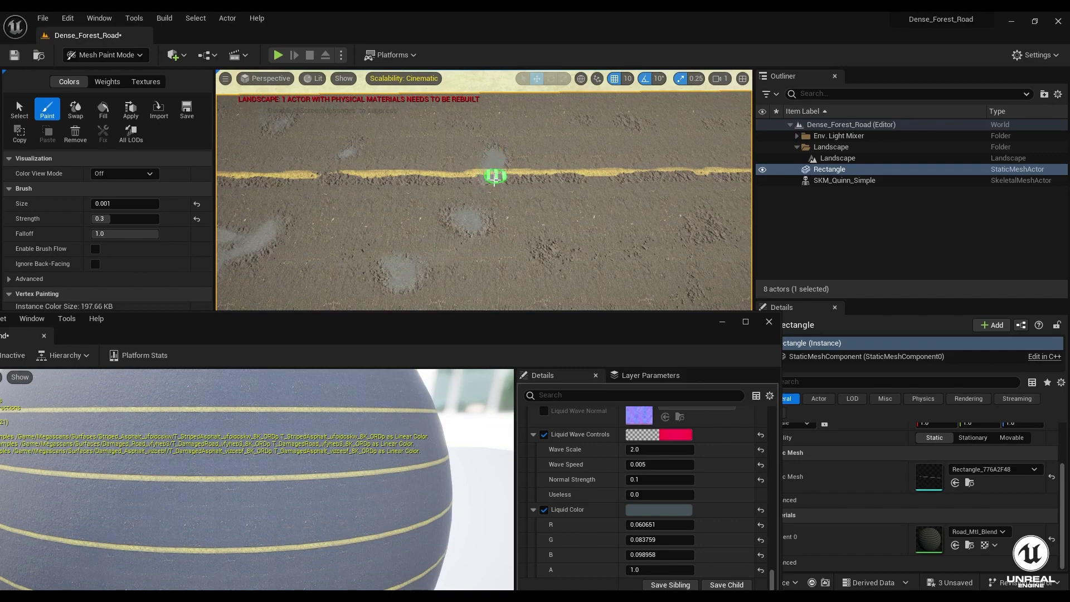
Step: Paint puddles on the road's end corner, the damaged patches beside it, and the broken edge of the yellow line
mouse_move(493, 177)
right_mouse_down()
mouse_move(429, 184)
mouse_move(494, 260)
mouse_move(462, 223)
mouse_move(535, 286)
mouse_move(313, 242)
mouse_move(502, 234)
right_mouse_up()
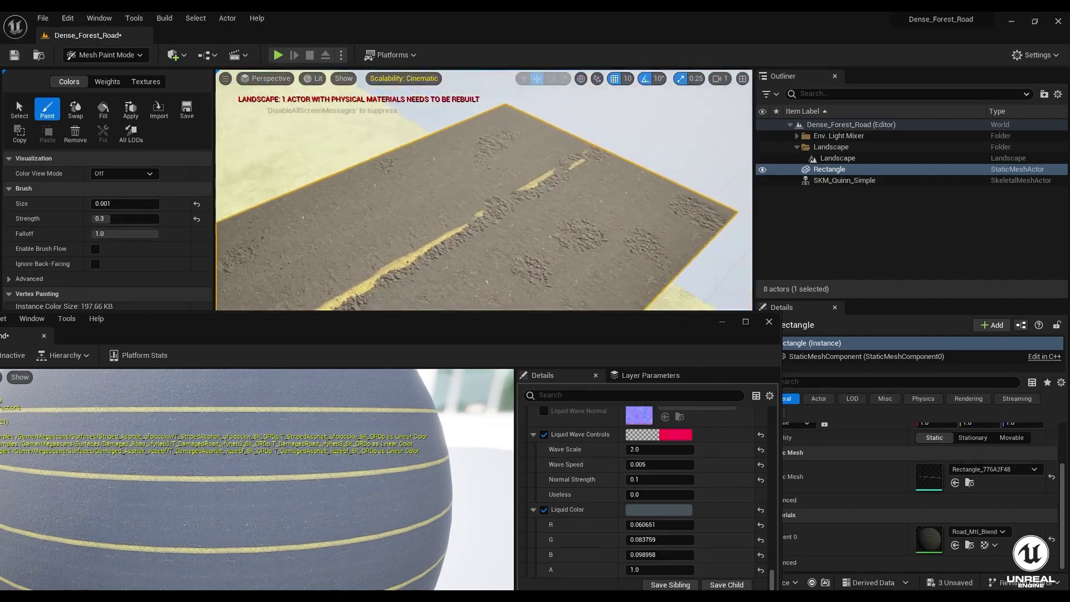
mouse_move(362, 212)
right_mouse_down()
mouse_move(509, 175)
mouse_move(640, 172)
mouse_move(607, 309)
mouse_move(557, 155)
right_mouse_up()
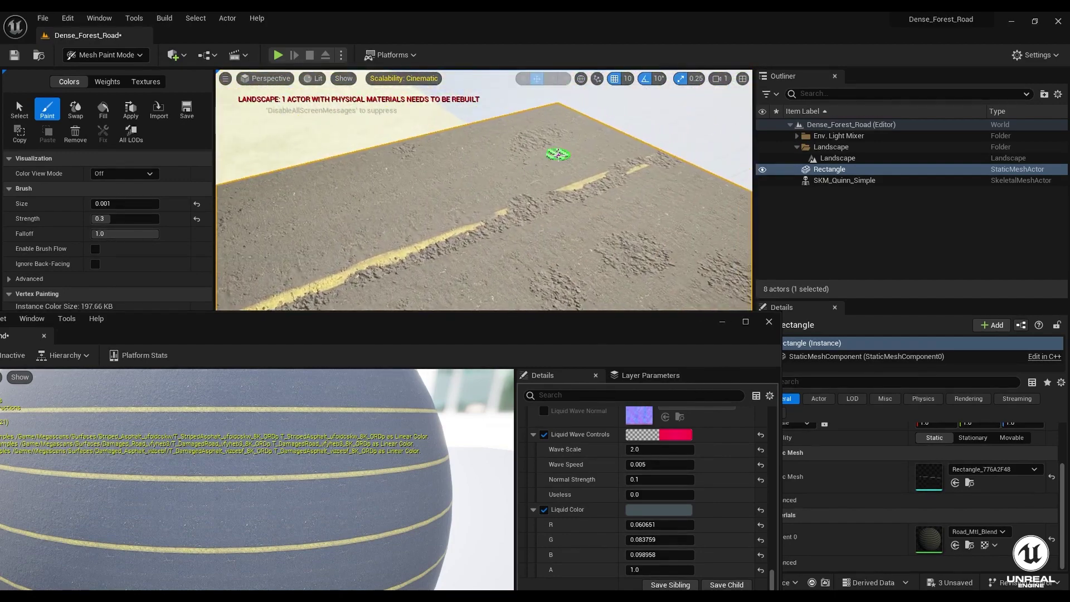
mouse_move(643, 268)
right_mouse_down()
mouse_move(637, 275)
mouse_move(640, 217)
right_mouse_up()
left_click_drag(659, 200, 655, 237)
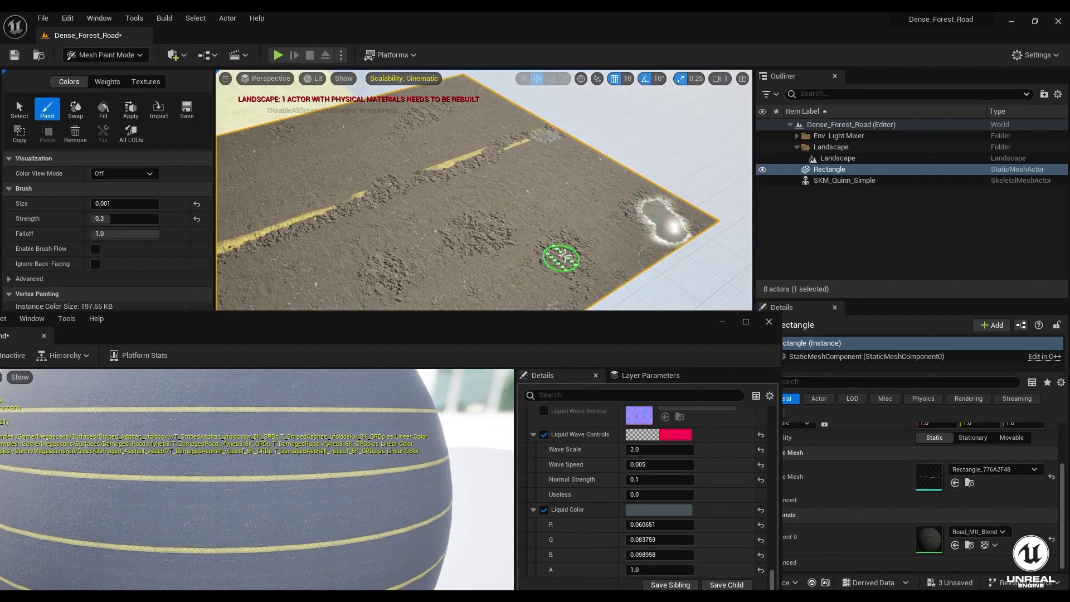
mouse_move(563, 246)
left_mouse_down()
mouse_move(574, 251)
mouse_move(526, 252)
mouse_move(475, 229)
mouse_move(477, 239)
mouse_move(485, 232)
mouse_move(457, 243)
left_mouse_up()
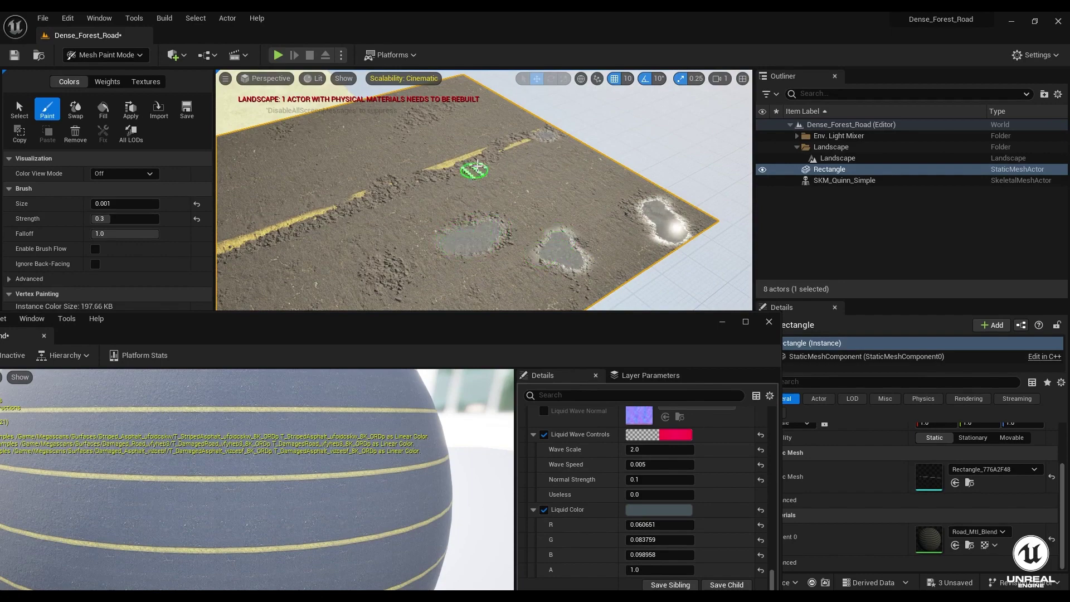
left_click_drag(491, 151, 229, 256)
left_click_drag(410, 267, 377, 255)
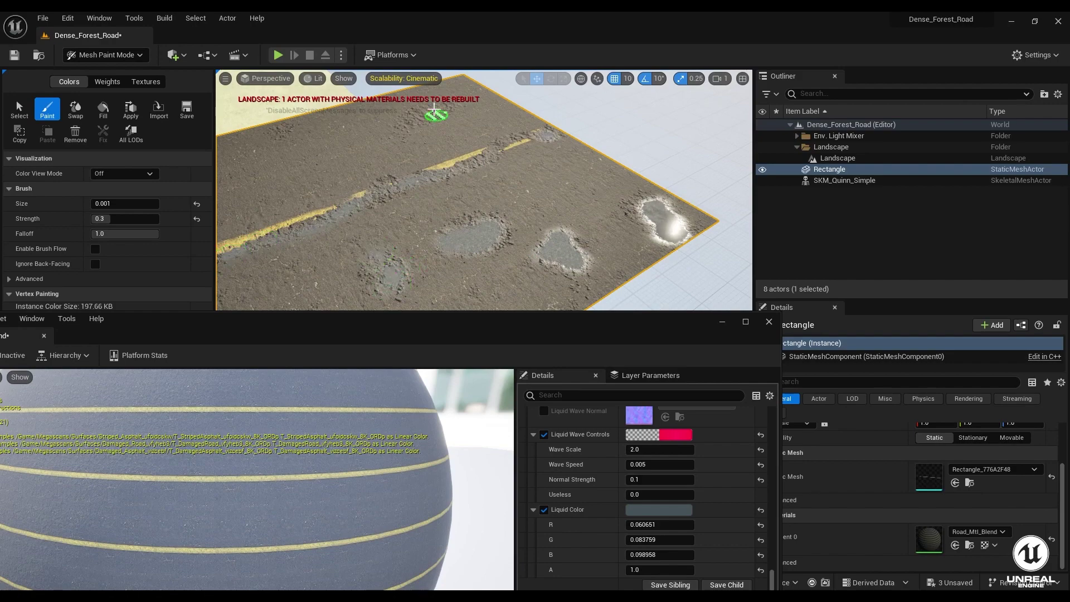
Step: Paint puddles on the remaining damaged patches near the road's end and return to the mannequin
mouse_move(379, 146)
right_mouse_down()
mouse_move(312, 134)
mouse_move(377, 156)
right_mouse_up()
mouse_move(446, 207)
left_mouse_down()
mouse_move(410, 247)
mouse_move(385, 248)
mouse_move(412, 228)
mouse_move(278, 282)
mouse_move(435, 240)
mouse_move(373, 248)
mouse_move(392, 230)
left_mouse_up()
mouse_move(450, 193)
right_mouse_down()
mouse_move(362, 181)
mouse_move(273, 139)
right_mouse_up()
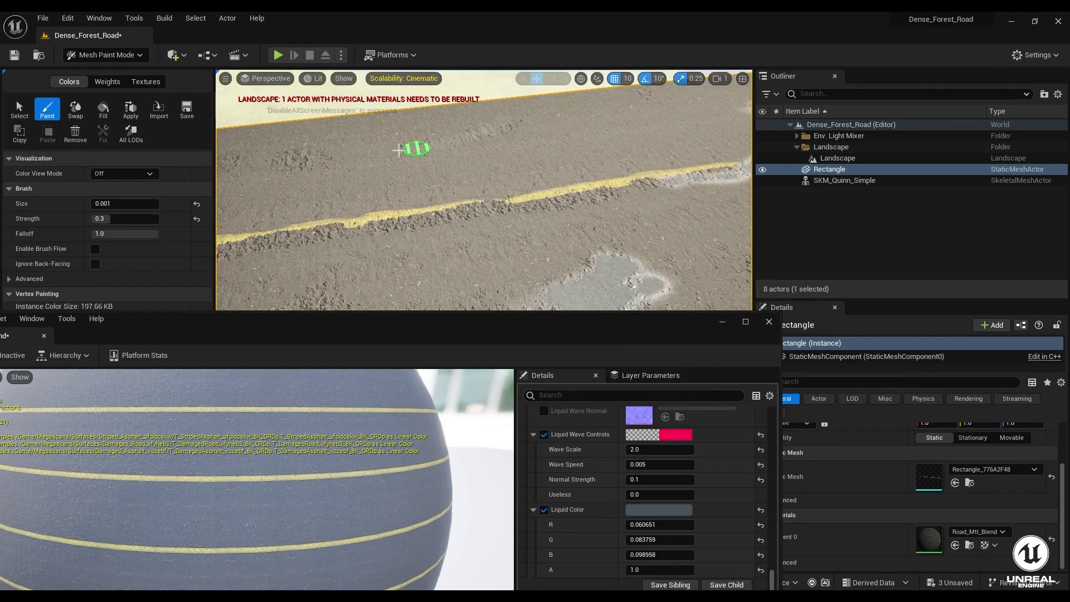
mouse_move(306, 173)
right_mouse_down()
mouse_move(676, 203)
mouse_move(676, 245)
mouse_move(585, 234)
mouse_move(502, 201)
mouse_move(282, 246)
mouse_move(454, 234)
mouse_move(530, 299)
mouse_move(435, 262)
mouse_move(457, 278)
mouse_move(424, 251)
mouse_move(401, 268)
mouse_move(424, 246)
mouse_move(435, 290)
mouse_move(446, 240)
mouse_move(451, 267)
right_mouse_up()
right_click_drag(480, 207, 269, 178)
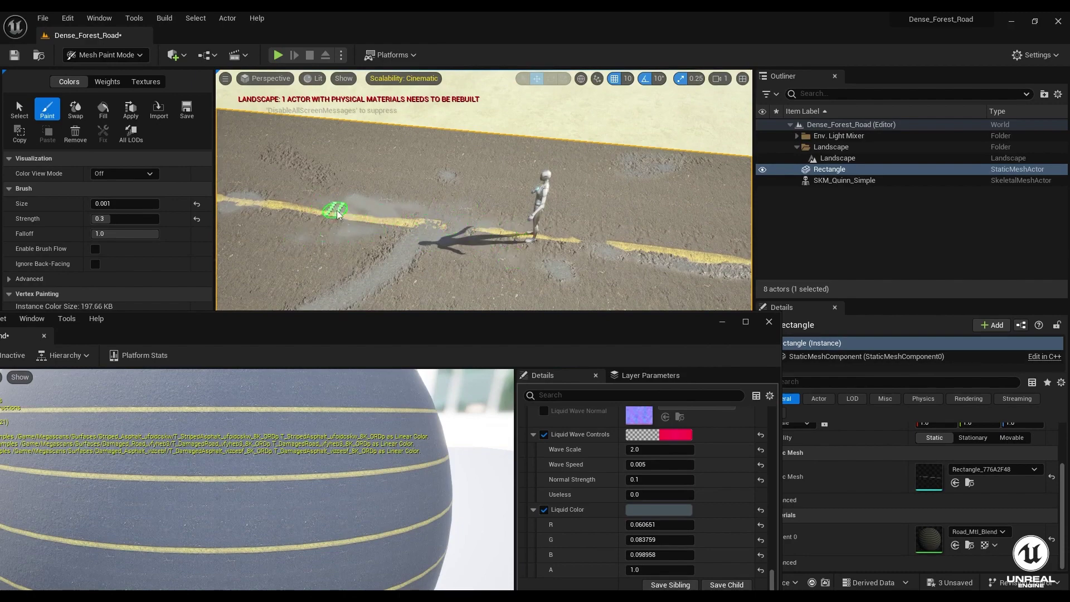
right_click_drag(427, 235, 489, 278)
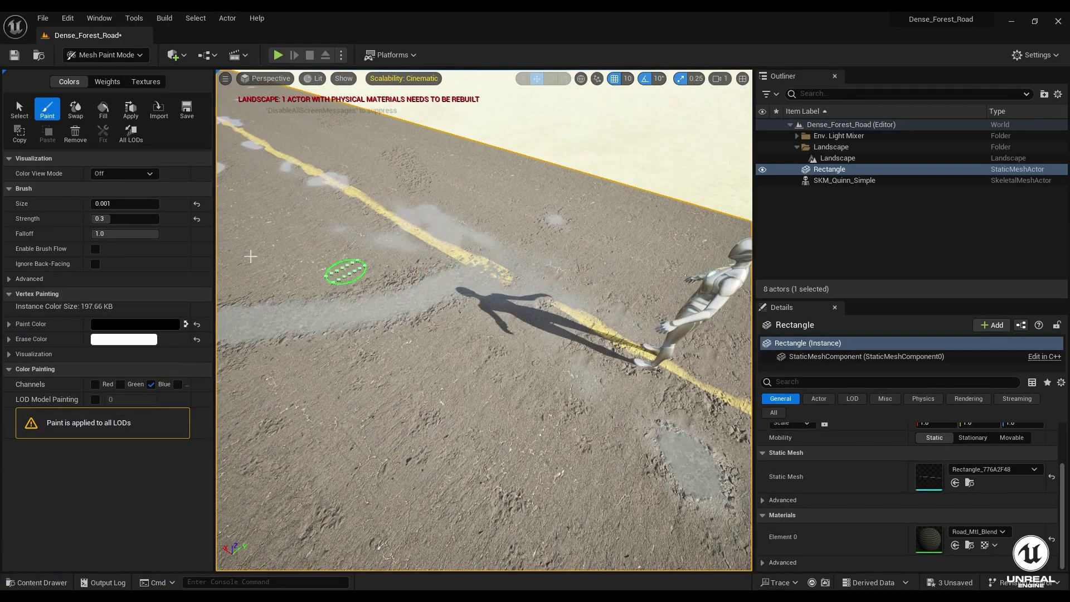
Step: Switch to Selection mode and frame the SKM_Quinn_Simple mannequin from behind, looking down the road
left_click(92, 56)
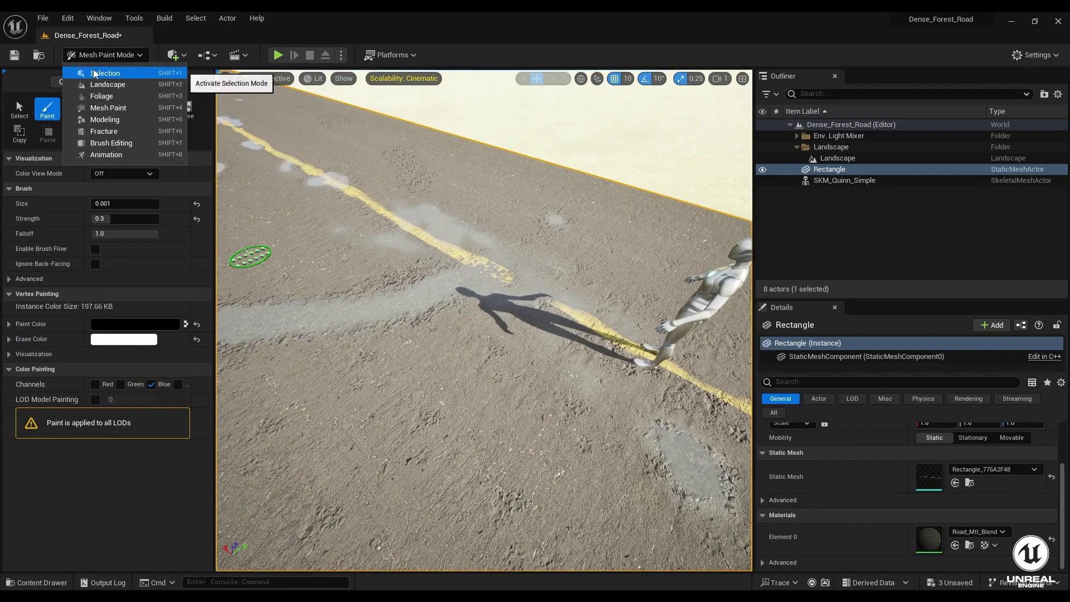
left_click(100, 72)
key("f")
right_click_drag(377, 321, 641, 251)
key("w")
scroll(377, 320, "down", 1)
key("w")
key("Right")
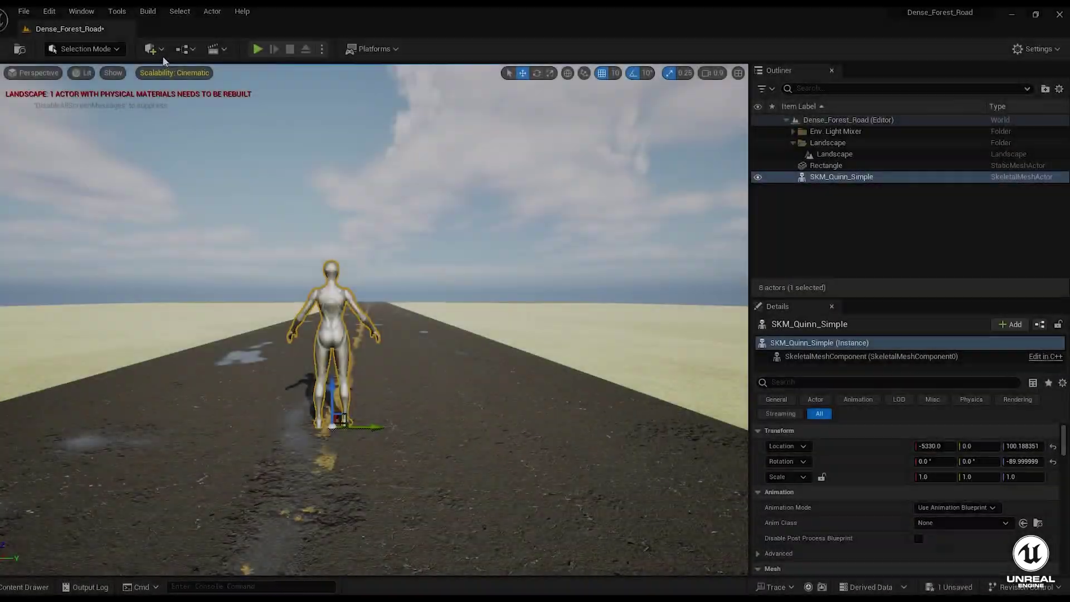
Step: Add a Cine Camera Actor and move it back along the road behind the mannequin to X -5500
left_click(157, 53)
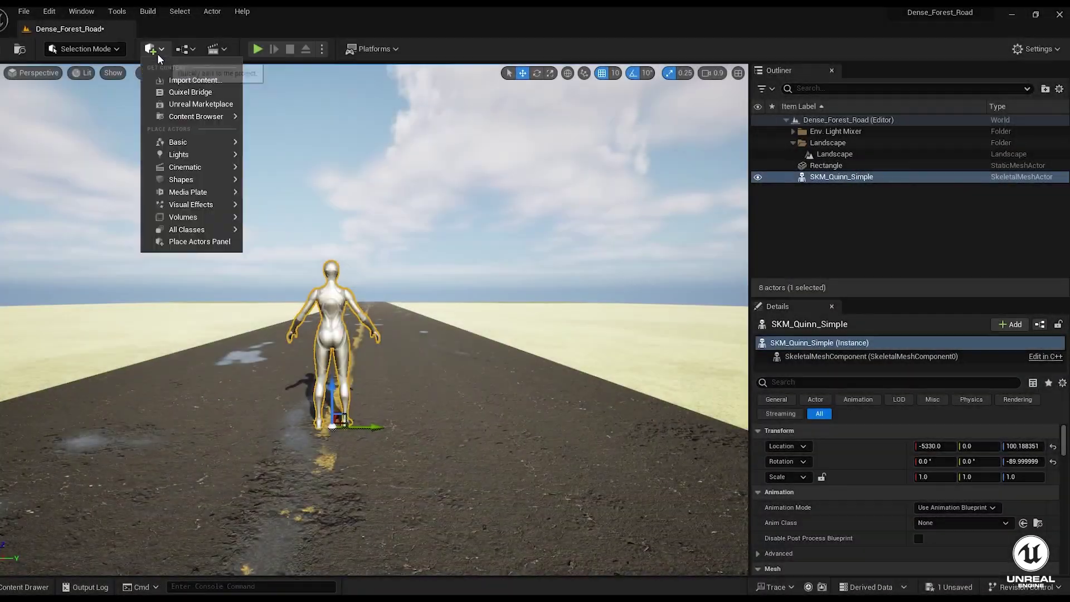
mouse_move(207, 167)
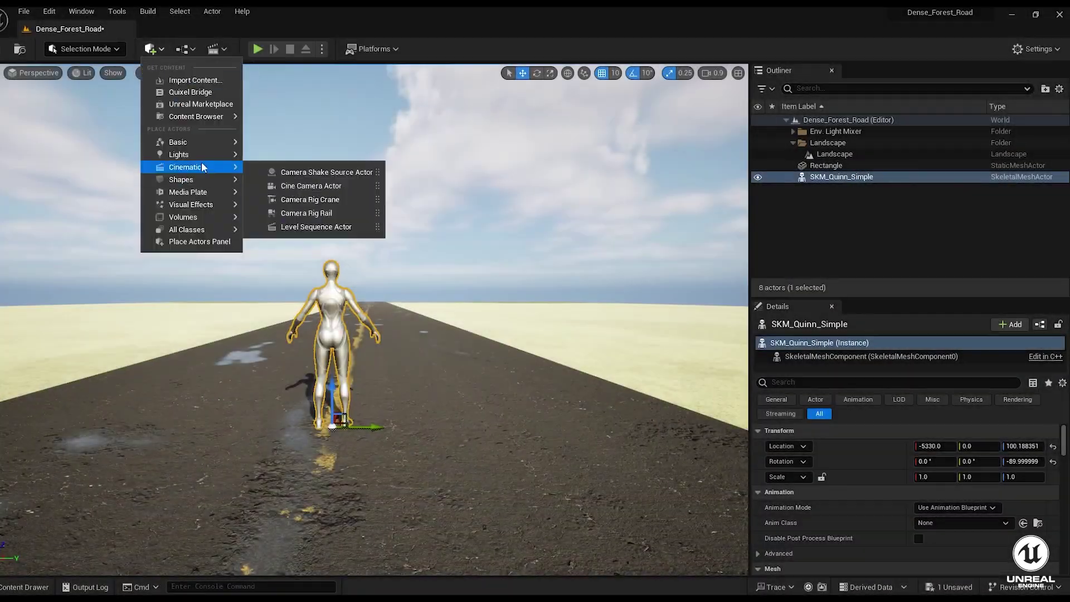
left_click(366, 188)
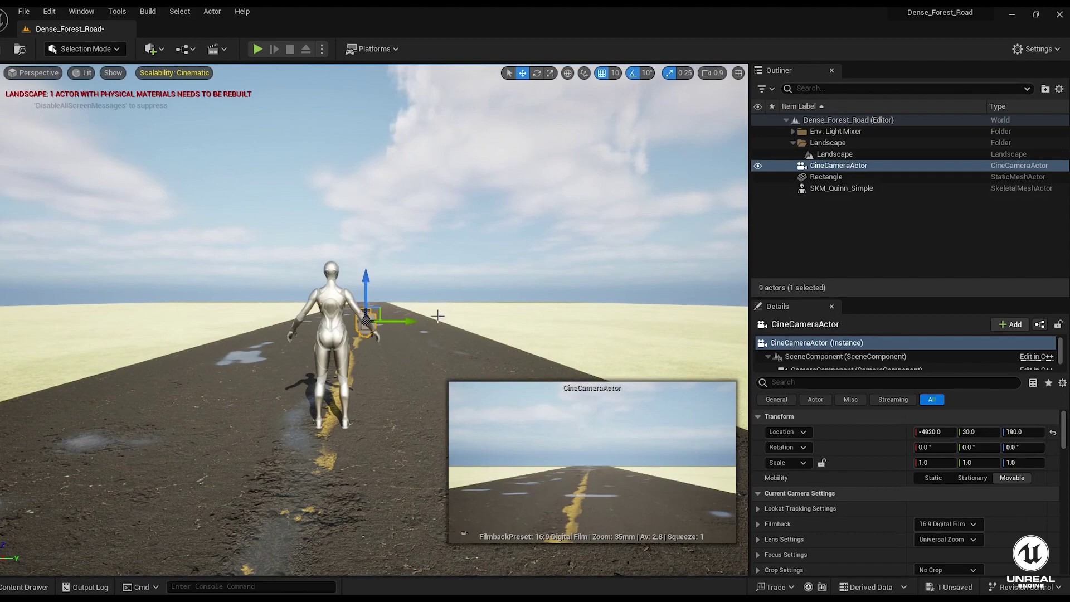
right_click_drag(393, 325, 249, 308)
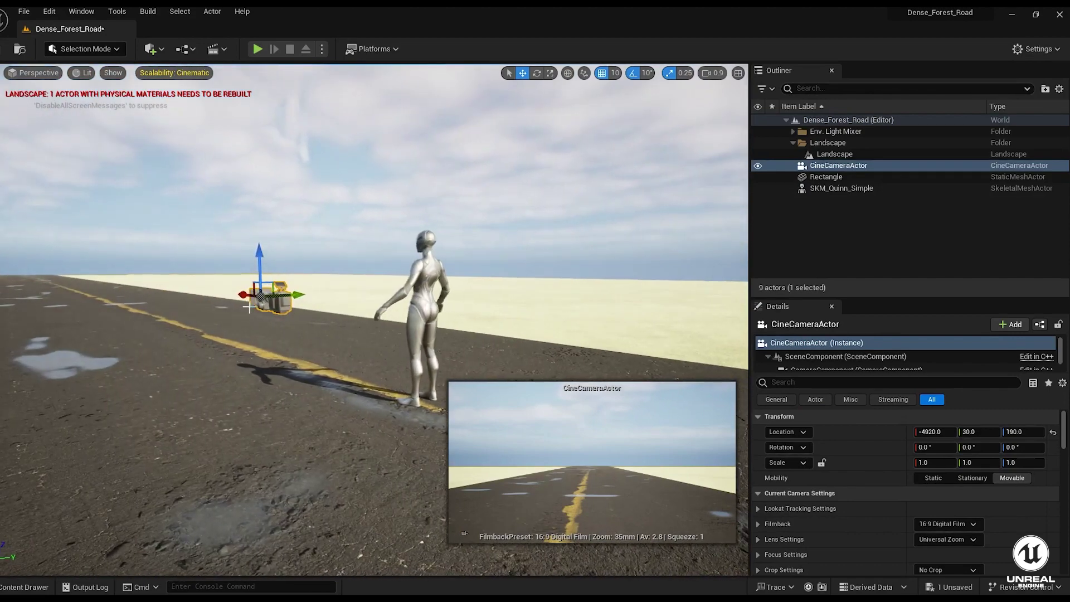
left_click_drag(238, 296, 579, 333)
right_click_drag(537, 405, 403, 404)
left_click_drag(490, 340, 413, 339, "alt")
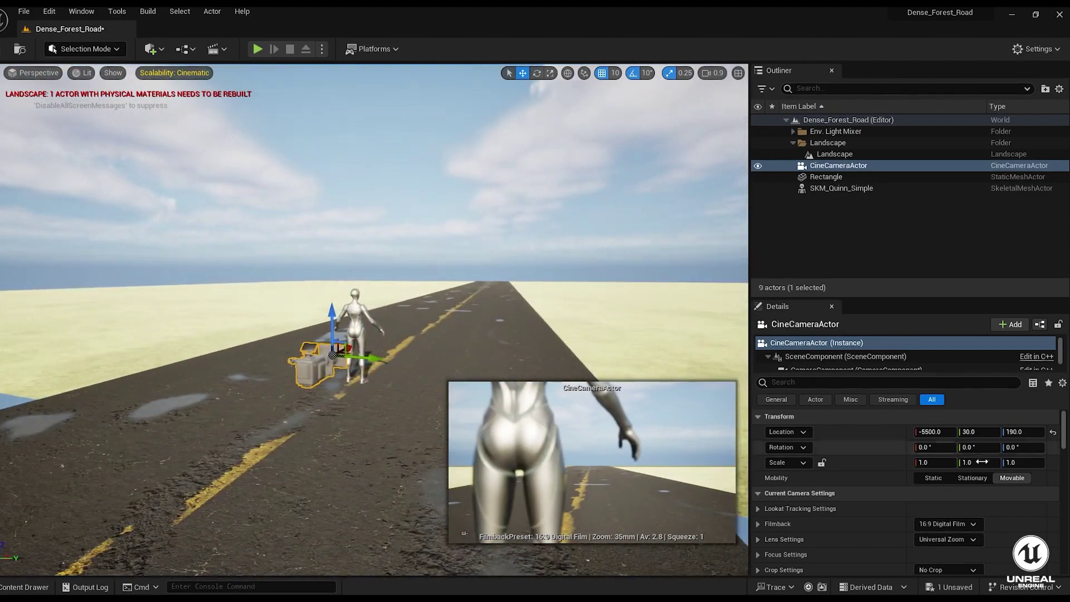
Step: Keep the camera's filmback at 16:9 Digital Film and set its crop to 2.39
left_click(947, 524)
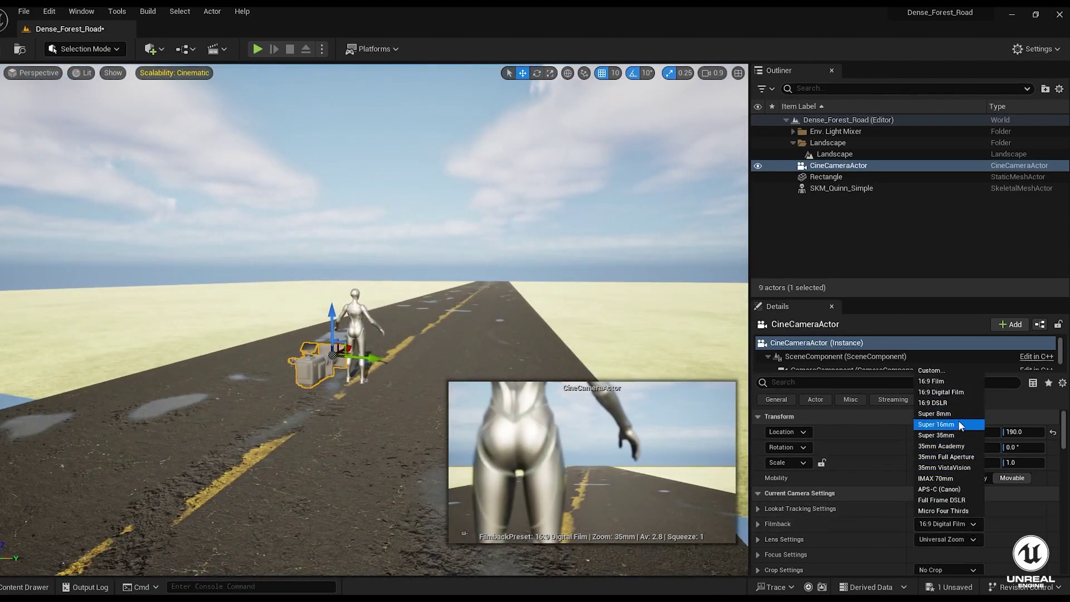
left_click(964, 393)
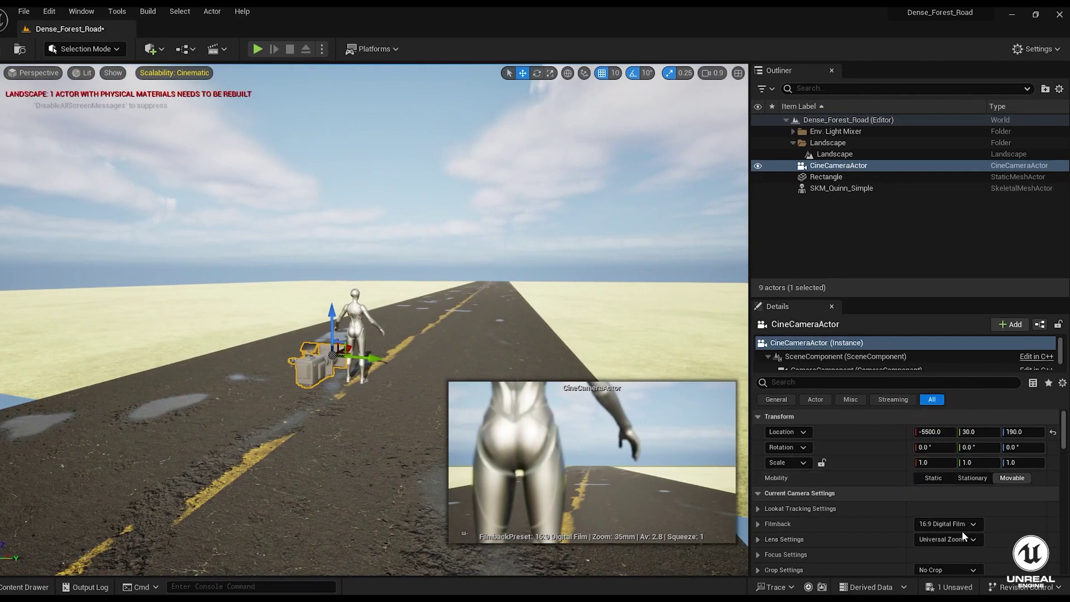
scroll(965, 528, "down", 1)
scroll(965, 529, "down", 1)
left_click(941, 483)
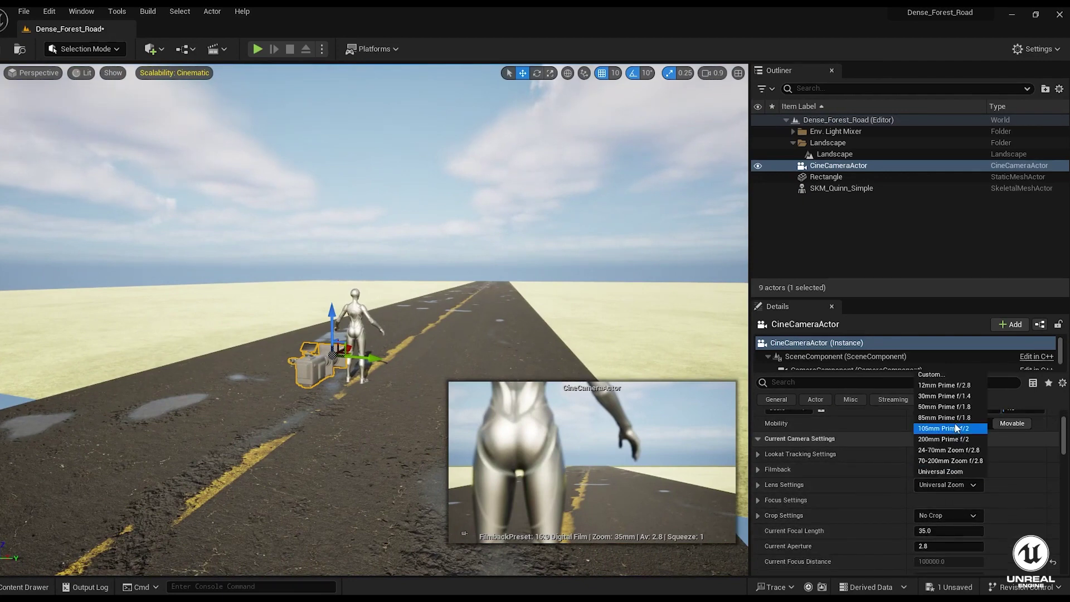
left_click(965, 517)
left_click(953, 560)
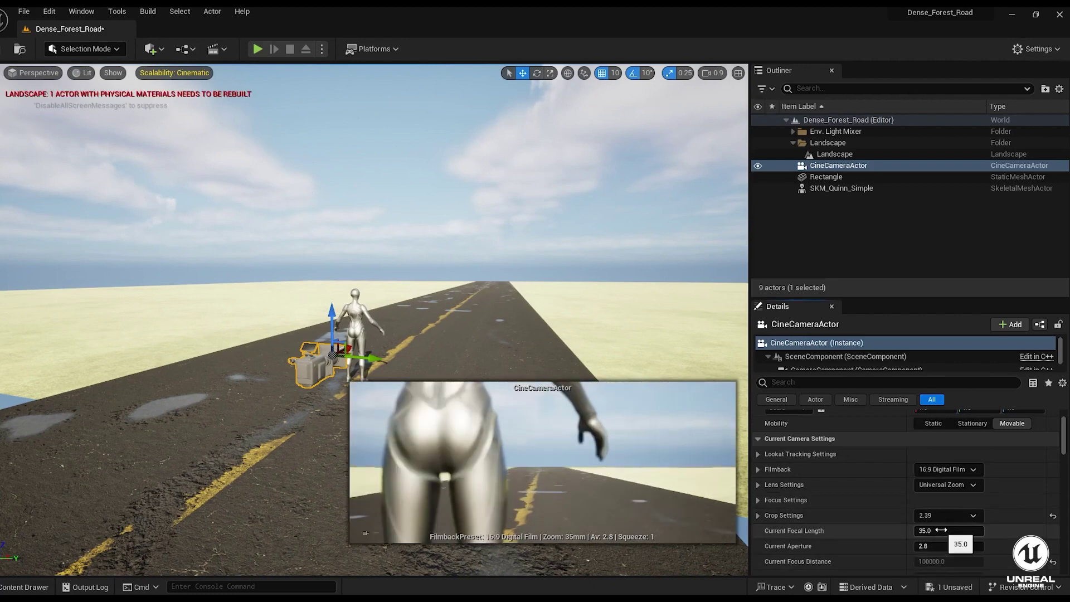
Step: Set the camera's focal length to 20 and shift it sideways to centre the mannequin in the frame
left_click(942, 531)
type("20")
key("Return")
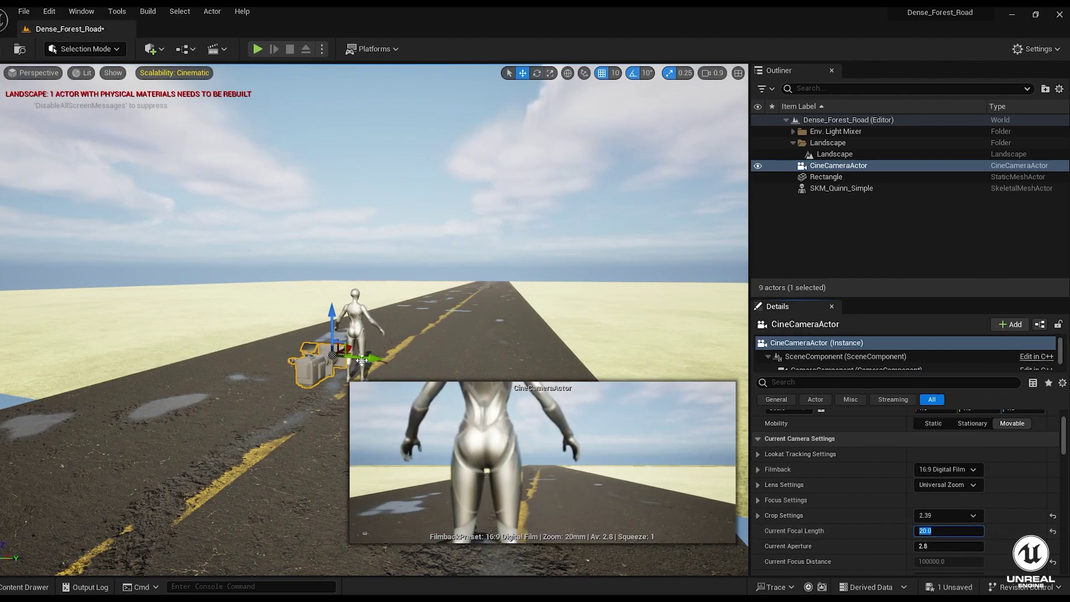
left_click_drag(362, 361, 349, 361)
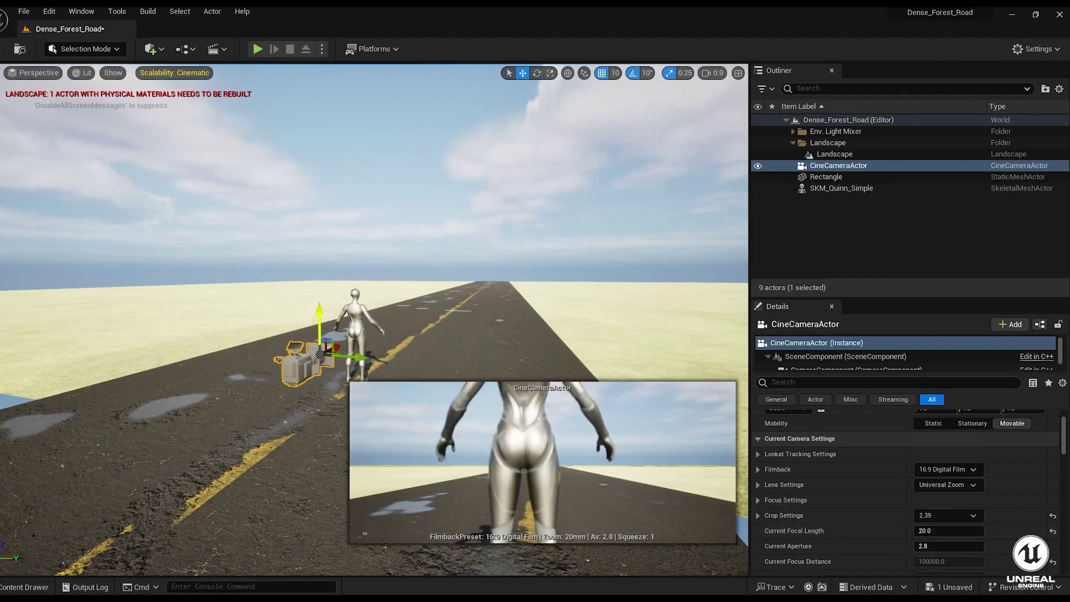
Step: Lower the cine camera to the mannequin's leg height and nudge it sideways to centre it on the figure
left_click_drag(311, 312, 295, 342)
right_click_drag(302, 394, 361, 405)
key("a")
left_click_drag(284, 377, 275, 378)
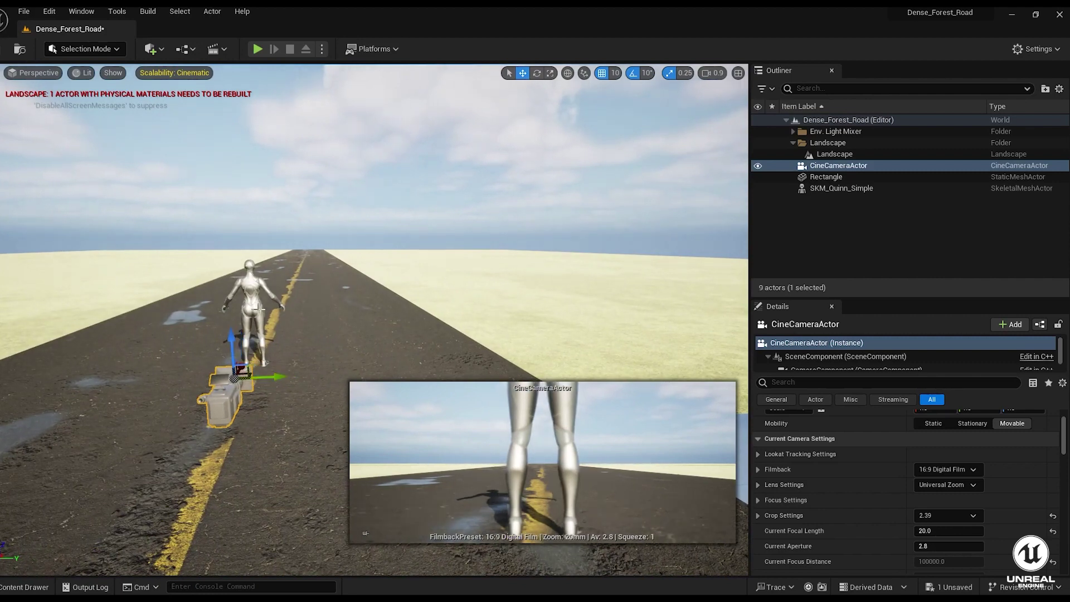
Step: Delete the SKM_Quinn_Simple mannequin from the level and reselect the cine camera
left_click(258, 308)
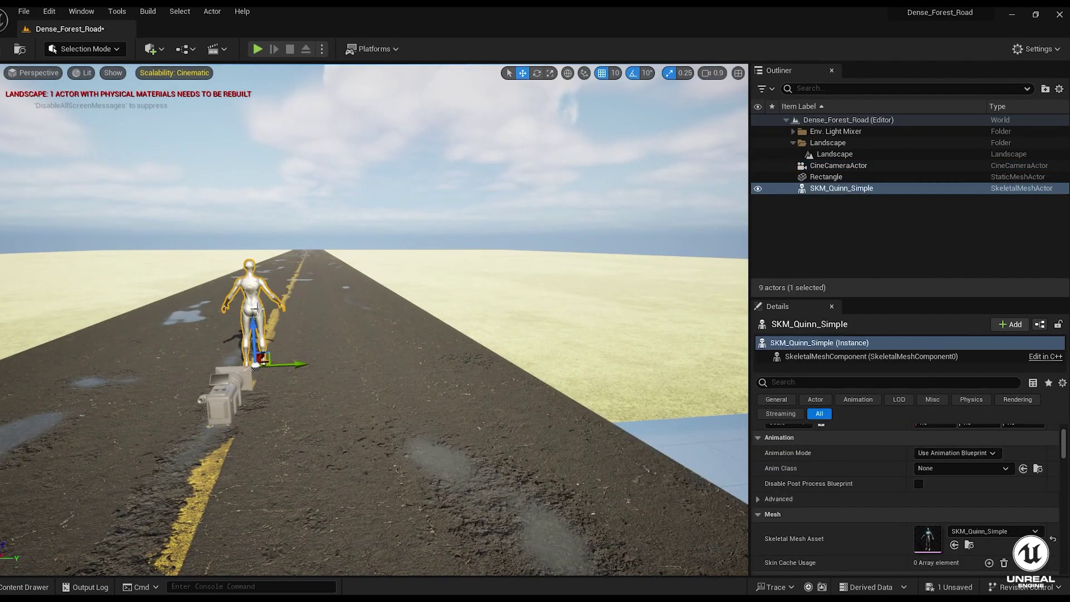
key("Delete")
left_click(231, 376)
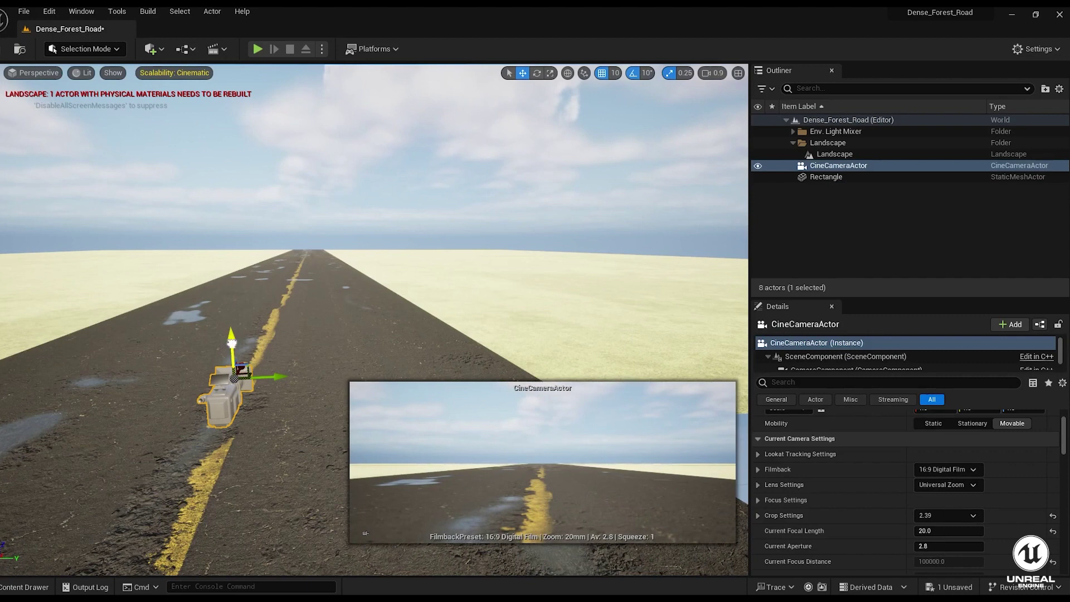
Step: Raise the cine camera high above the road and tilt it down so the road surface fills most of the frame
left_click_drag(231, 343, 231, 241)
key("e")
key("w")
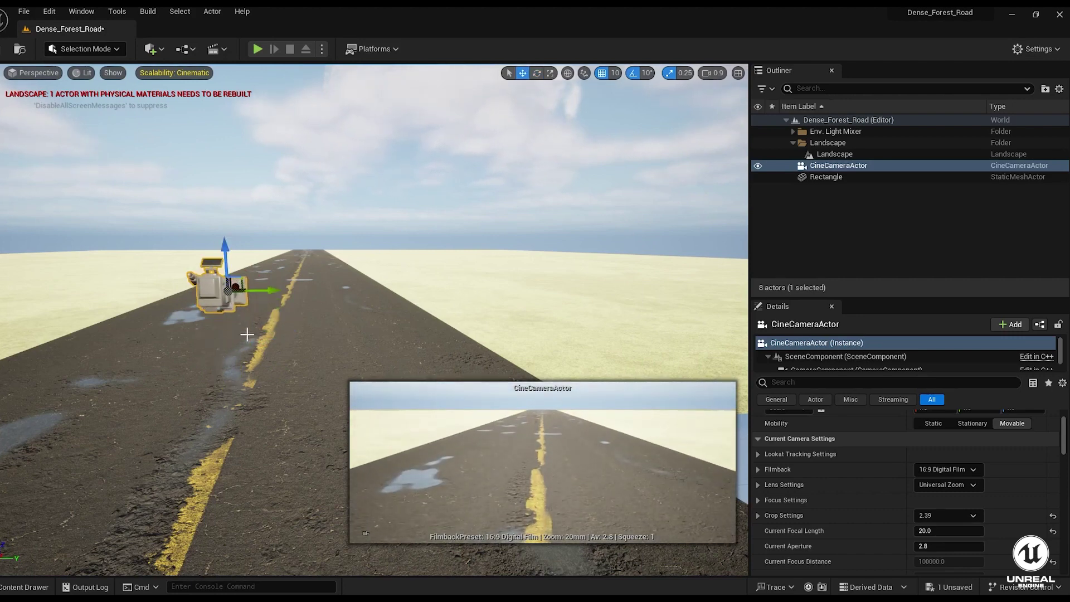
key("e")
key("w")
left_click_drag(224, 263, 226, 244)
Step: Collapse the Landscape folder in the Outliner and rename the cine camera Fixed_Cam
key("a")
right_click_drag(185, 365, 315, 321)
key("d")
right_click_drag(133, 367, 185, 363)
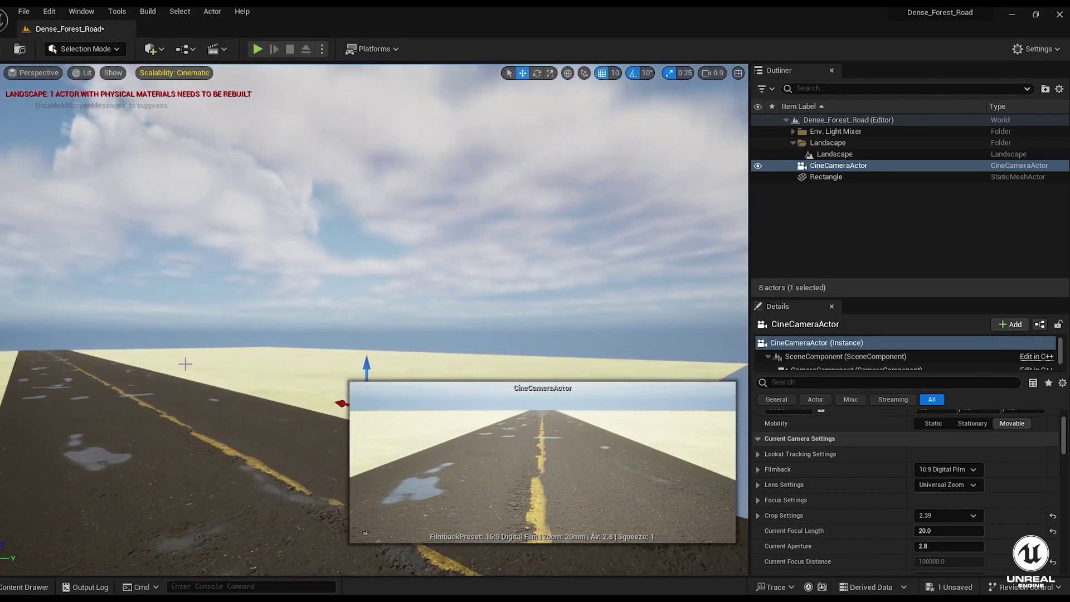
mouse_move(204, 384)
right_mouse_down()
mouse_move(234, 383)
mouse_move(223, 384)
right_mouse_up()
left_click(794, 143)
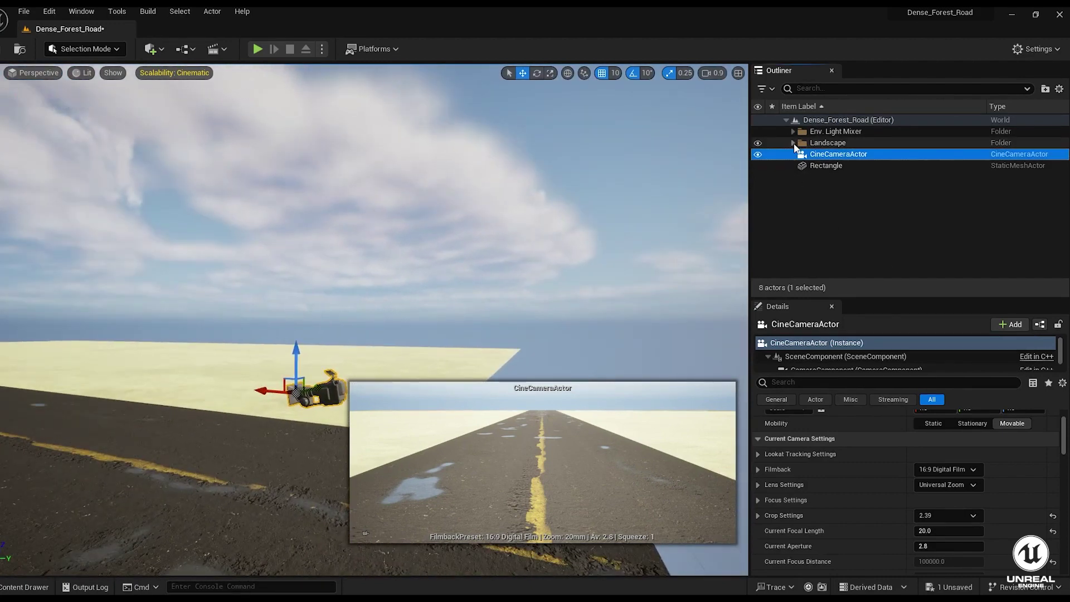
left_click(847, 155)
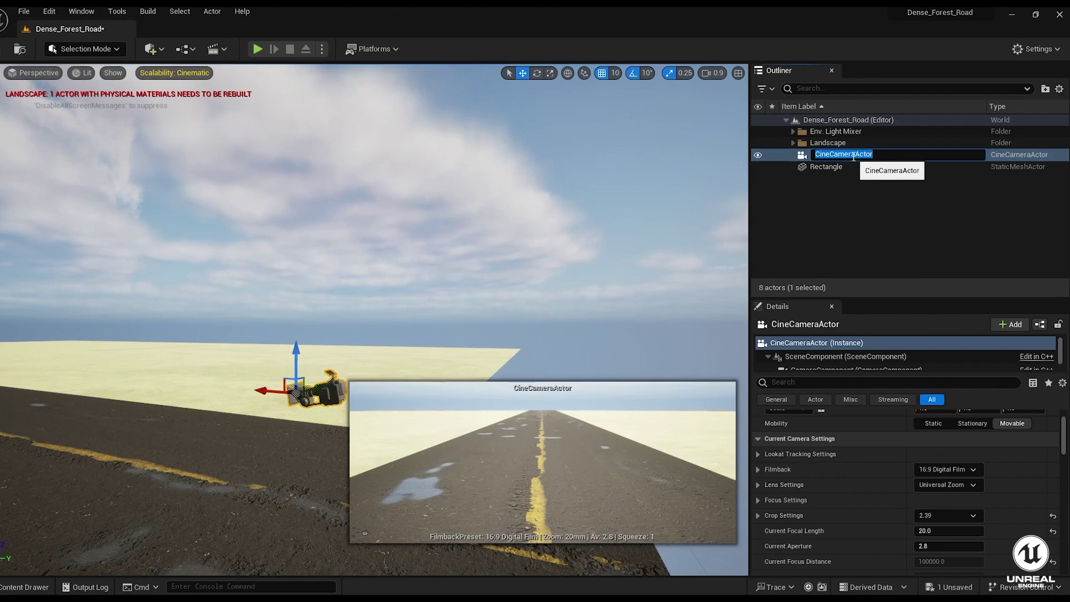
type("Fixed_Cam")
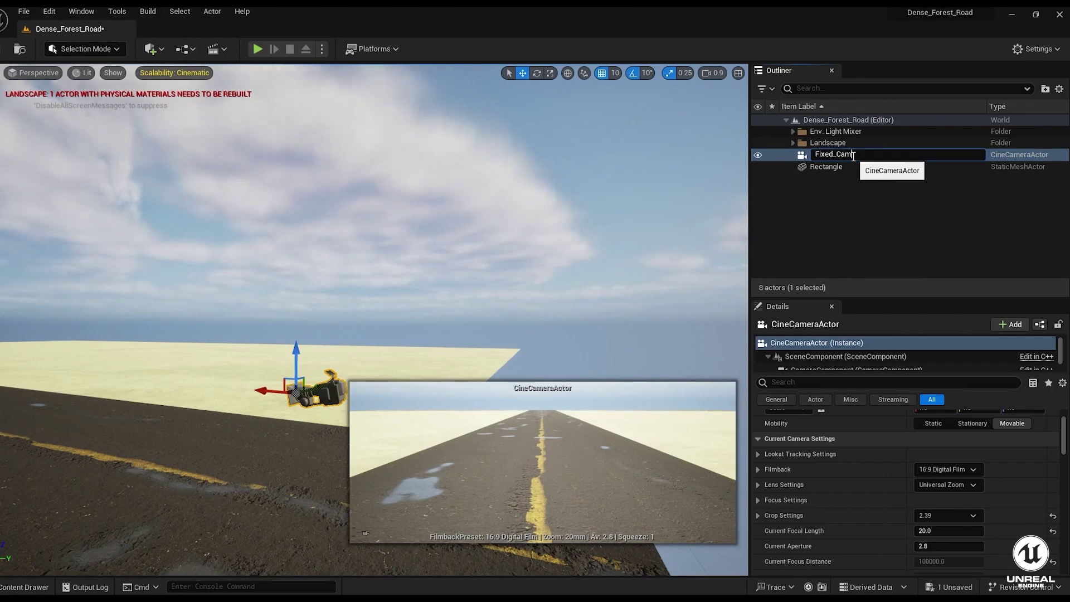
key("Return")
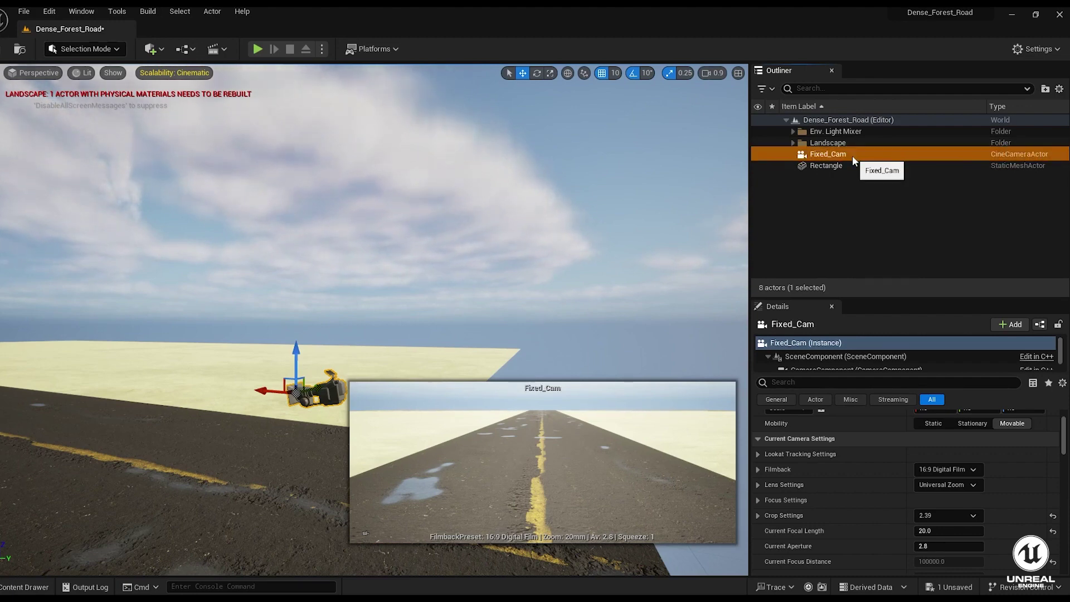